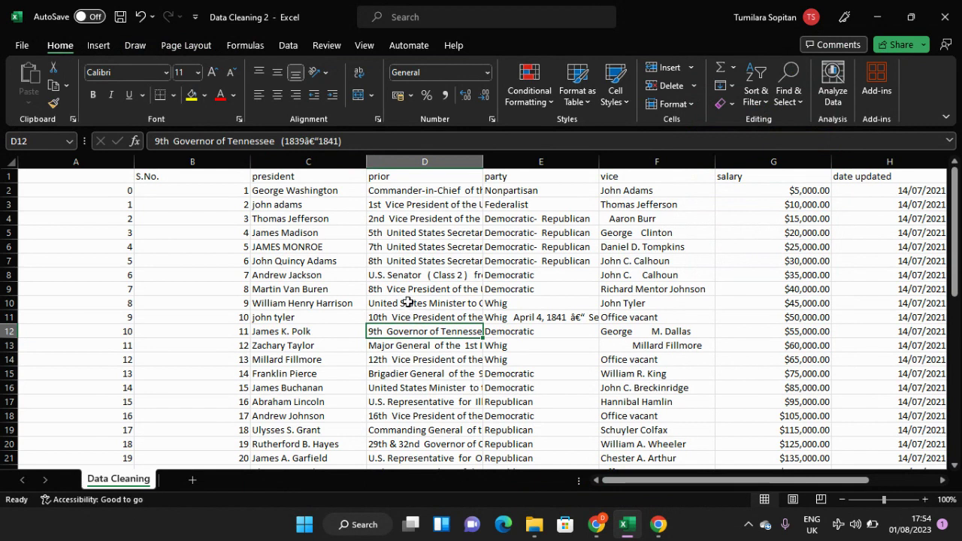
click(407, 301)
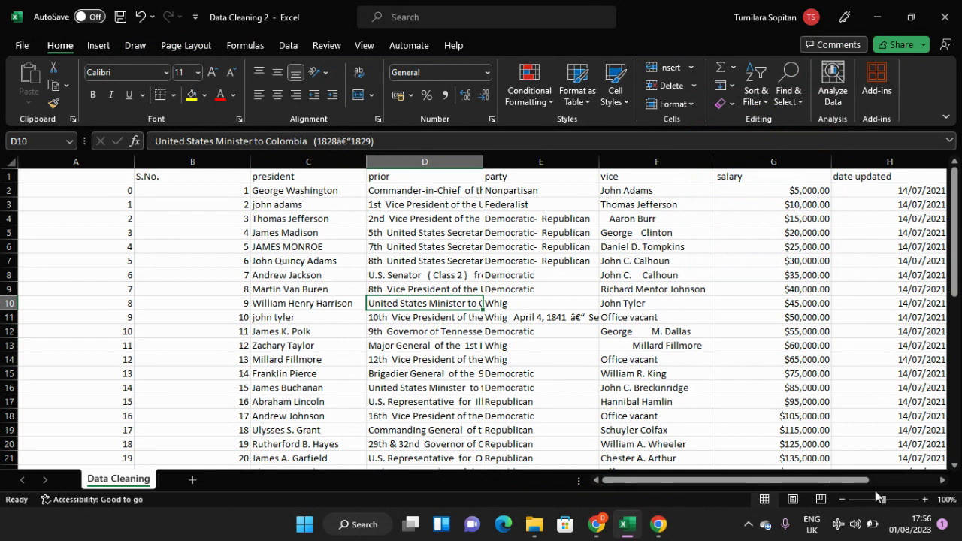
mouse_move(876, 529)
scroll(374, 277, down, 1)
scroll(374, 276, up, 1)
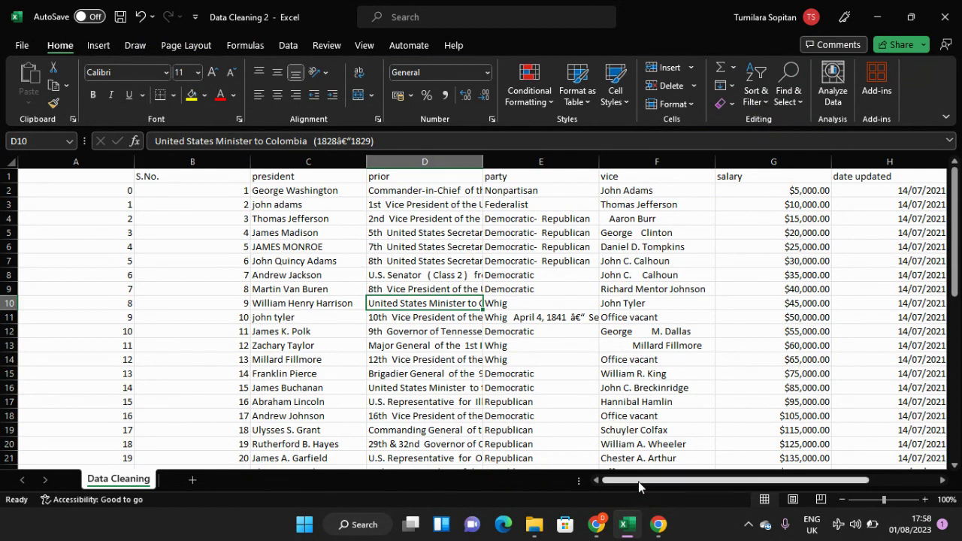
mouse_move(638, 481)
mouse_down()
mouse_move(709, 484)
mouse_move(639, 482)
mouse_up()
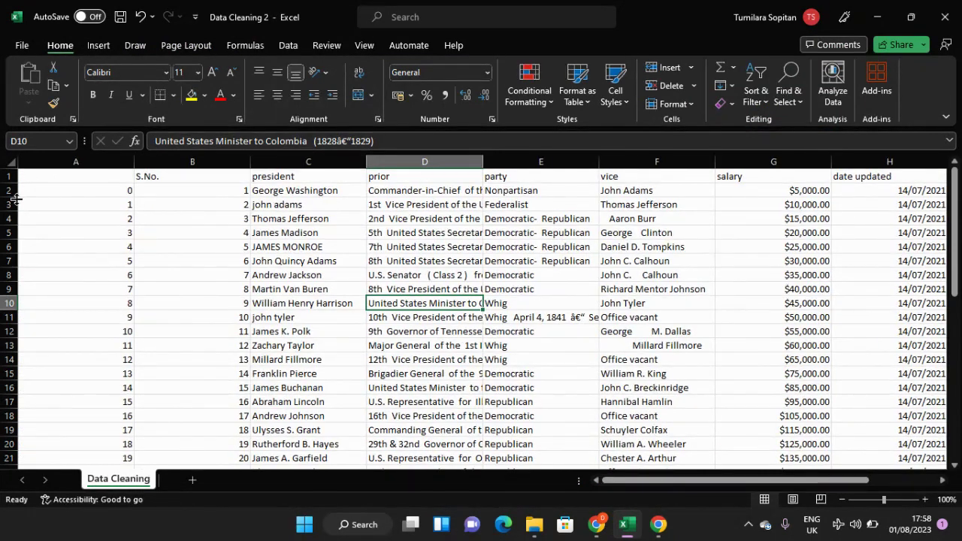
Step: Examine the unnamed index column and the S.No. column from the header row down to the last record
scroll(93, 203, down, 2)
scroll(95, 210, up, 2)
click(128, 179)
click(160, 177)
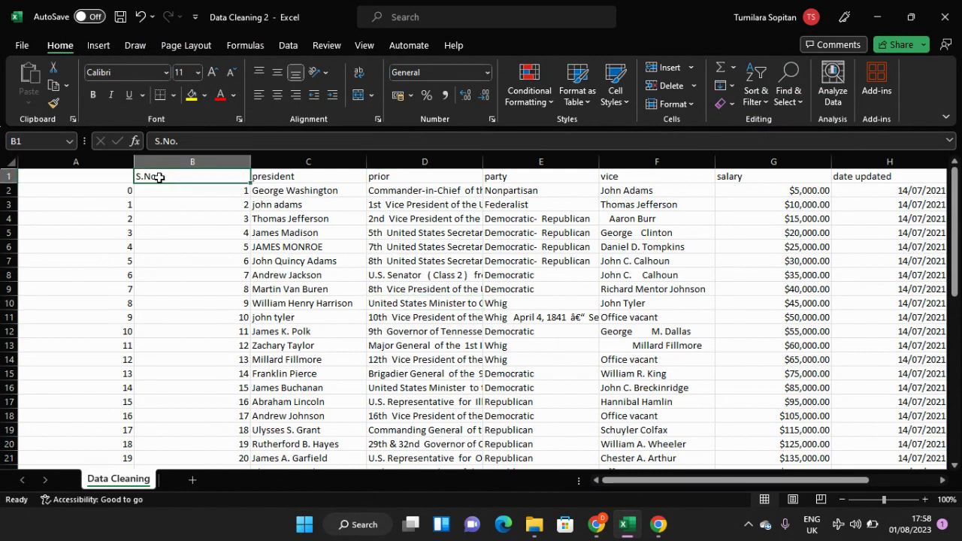
scroll(228, 259, down, 10)
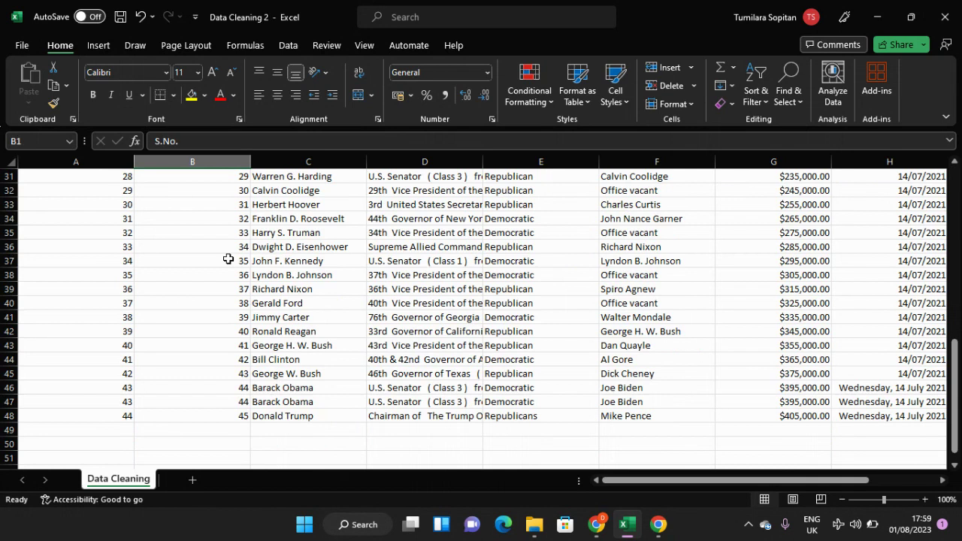
click(228, 259)
scroll(229, 258, up, 8)
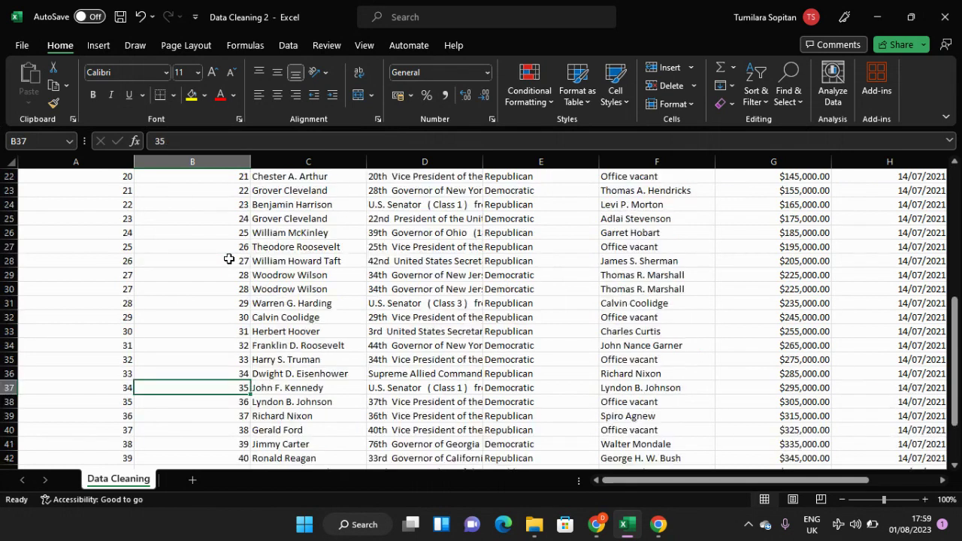
scroll(228, 259, down, 5)
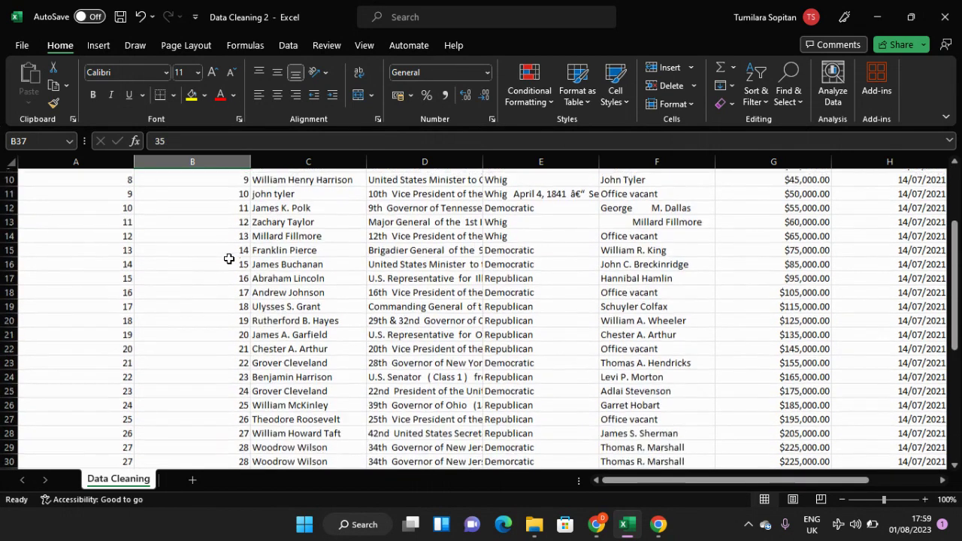
scroll(228, 258, down, 3)
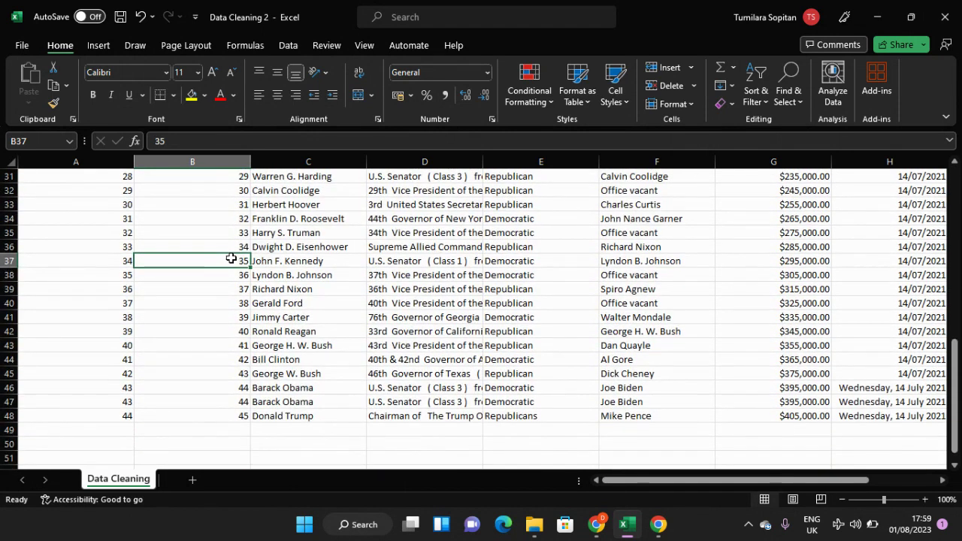
scroll(231, 258, up, 1)
scroll(231, 259, down, 1)
scroll(231, 259, up, 10)
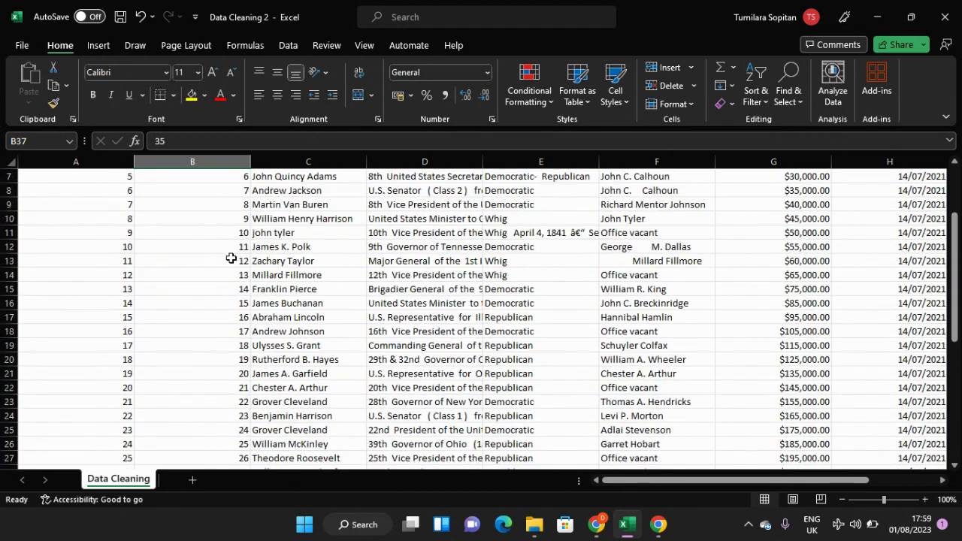
scroll(231, 259, down, 8)
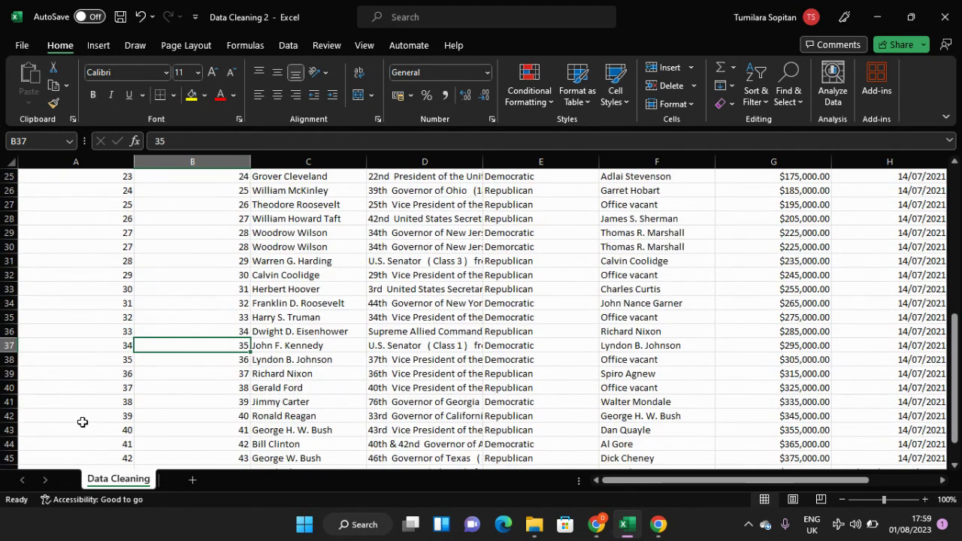
scroll(83, 421, down, 2)
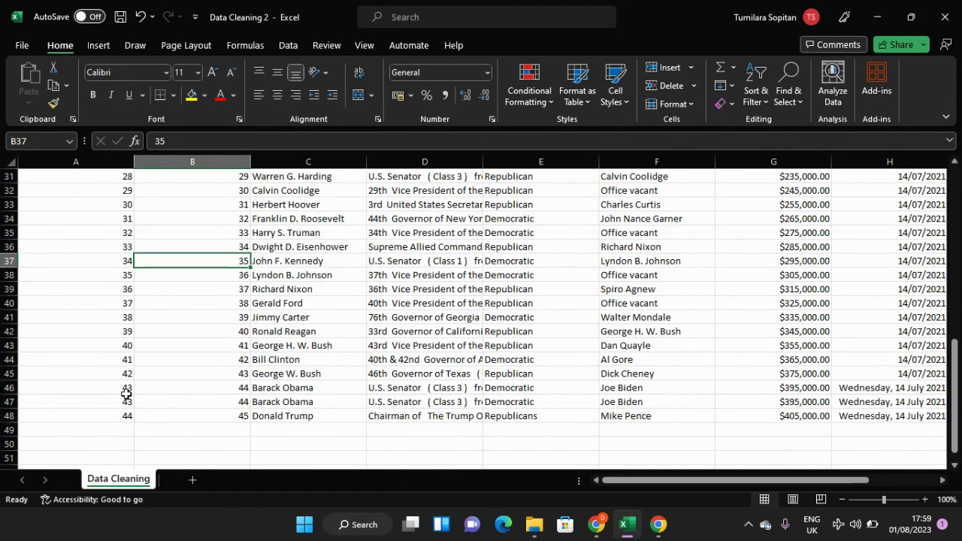
scroll(125, 391, up, 10)
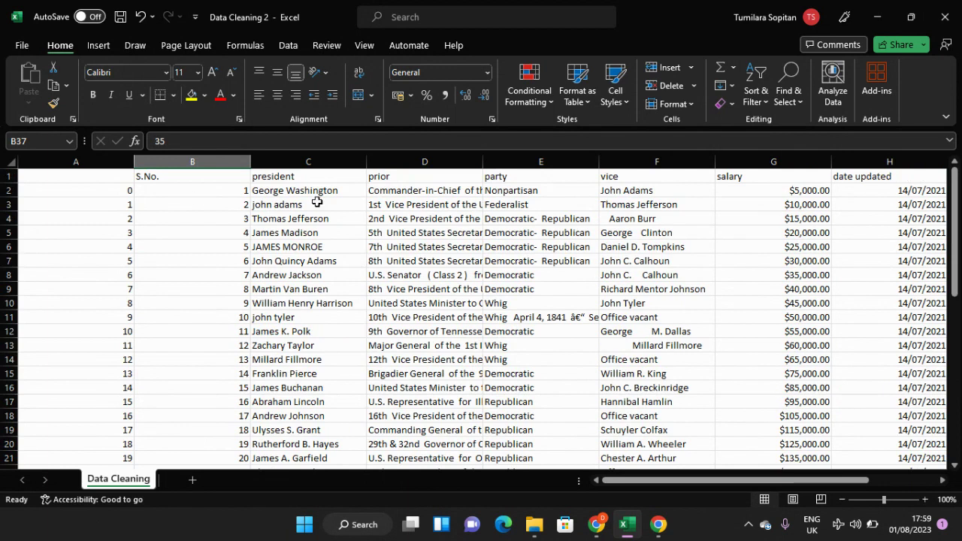
drag(777, 484, 677, 480)
scroll(91, 239, down, 3)
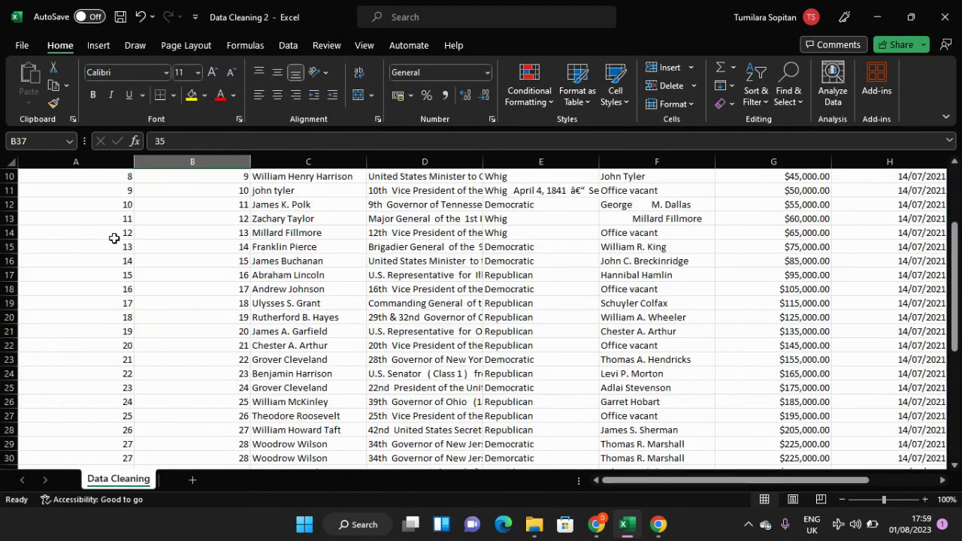
scroll(113, 238, up, 3)
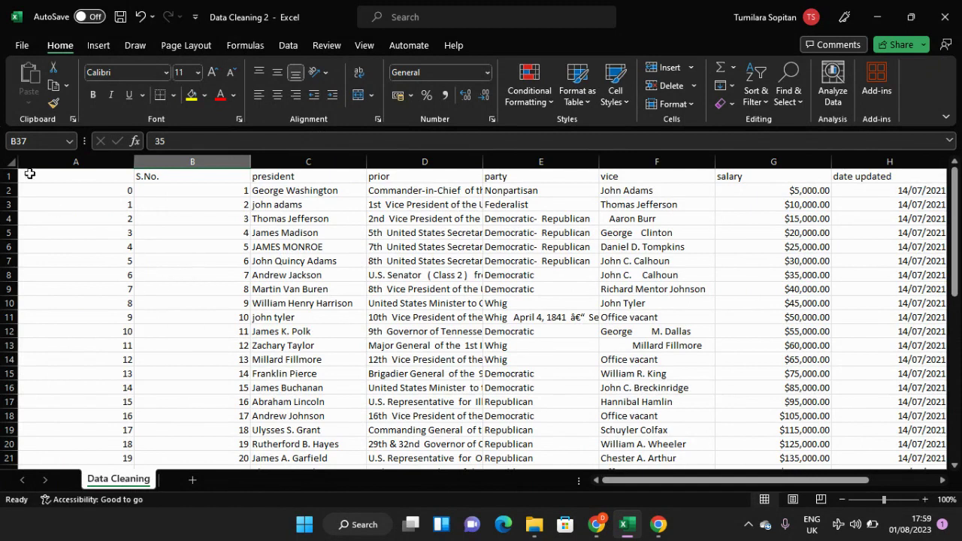
Step: Delete the unnamed index column and the S.No. column from the Data Cleaning sheet
click(60, 163)
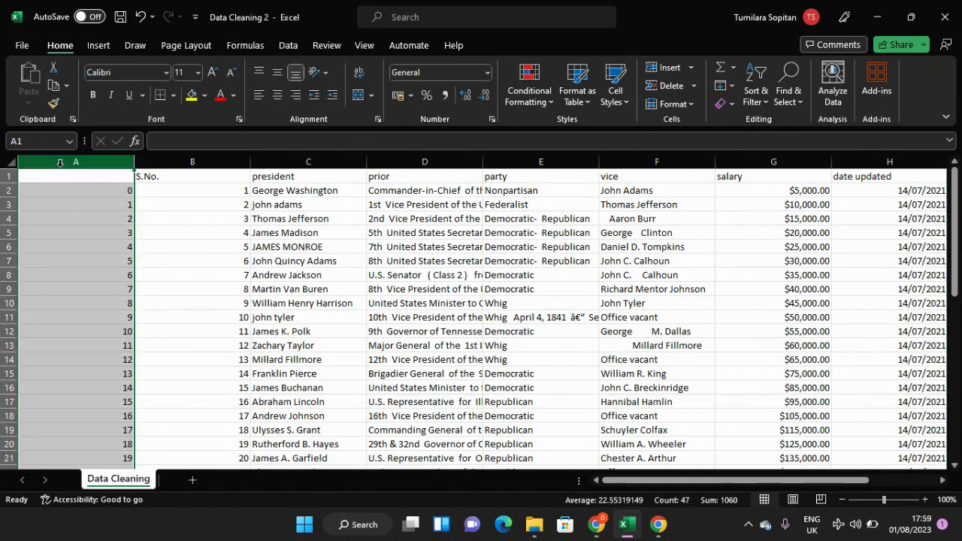
ctrl+click(159, 162)
right_click(158, 166)
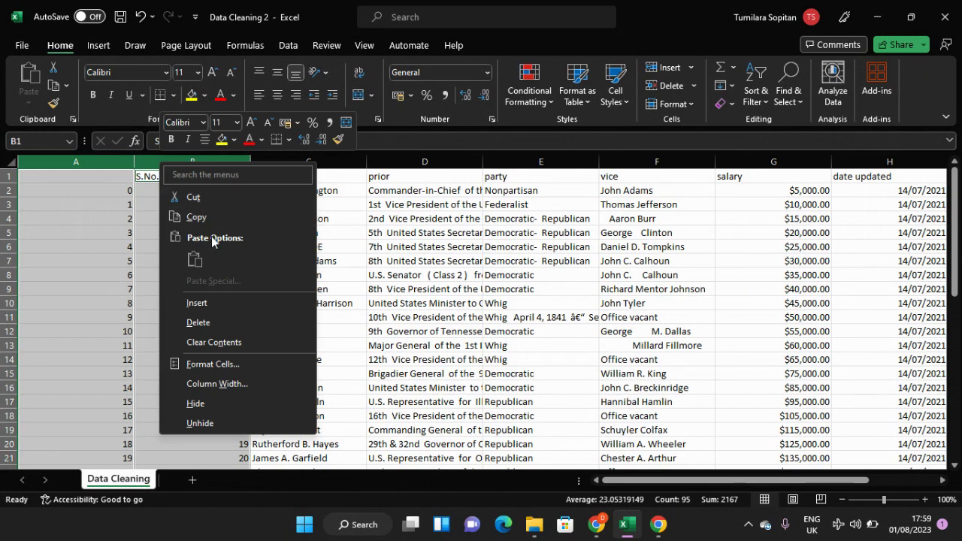
click(199, 323)
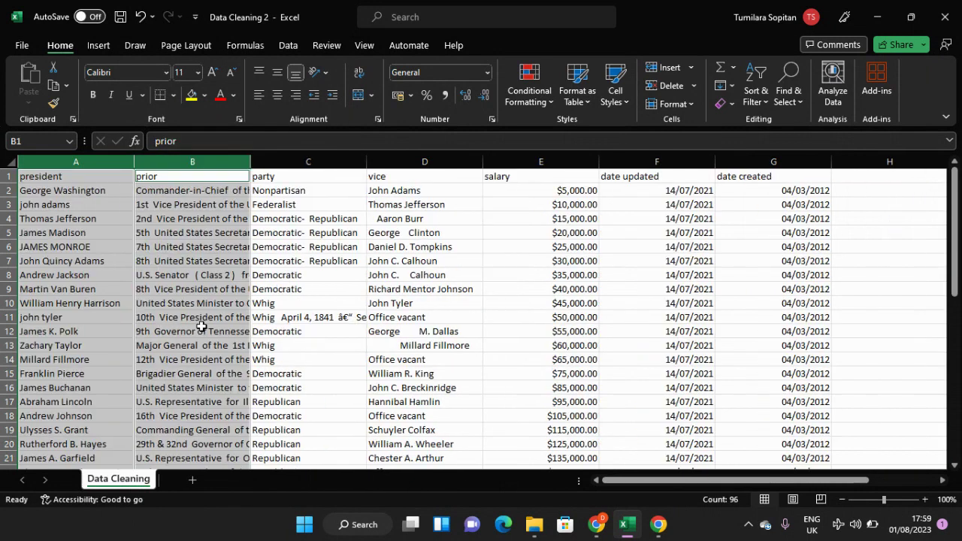
click(88, 218)
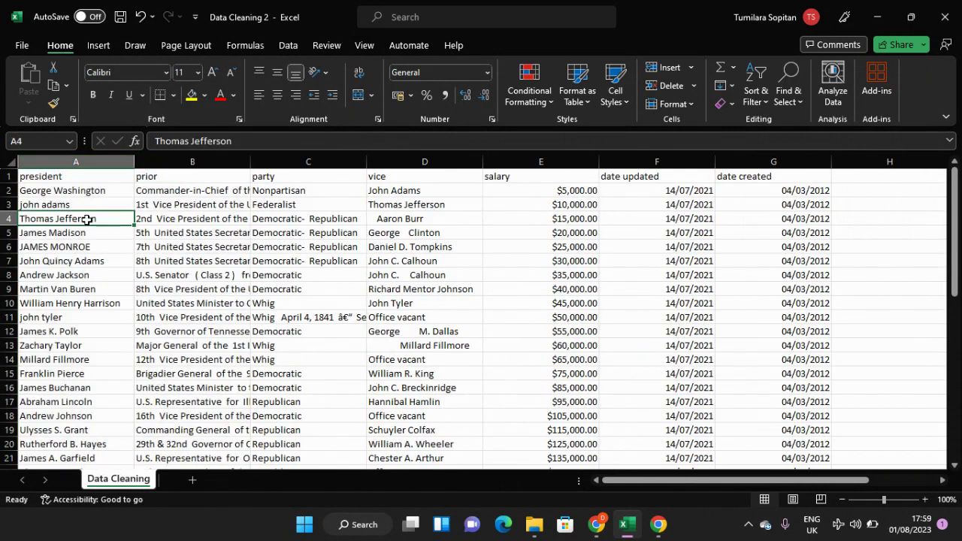
Step: Review the names in the president column from the first to the last record for inconsistent capitalisation
click(84, 173)
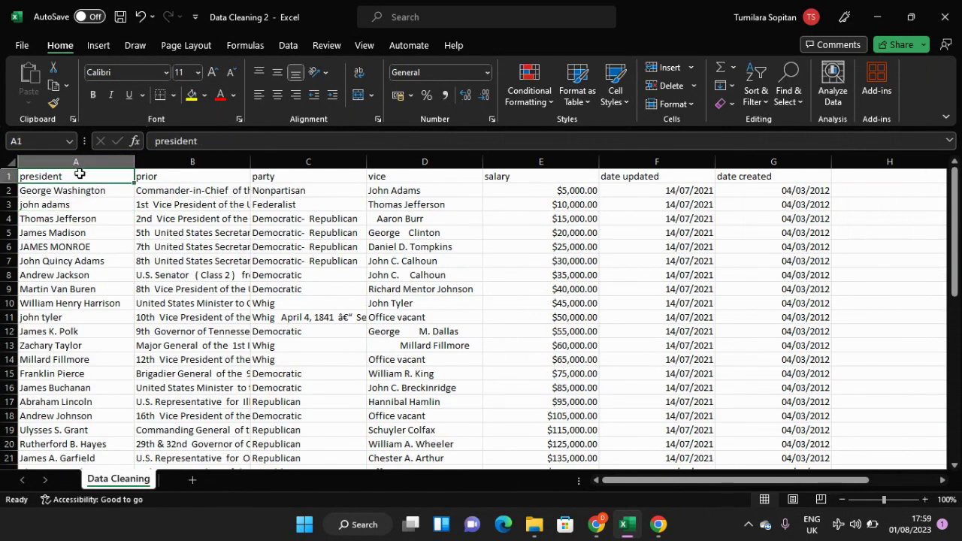
click(77, 160)
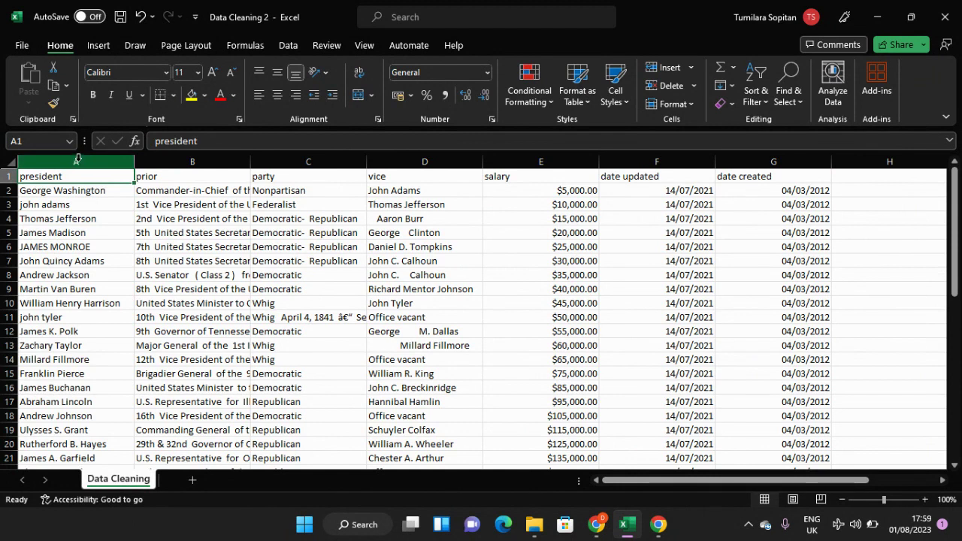
click(76, 205)
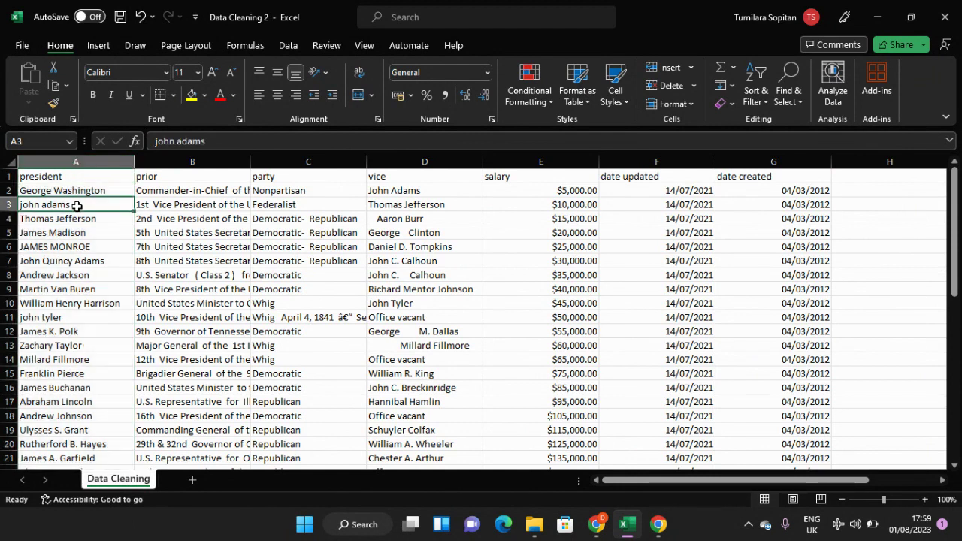
scroll(76, 205, down, 9)
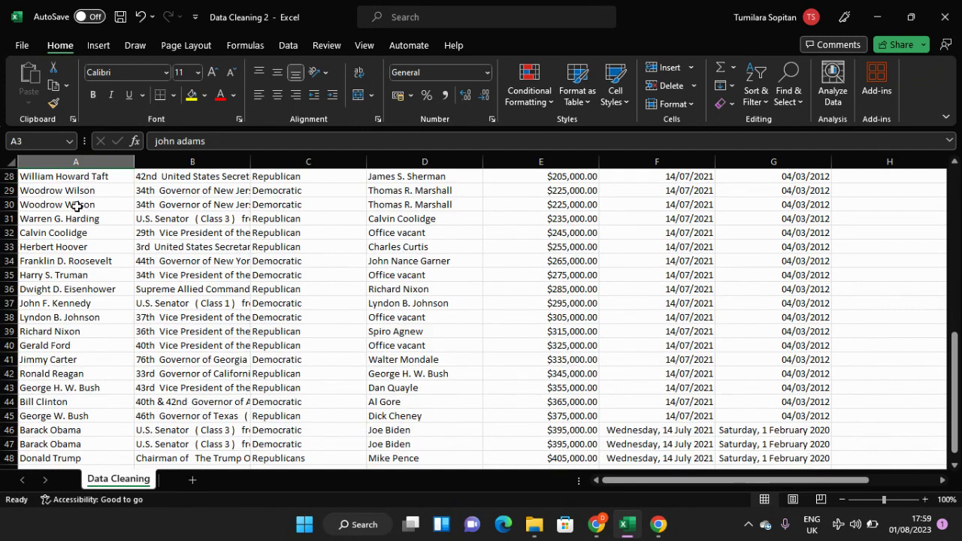
scroll(77, 205, down, 3)
scroll(77, 206, up, 3)
scroll(77, 206, up, 3)
scroll(83, 215, up, 6)
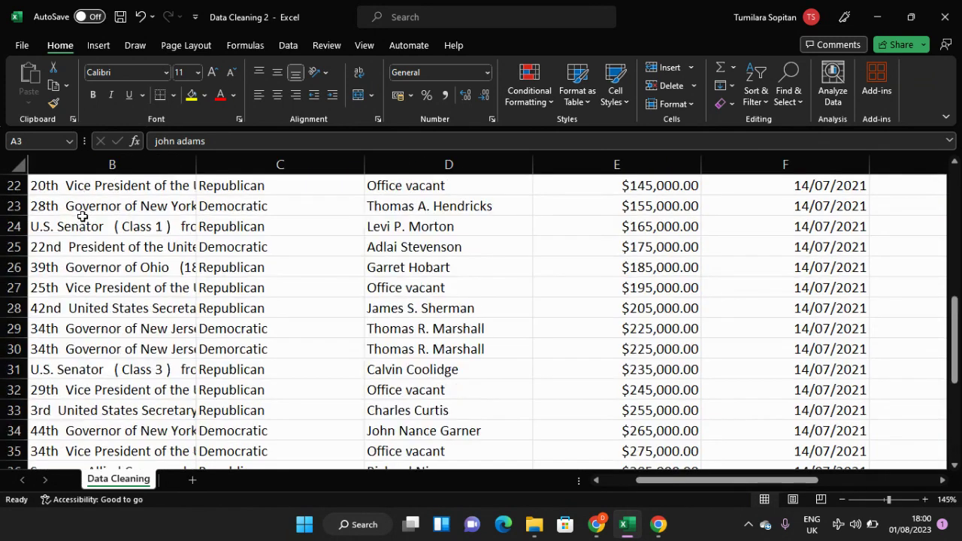
scroll(83, 216, up, 3)
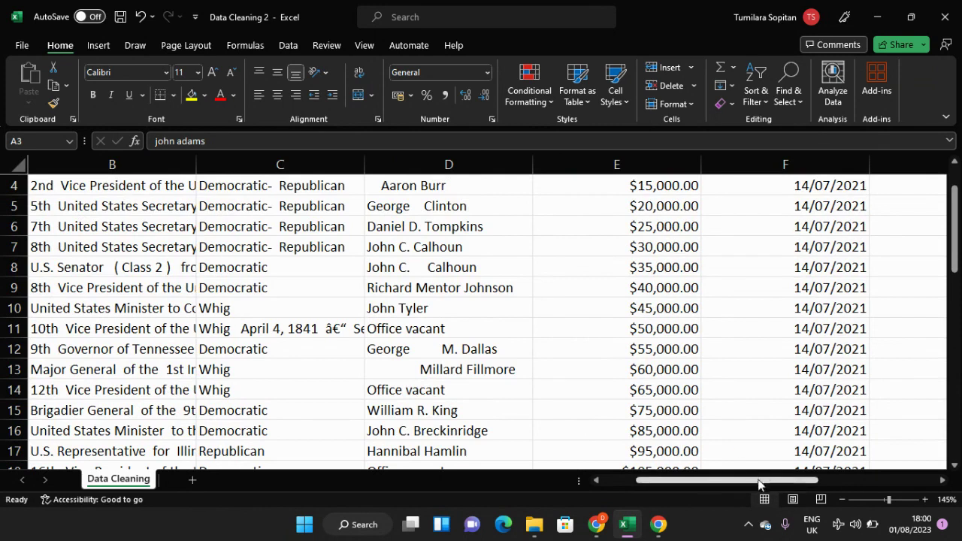
drag(750, 483, 714, 484)
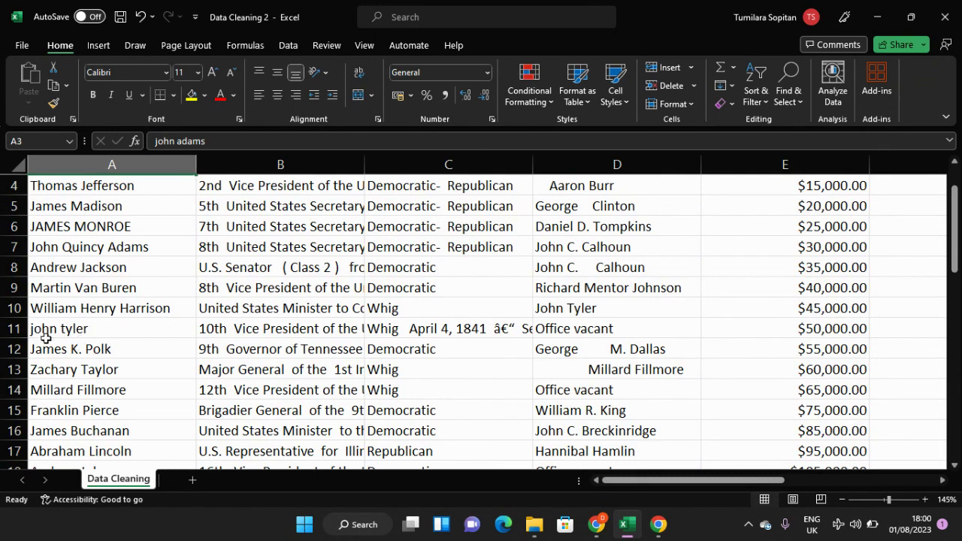
scroll(76, 282, up, 1)
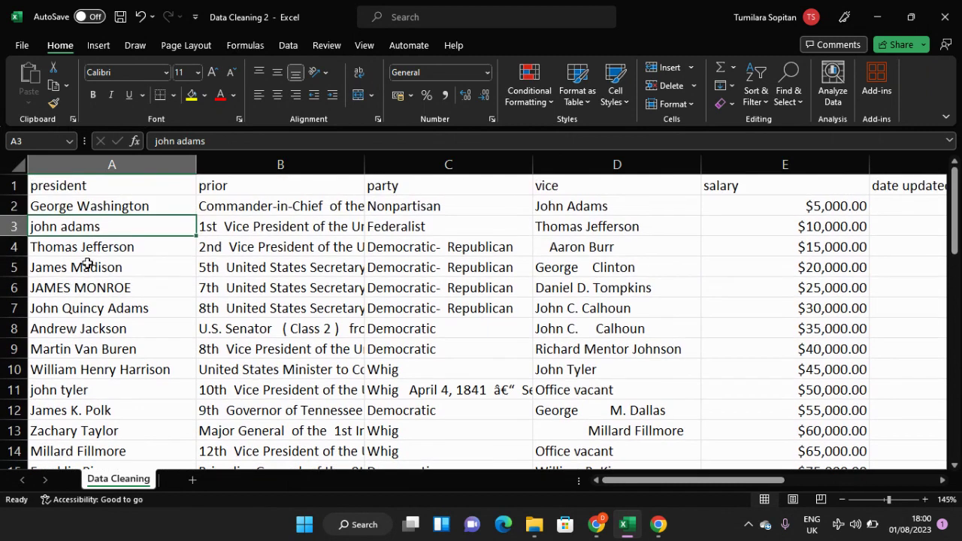
click(90, 289)
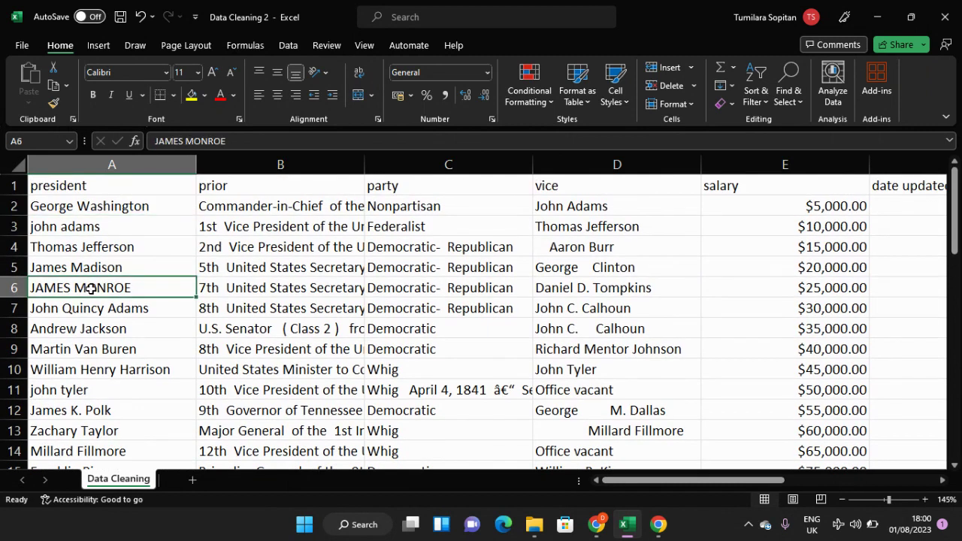
Step: Copy the whole president column from the Data Cleaning sheet into column A of a new worksheet and end copy mode
click(112, 164)
right_click(116, 168)
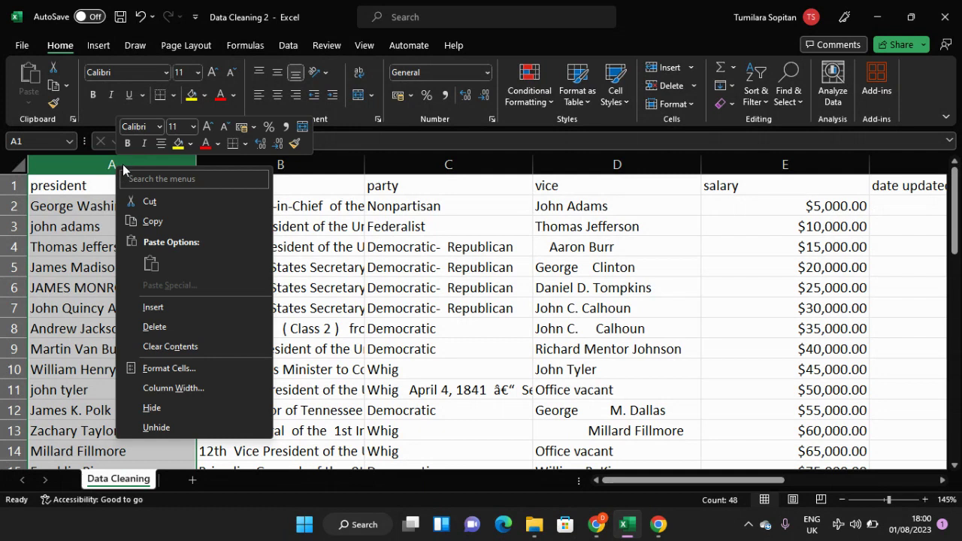
click(153, 223)
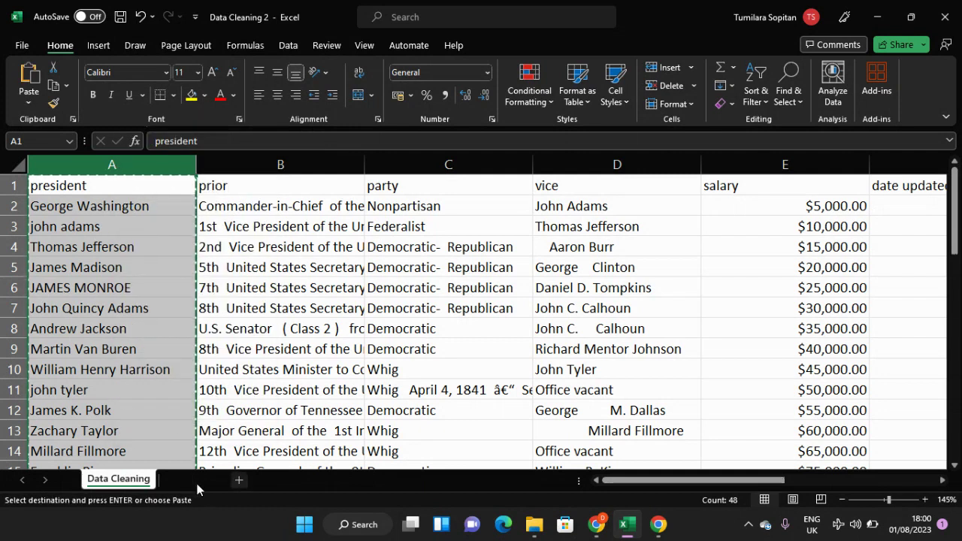
click(194, 481)
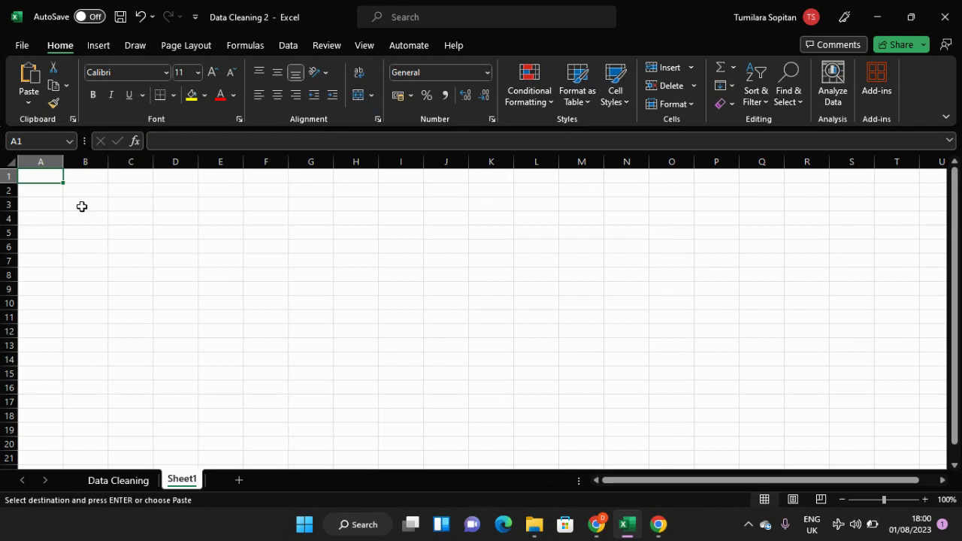
key(ctrl+v)
click(100, 317)
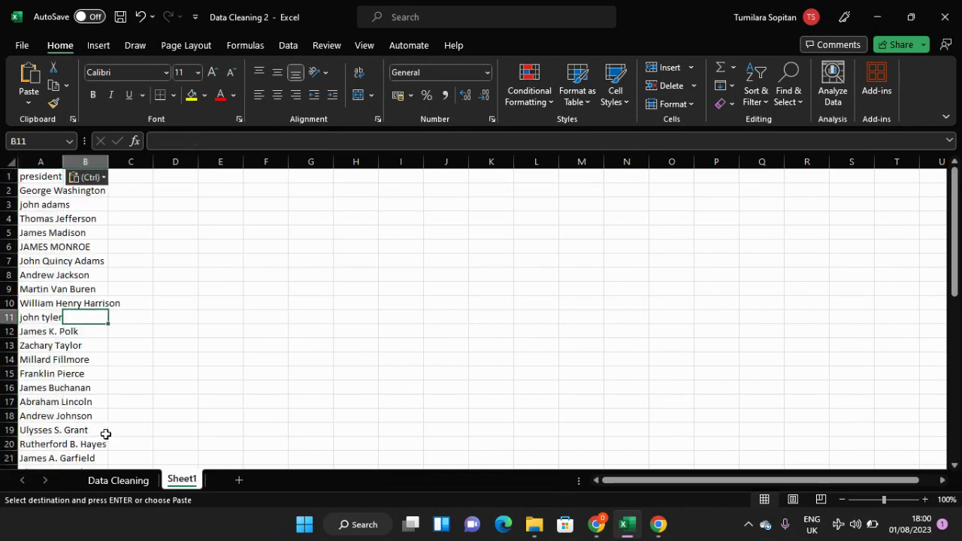
click(113, 487)
double_click(99, 327)
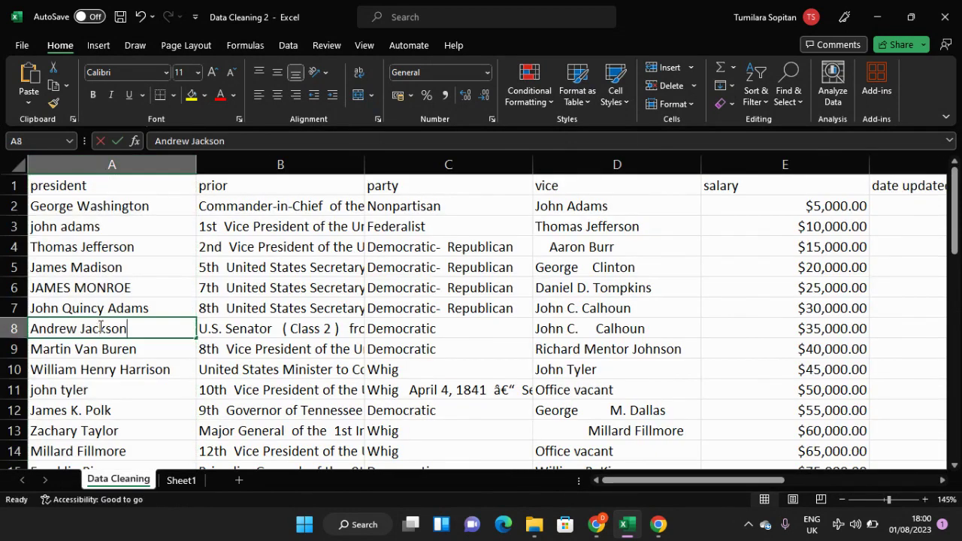
click(192, 482)
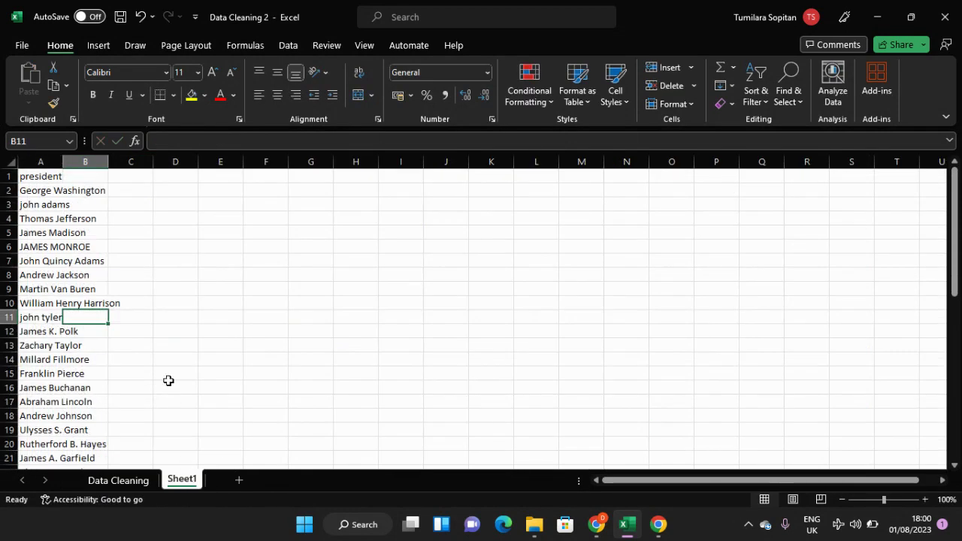
Step: Widen column A on Sheet1 to fit the full president names, and select cell B2 beside the first name
click(60, 161)
drag(65, 161, 170, 161)
click(88, 207)
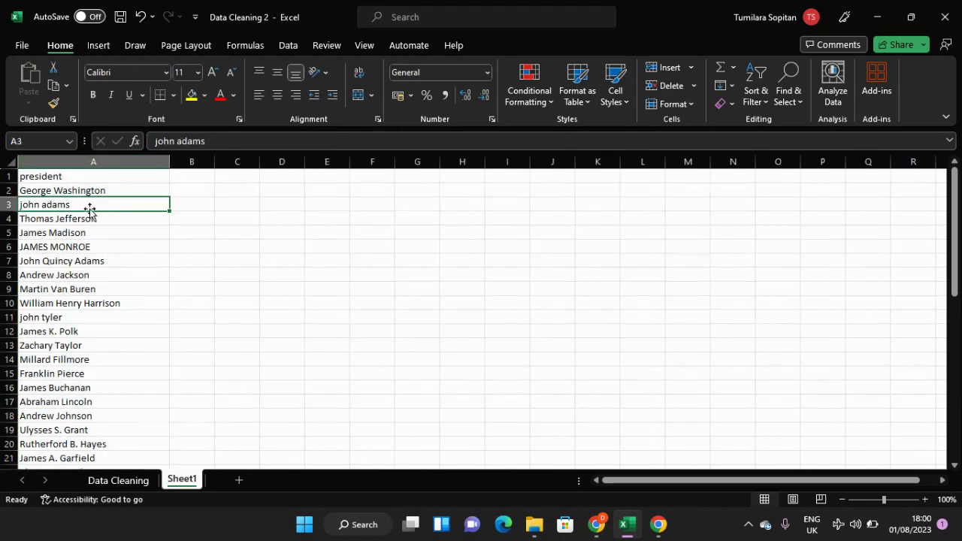
click(200, 193)
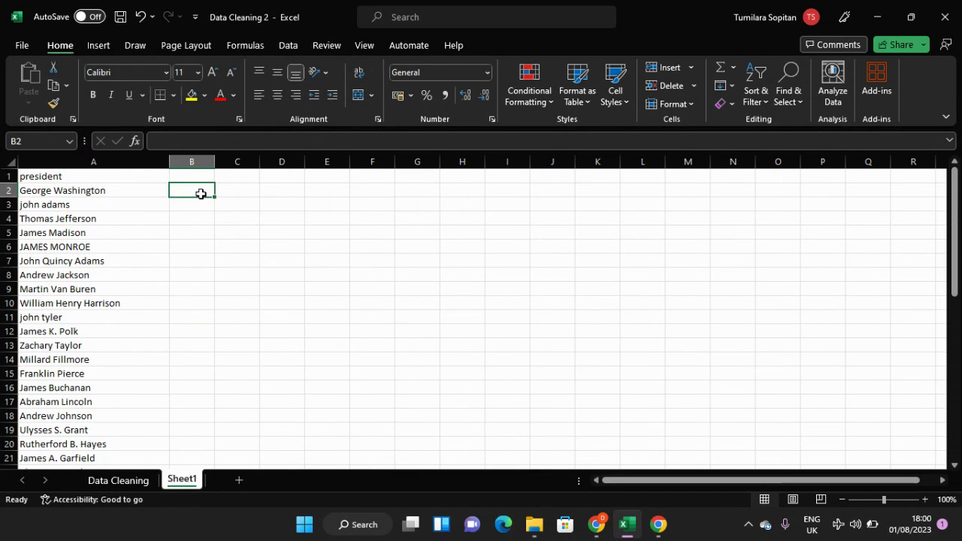
Step: Enter the headers Upper, Lower and Proper in B1 to D1 of Sheet1 and widen columns B to D equally
click(198, 173)
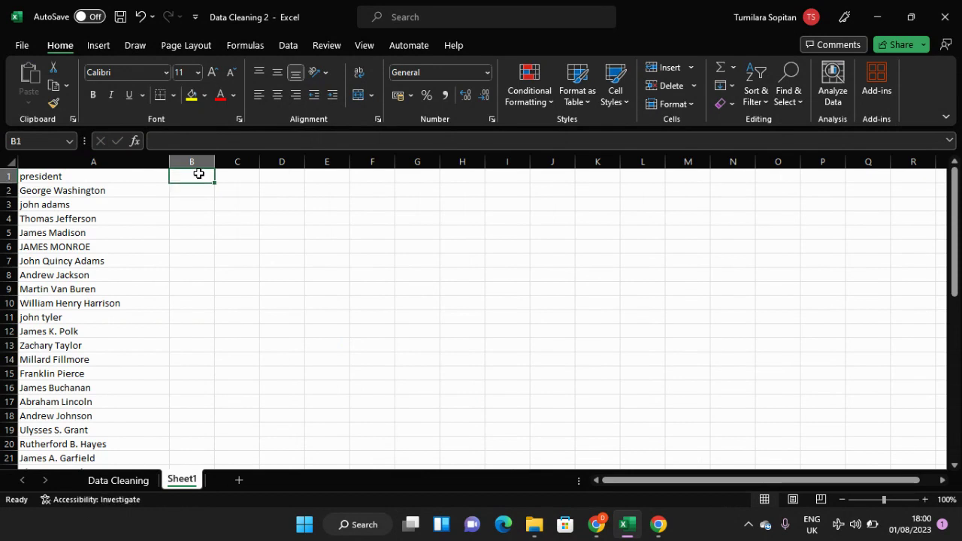
text(U)
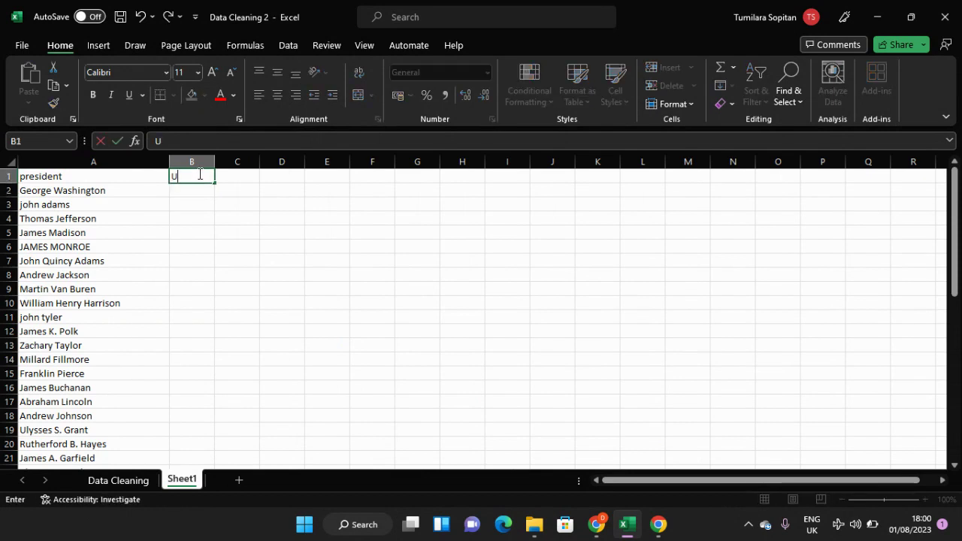
text(pper)
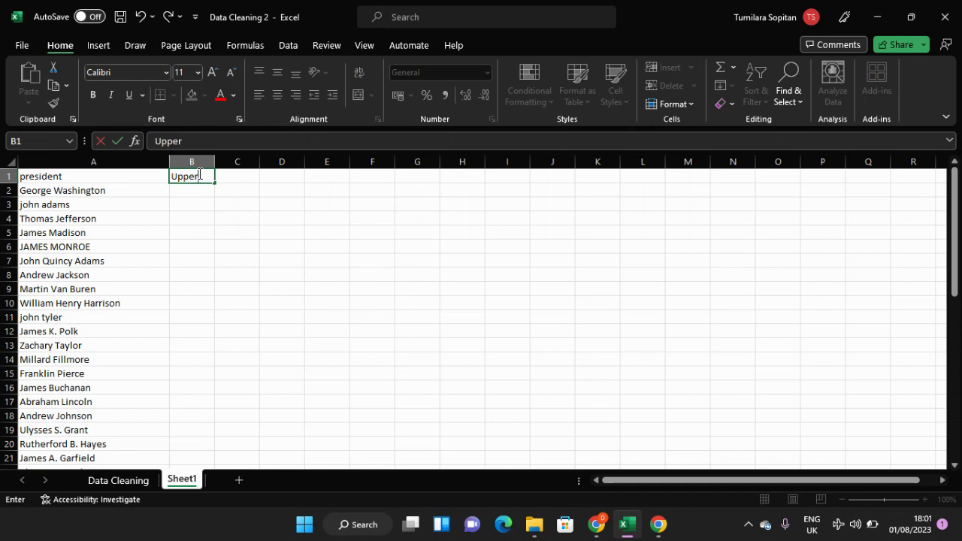
key(Tab)
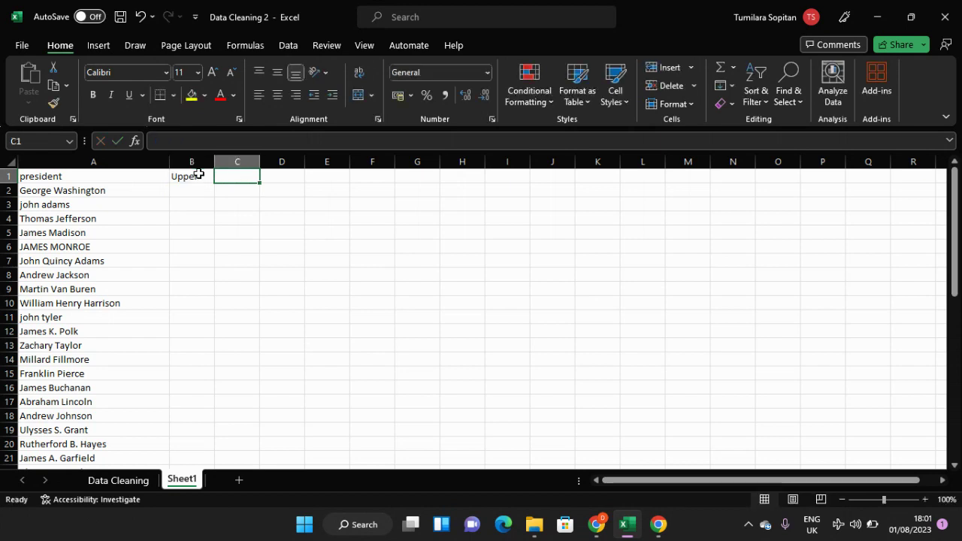
text(Lower)
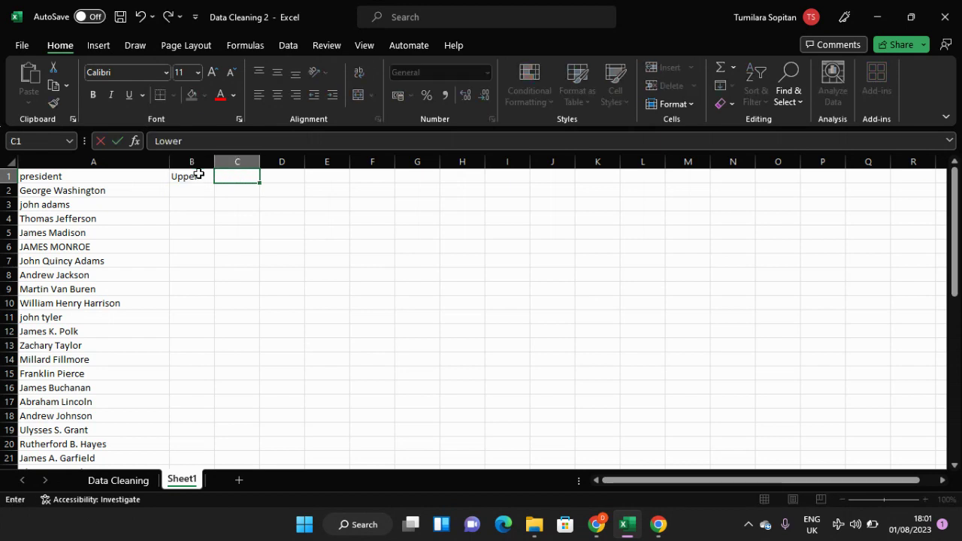
key(Tab)
text(Prop)
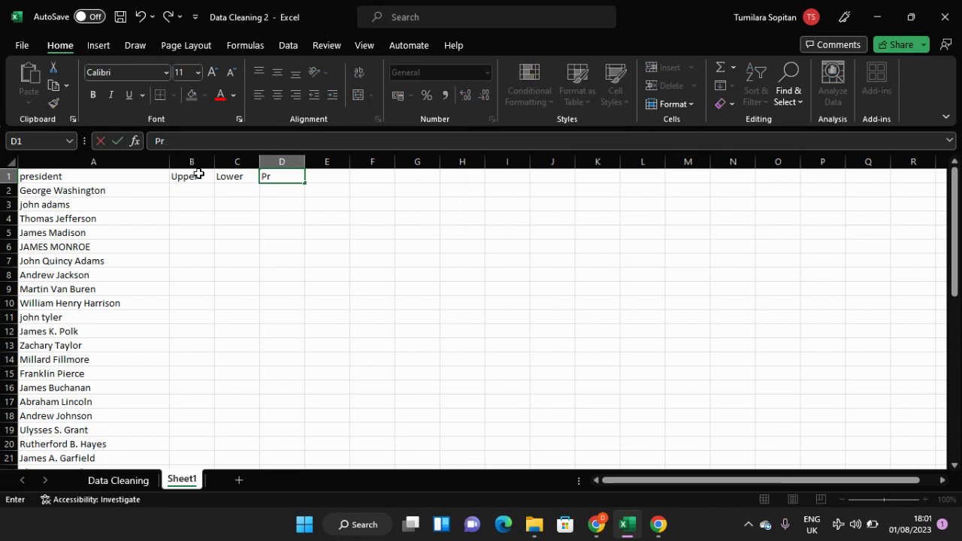
key(Return)
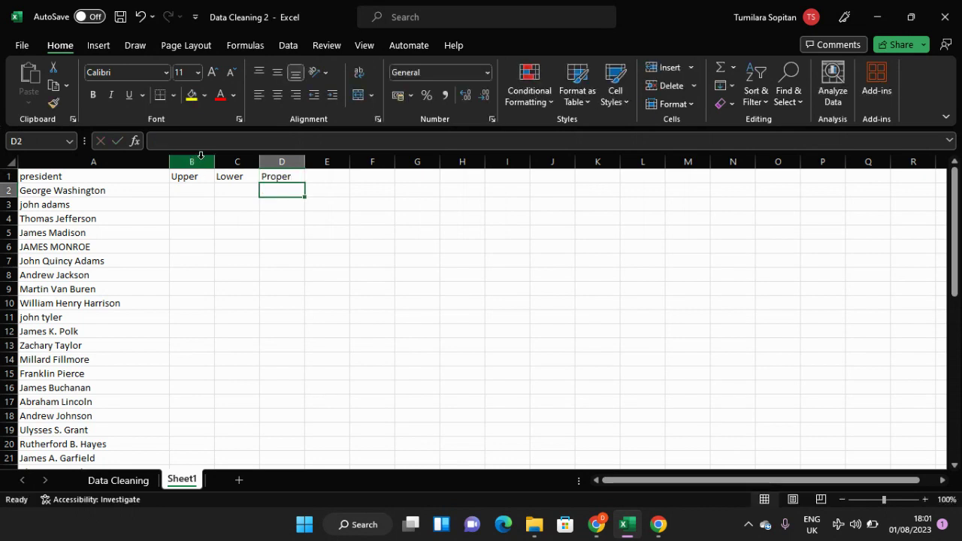
click(197, 163)
drag(244, 160, 334, 156)
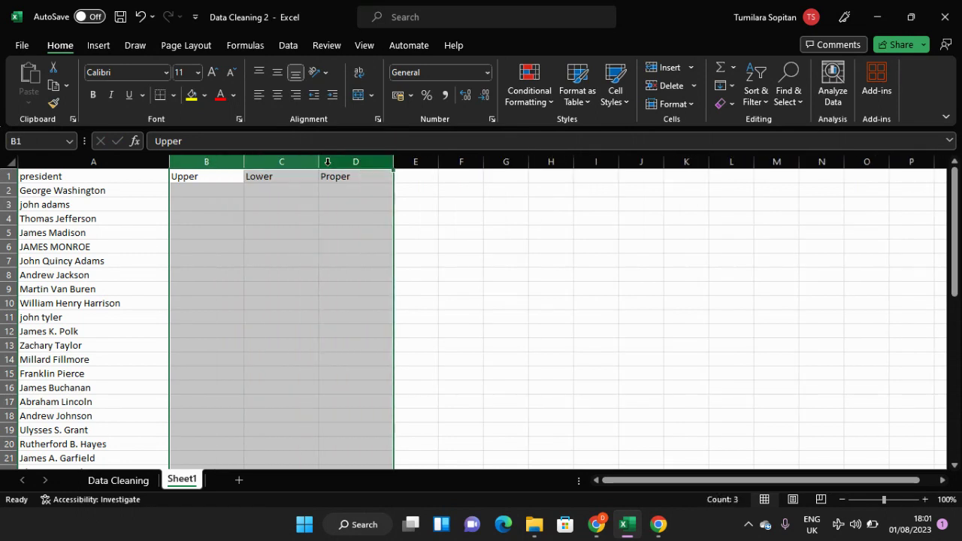
Step: Enter the formula =UPPER(A2) in cell B2 to convert the first president name to uppercase
click(201, 190)
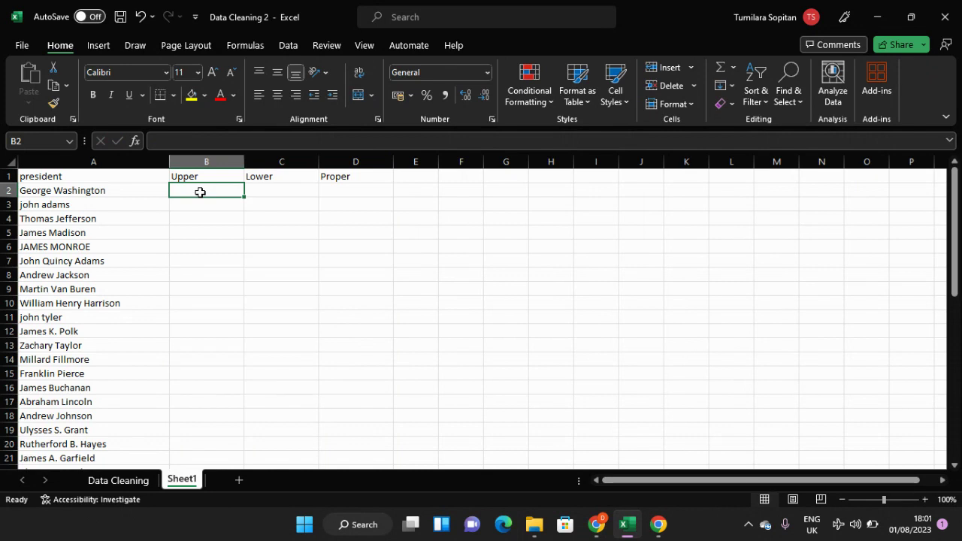
text(=uper)
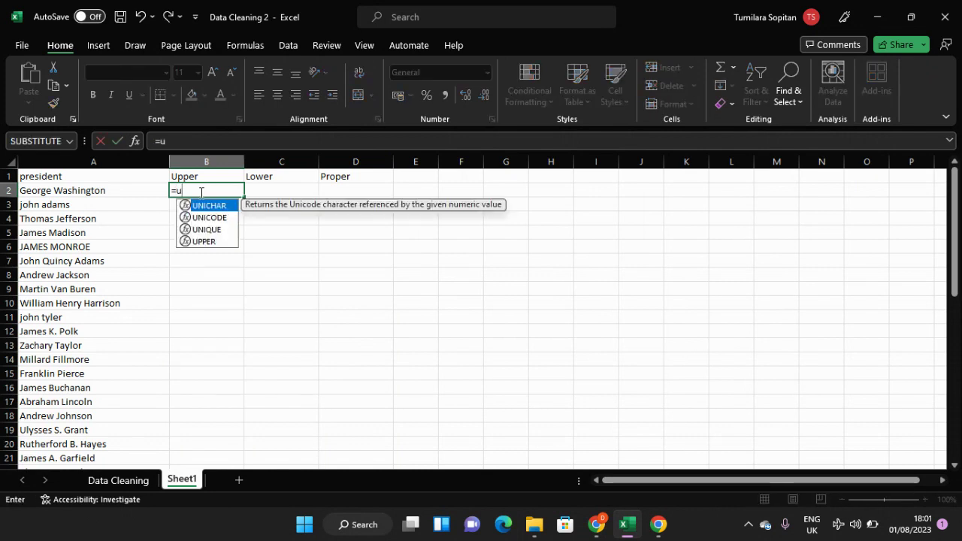
key(BackSpace)
key(BackSpace)
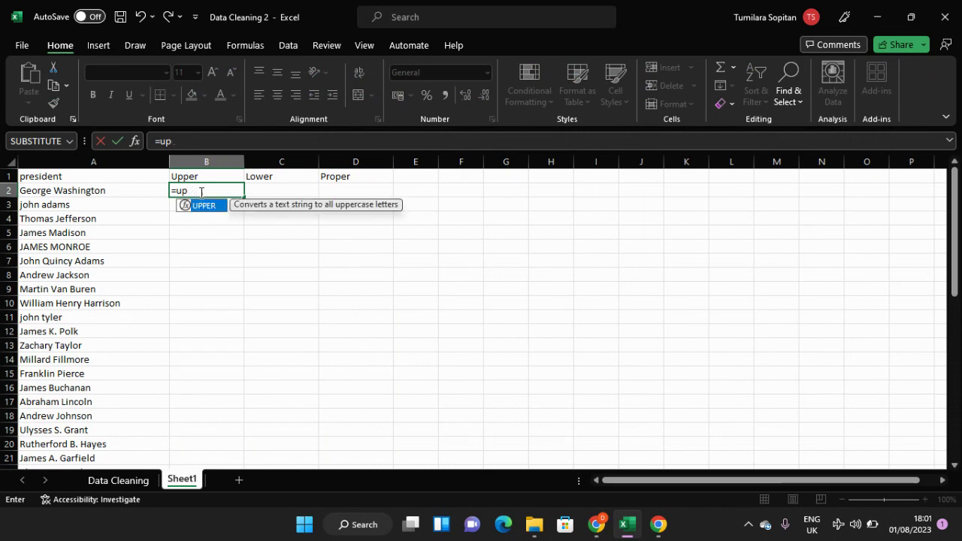
key(Tab)
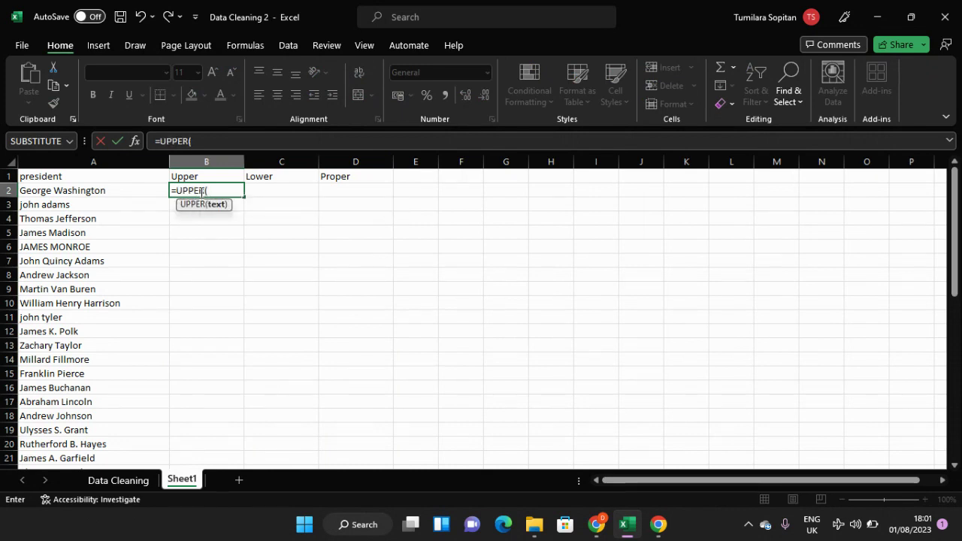
click(145, 193)
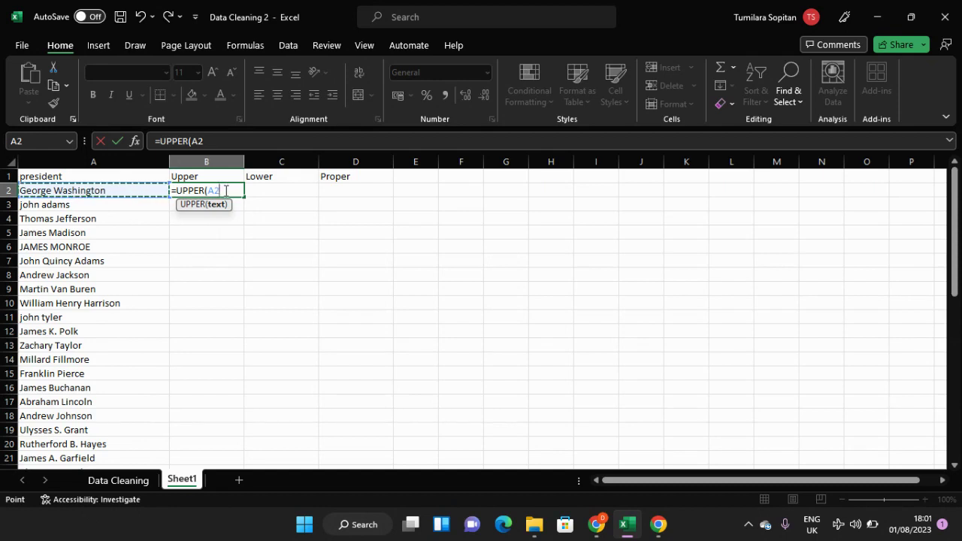
key(Return)
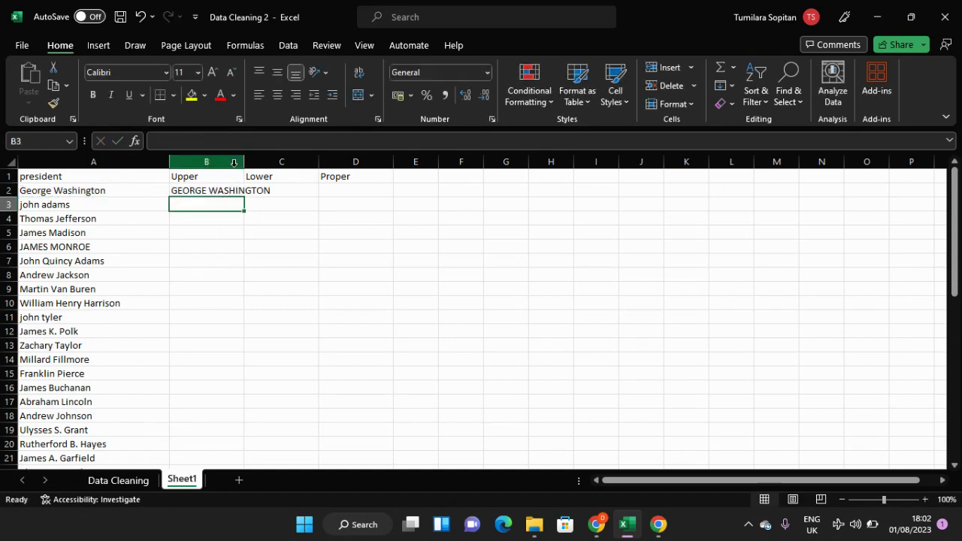
Step: Widen columns B to D further and fill the UPPER formula down column B to the last name in row 48
click(234, 163)
drag(234, 163, 353, 164)
drag(244, 162, 254, 373)
click(250, 191)
scroll(246, 346, up, 2)
click(246, 344)
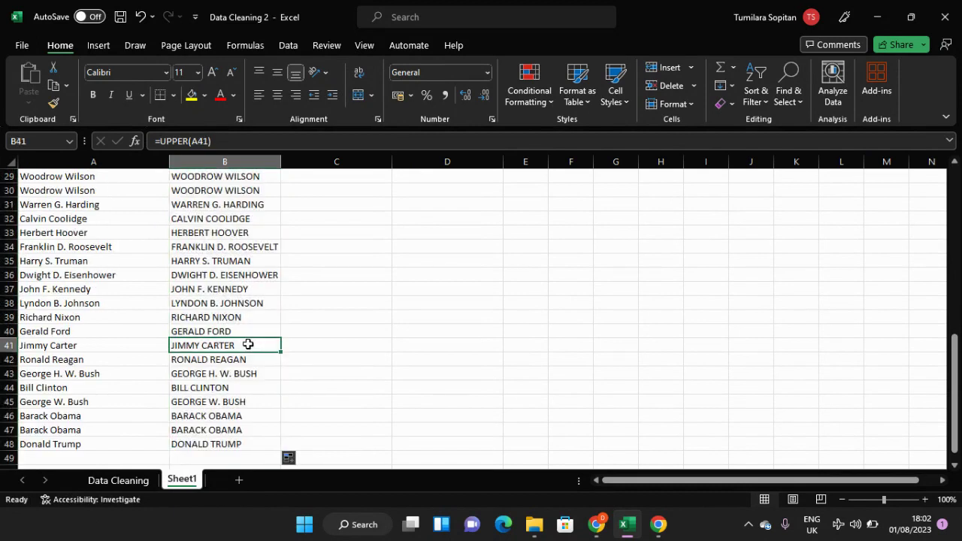
scroll(248, 343, up, 9)
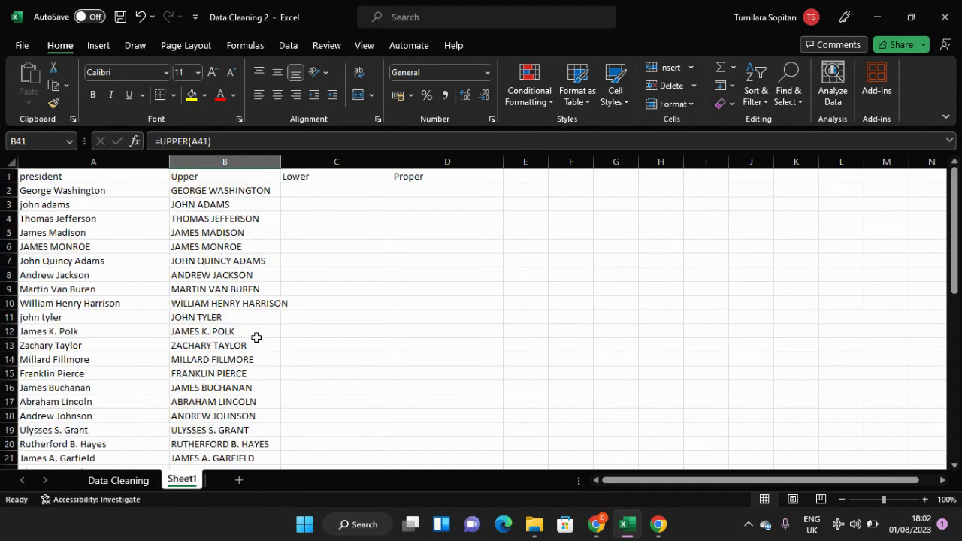
Step: Enter the formula =LOWER(B2) in cell C2 to convert the first name to lowercase
click(319, 191)
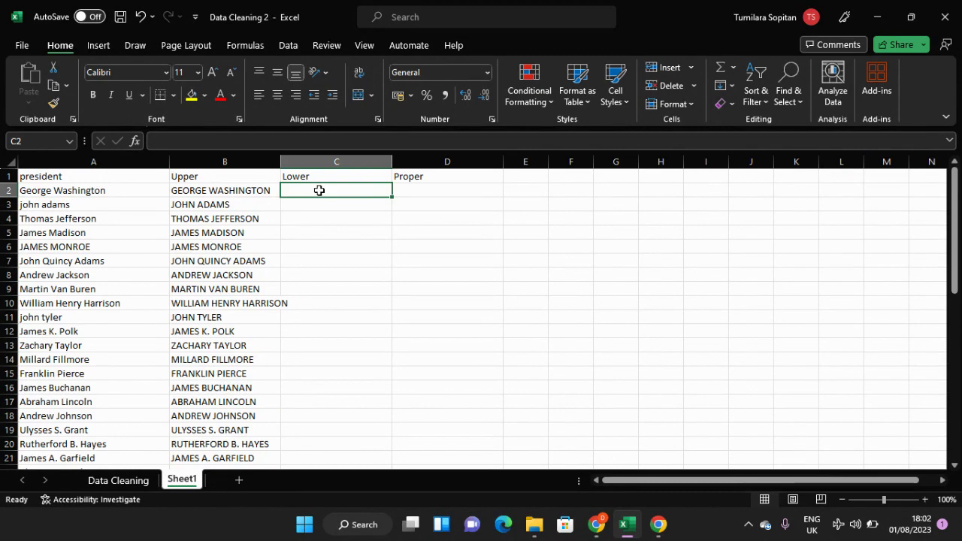
text(=lower)
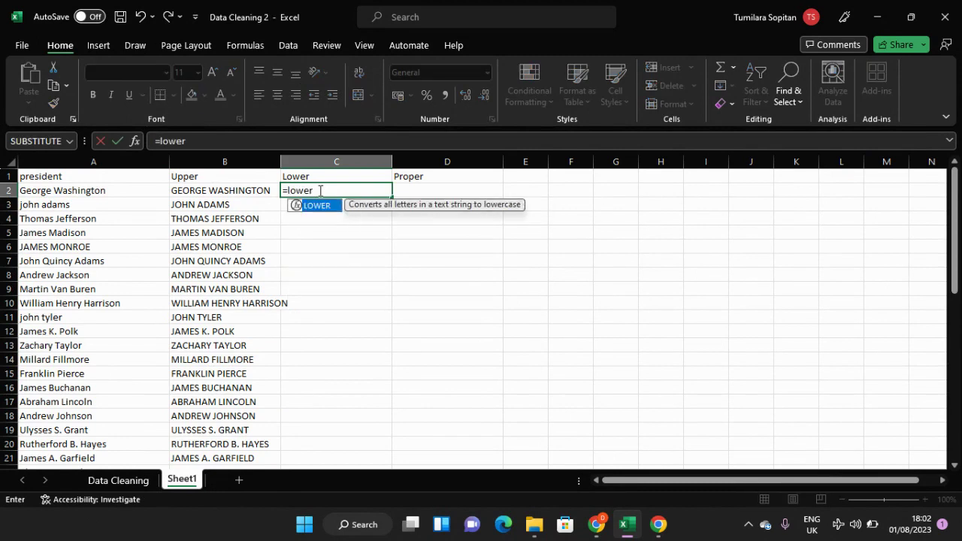
key(Tab)
click(257, 191)
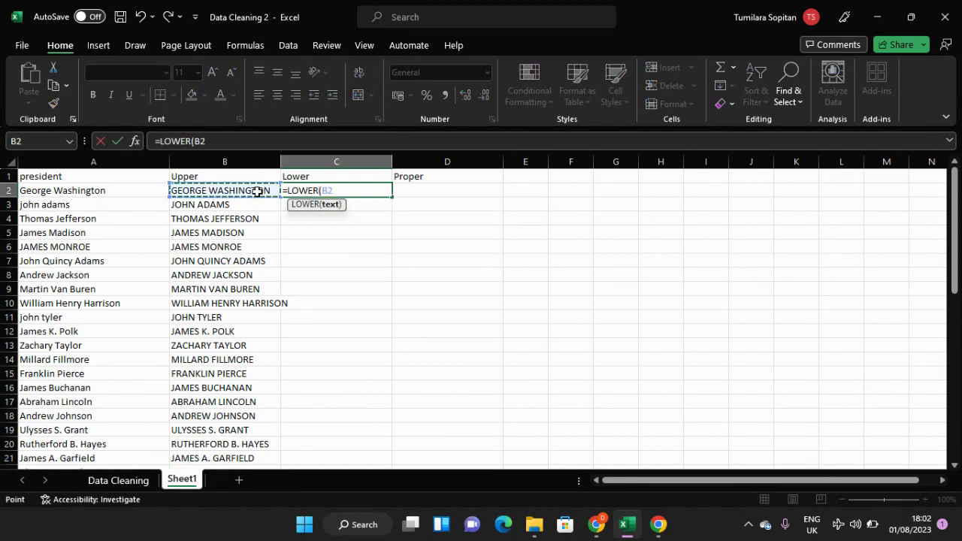
key(Return)
Step: Fill the LOWER formula from C2 down column C to the last name in row 48
click(313, 190)
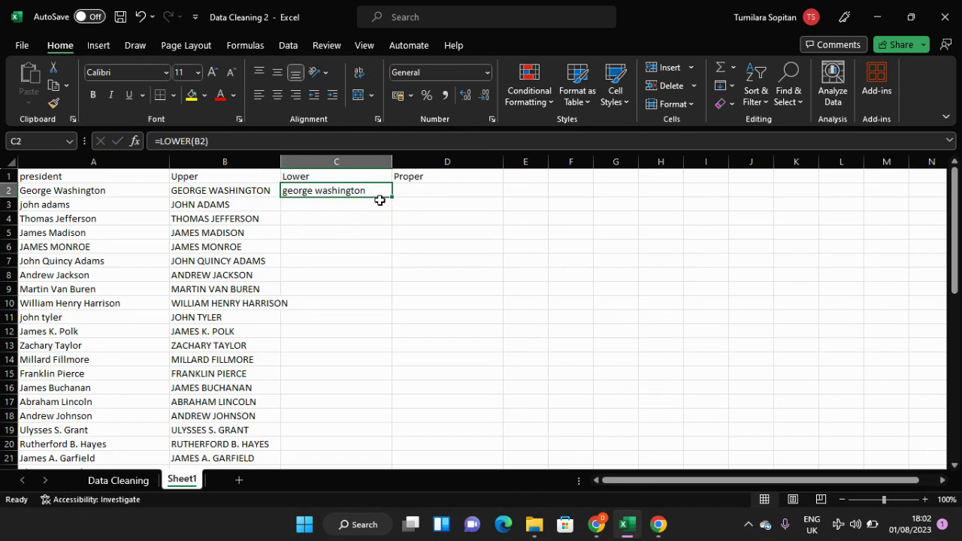
drag(392, 197, 376, 439)
click(361, 399)
scroll(363, 398, up, 10)
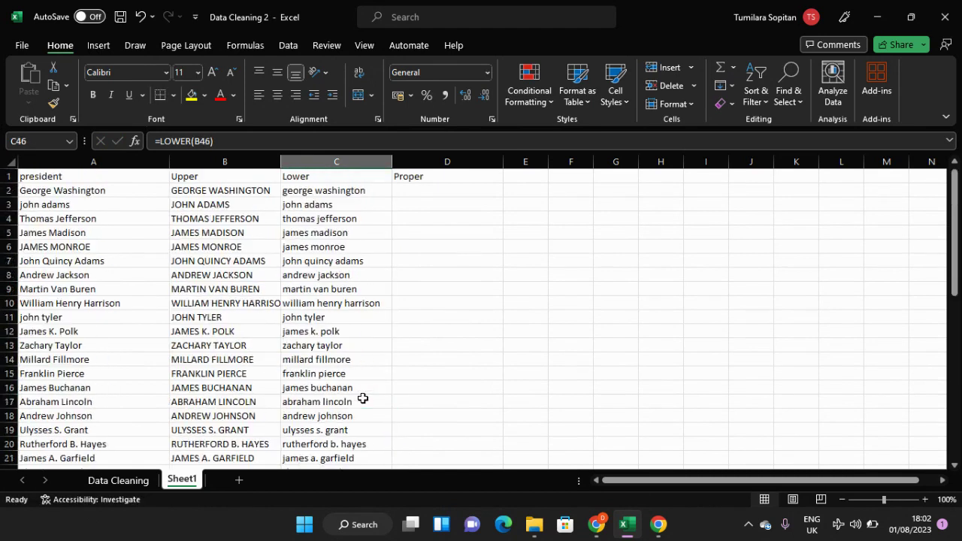
Step: Enter the formula =PROPER(B2) in cell D2 to convert the first name to proper case
click(413, 192)
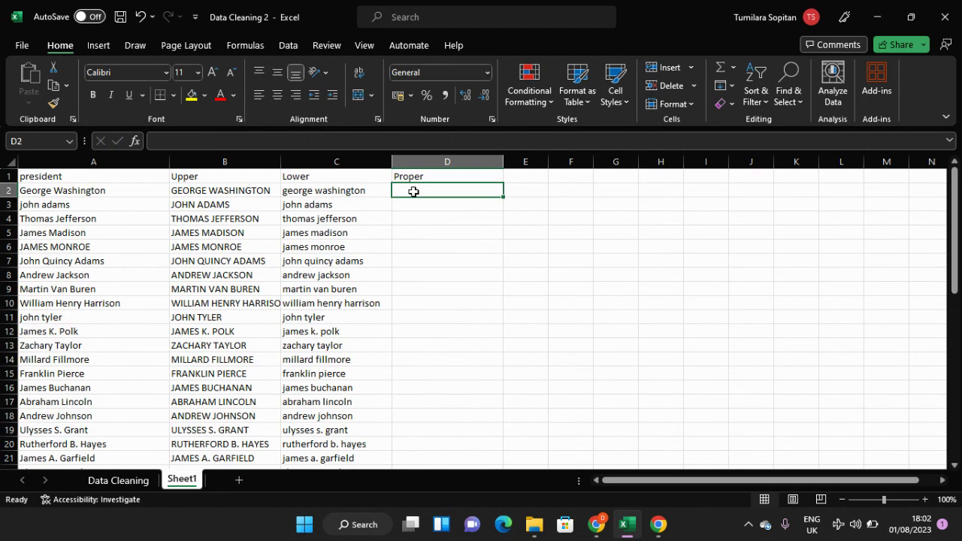
text(=prop)
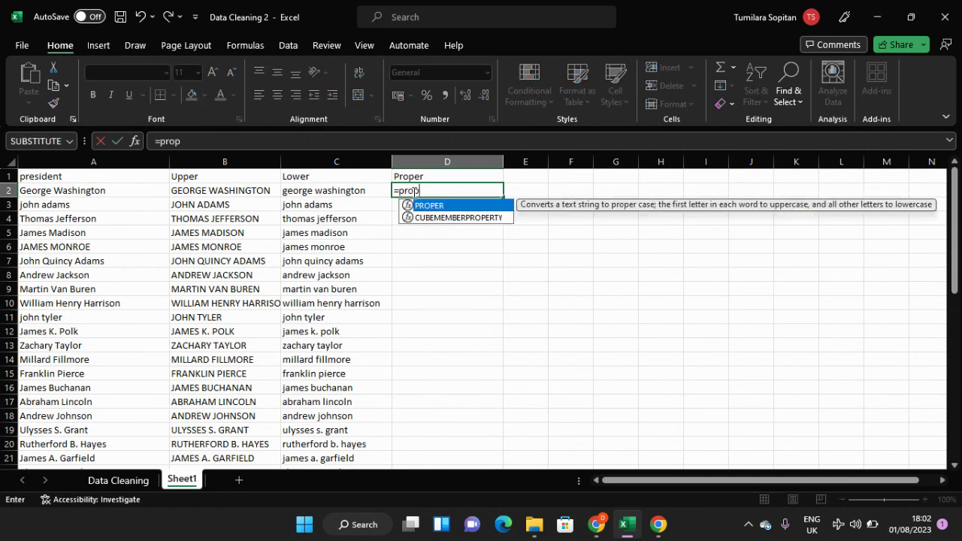
key(Tab)
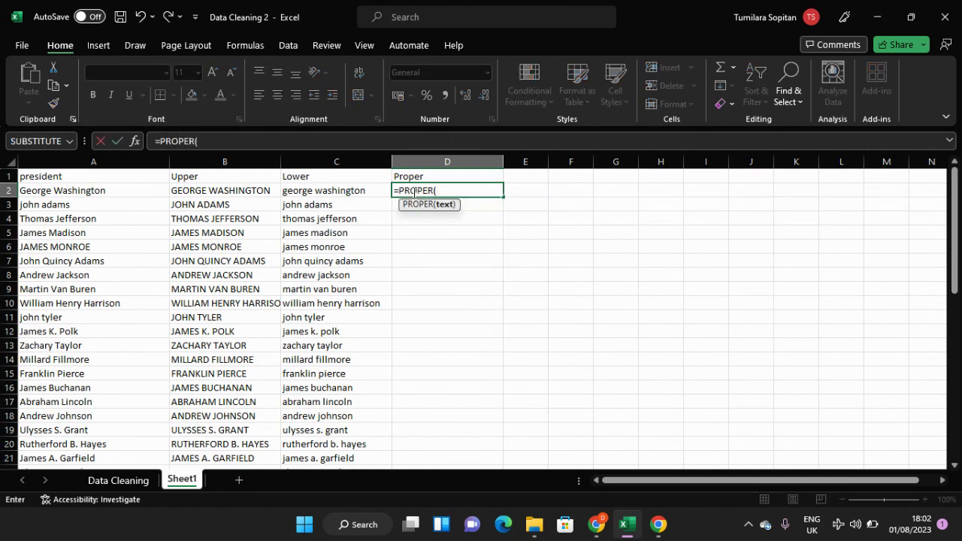
click(257, 192)
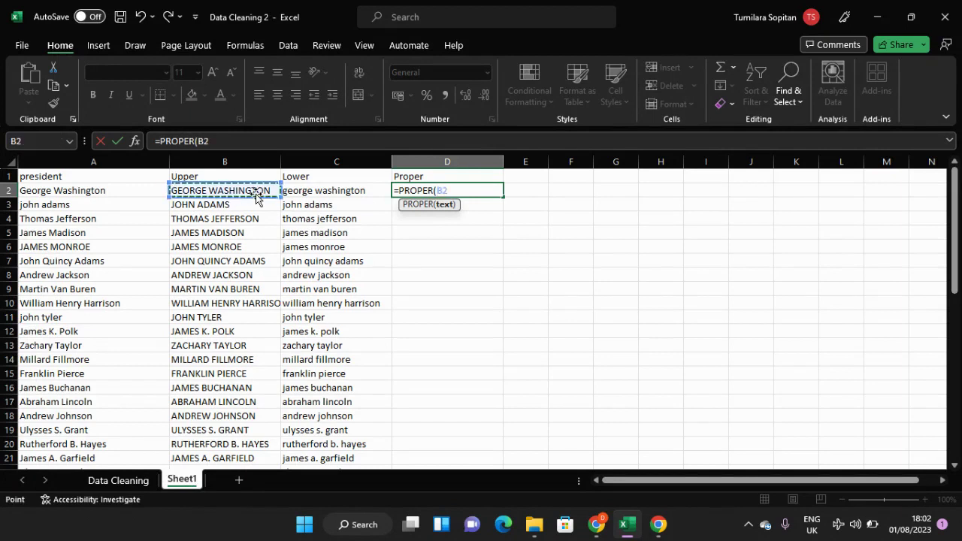
key(Return)
Step: Fill the PROPER formula from D2 down column D to the last name in row 48
click(462, 191)
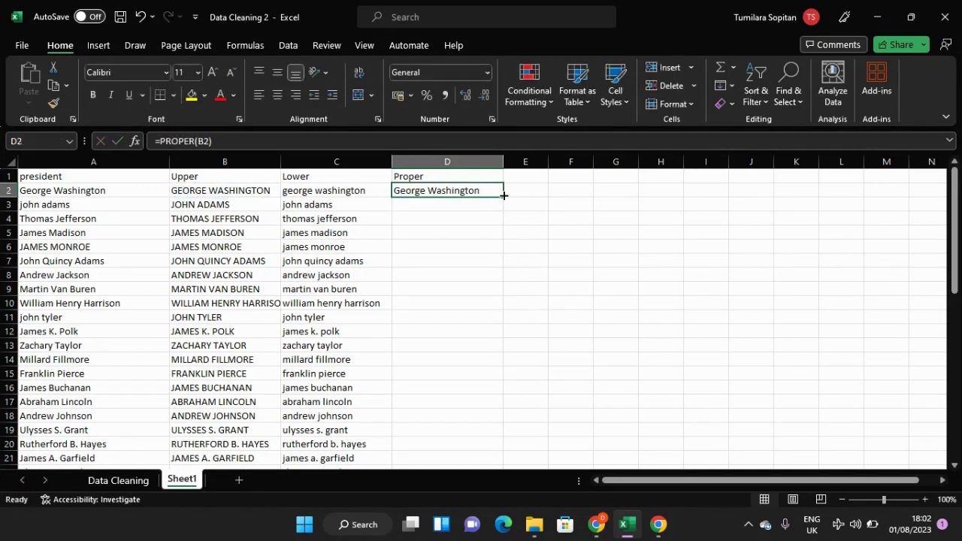
drag(503, 195, 470, 437)
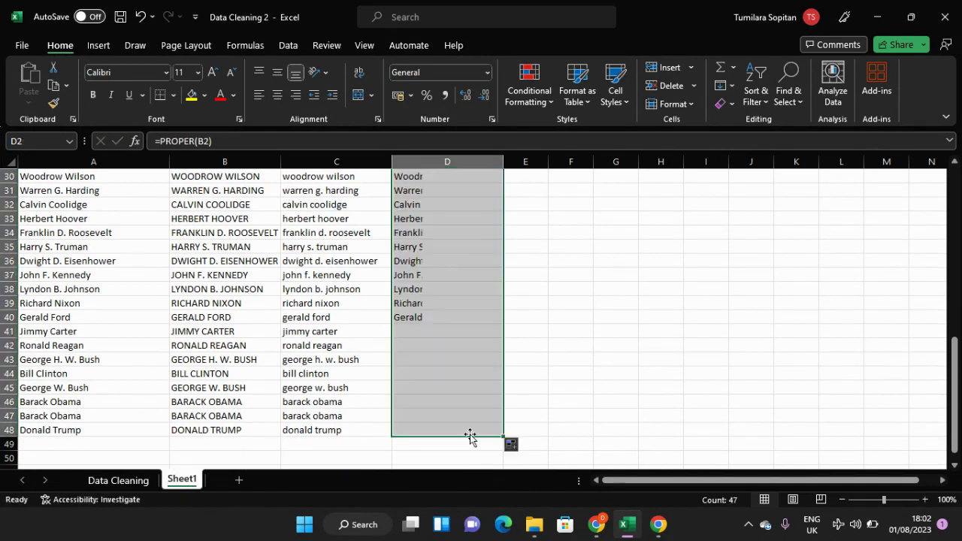
click(455, 394)
scroll(455, 394, up, 6)
scroll(455, 393, up, 4)
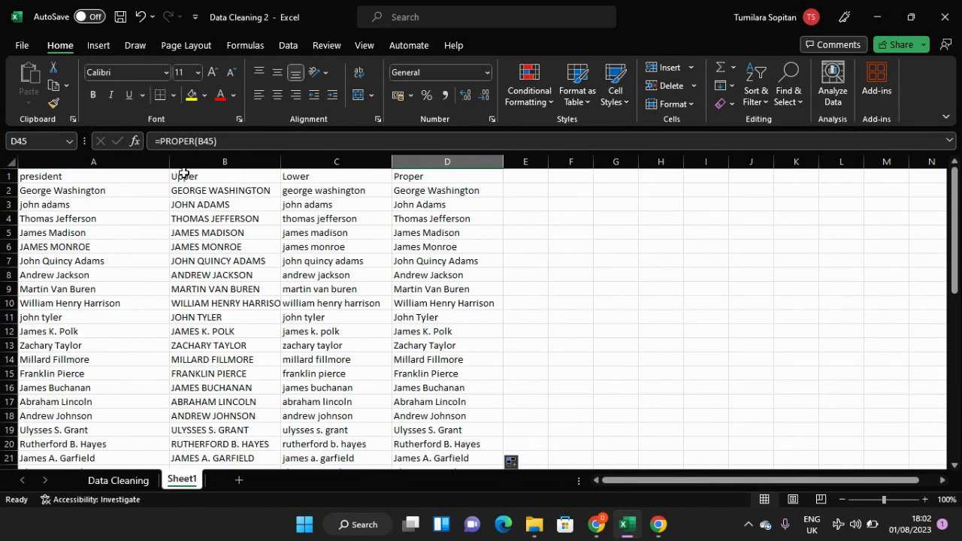
Step: Format the Upper, Lower and Proper header cells with a standard purple fill and white font colour
drag(183, 174, 414, 174)
click(204, 96)
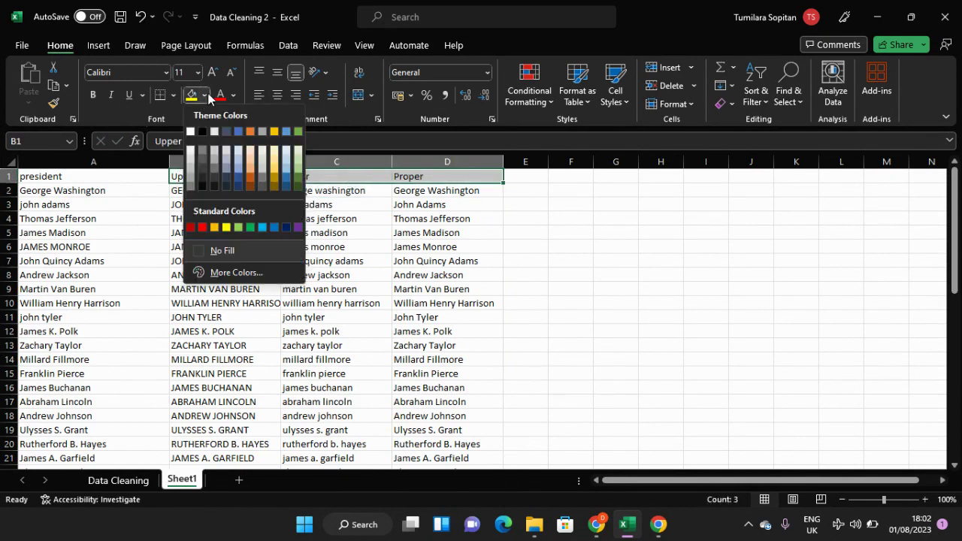
click(297, 227)
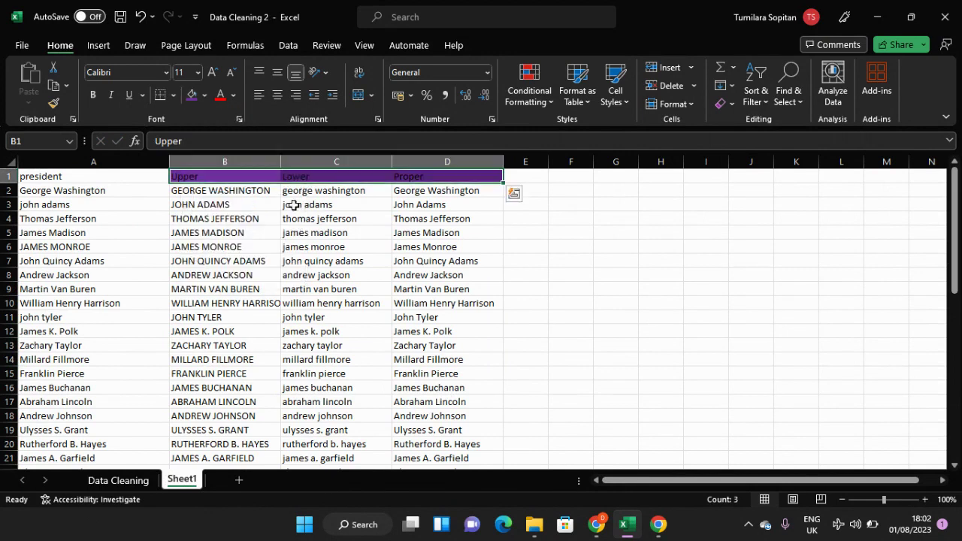
click(233, 95)
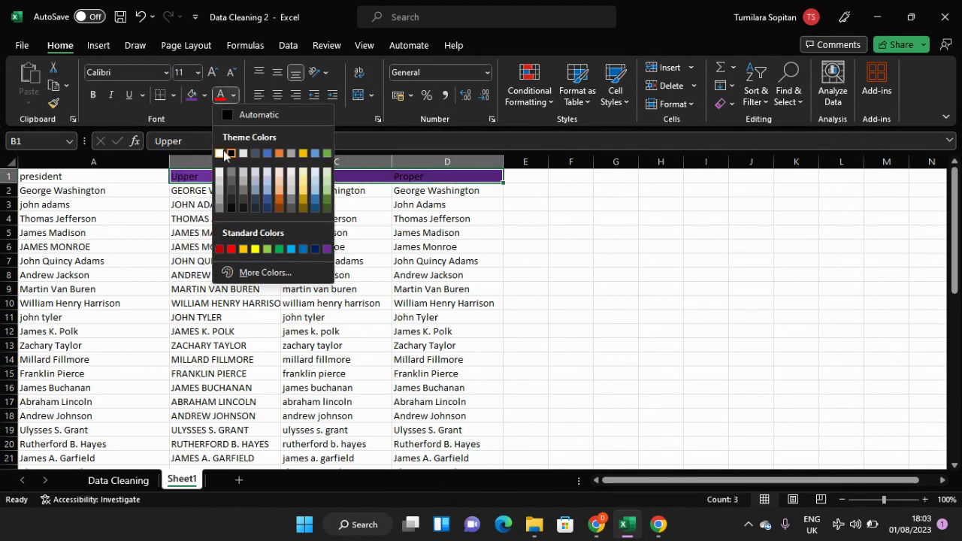
click(220, 153)
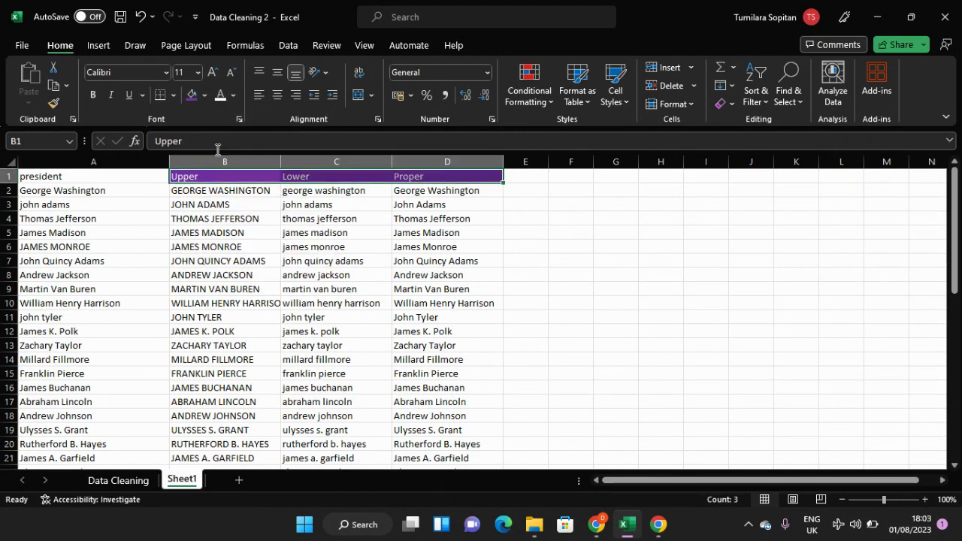
Step: Set the Upper, Lower and Proper header cells to Calibri font at size 16
click(166, 73)
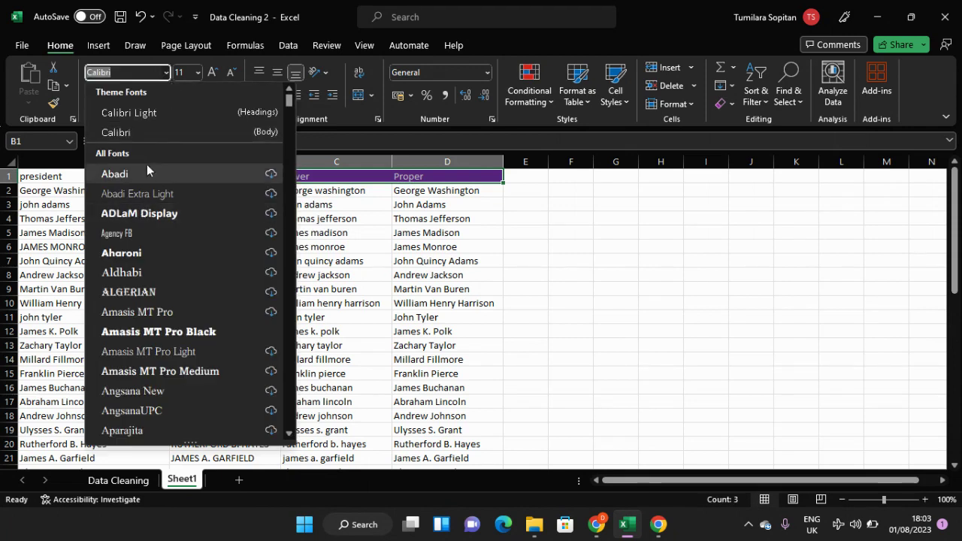
click(138, 132)
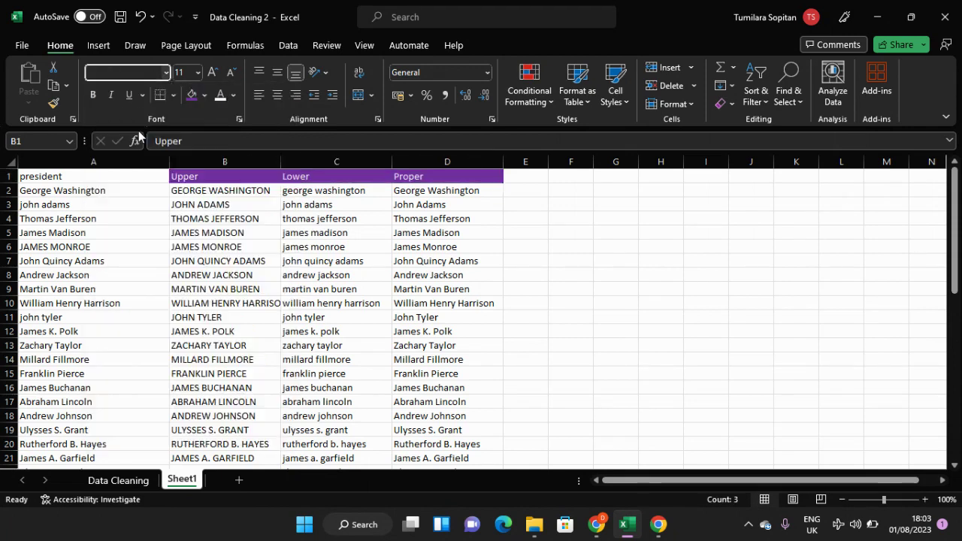
click(198, 73)
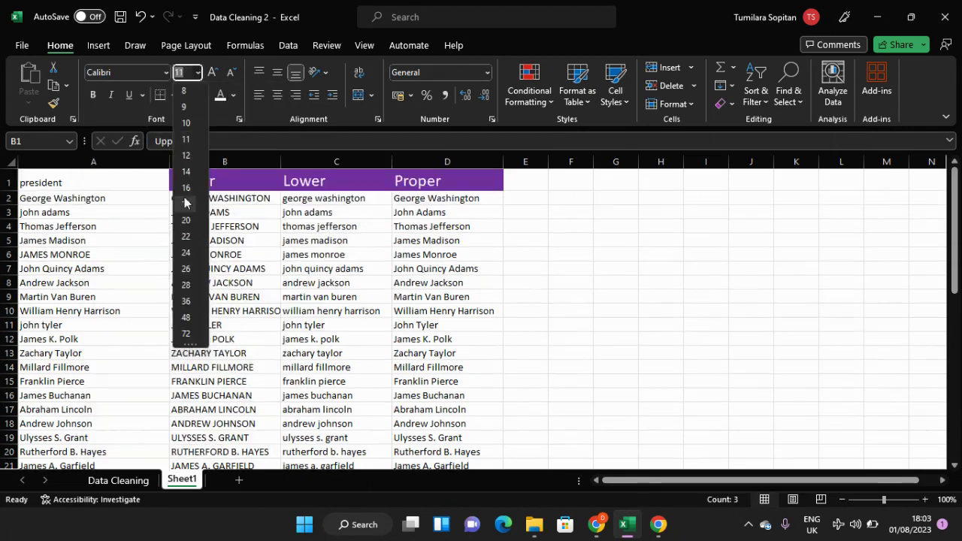
click(190, 195)
click(371, 292)
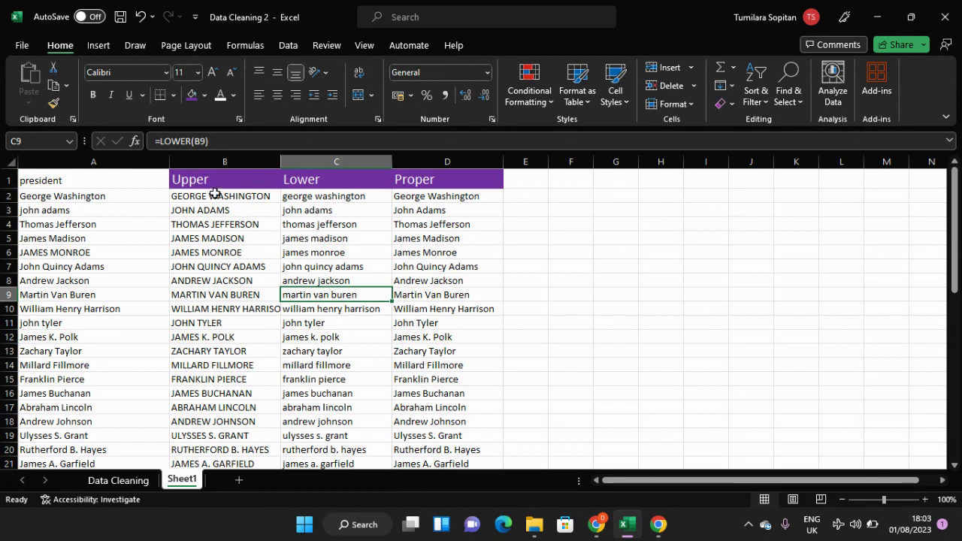
Step: On the Data Cleaning sheet, insert a blank column between the president and prior columns
click(125, 479)
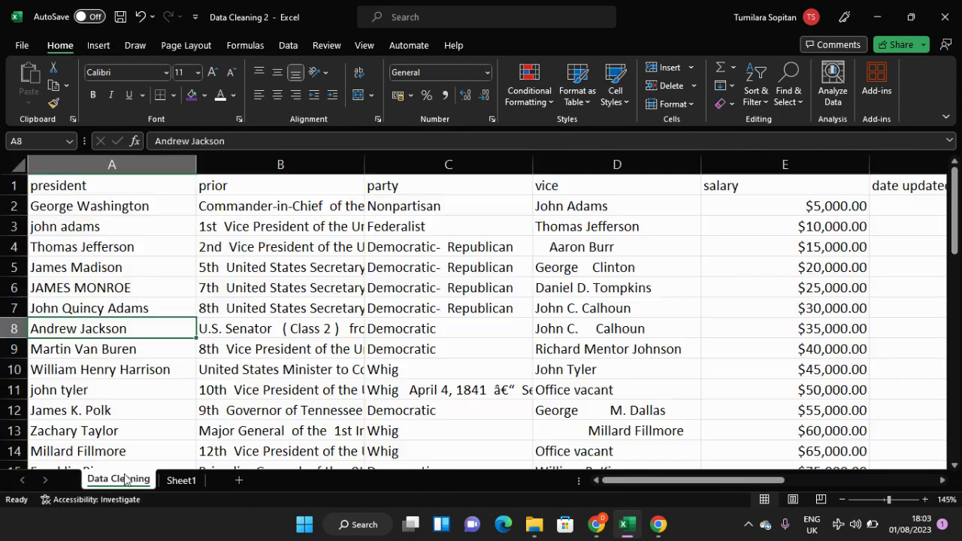
click(147, 170)
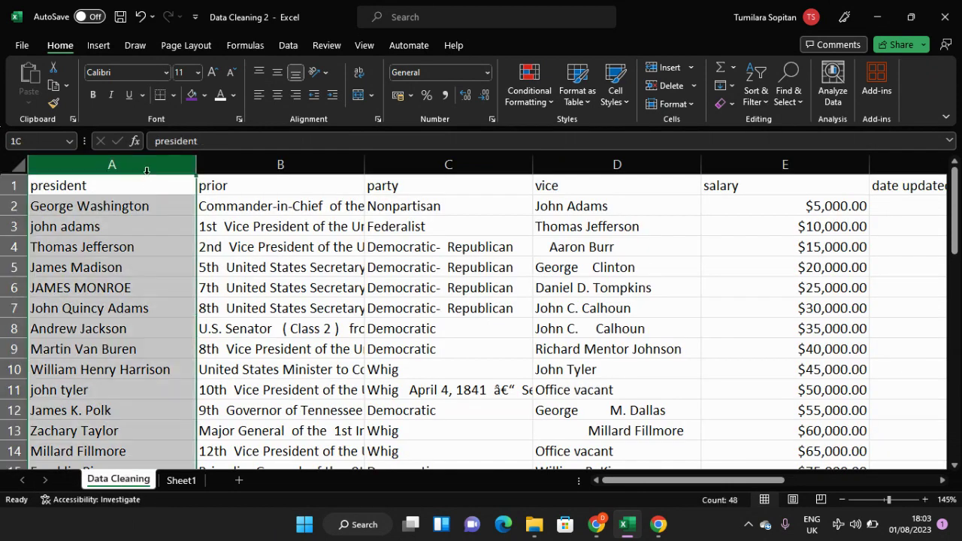
click(215, 167)
right_click(218, 176)
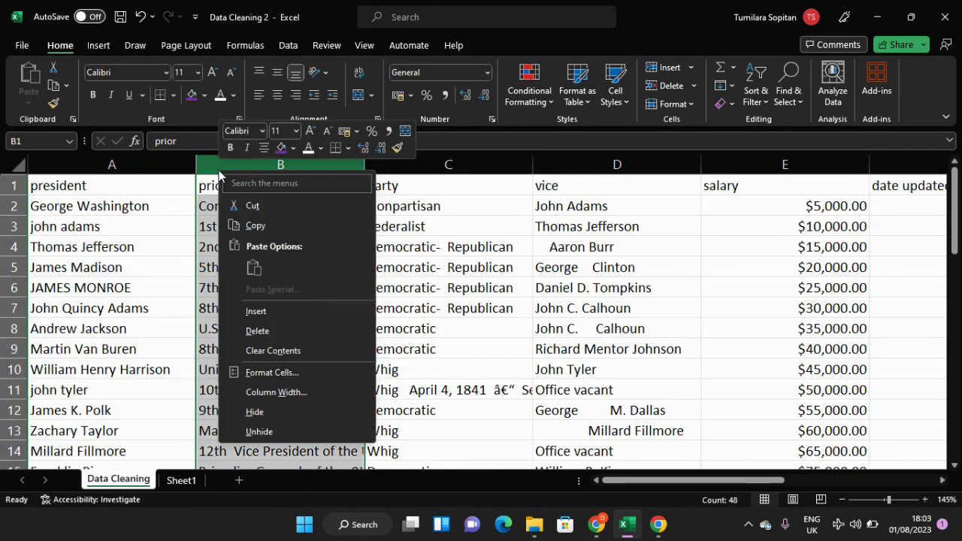
click(254, 311)
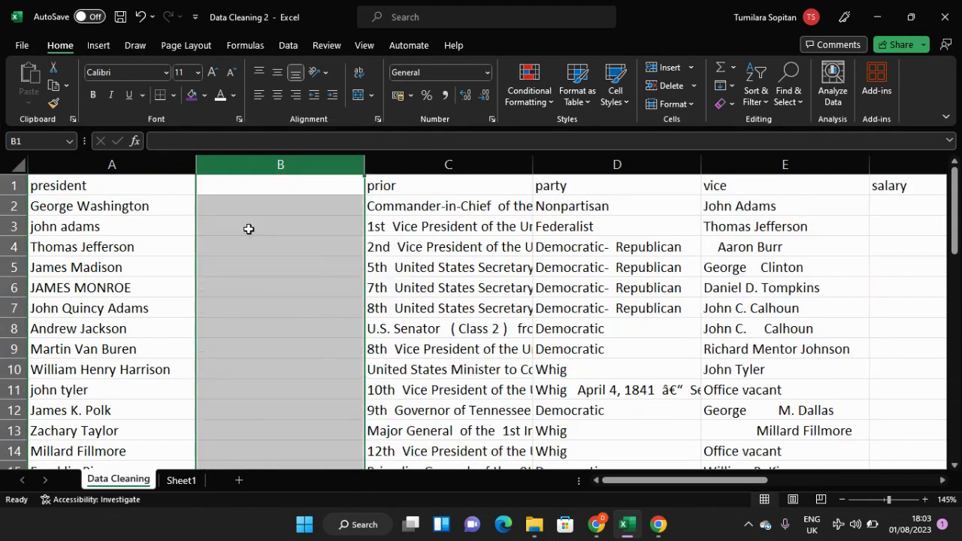
Step: Enter the formula =PROPER(A2) in cell B2 to convert the first president's name to proper case
click(257, 203)
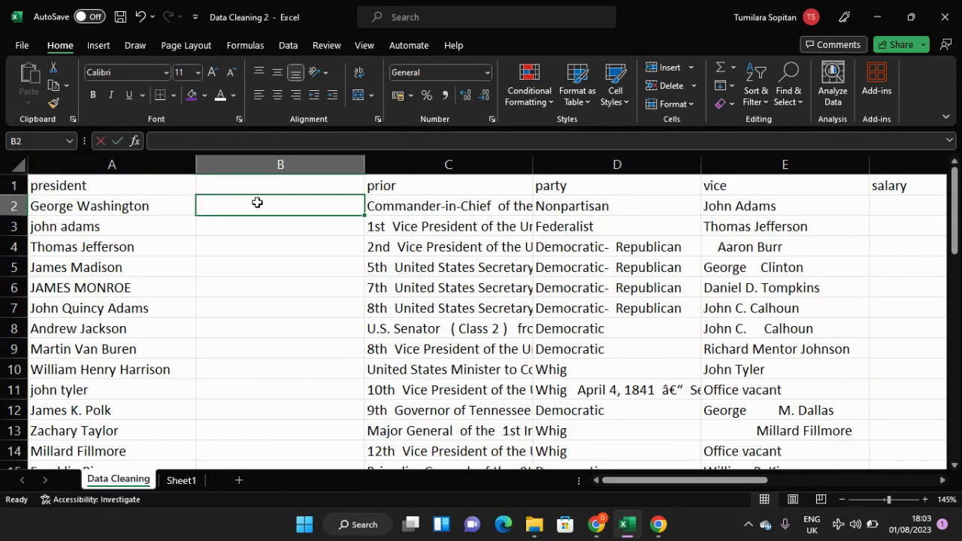
text(=prop)
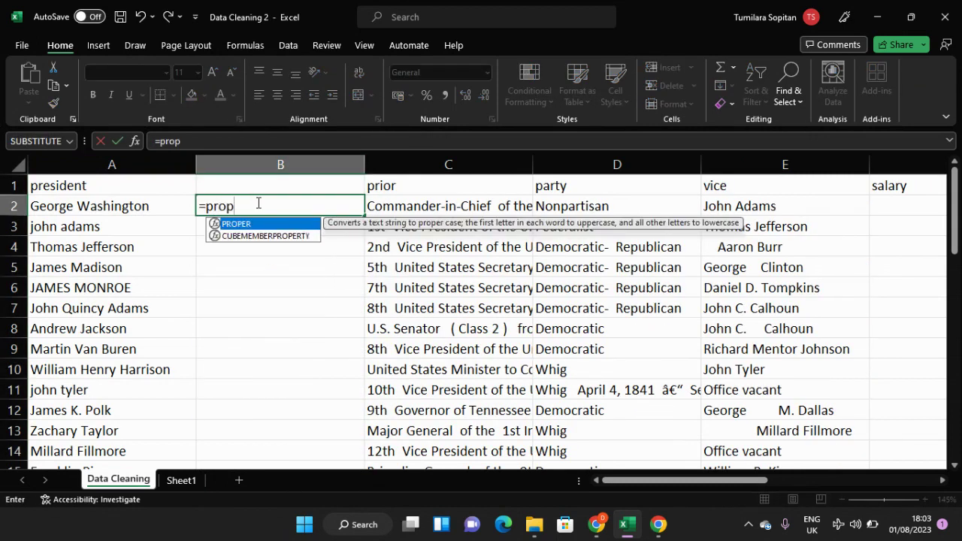
key(Tab)
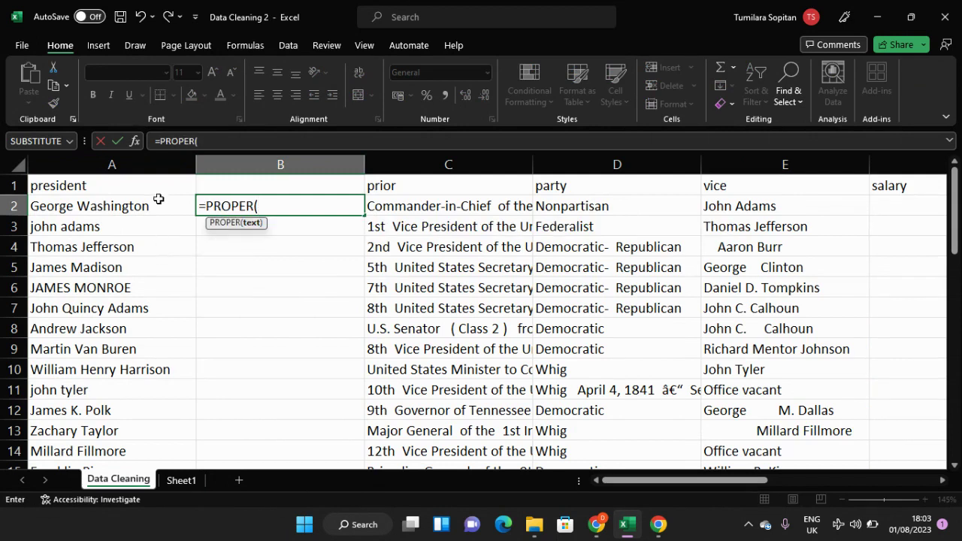
click(158, 201)
key(Return)
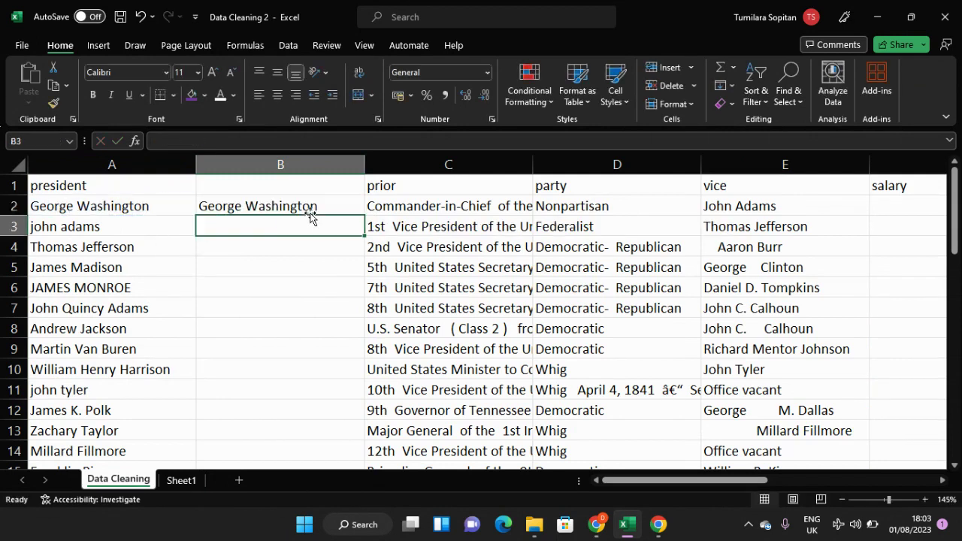
Step: Fill the PROPER formula from B2 down column B to the last president in row 48
click(312, 203)
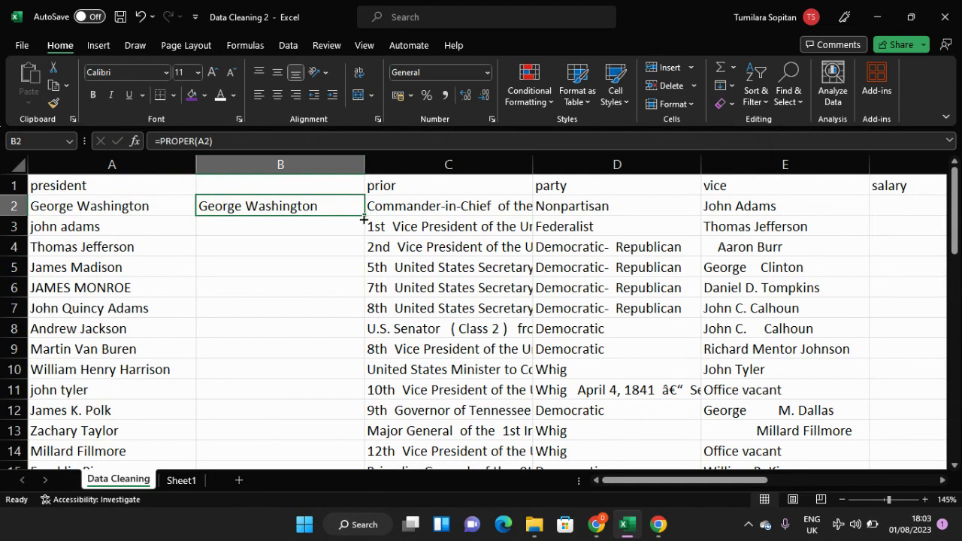
drag(364, 218, 314, 399)
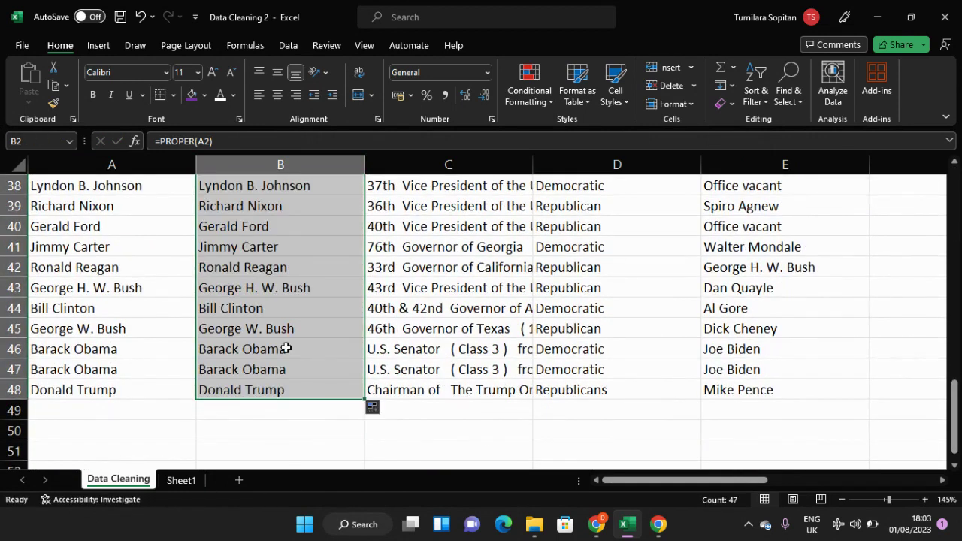
click(286, 348)
Step: Copy the original president names in A2:A48
scroll(284, 348, up, 12)
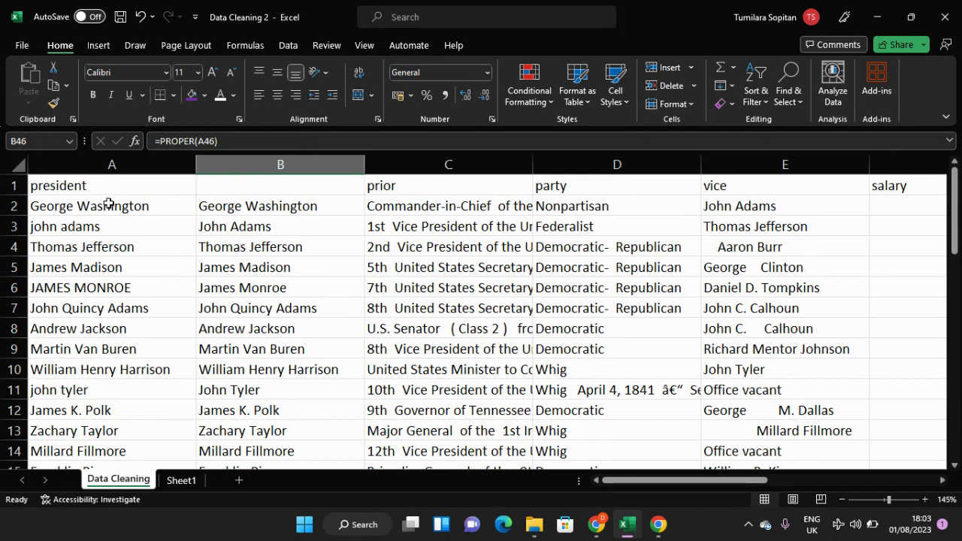
click(110, 205)
double_click(111, 205)
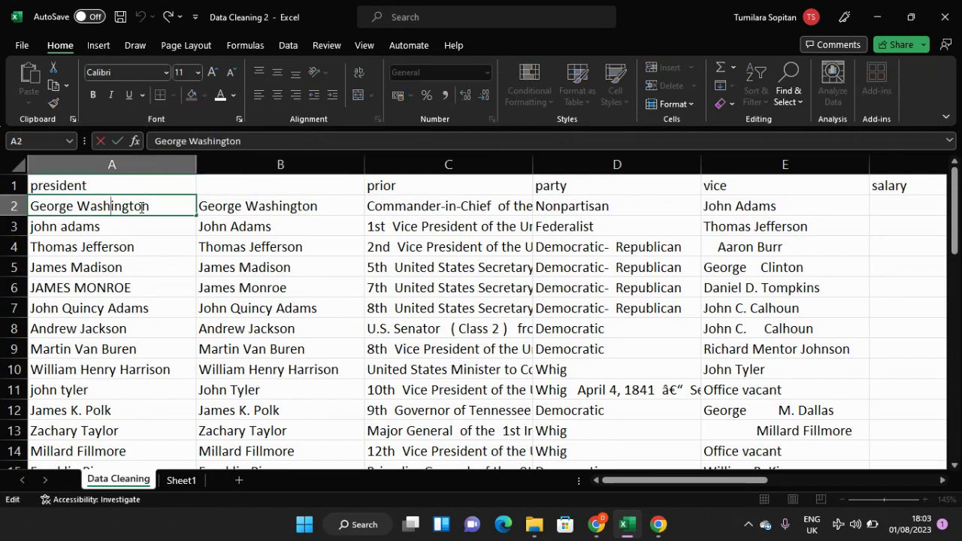
click(172, 230)
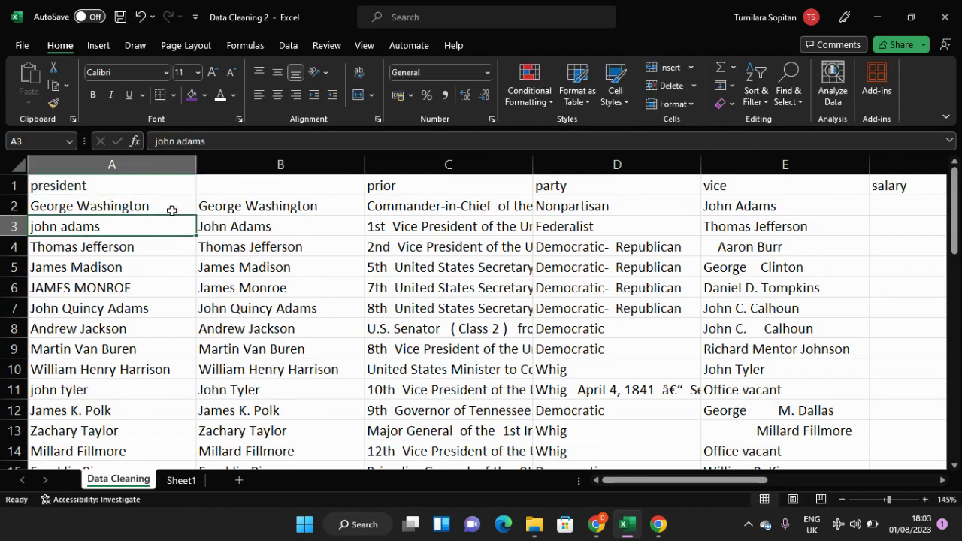
click(176, 204)
drag(176, 210, 160, 443)
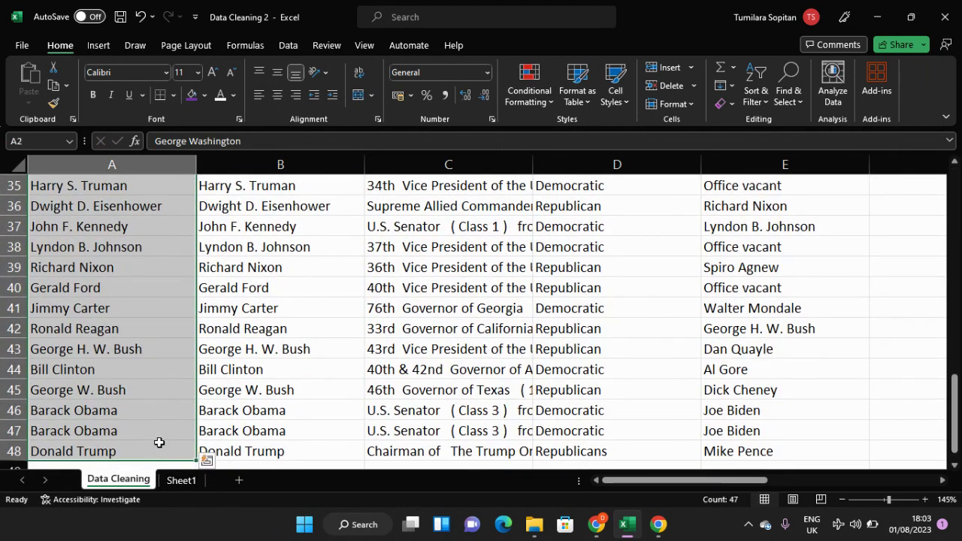
scroll(160, 442, up, 9)
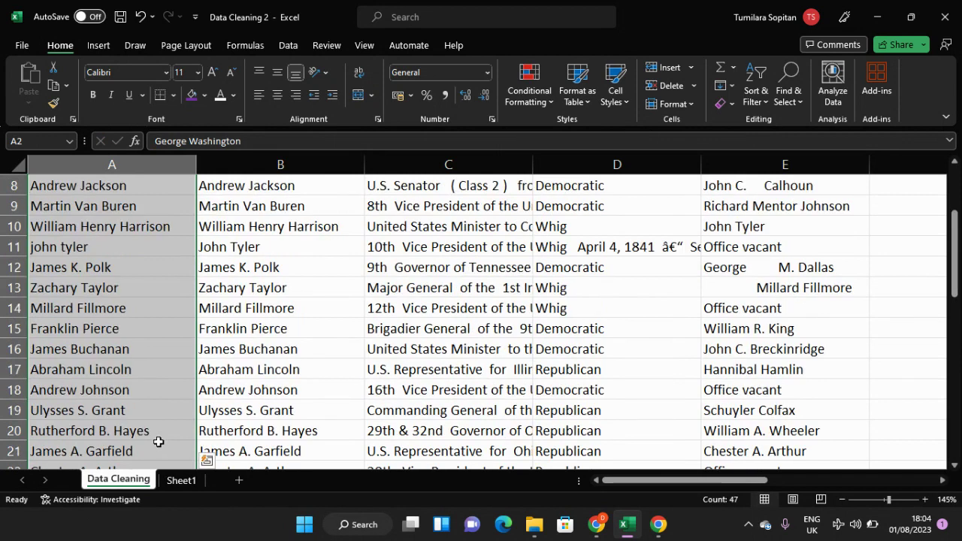
key(ctrl+c)
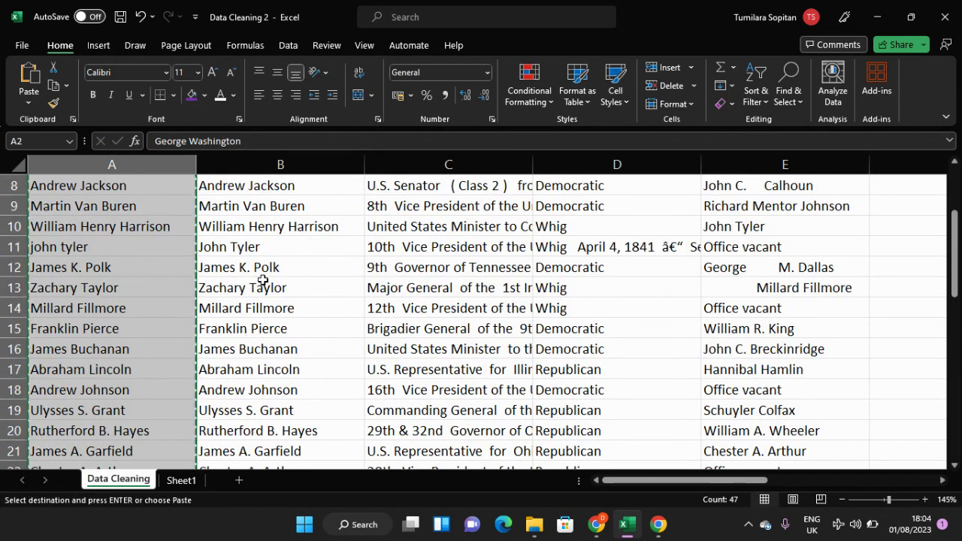
scroll(264, 225, up, 3)
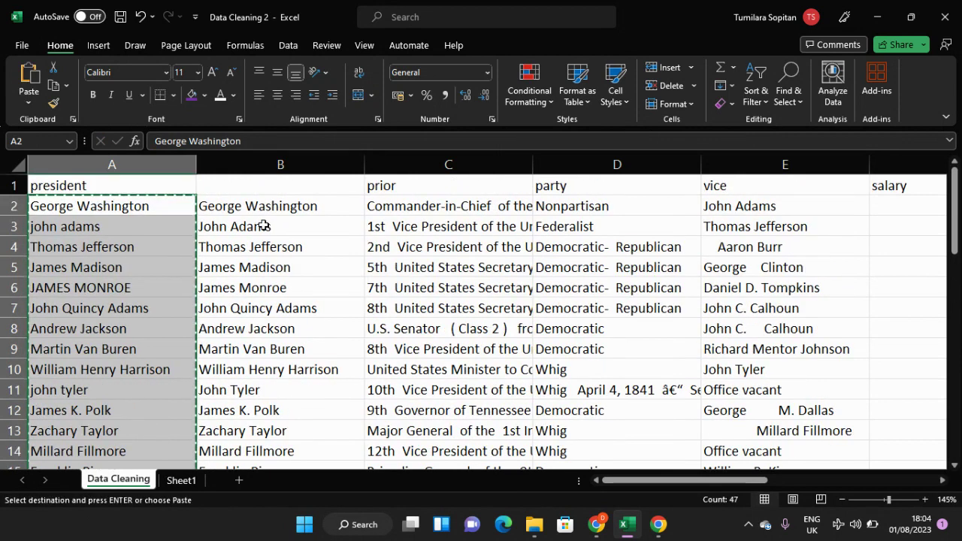
Step: Try pasting the copied names as values with number formatting into column B from B2, and undo the paste
click(264, 208)
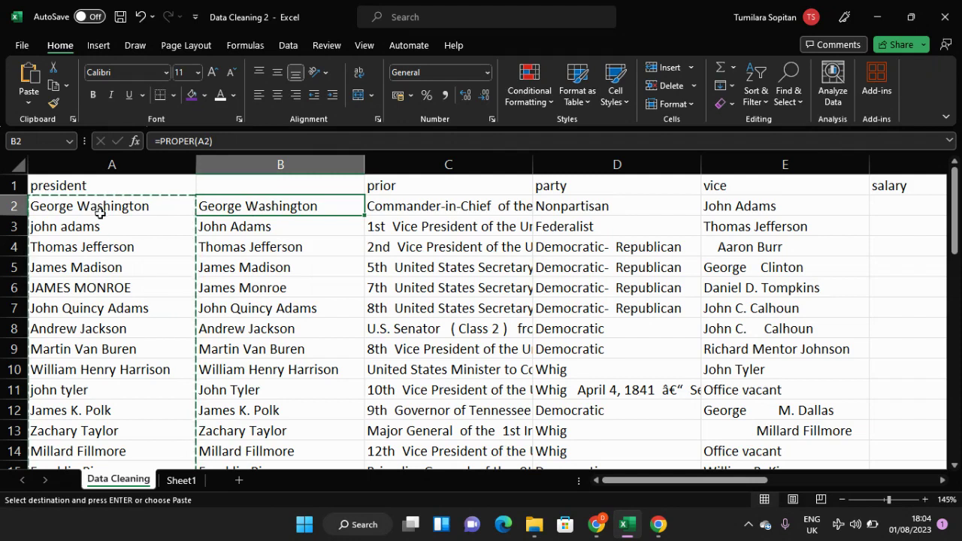
click(29, 94)
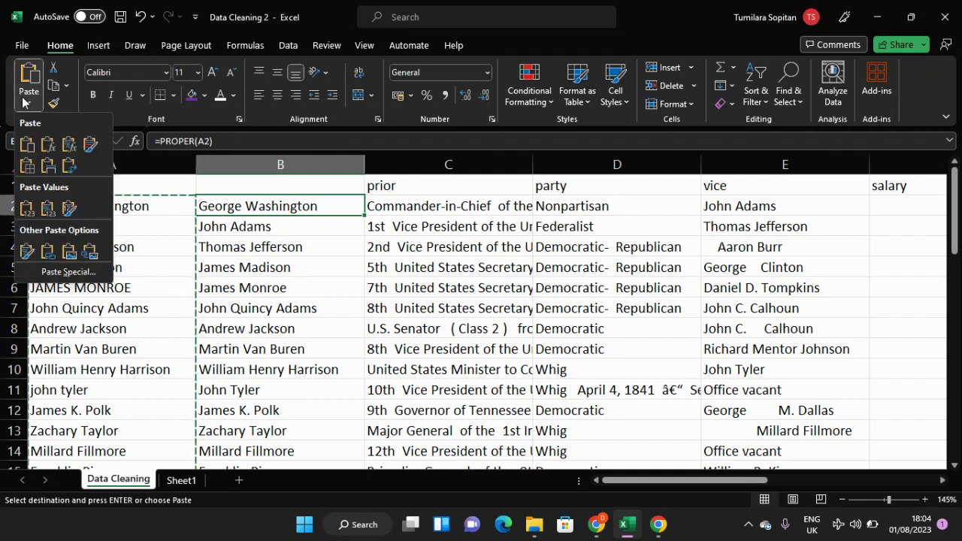
click(47, 210)
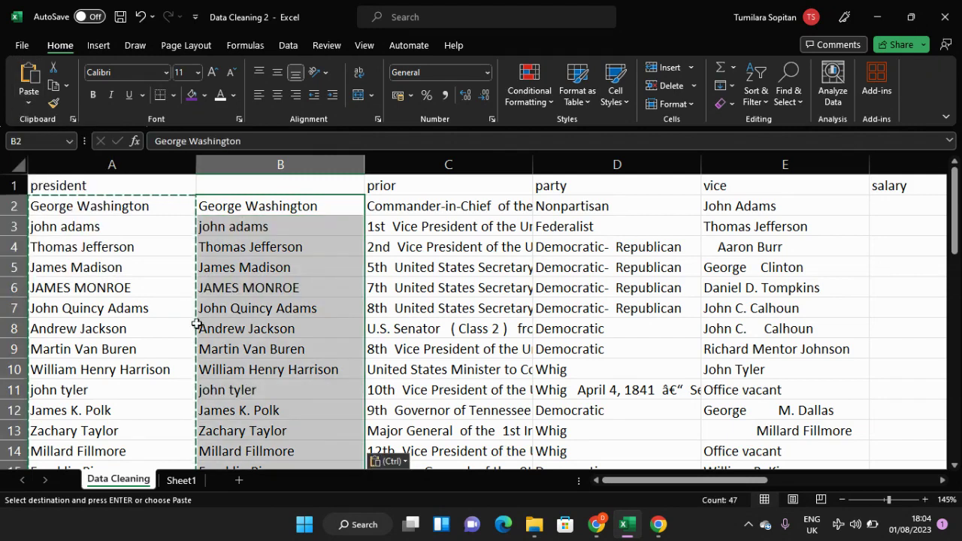
click(296, 303)
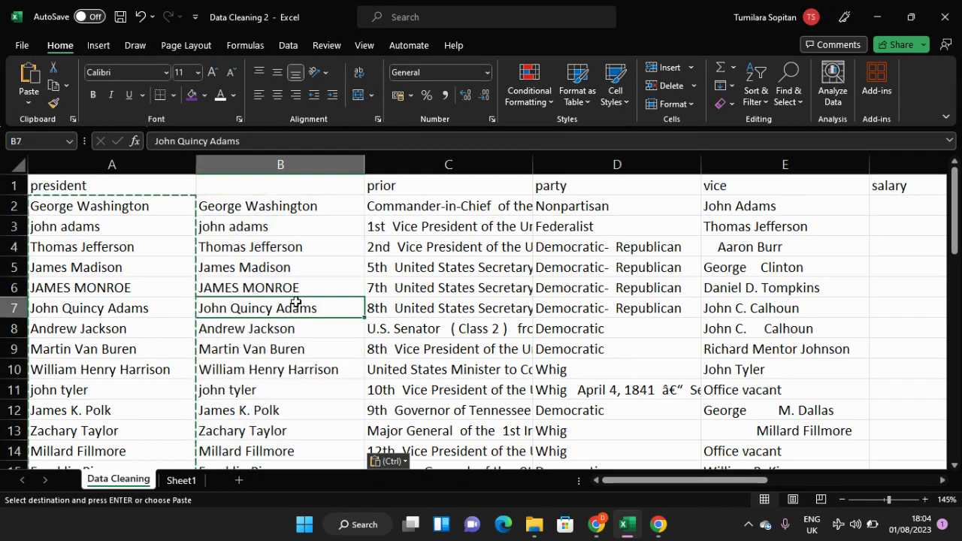
click(265, 207)
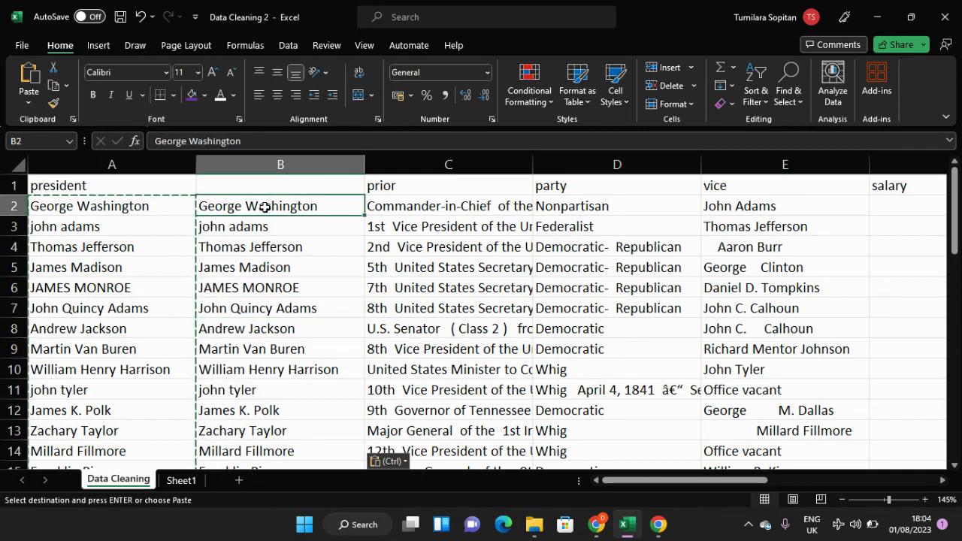
key(ctrl+z)
Step: Paste the copied names into column B from B2, keeping the source column widths
click(266, 207)
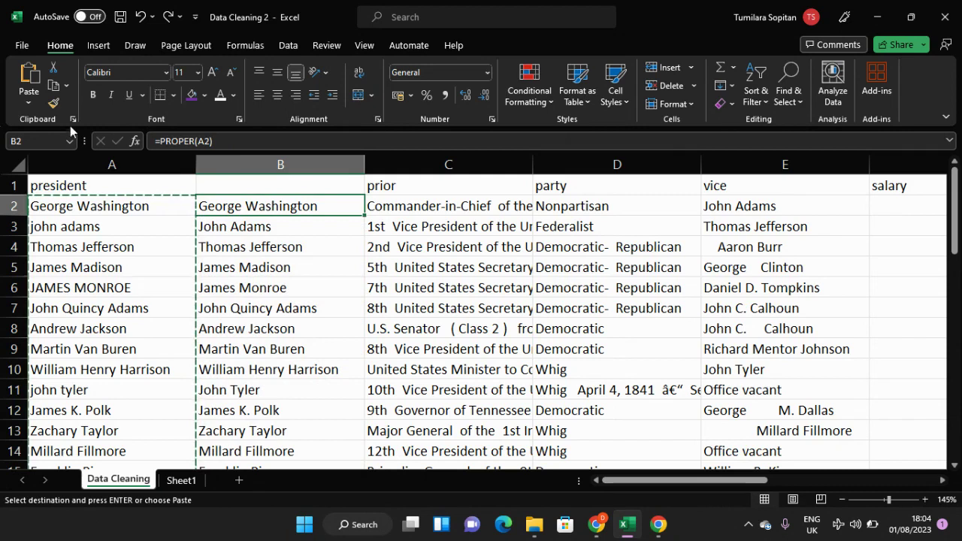
click(29, 96)
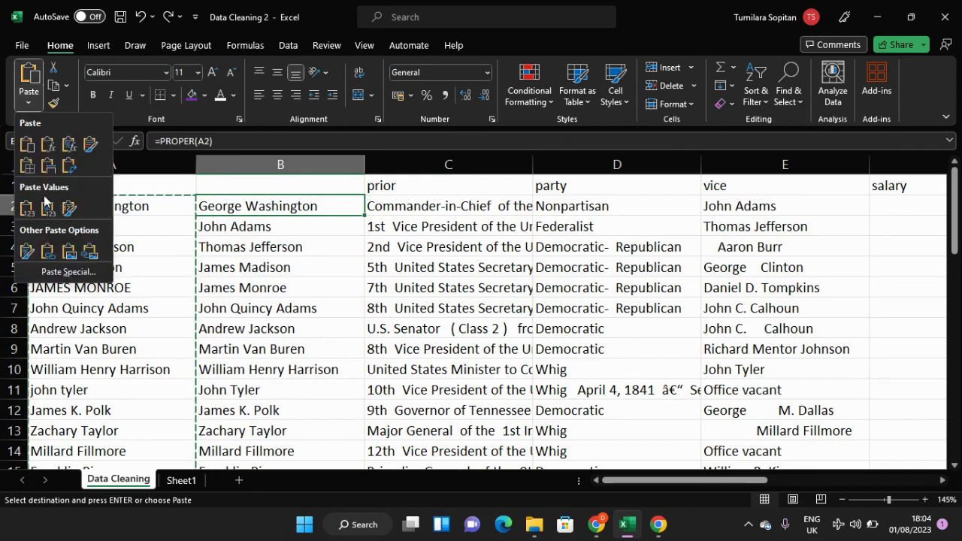
click(47, 167)
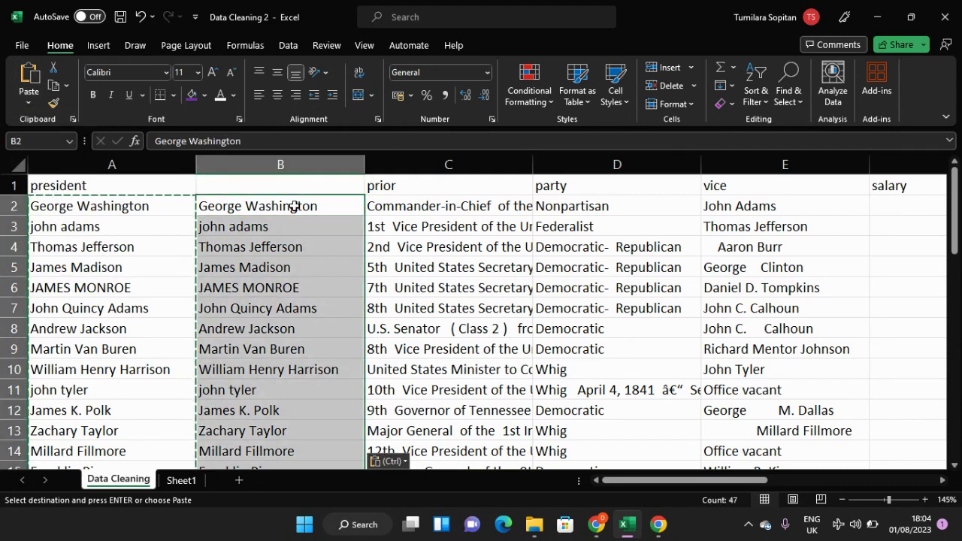
Step: Try to fill the name in B2 down column B to row 48, undoing each fill
click(292, 210)
drag(364, 215, 338, 434)
click(328, 406)
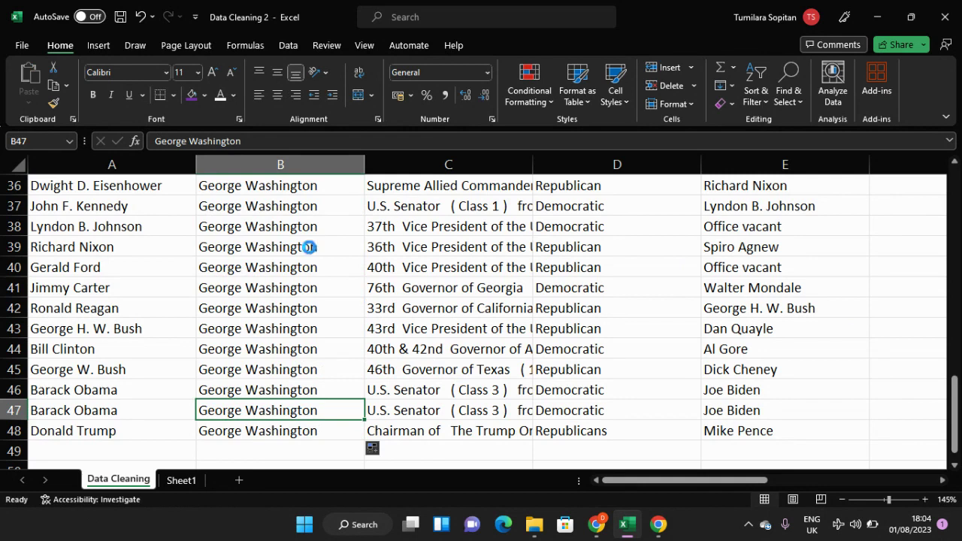
key(ctrl+z)
scroll(330, 233, up, 1)
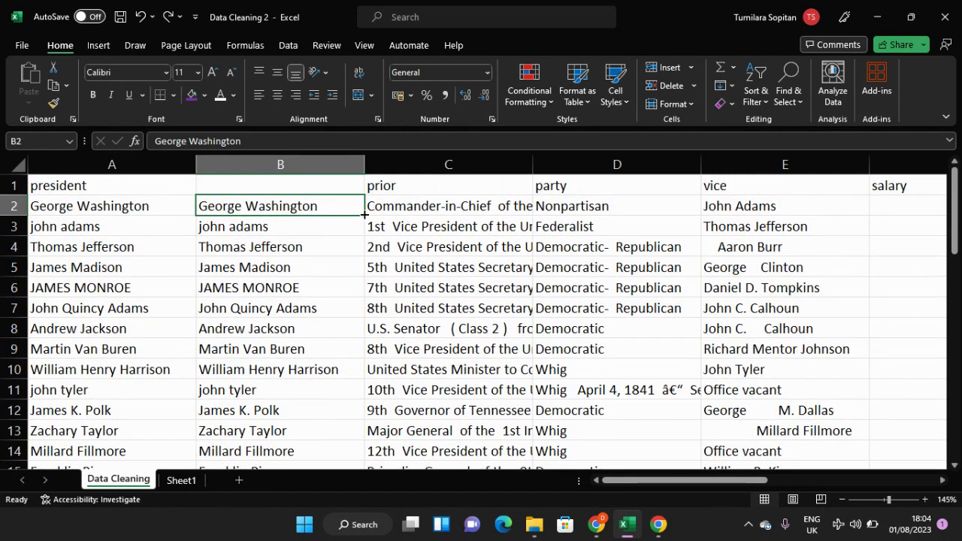
drag(364, 215, 334, 437)
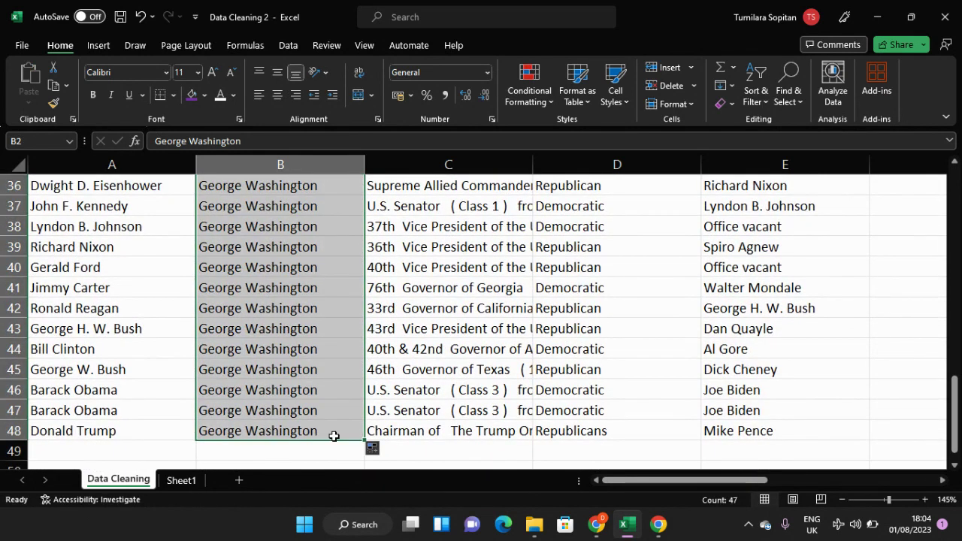
key(ctrl+z)
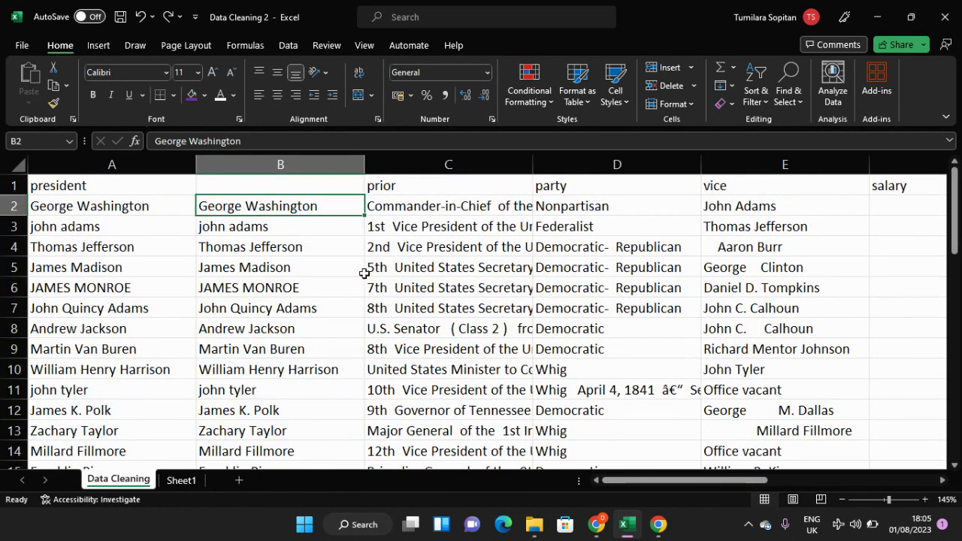
drag(364, 216, 343, 459)
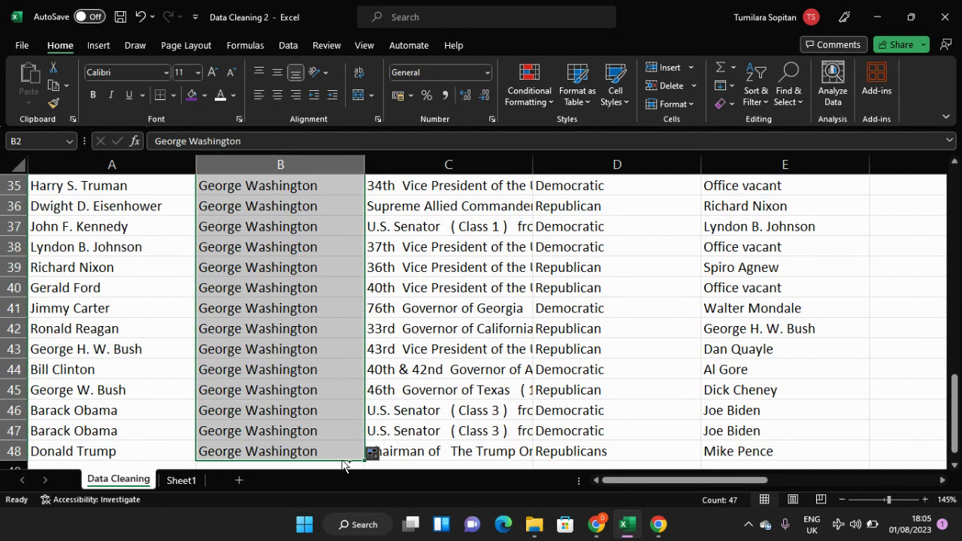
key(ctrl+z)
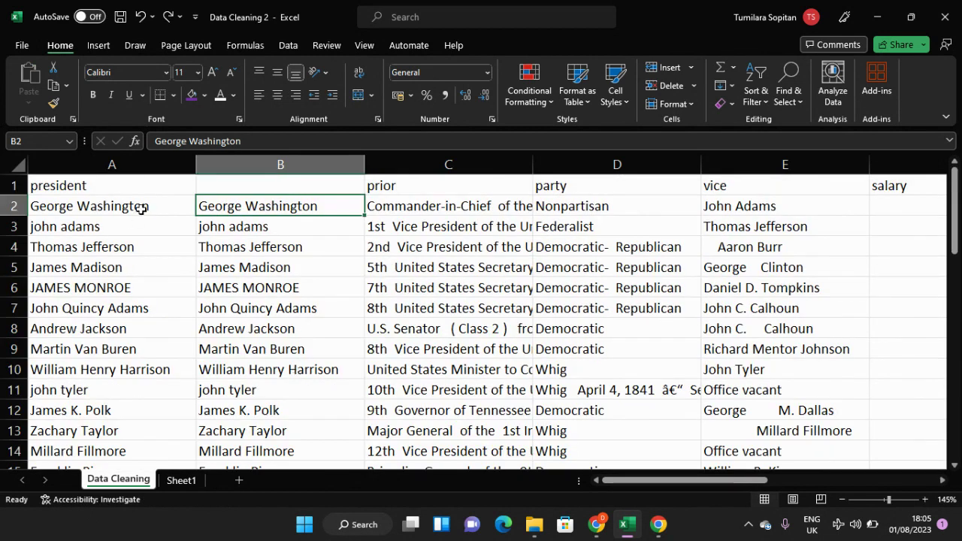
Step: Fill B2 down column B to row 48, and undo both that fill and the earlier paste of the original names
click(248, 227)
click(254, 206)
drag(360, 218, 345, 442)
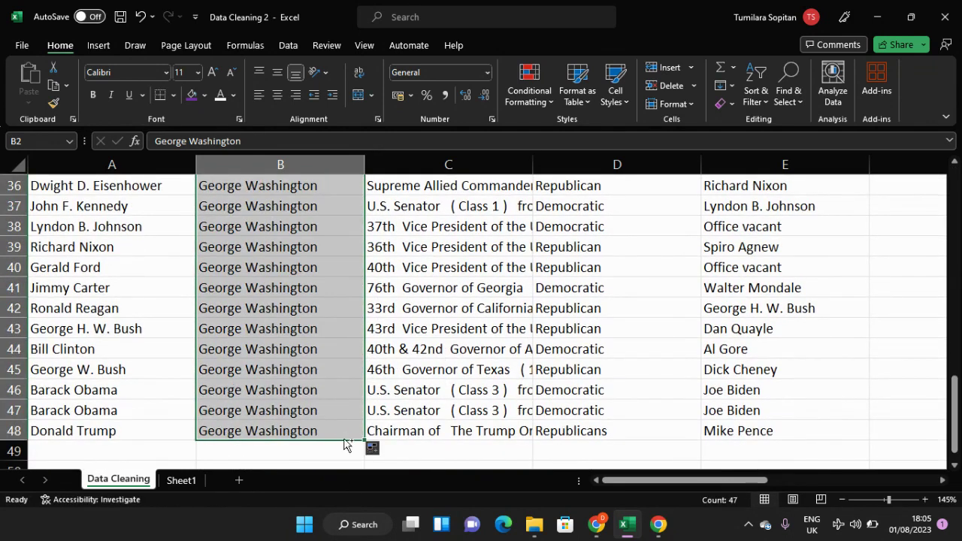
key(ctrl+z)
key(ctrl+z)
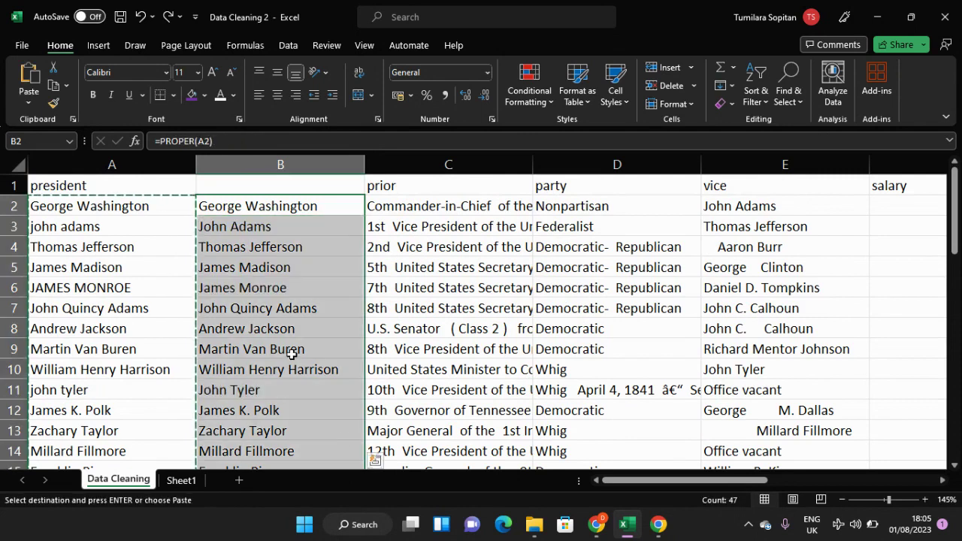
Step: Try pasting the copied original names as formulas into column B from B2, and undo the paste
right_click(245, 208)
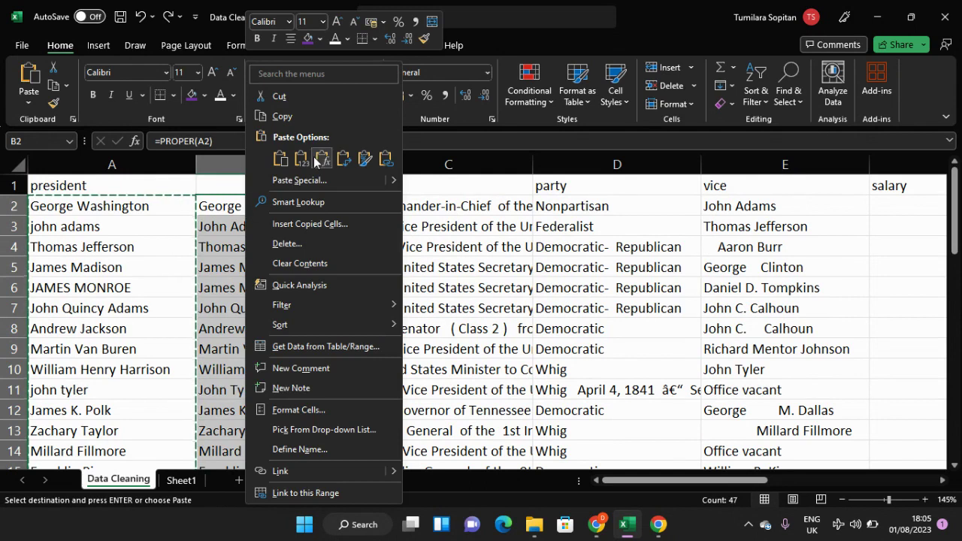
click(322, 159)
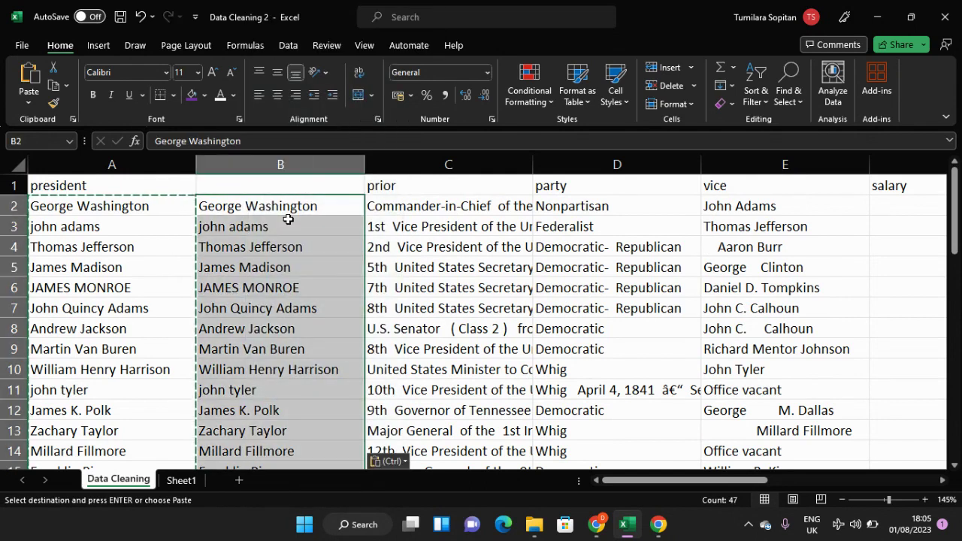
click(278, 238)
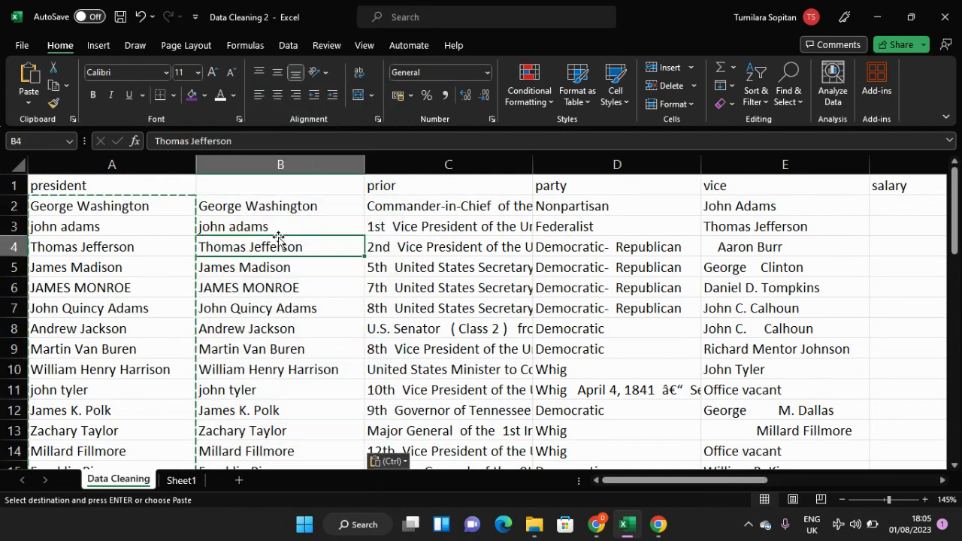
click(278, 229)
key(ctrl+z)
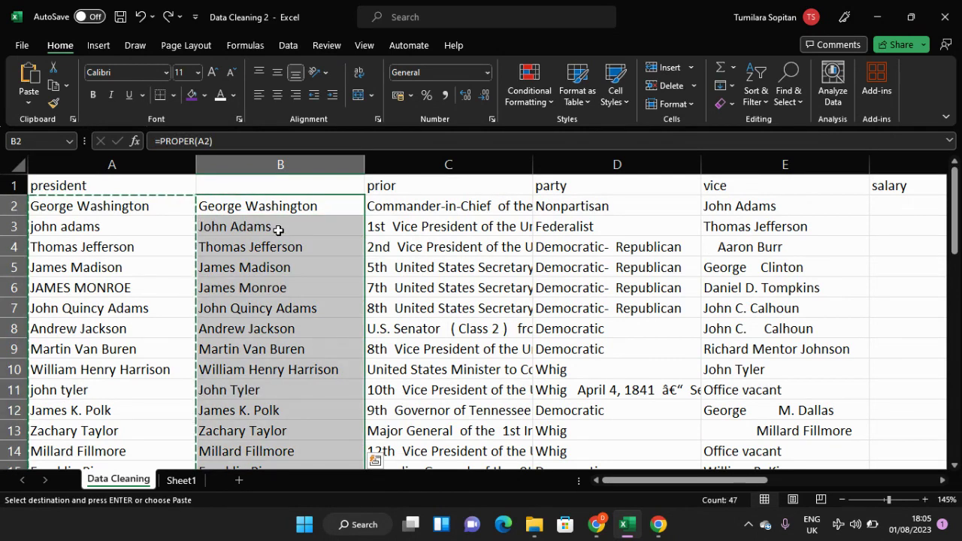
double_click(105, 221)
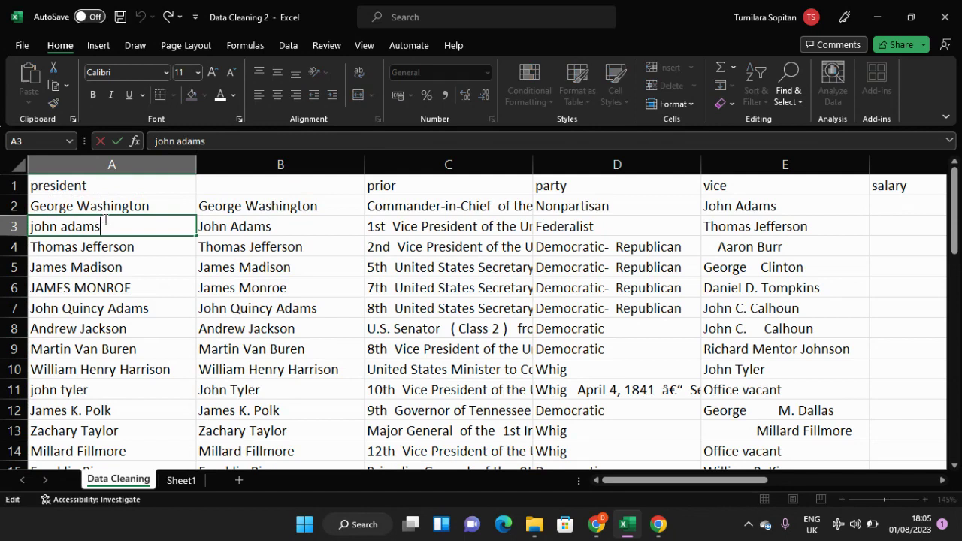
click(240, 205)
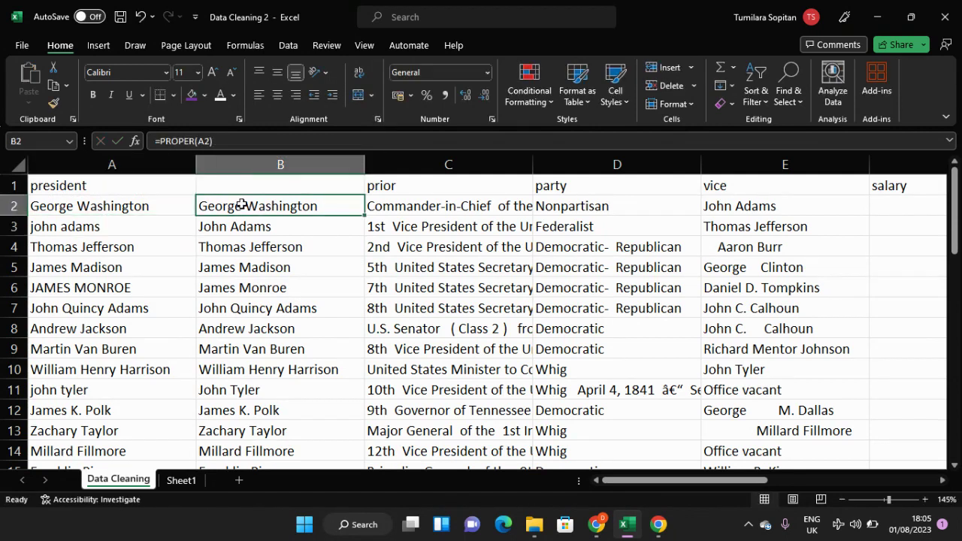
Step: Try to copy the whole of column B and paste it as values starting at B2
click(255, 156)
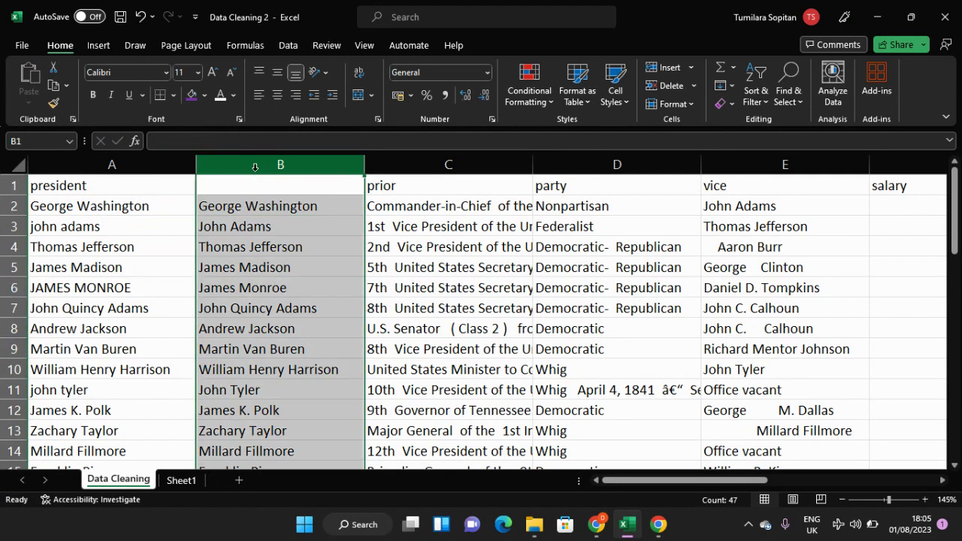
key(ctrl+c)
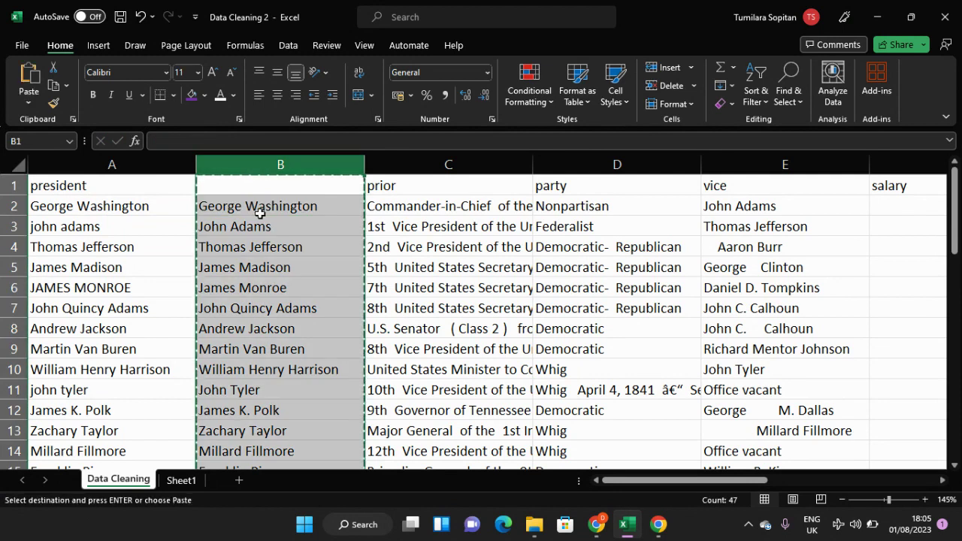
click(259, 209)
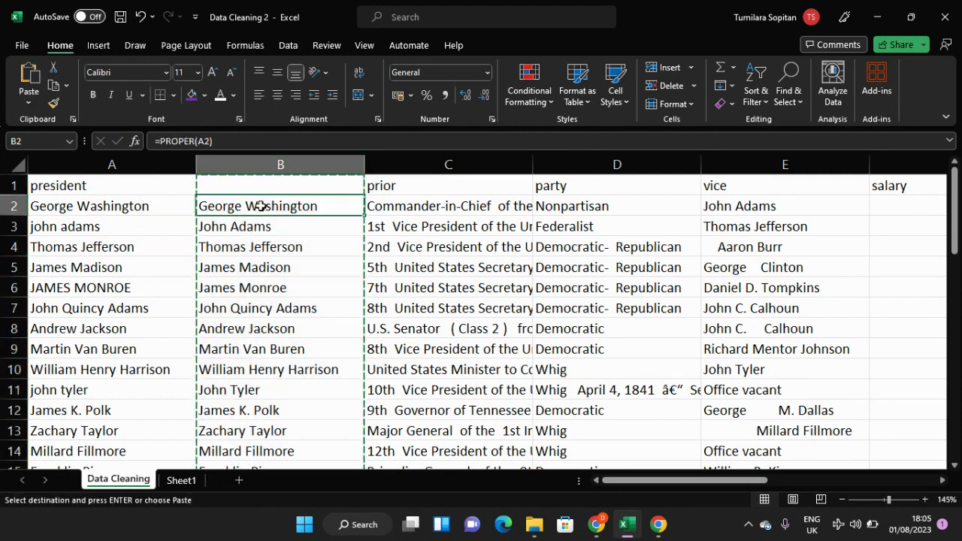
right_click(260, 206)
click(318, 155)
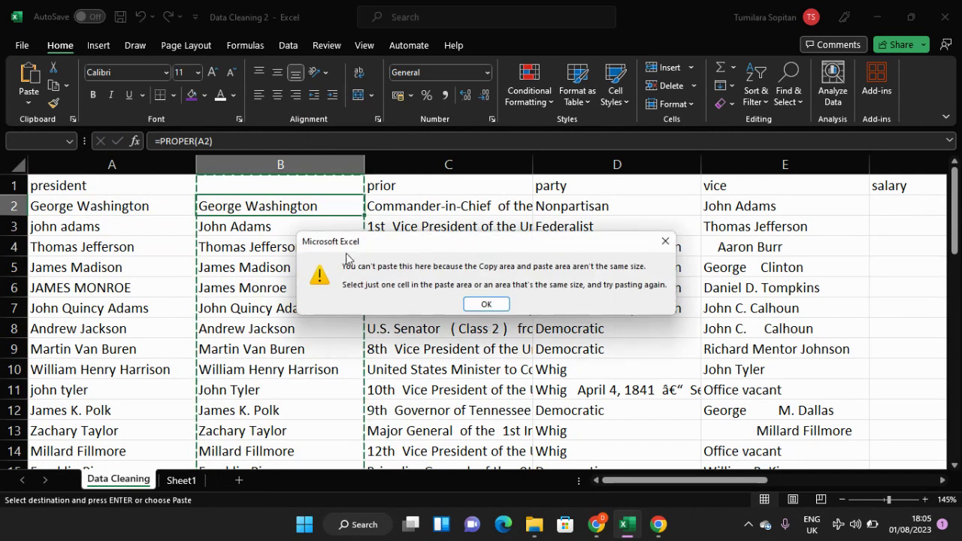
click(485, 304)
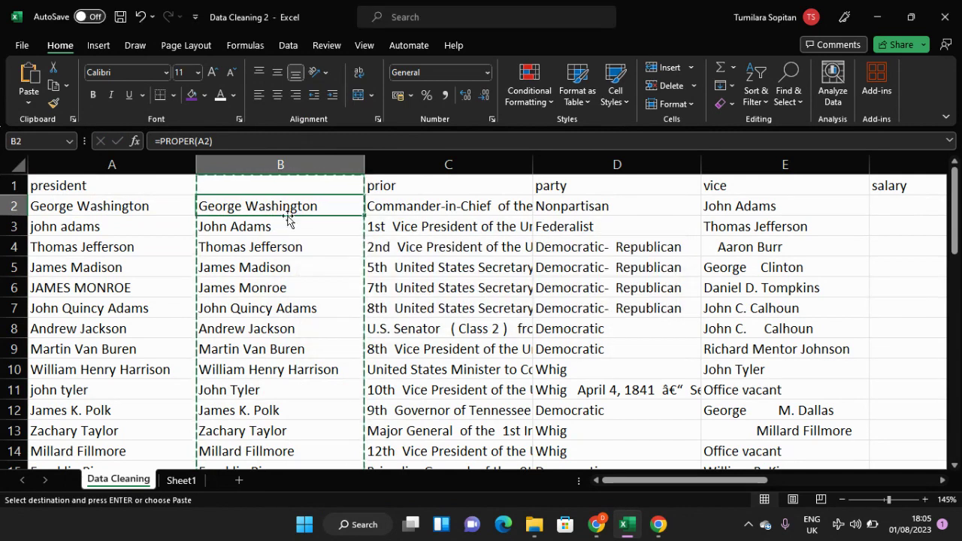
Step: Check the formulas behind the names in B2 and B3
click(314, 230)
double_click(315, 231)
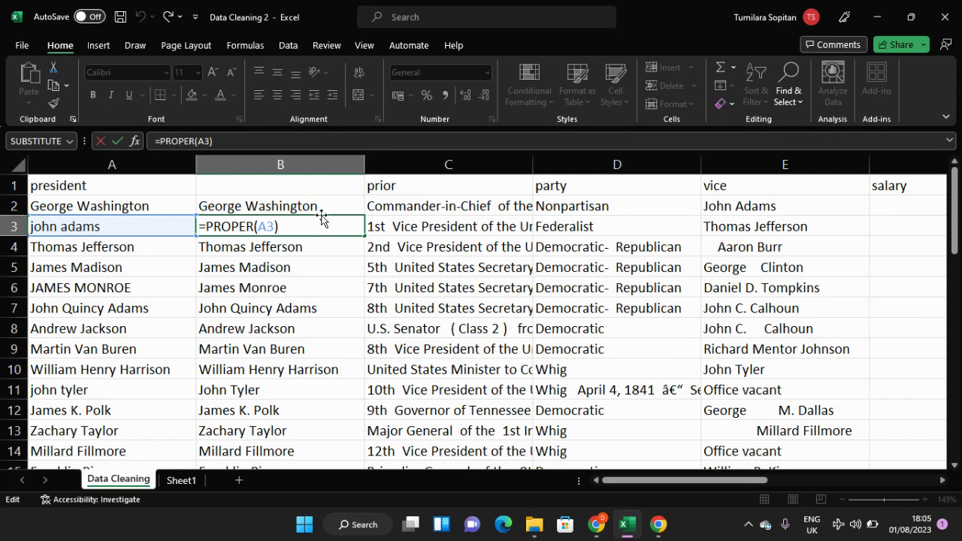
key(Return)
click(318, 208)
click(318, 224)
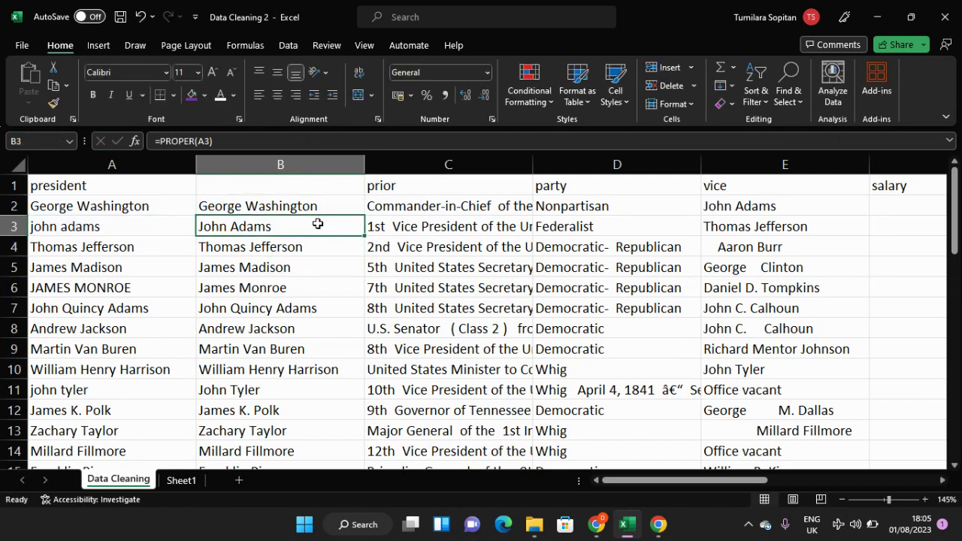
Step: Fill the PROPER formula in B2 down column B to row 48 and copy the filled range B2:B48
click(303, 203)
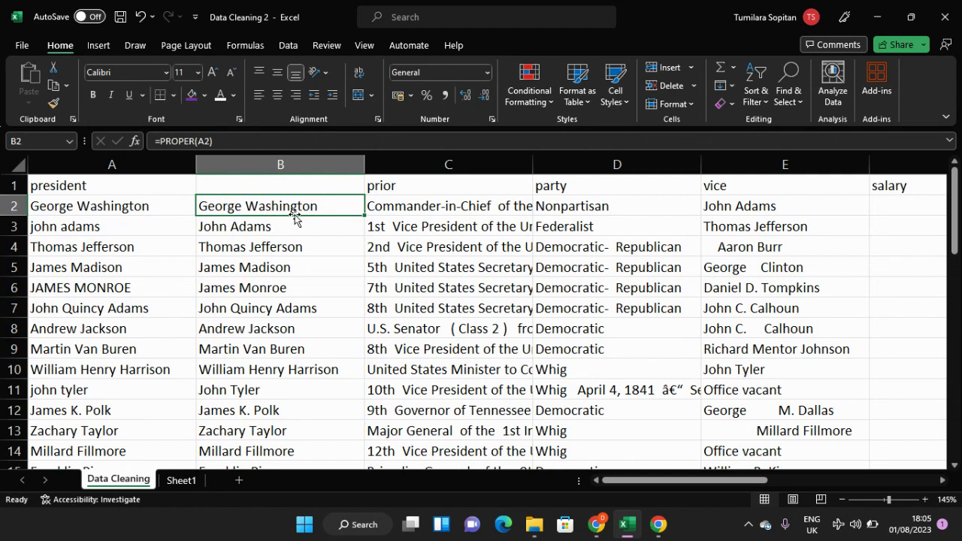
drag(362, 216, 327, 373)
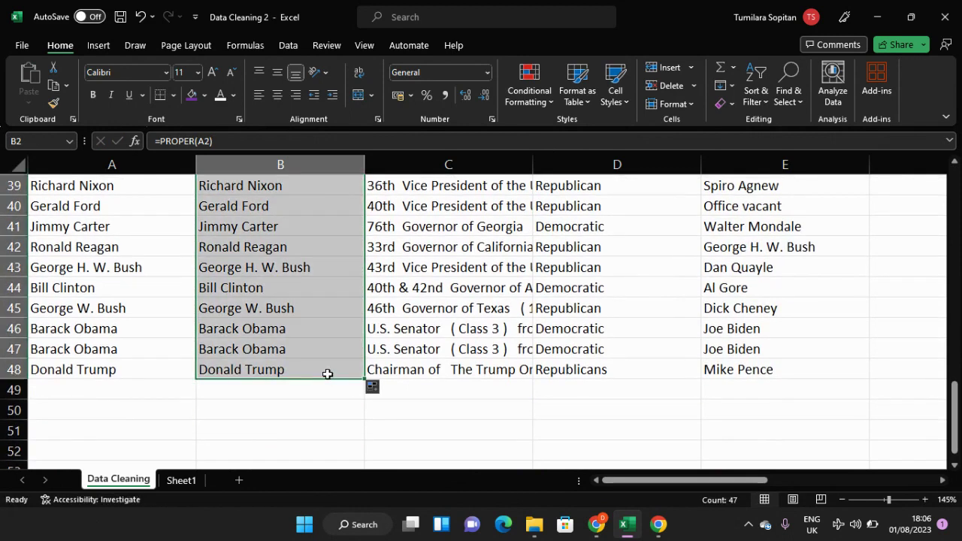
key(ctrl+c)
scroll(281, 344, up, 13)
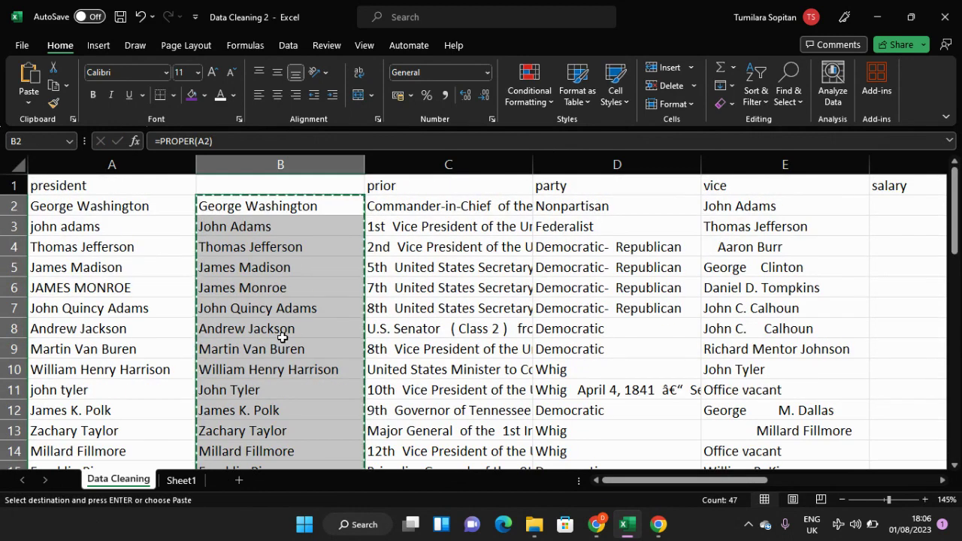
Step: Paste the copied proper-case names over the president column from A2 as values with number formatting
click(113, 205)
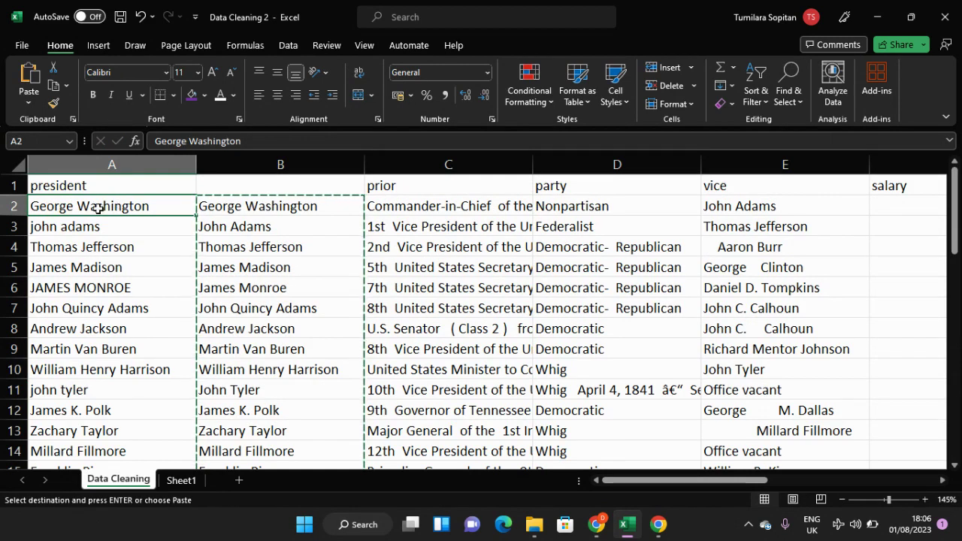
click(28, 97)
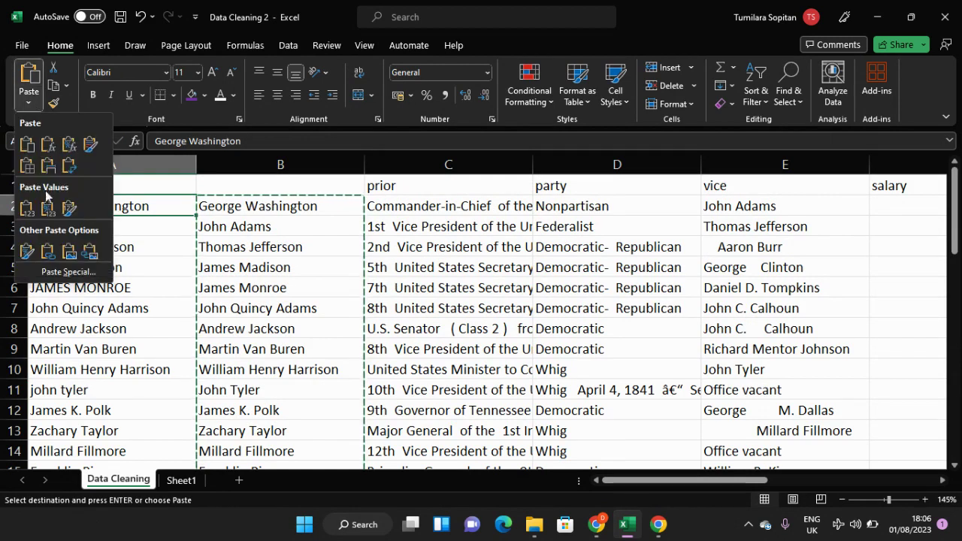
click(47, 208)
Step: Check the pasted president names in column A down to row 48 and compare them with the formula in B47
click(106, 261)
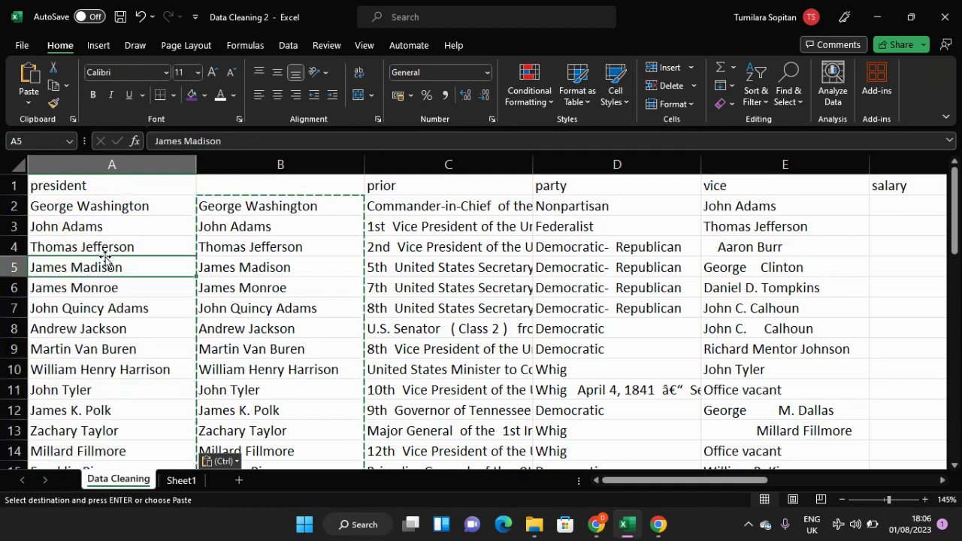
click(119, 291)
key(ctrl+Down)
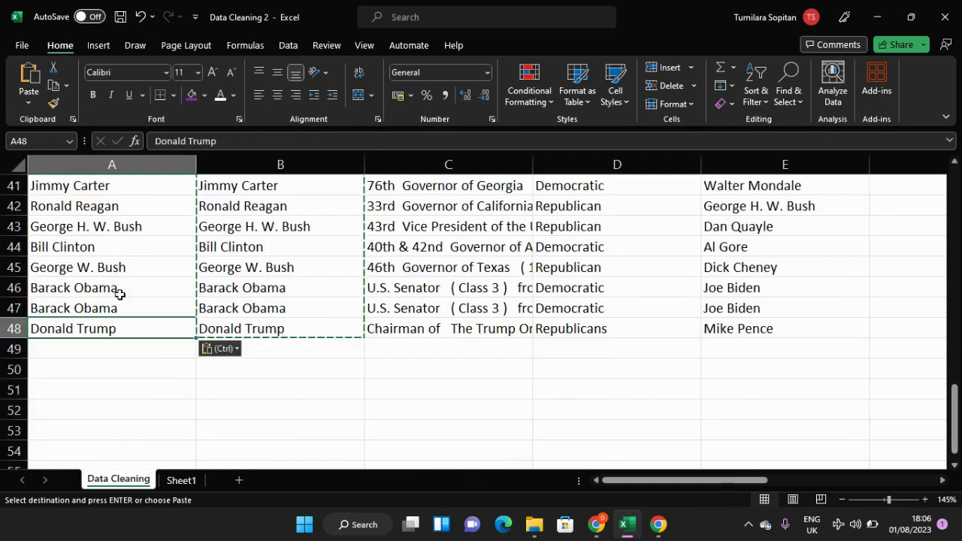
click(120, 296)
key(ctrl+Down)
double_click(262, 307)
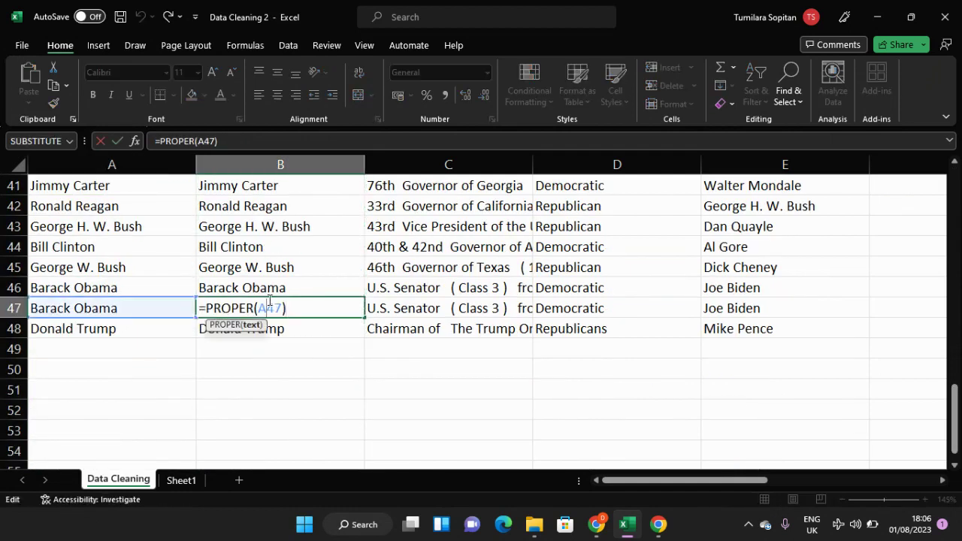
scroll(281, 365, up, 3)
scroll(293, 369, down, 4)
click(290, 311)
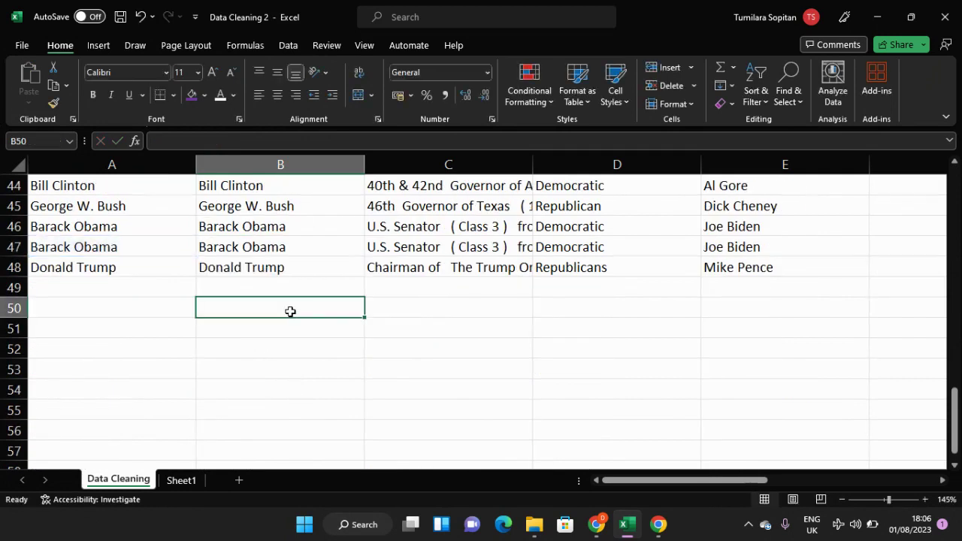
Step: Delete the helper column B that holds the PROPER formulas
scroll(284, 280, up, 12)
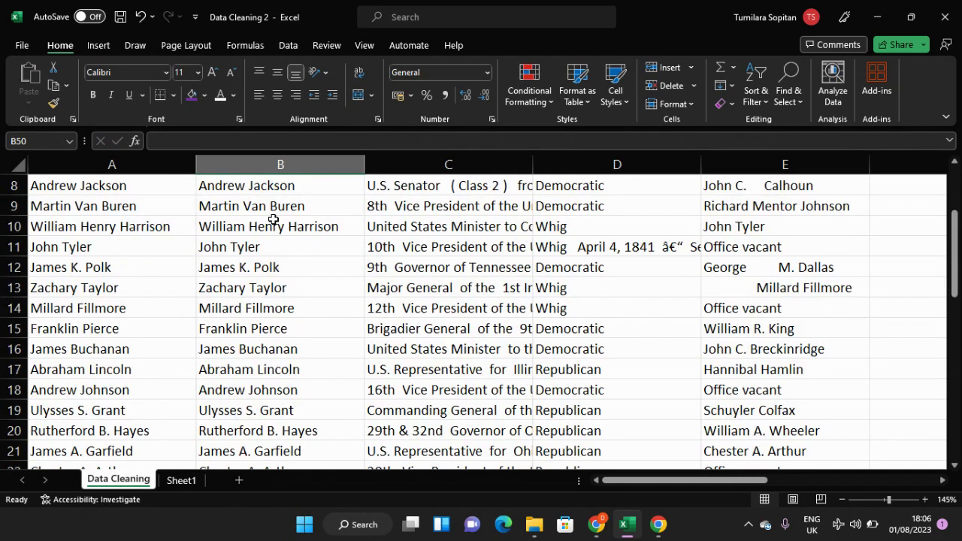
scroll(272, 221, up, 3)
click(273, 165)
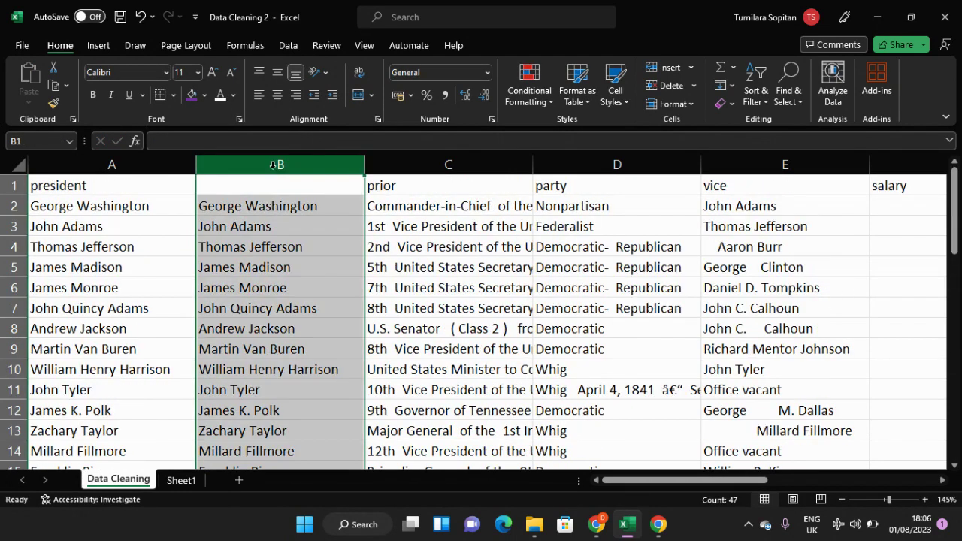
right_click(273, 164)
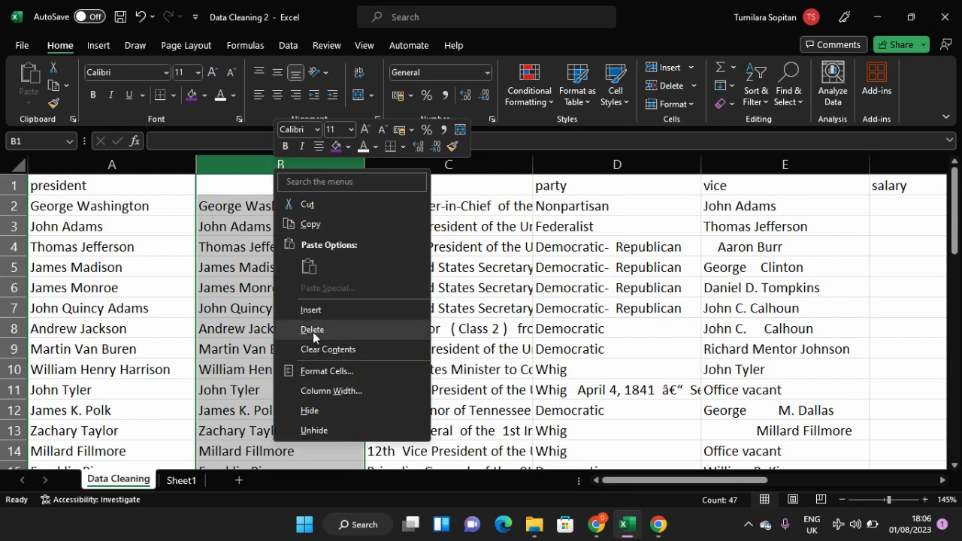
click(312, 329)
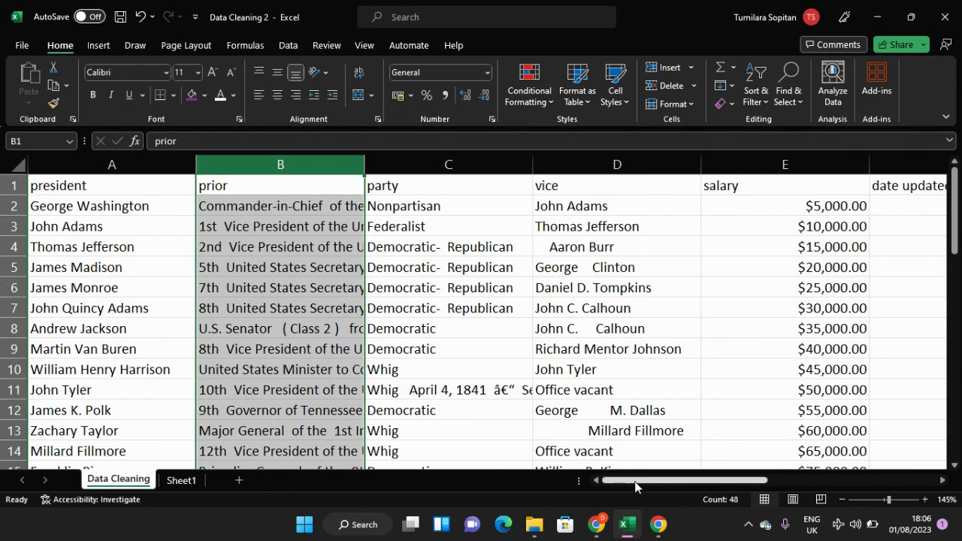
Step: Widen the prior column to show more of its text, and select its first entry in B2
drag(635, 485, 526, 476)
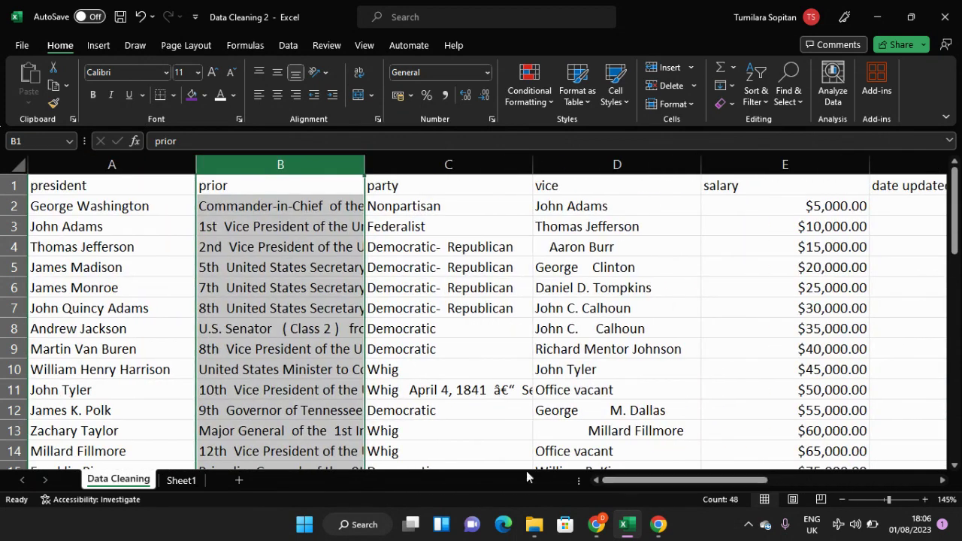
scroll(325, 376, down, 1)
scroll(324, 376, down, 3)
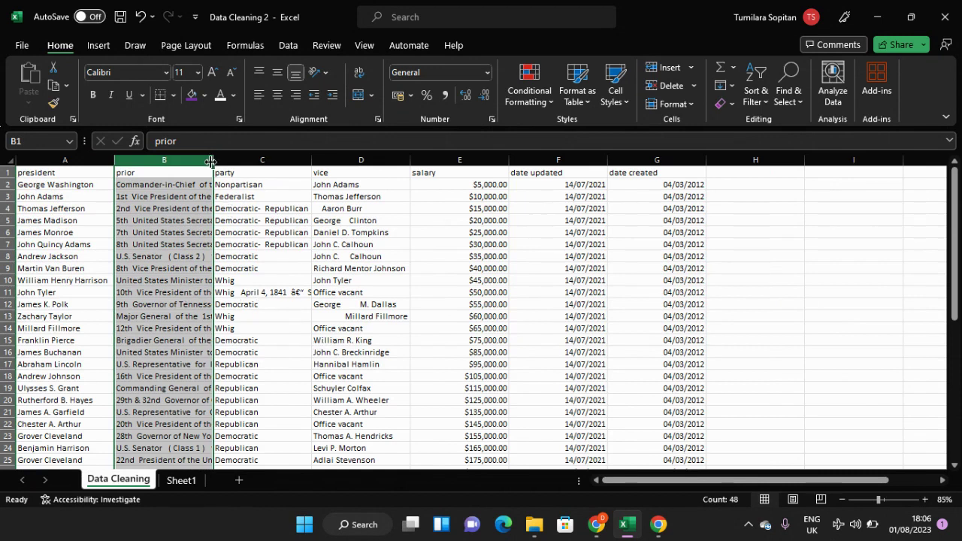
drag(214, 161, 249, 171)
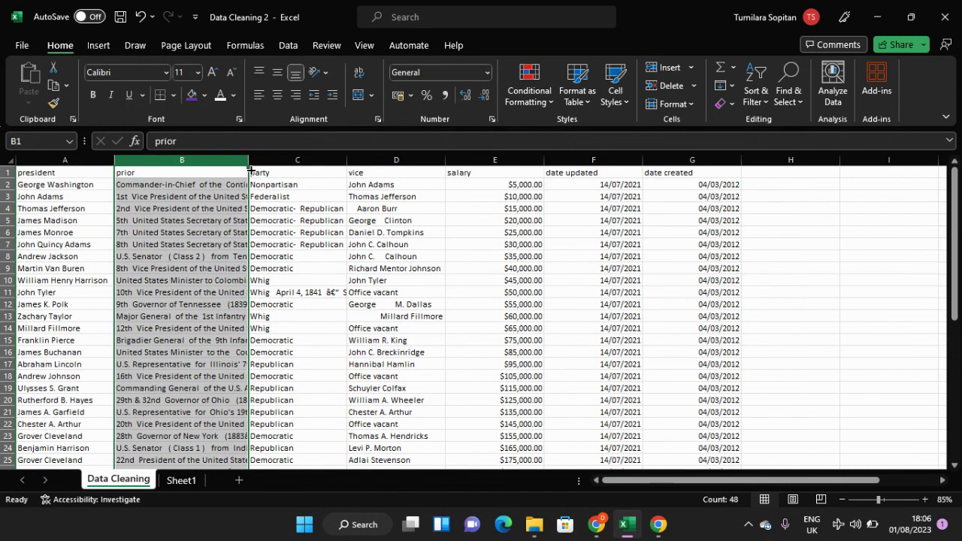
click(214, 186)
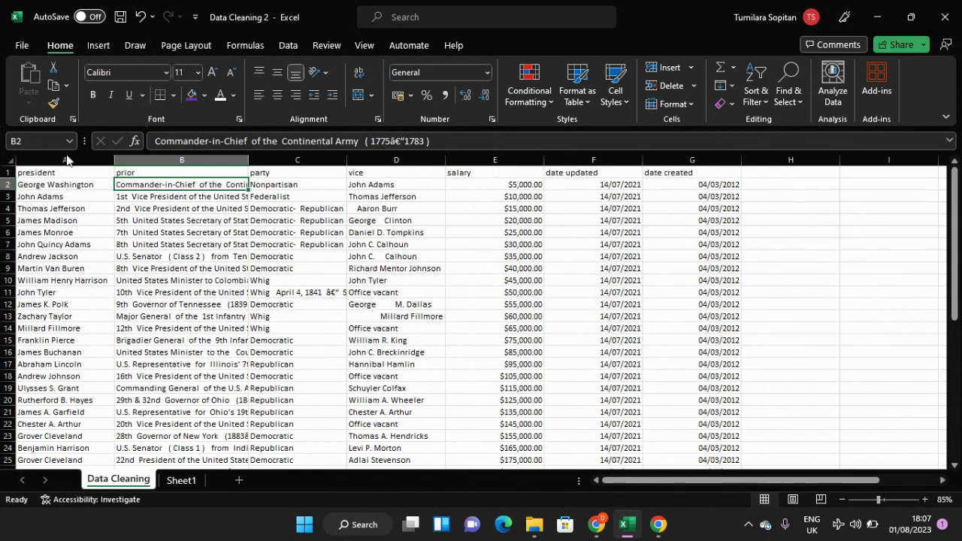
click(21, 46)
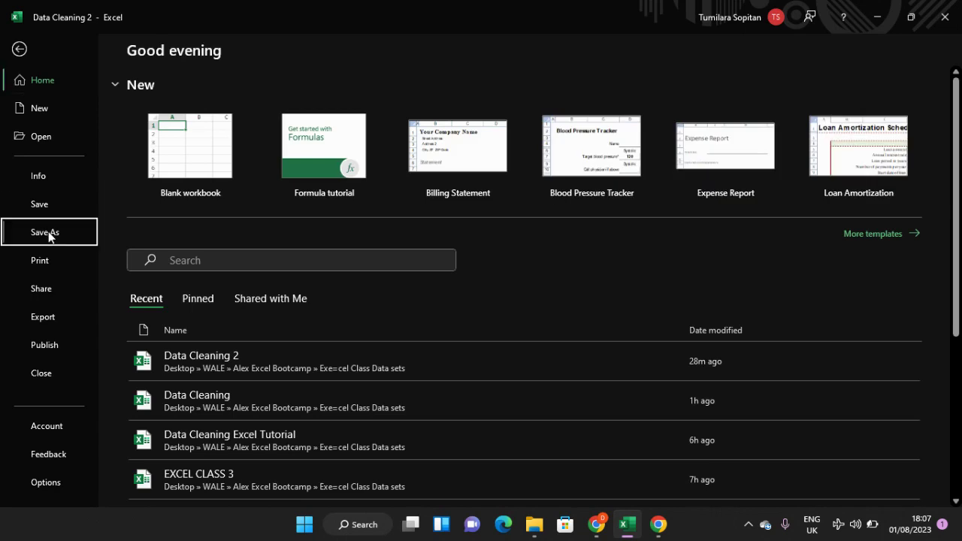
click(48, 234)
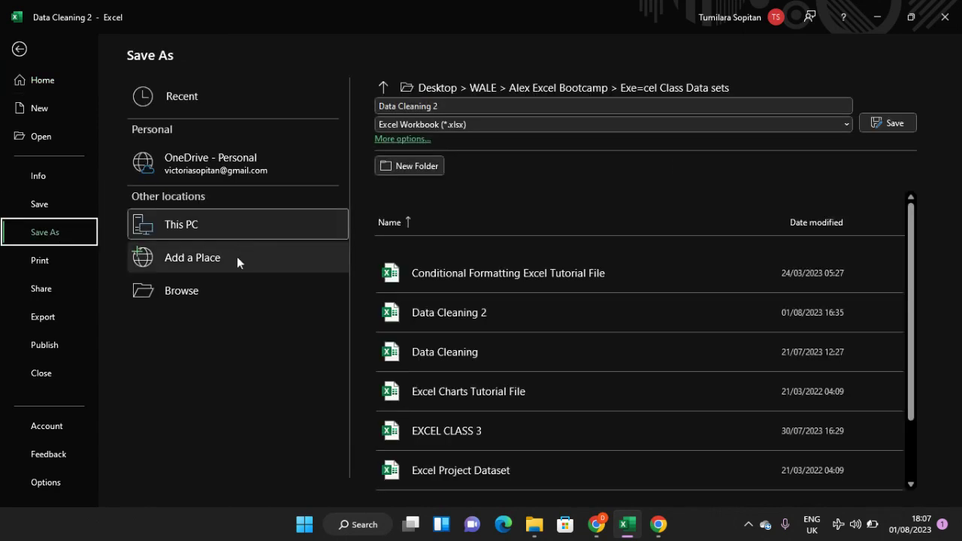
click(211, 285)
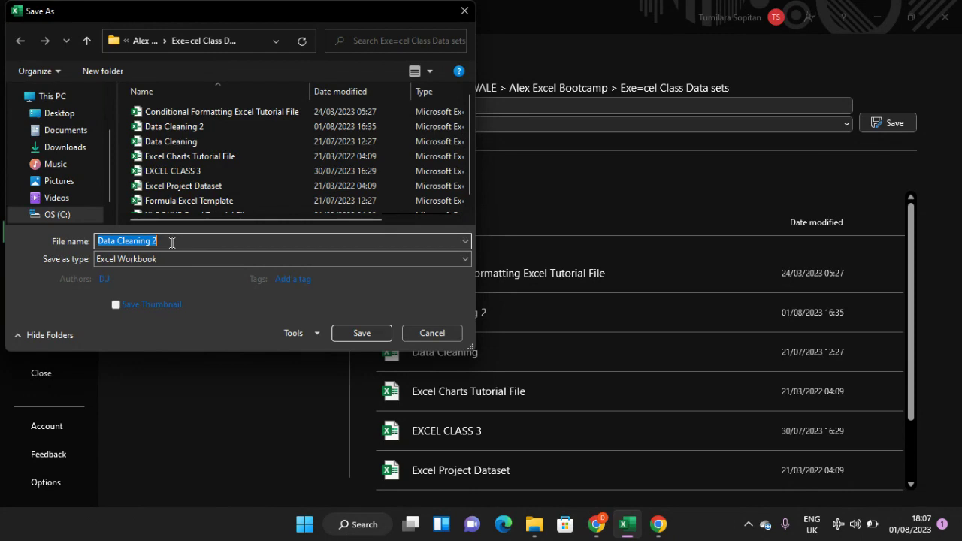
click(440, 337)
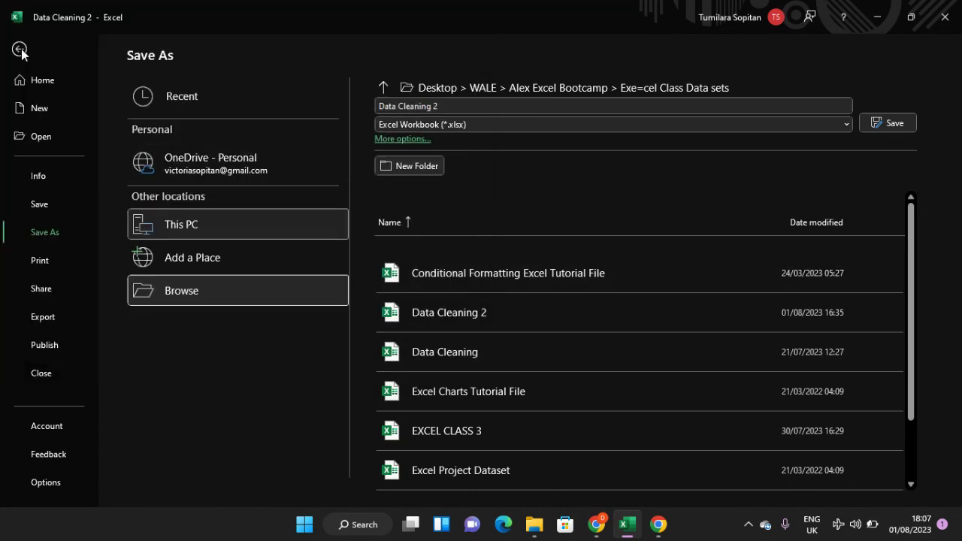
click(21, 49)
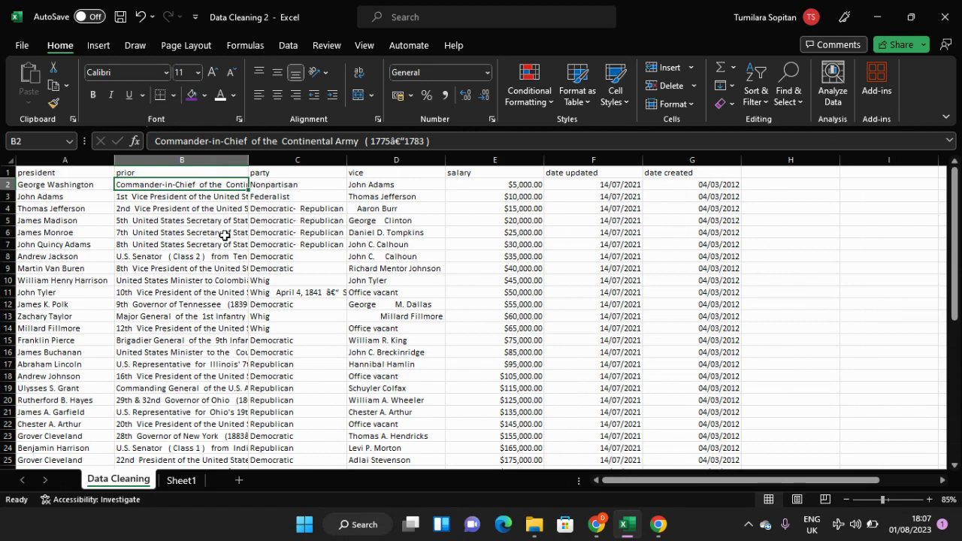
Step: Widen the prior column until its full entries are readable
click(200, 161)
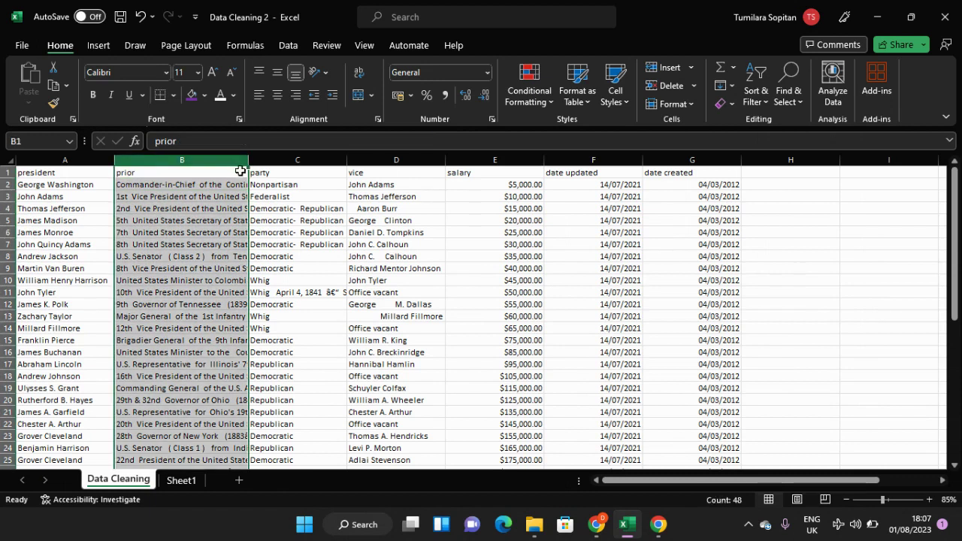
drag(248, 160, 467, 170)
click(335, 232)
scroll(335, 232, up, 1)
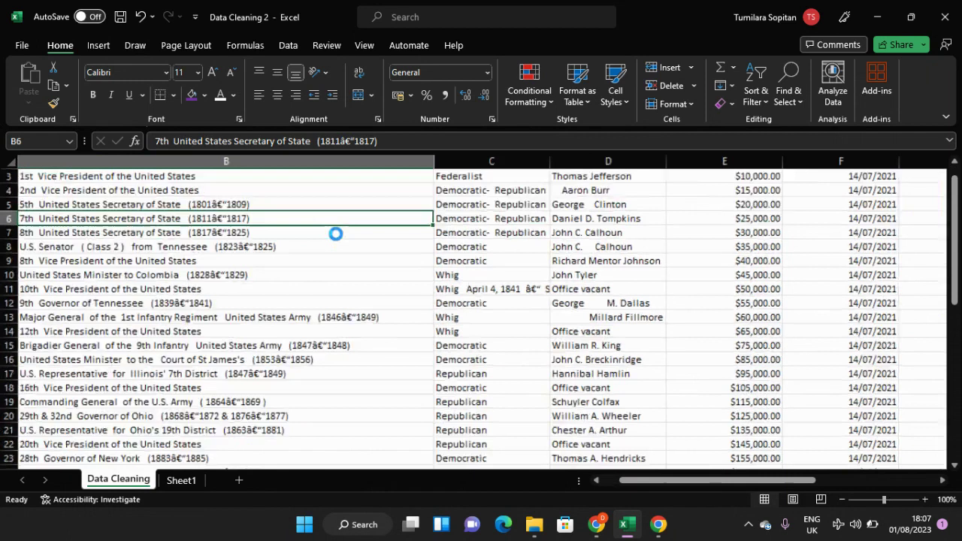
scroll(335, 232, up, 3)
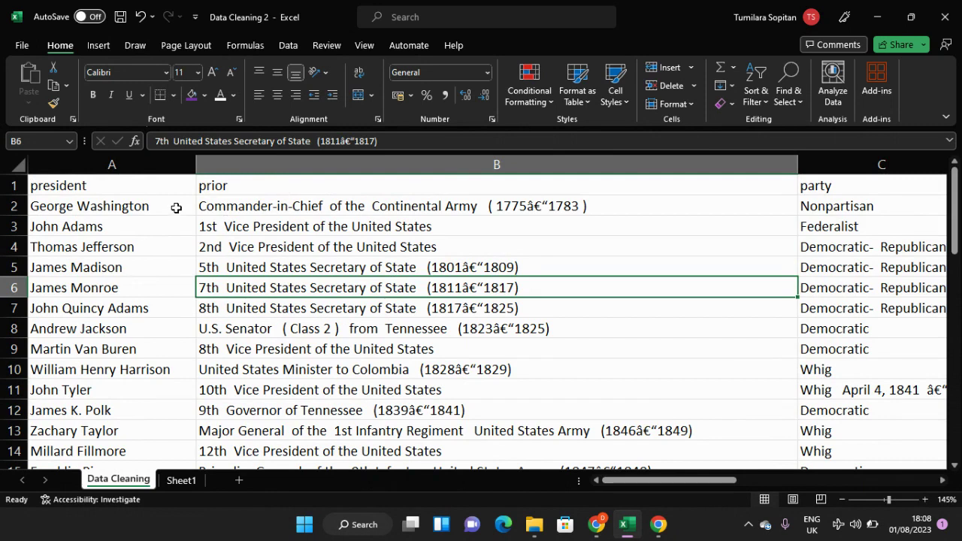
Step: Examine the entries in the prior column from B2 down to row 48
click(251, 209)
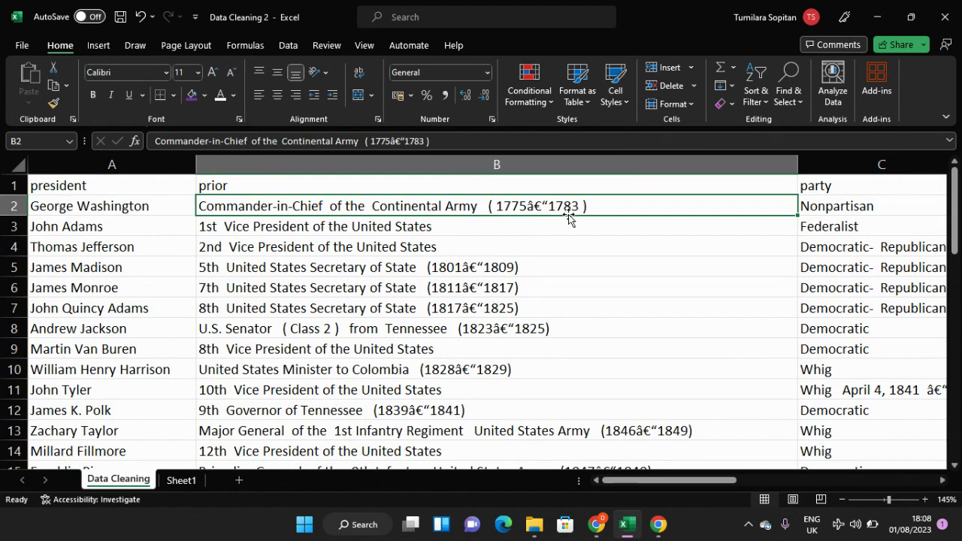
click(407, 224)
scroll(444, 256, down, 3)
scroll(444, 256, up, 3)
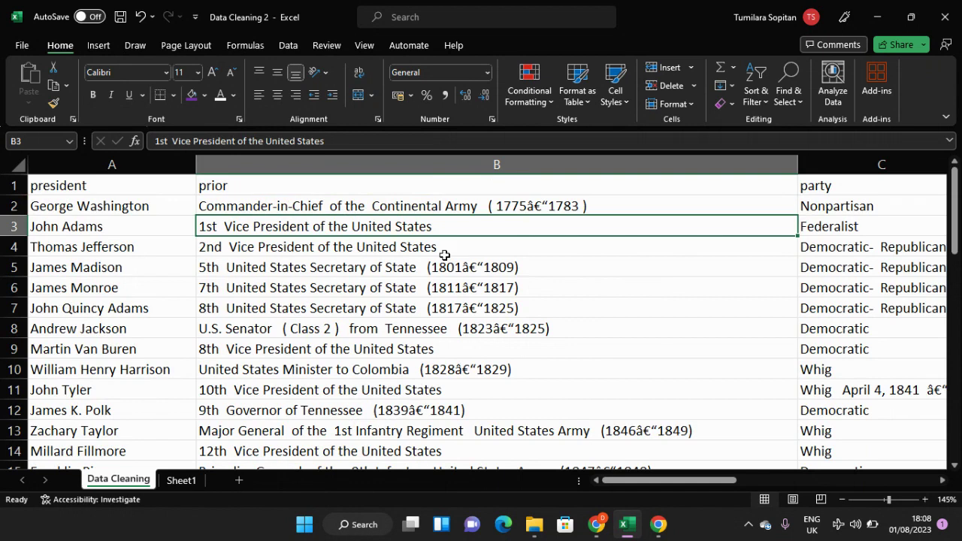
scroll(445, 255, down, 10)
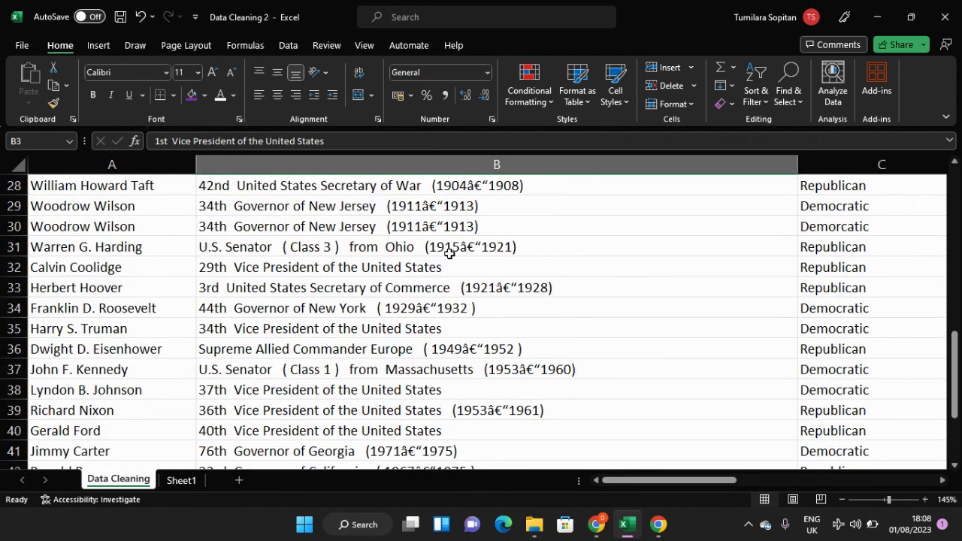
scroll(451, 253, down, 3)
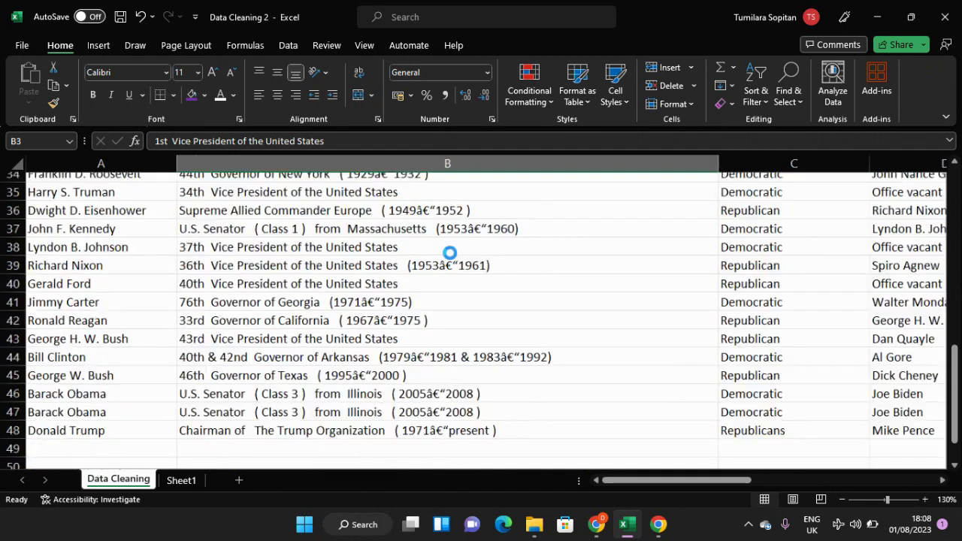
scroll(450, 252, up, 2)
scroll(450, 252, up, 11)
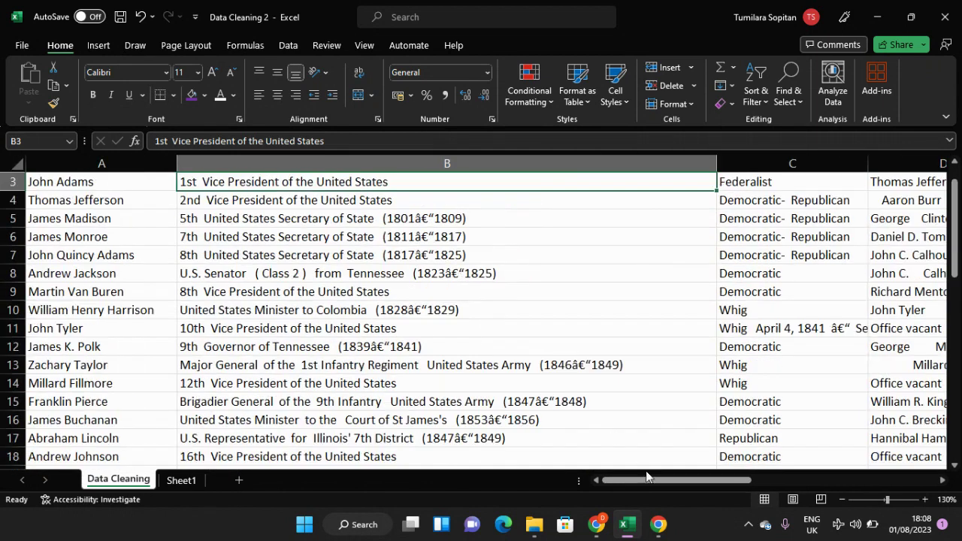
Step: Delete the entire prior column, column B, from the Data Cleaning sheet
click(411, 162)
right_click(408, 167)
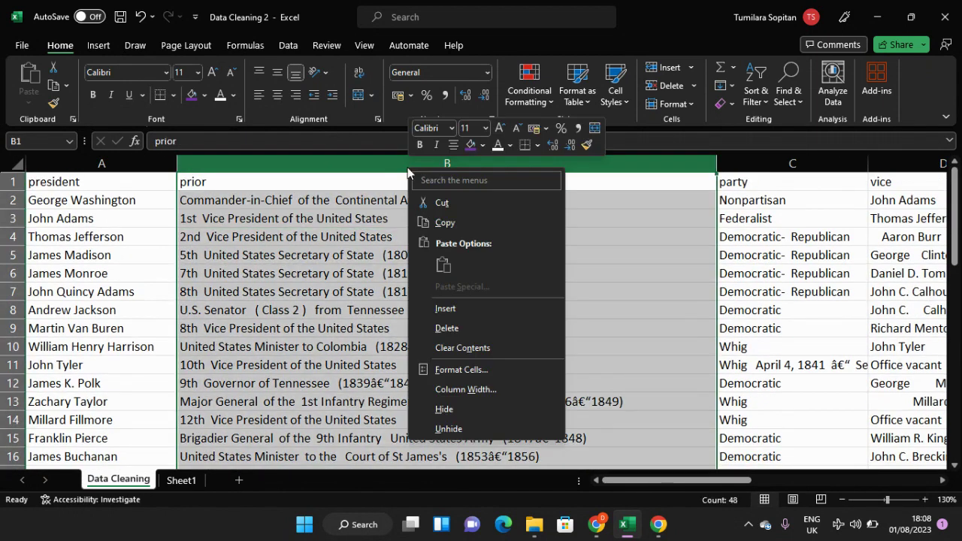
click(447, 328)
click(275, 252)
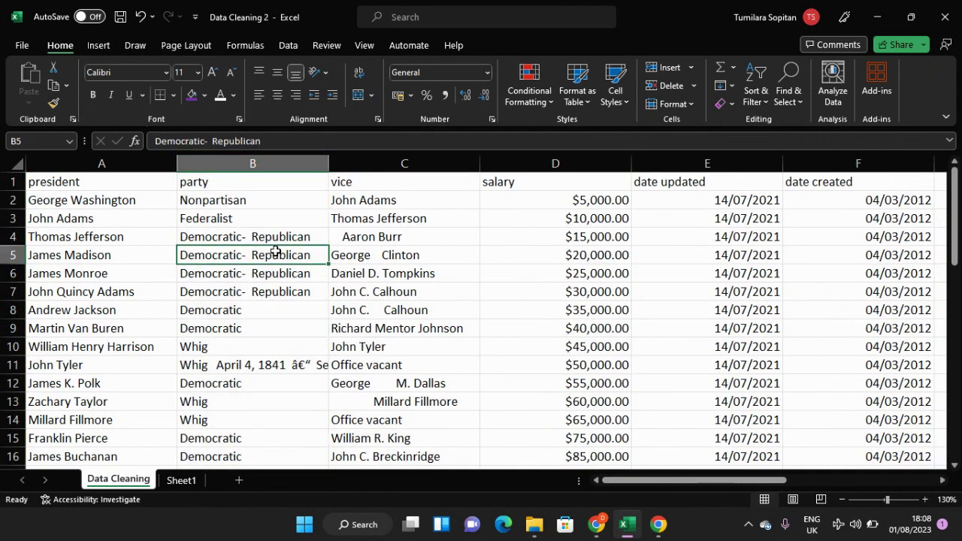
Step: Look over the party entries in column B and add filters to the header row
click(259, 201)
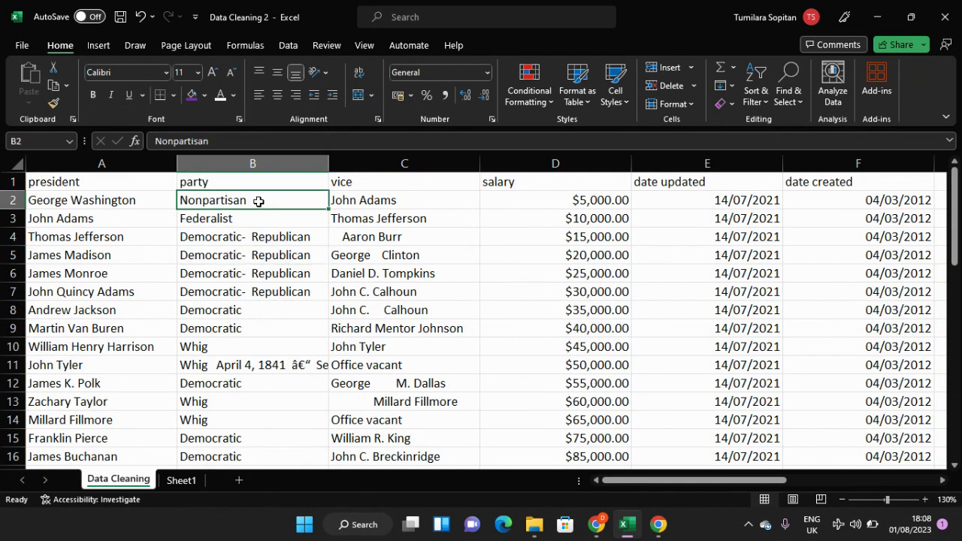
scroll(258, 201, down, 1)
scroll(248, 328, up, 1)
scroll(266, 226, down, 4)
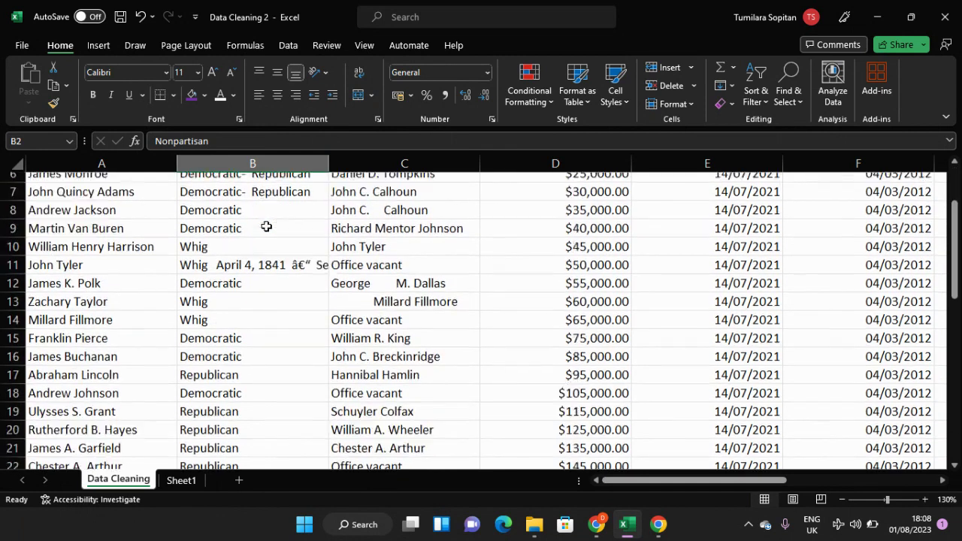
scroll(266, 227, up, 4)
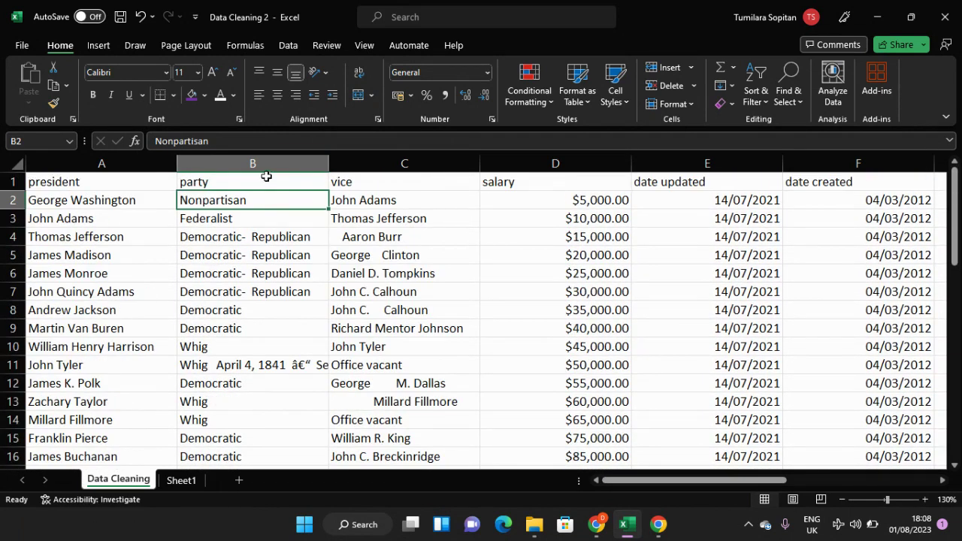
click(267, 163)
click(273, 182)
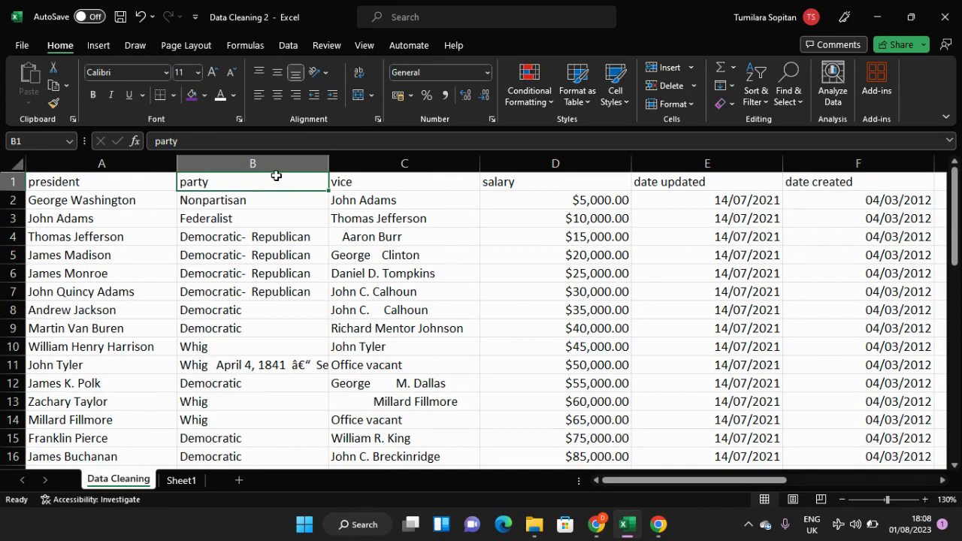
click(753, 98)
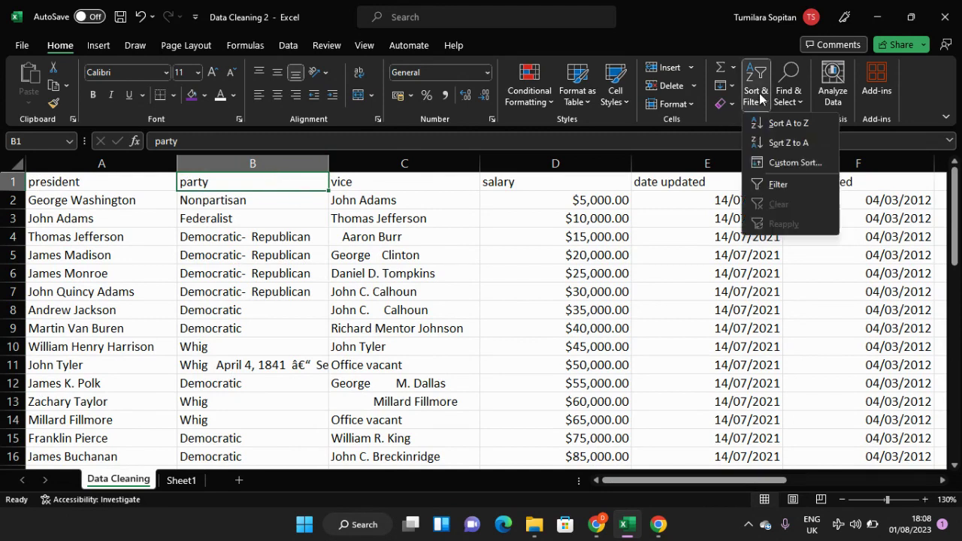
click(781, 187)
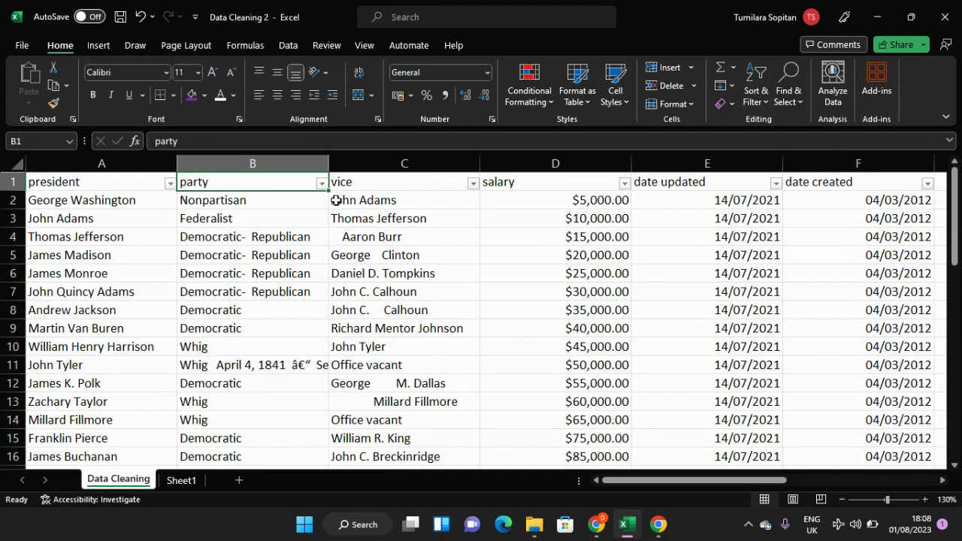
Step: Review the distinct party values and filter the party column to only the Whig entry that contains dates starting April 4, 1841
click(321, 183)
scroll(268, 412, down, 1)
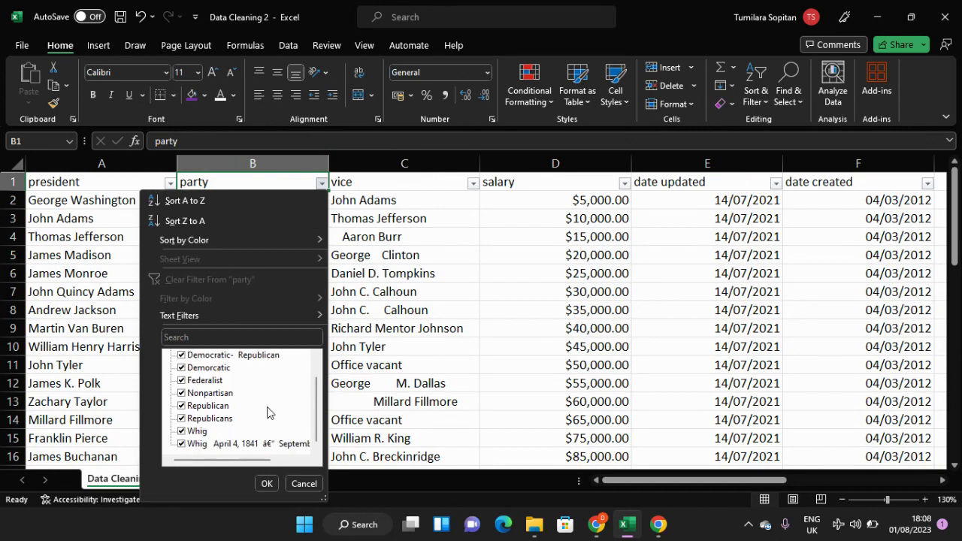
scroll(250, 419, up, 1)
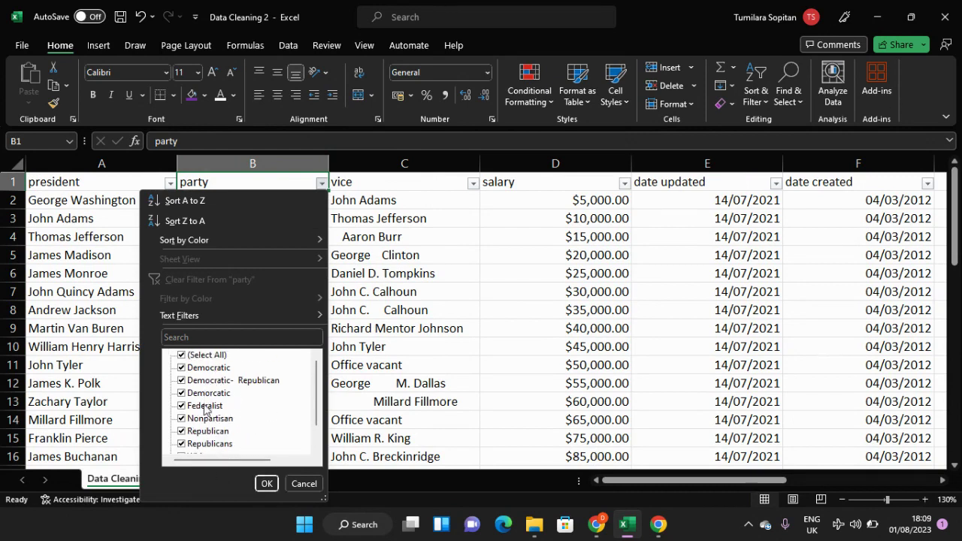
scroll(220, 448, down, 1)
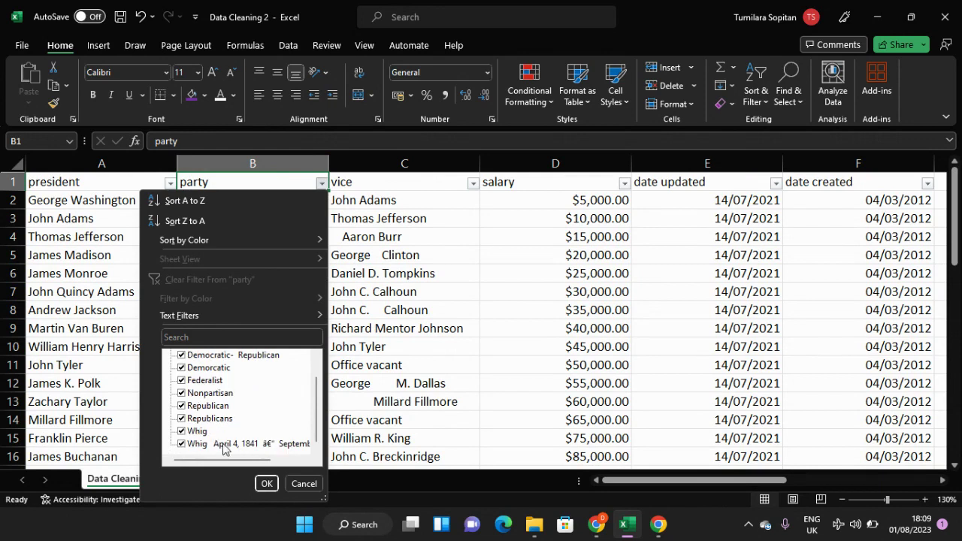
scroll(233, 447, up, 1)
scroll(242, 445, down, 1)
scroll(190, 363, up, 1)
click(192, 355)
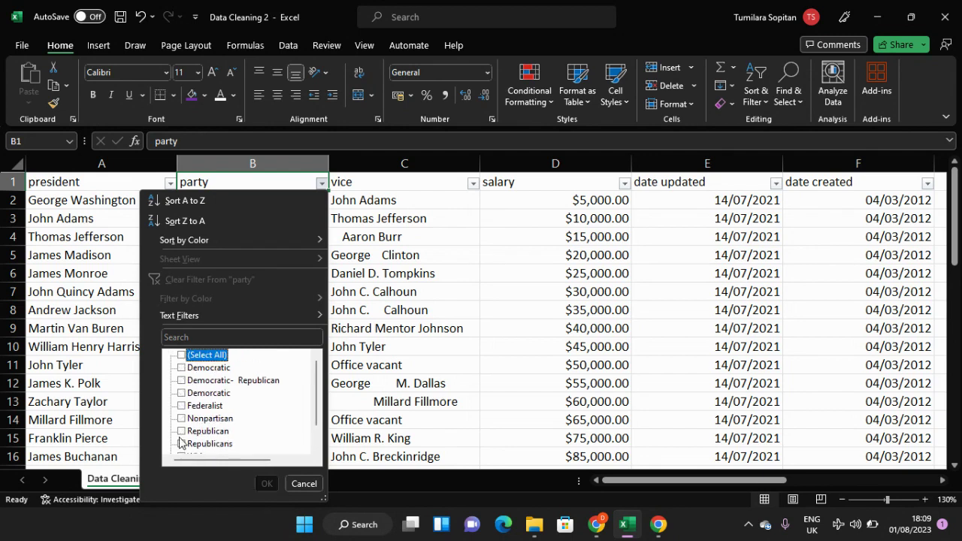
scroll(186, 460, down, 1)
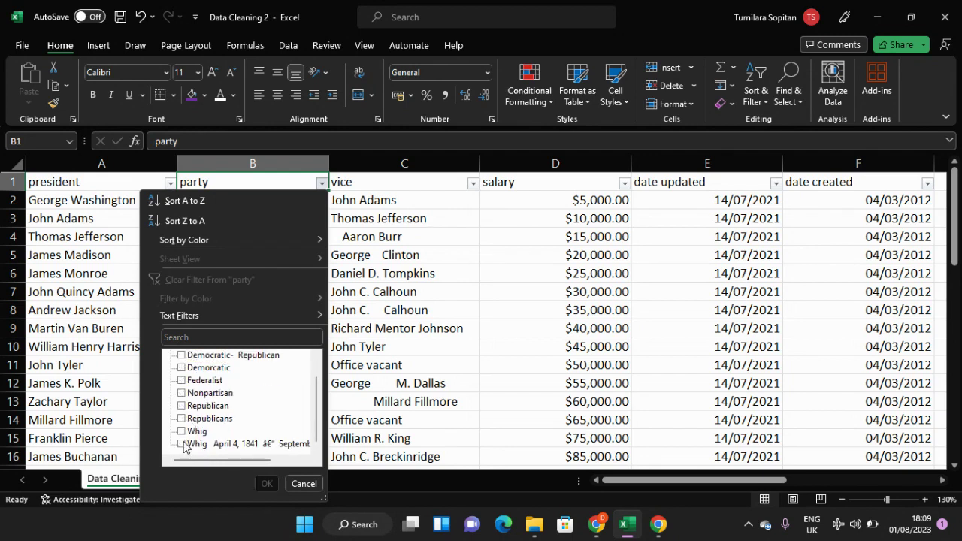
click(182, 443)
click(264, 484)
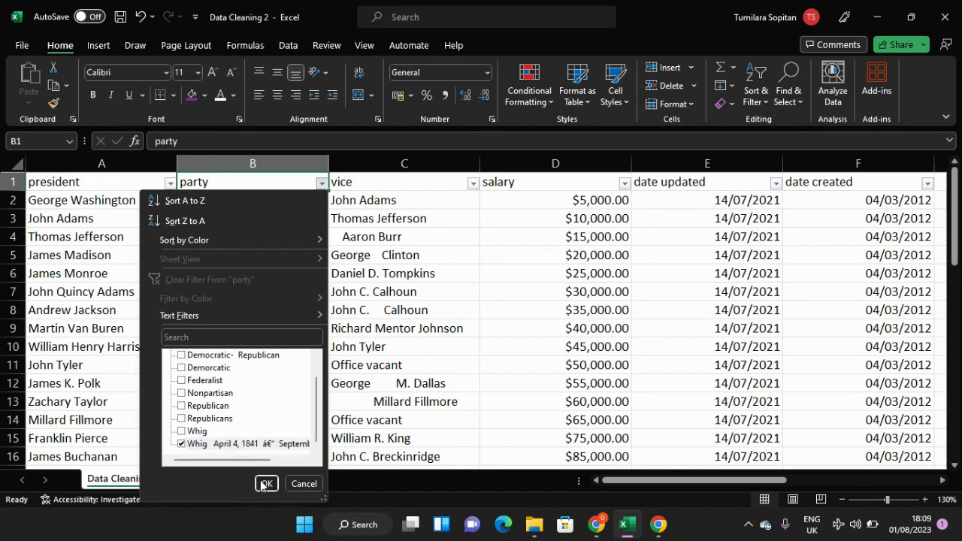
Step: Widen the party column and remove the date range from the entry in B11, keeping only "Whig"
click(295, 200)
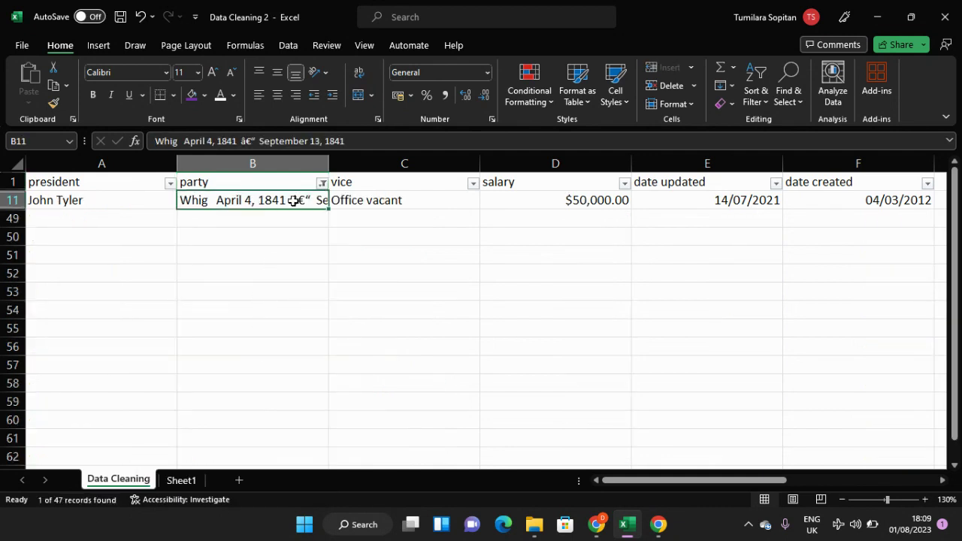
drag(329, 163, 607, 167)
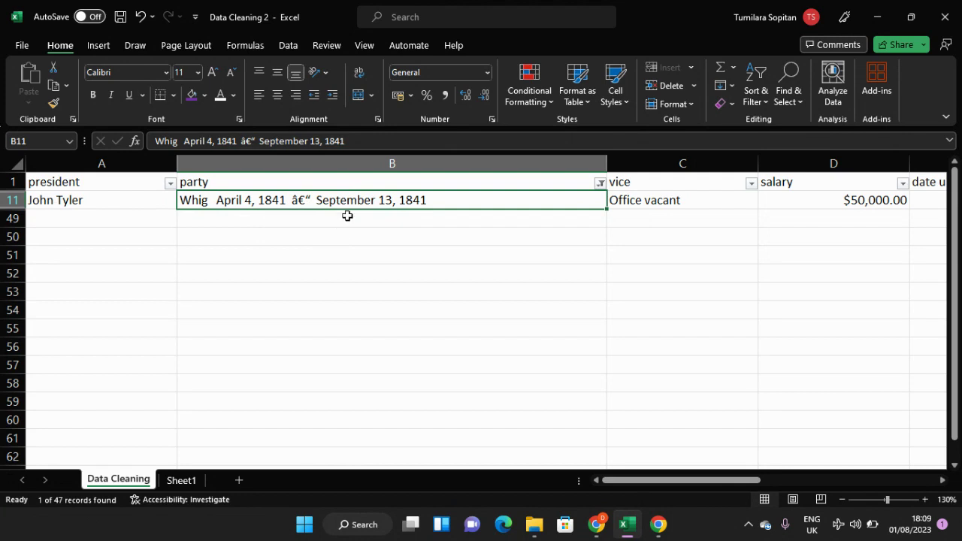
double_click(267, 202)
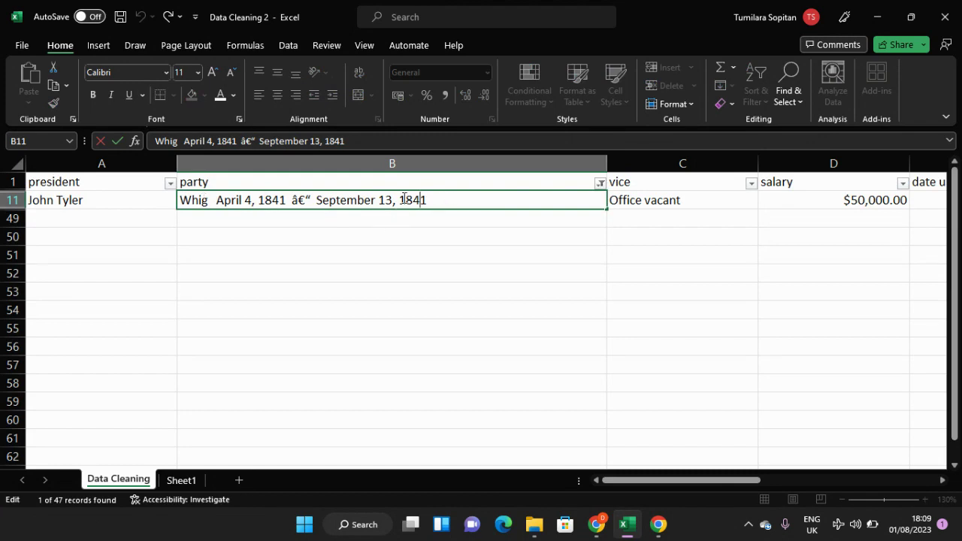
drag(427, 200, 213, 201)
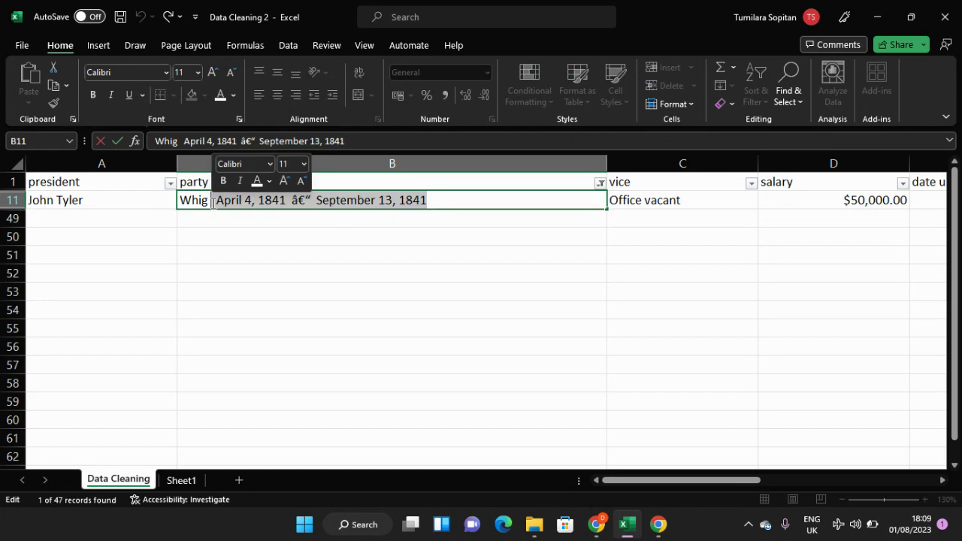
key(BackSpace)
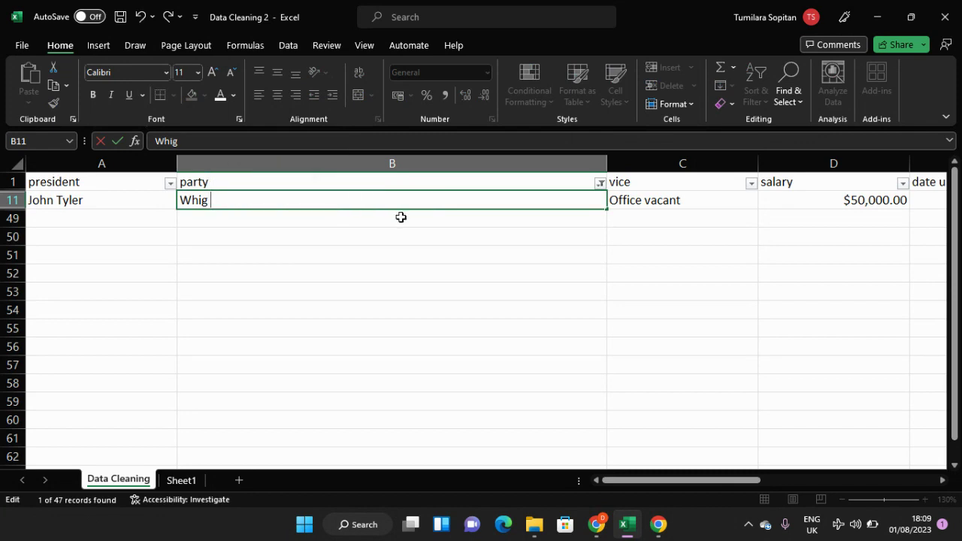
Step: Save the workbook and reset the party filter to show all values
key(ctrl+s)
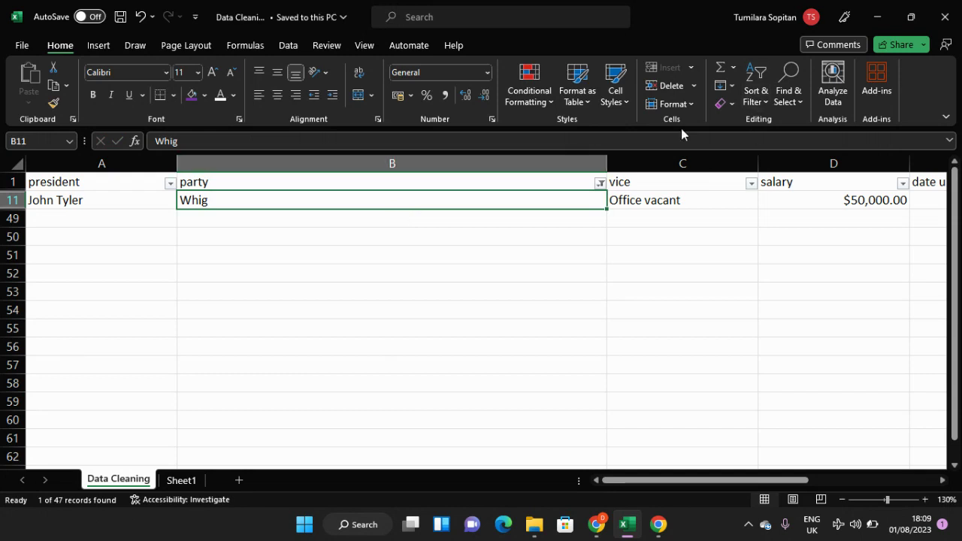
click(600, 183)
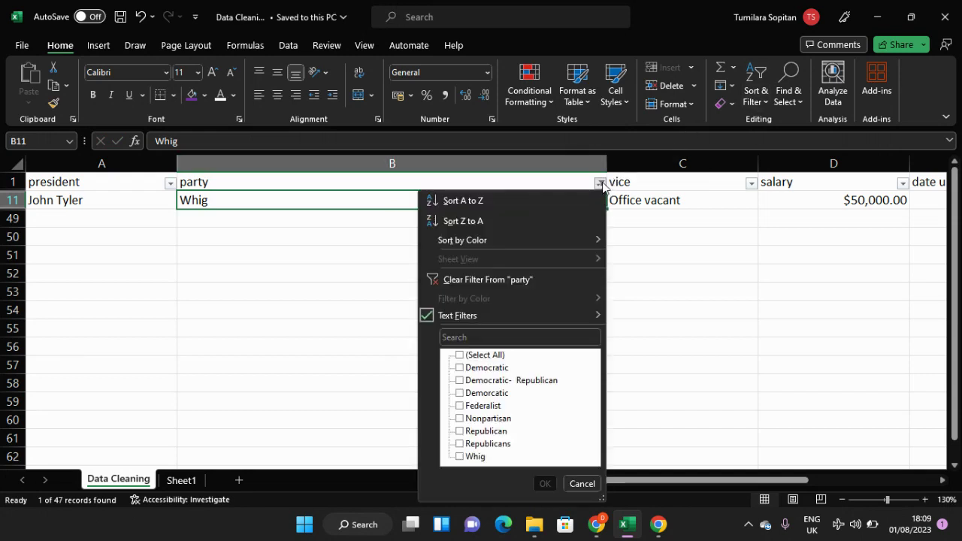
click(459, 356)
click(460, 356)
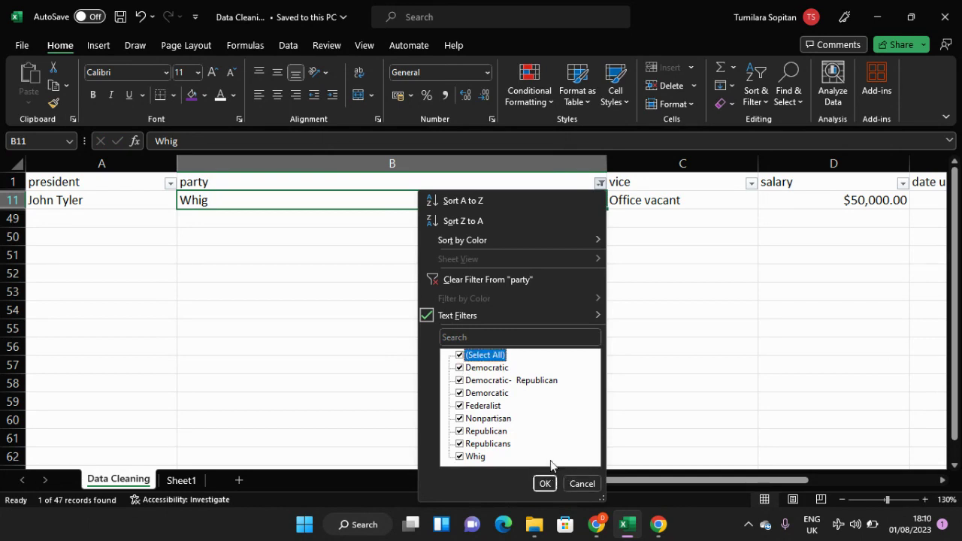
click(545, 483)
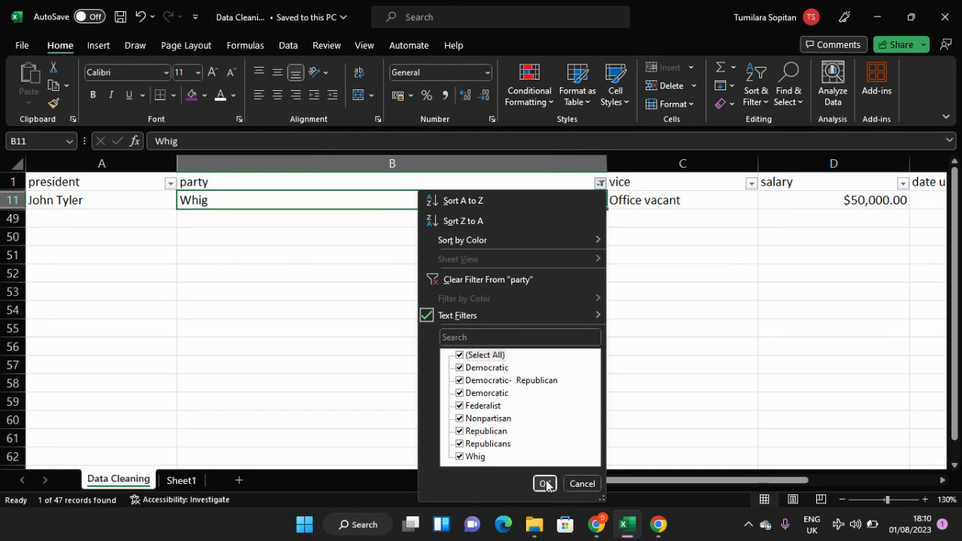
Step: Correct the party entry in B48 from the plural form to "Republican"
scroll(397, 296, down, 6)
scroll(397, 296, down, 8)
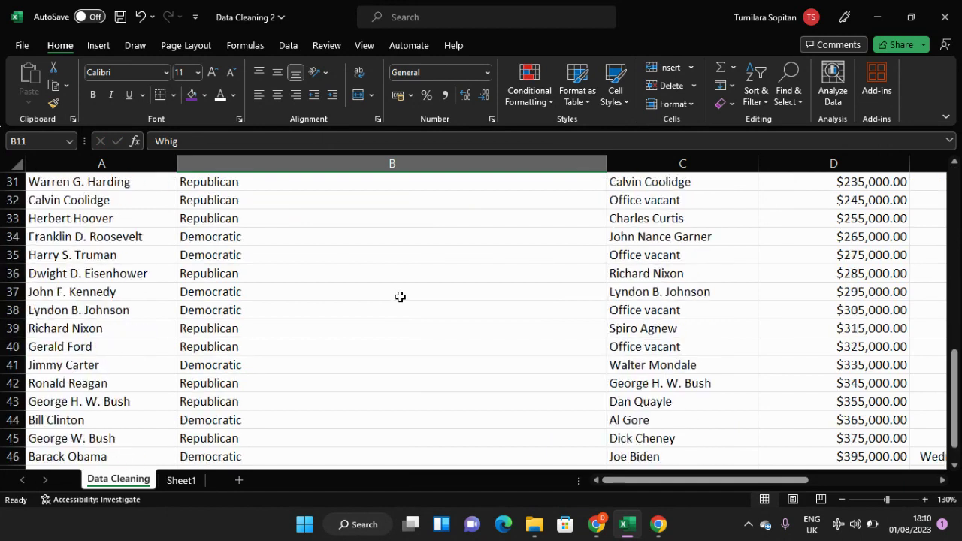
scroll(399, 296, up, 5)
scroll(401, 296, down, 3)
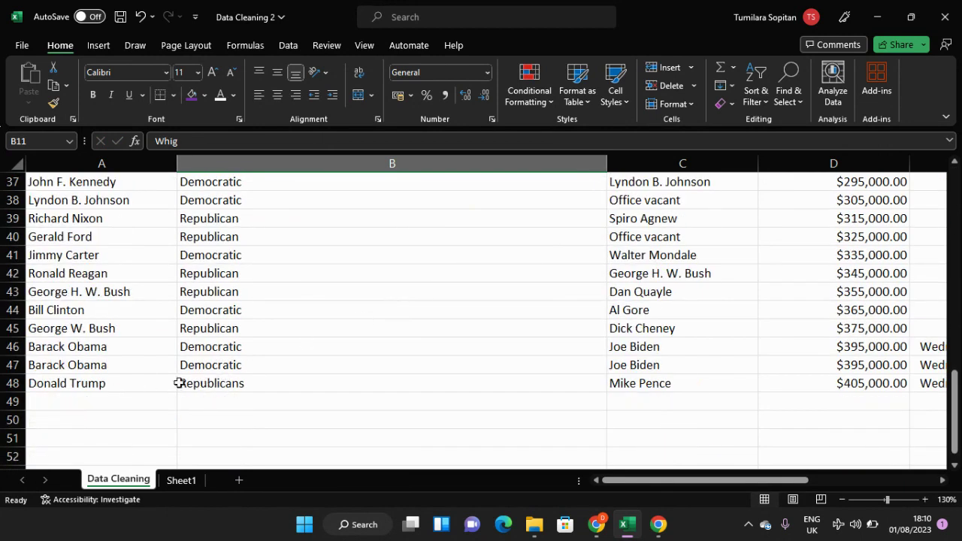
scroll(265, 352, up, 6)
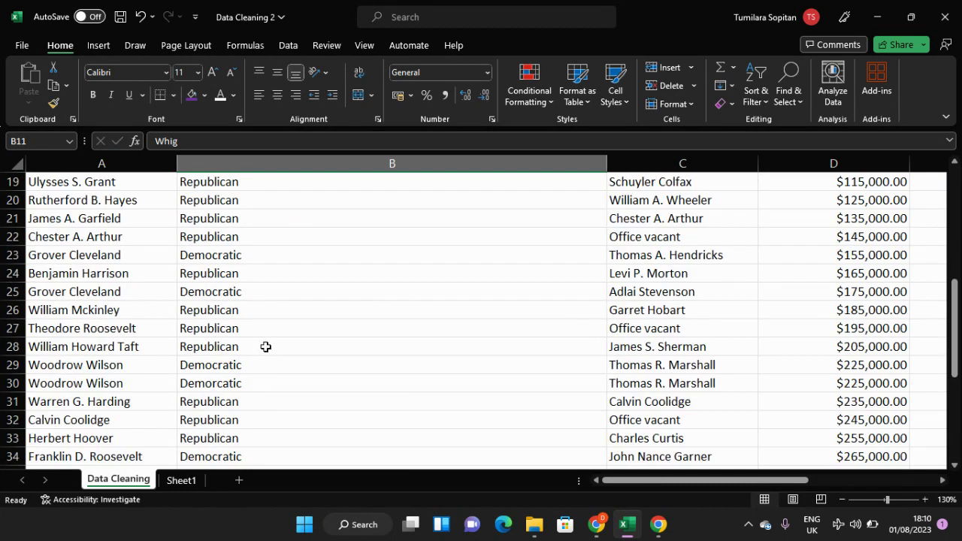
scroll(264, 346, up, 6)
scroll(264, 346, down, 5)
scroll(272, 337, down, 7)
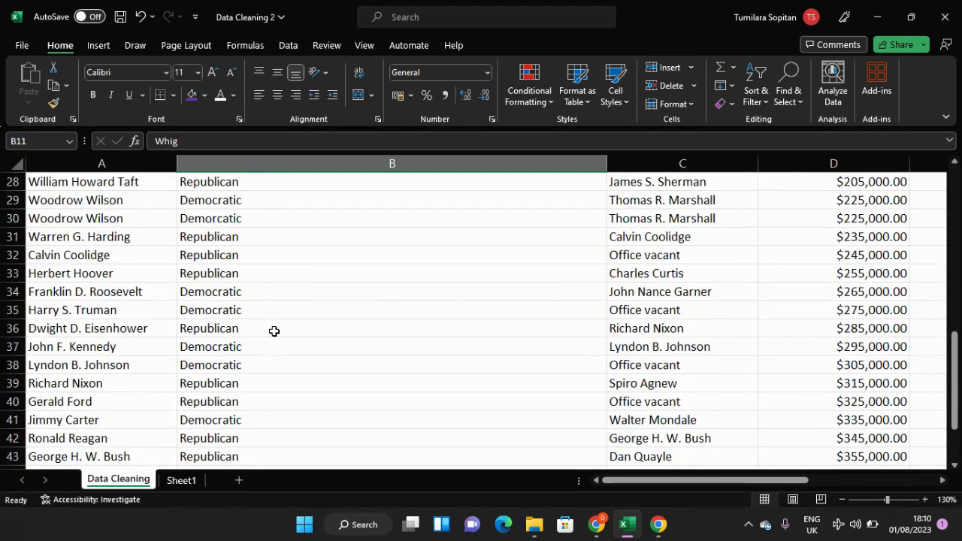
click(256, 384)
double_click(256, 384)
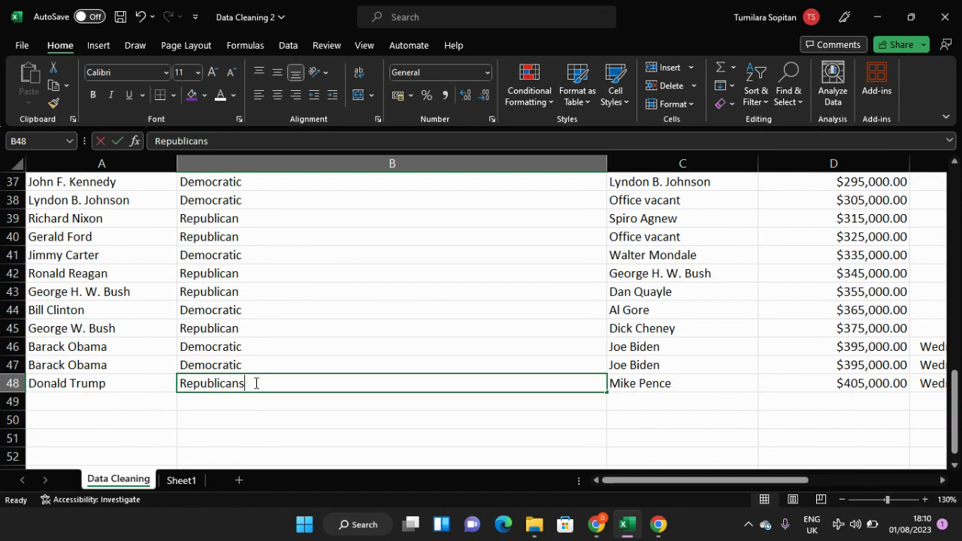
key(BackSpace)
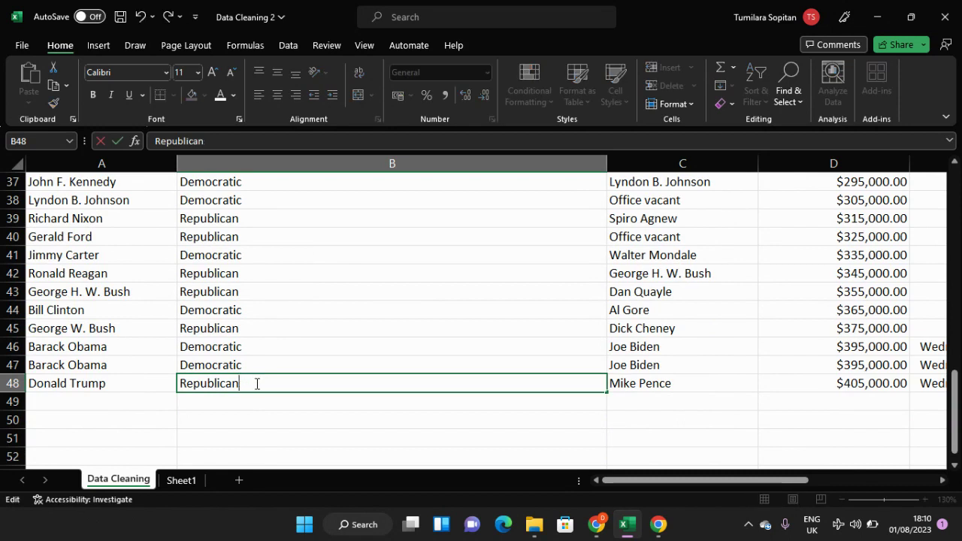
key(Return)
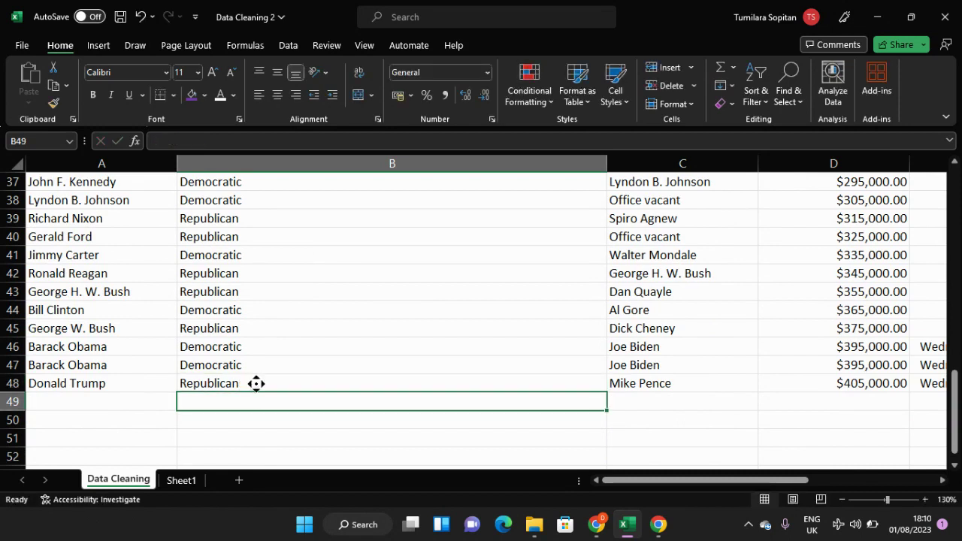
Step: Highlight the four Democratic-Republican presidents and their party entries, A4:B7, with a purple fill
scroll(256, 383, up, 8)
scroll(256, 383, up, 4)
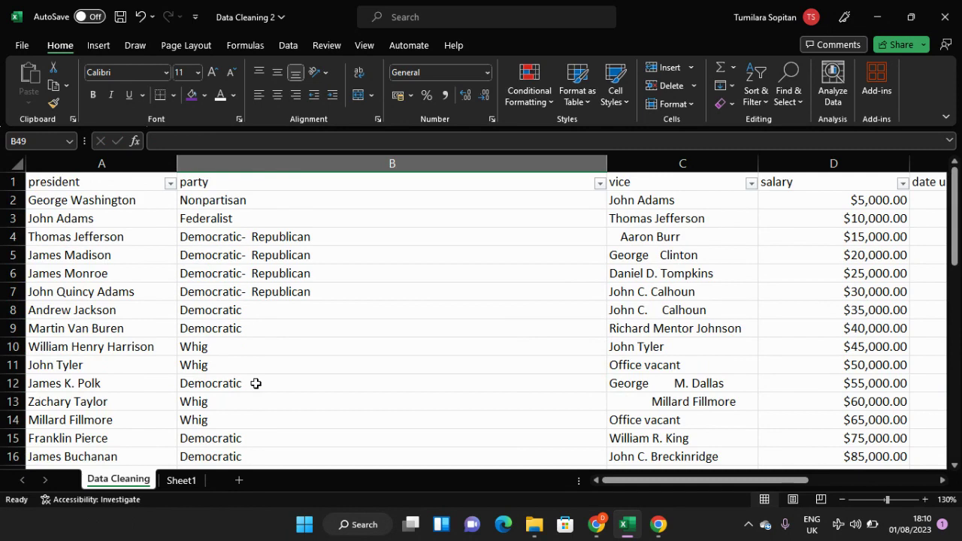
scroll(274, 430, down, 1)
scroll(285, 418, up, 1)
scroll(290, 398, down, 1)
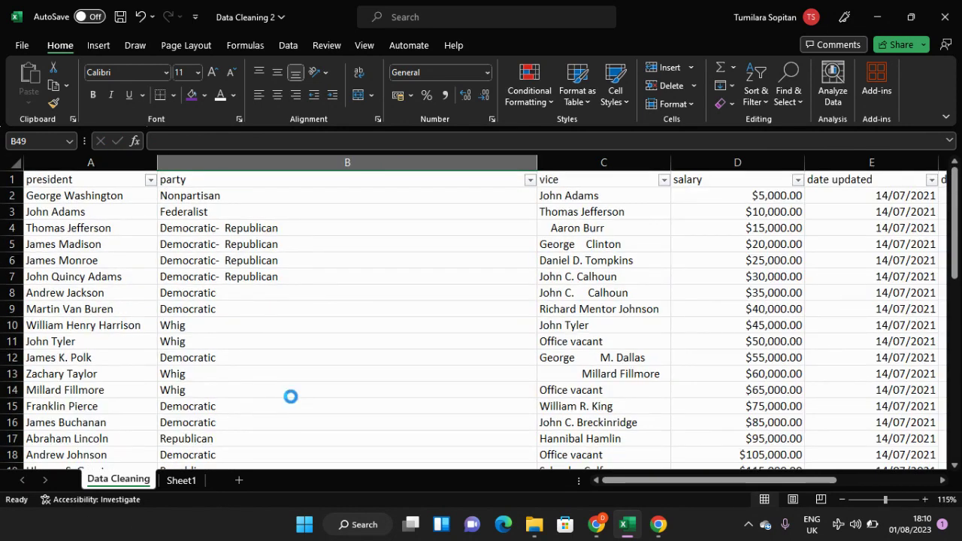
scroll(291, 397, up, 1)
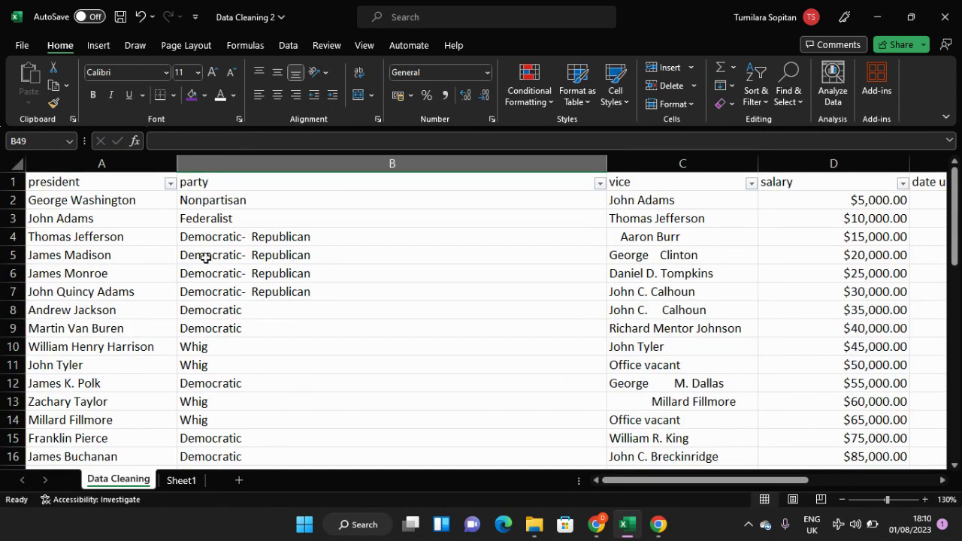
click(146, 240)
drag(146, 240, 287, 291)
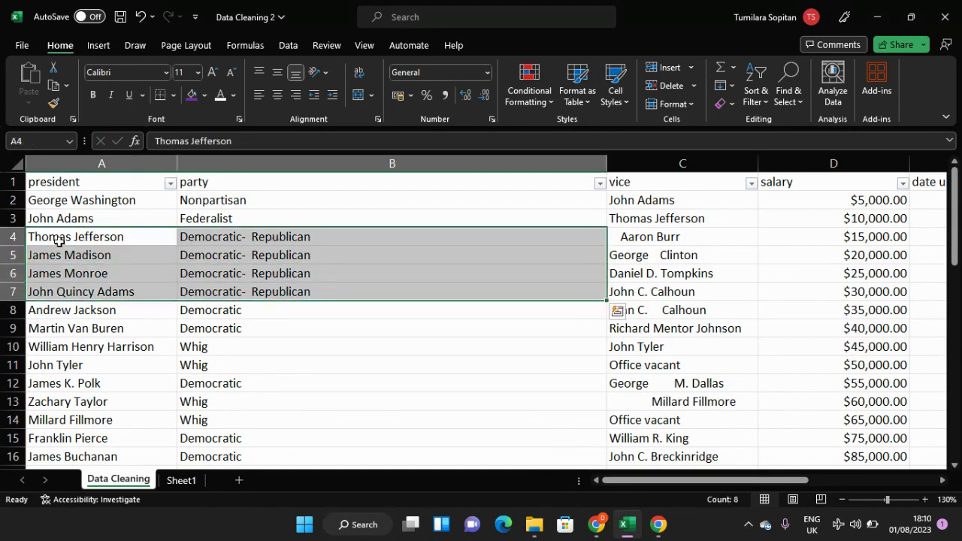
click(193, 95)
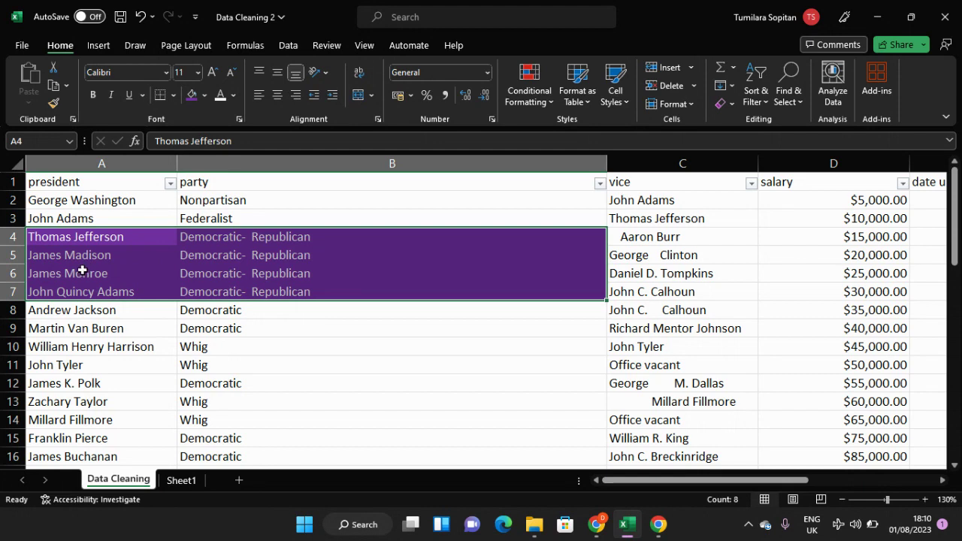
click(329, 259)
click(298, 322)
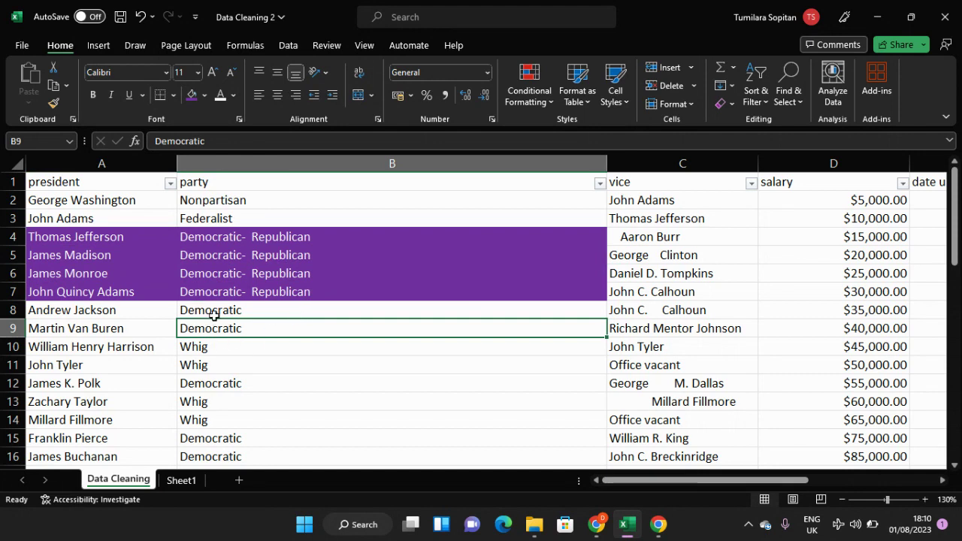
Step: Remove the purple highlight from A4:B7, keeping the names and party entries readable in black text
scroll(212, 314, down, 2)
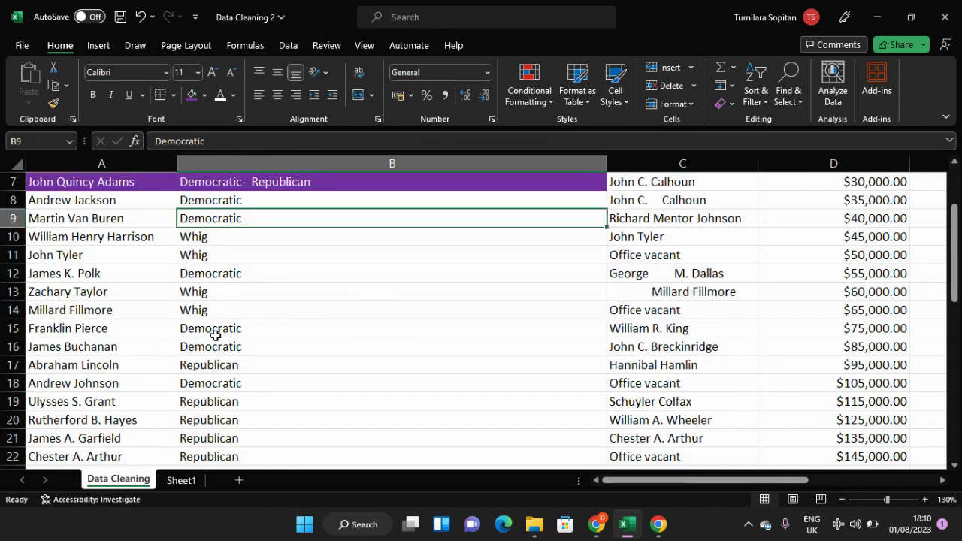
scroll(216, 338, up, 2)
scroll(226, 376, down, 4)
scroll(232, 401, up, 4)
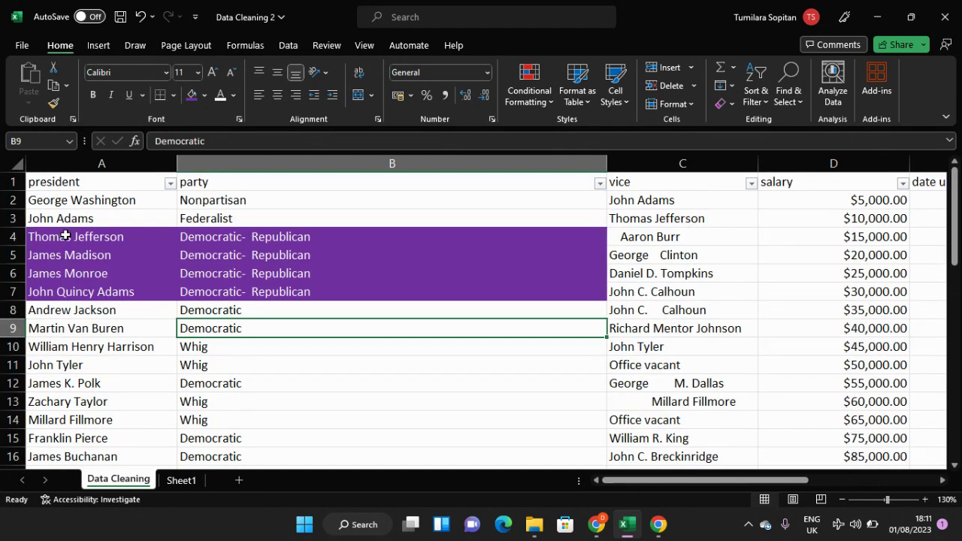
drag(57, 236, 385, 299)
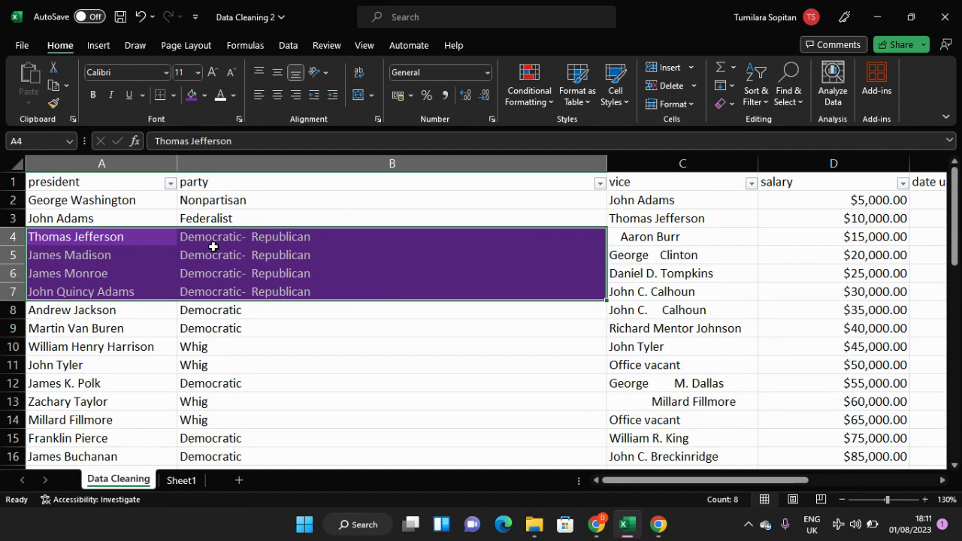
click(204, 97)
click(196, 250)
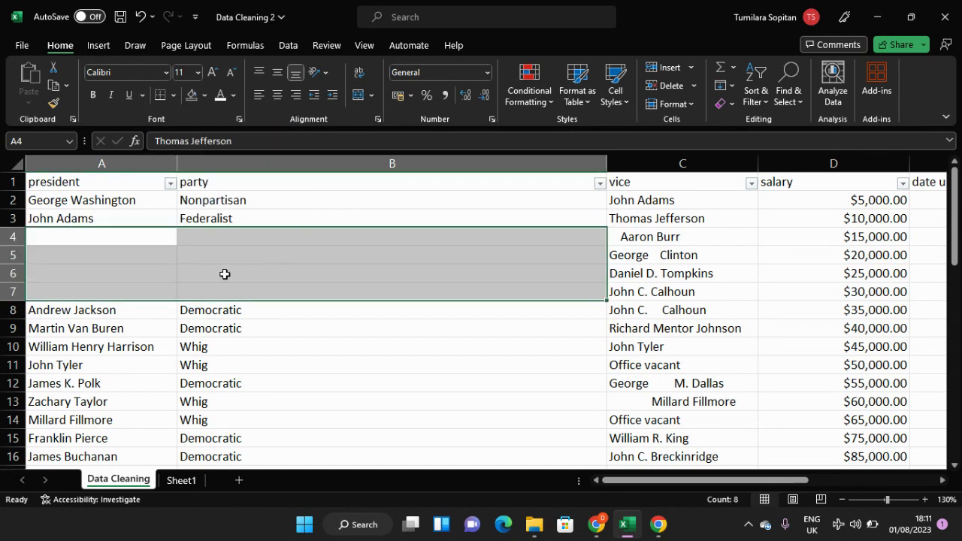
key(ctrl+z)
key(ctrl+y)
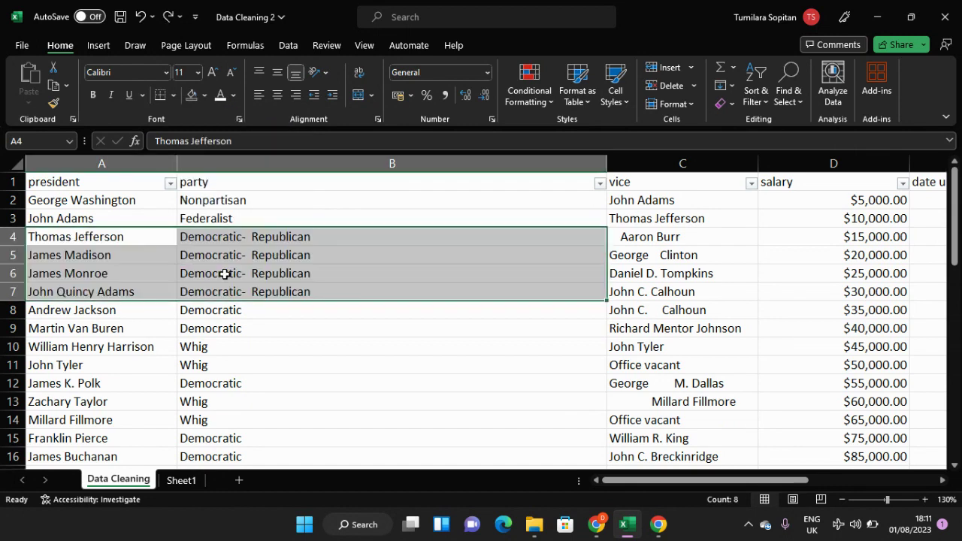
Step: Remove the filters from the header row of the Data Cleaning sheet
click(242, 233)
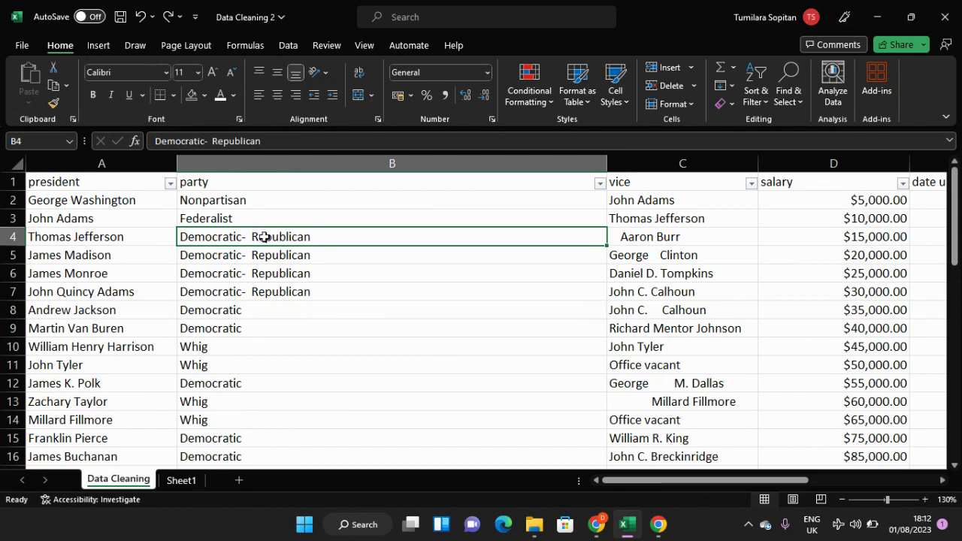
scroll(263, 237, down, 2)
scroll(264, 237, up, 2)
scroll(259, 248, down, 2)
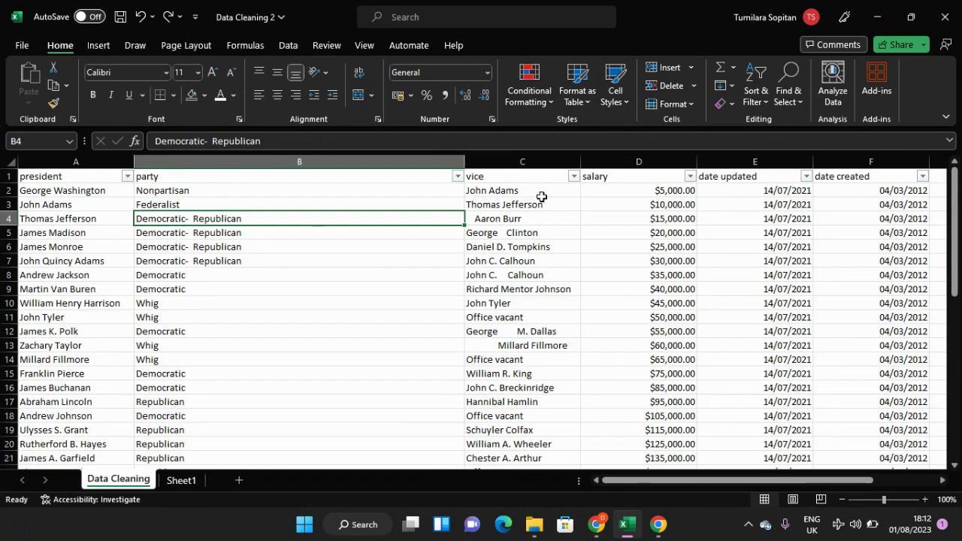
click(765, 108)
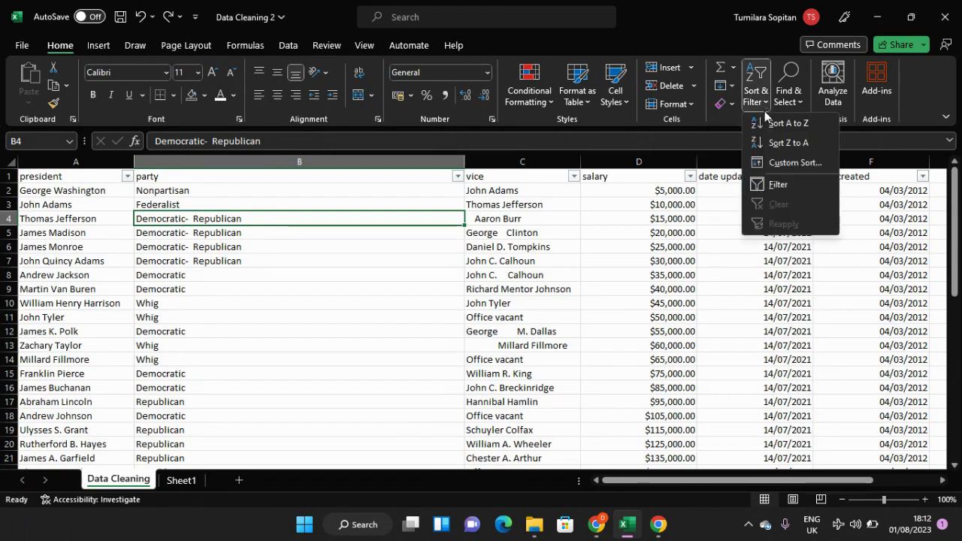
click(774, 184)
key(Down)
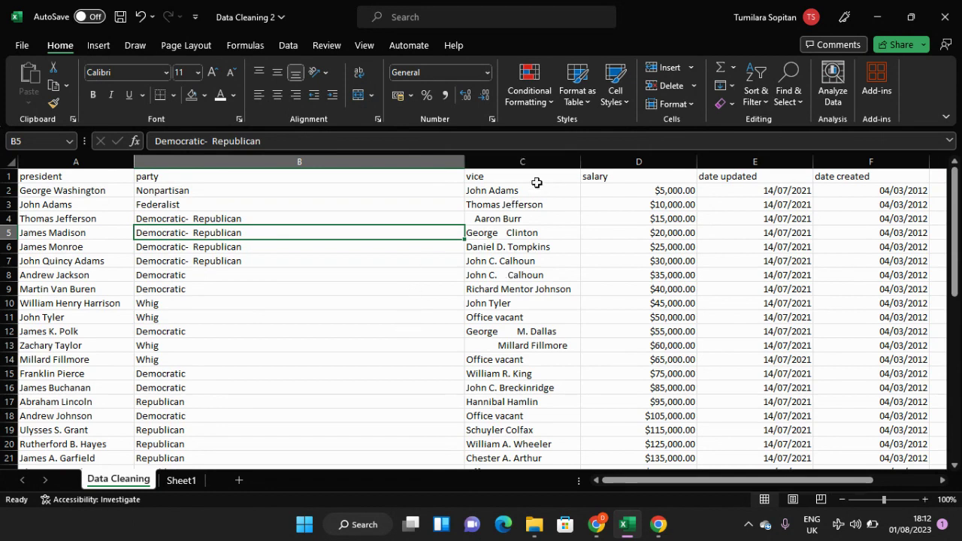
Step: Look over the names in the vice column, column C, for irregular spacing
click(540, 162)
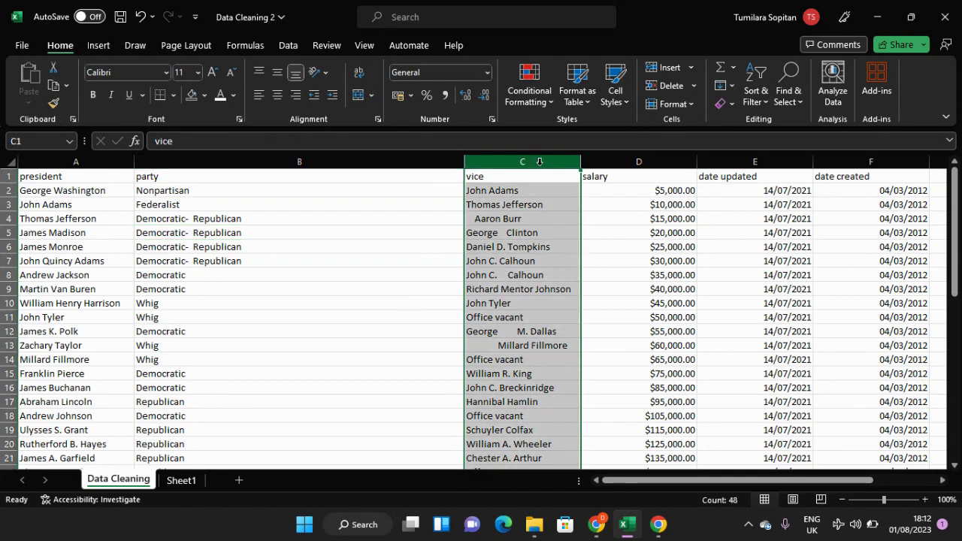
click(516, 230)
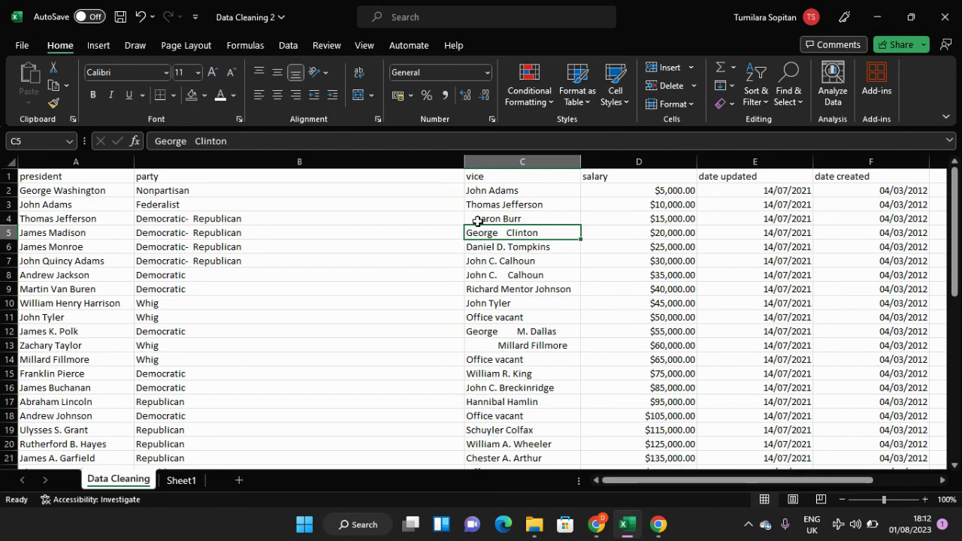
scroll(487, 263, down, 4)
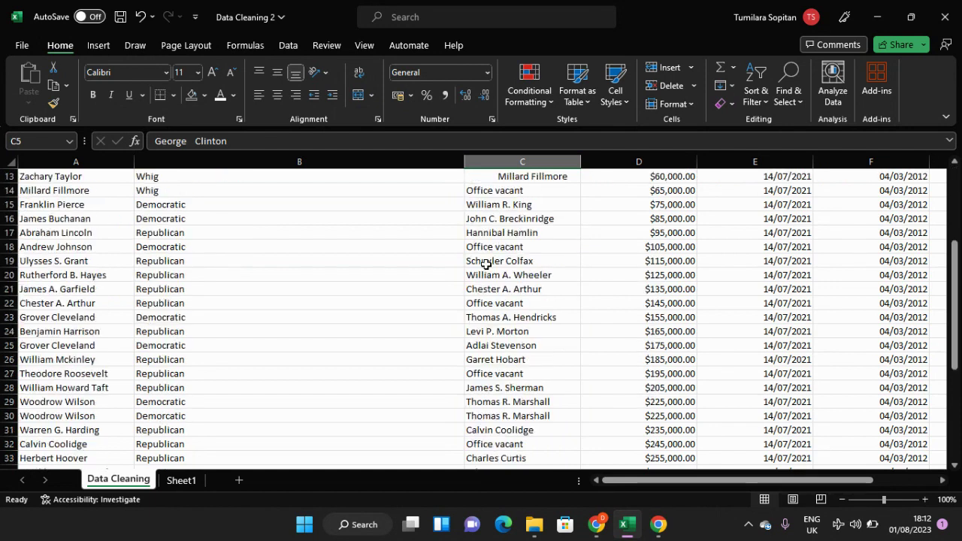
scroll(486, 264, down, 2)
scroll(486, 264, up, 6)
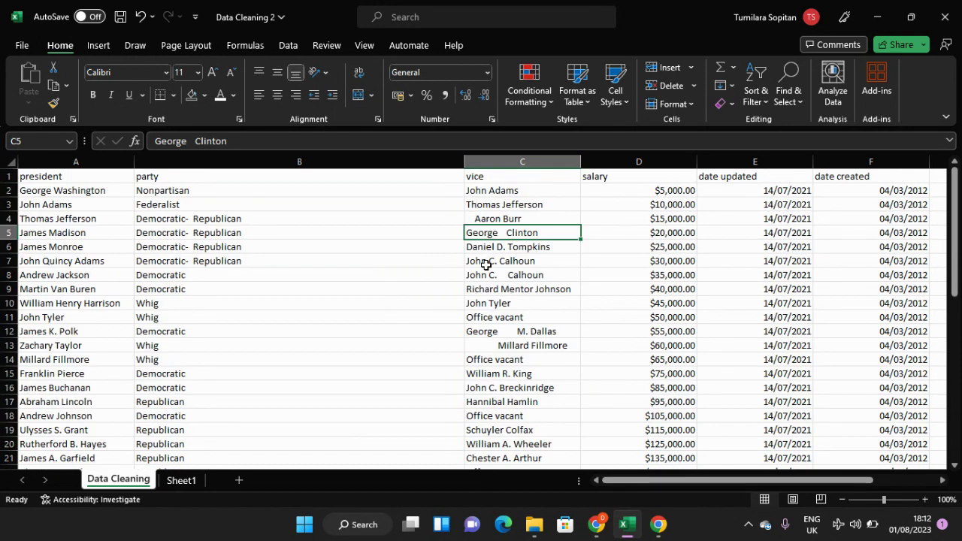
click(502, 193)
click(499, 178)
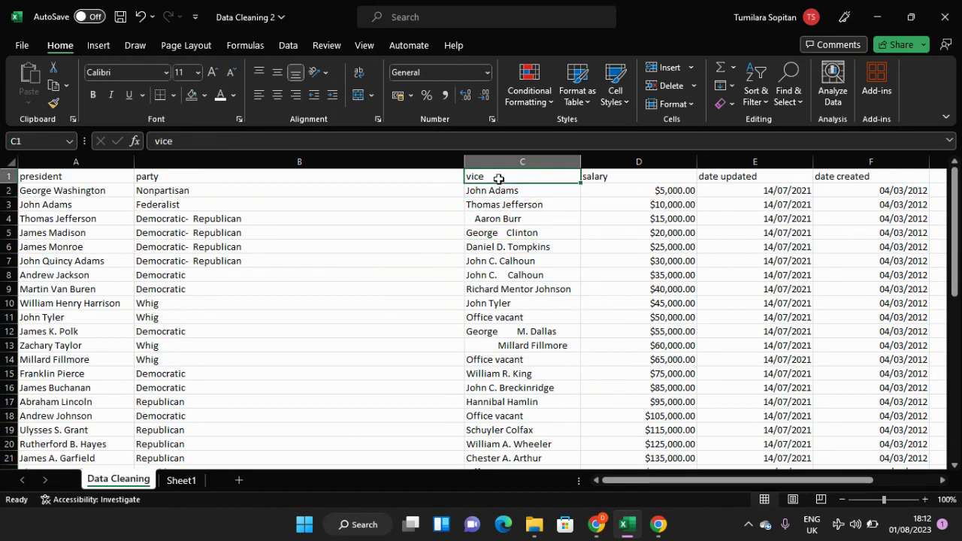
Step: Copy the entire vice column, column C, and paste it into column A of a new sheet
click(511, 164)
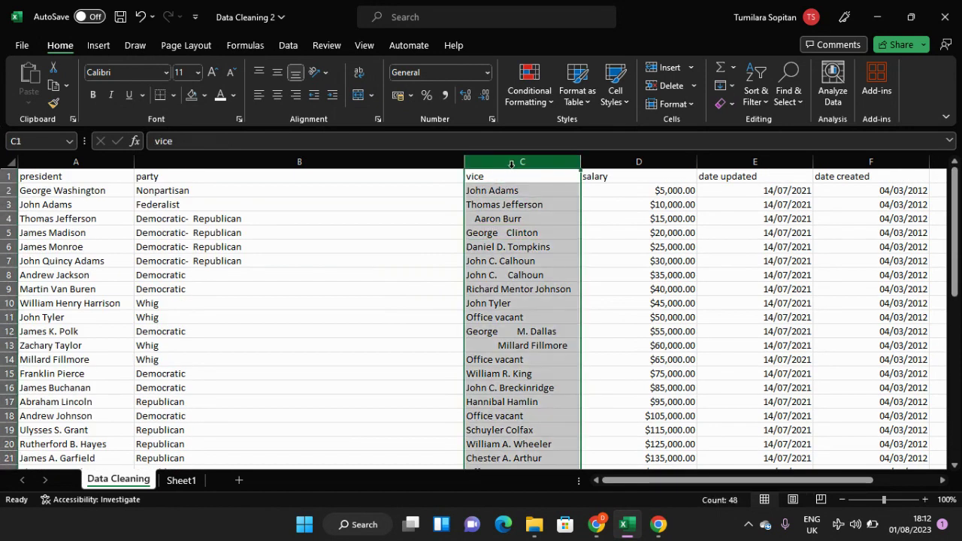
key(ctrl+c)
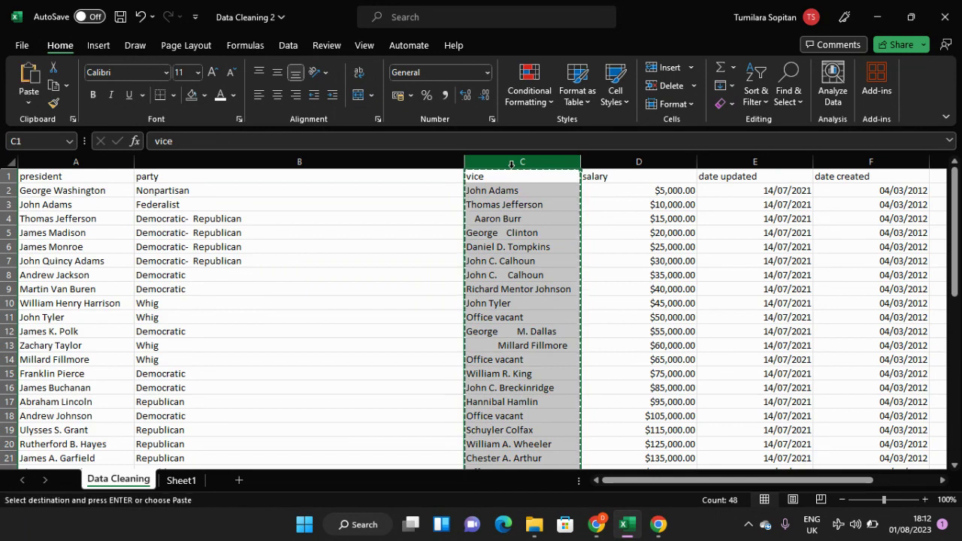
click(239, 481)
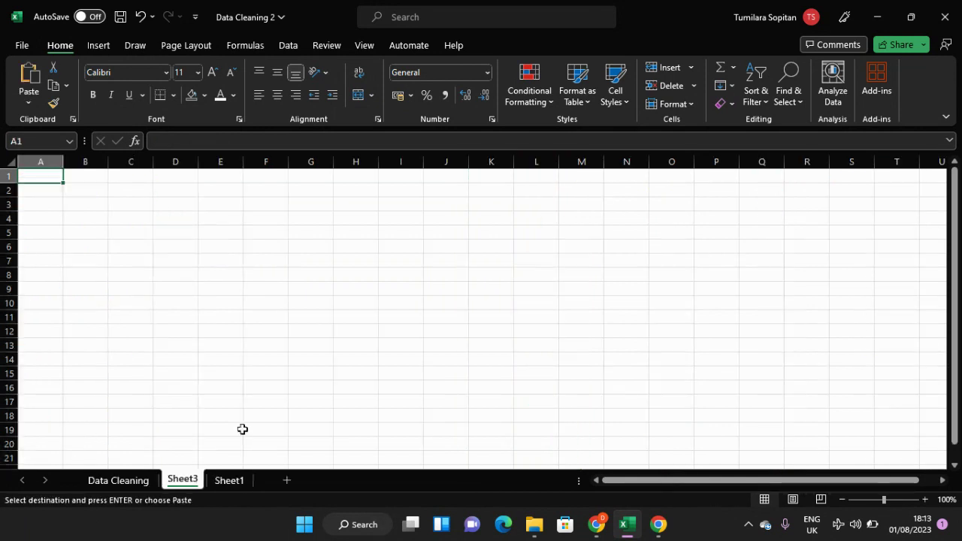
key(ctrl+v)
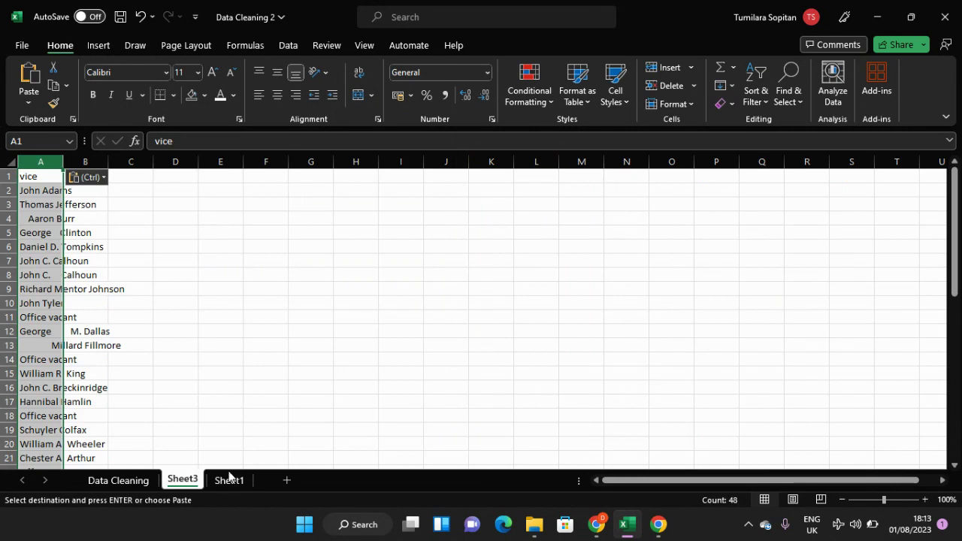
Step: Check the Data Cleaning sheet and Sheet1, then widen column A on Sheet3 to fit the full vice names
click(119, 480)
double_click(522, 331)
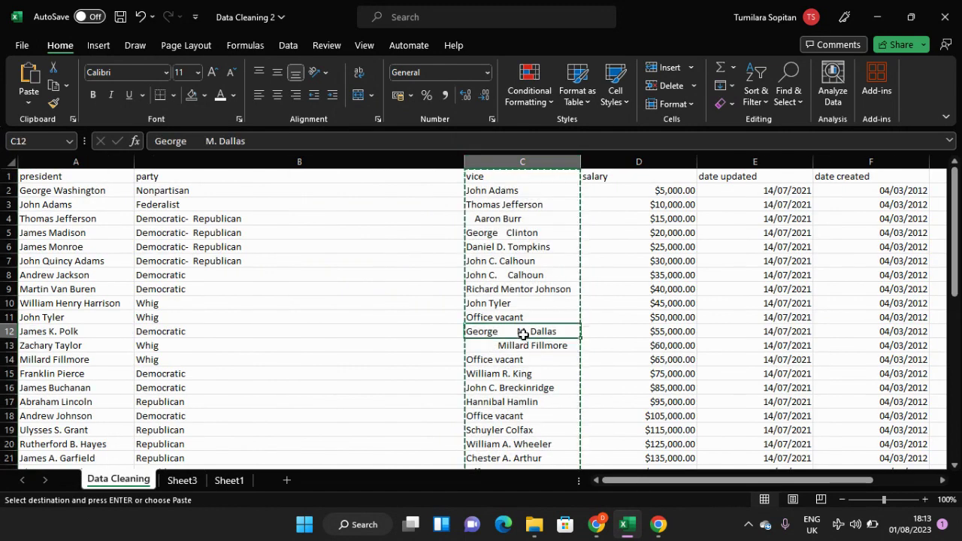
click(228, 482)
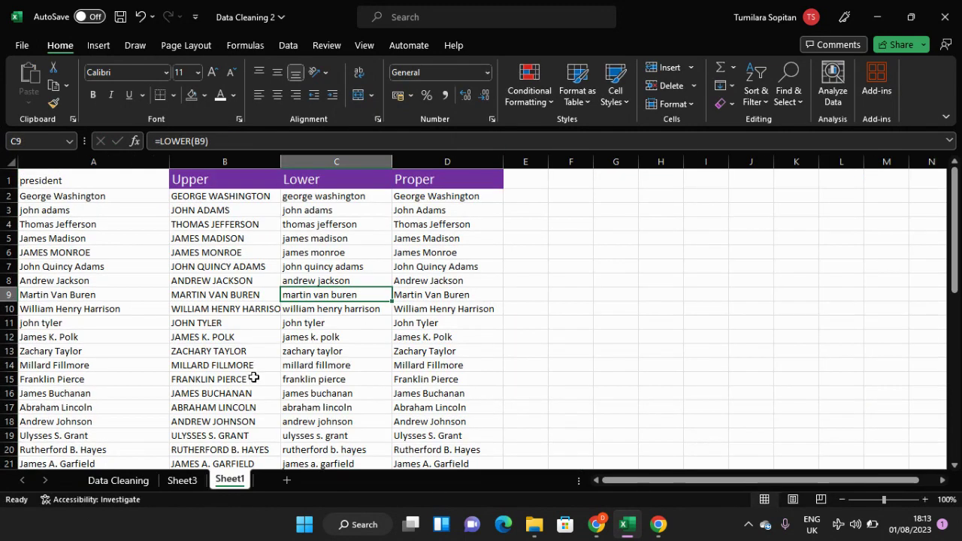
click(189, 482)
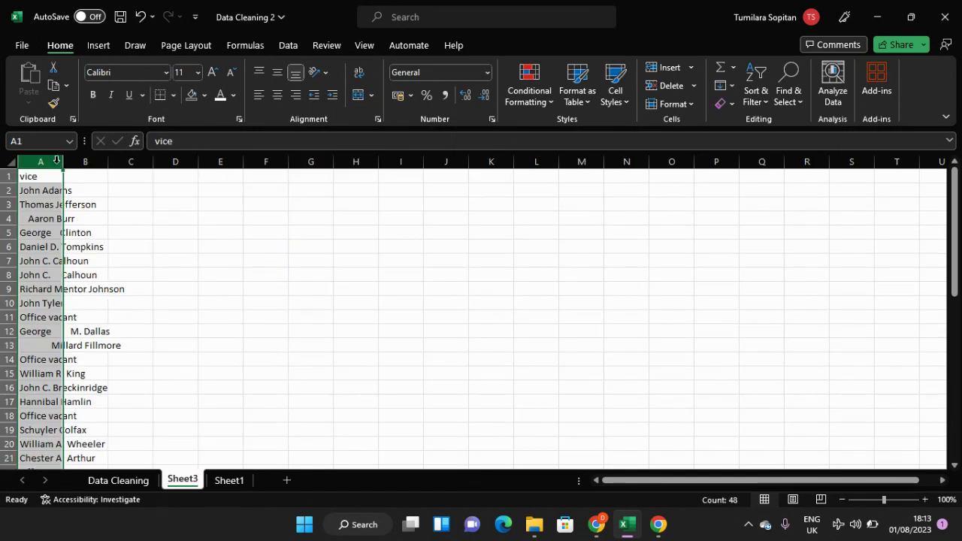
drag(63, 162, 199, 166)
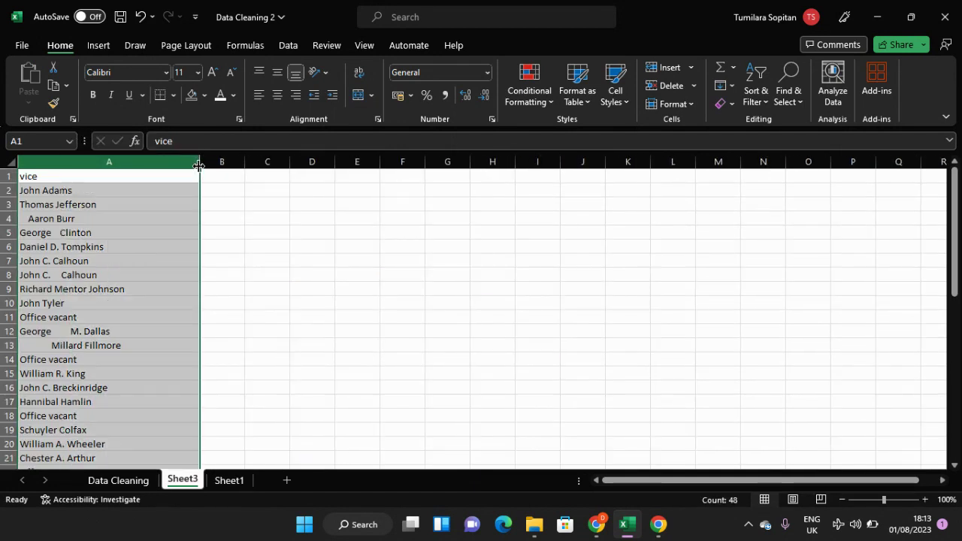
click(109, 190)
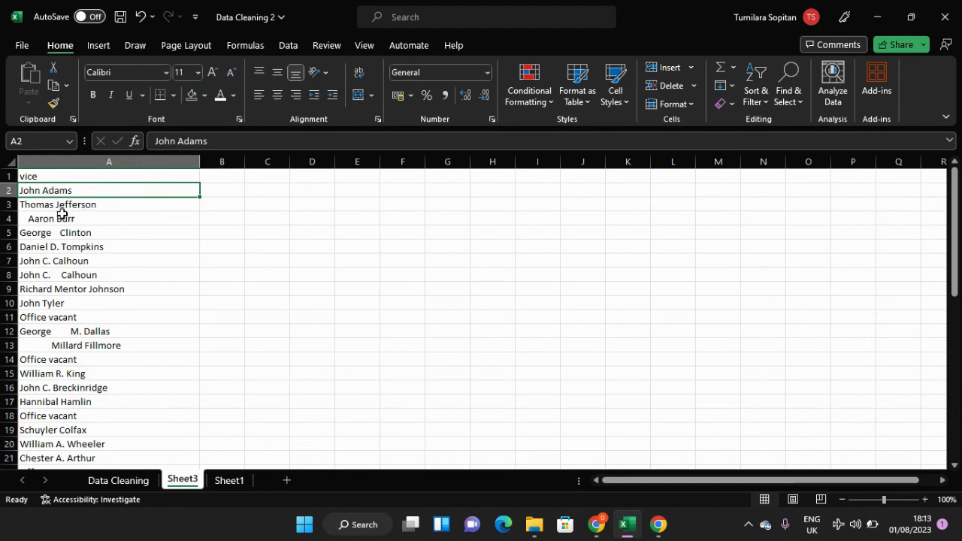
Step: Examine the vice names down column A of Sheet3 for leading spaces and extra gaps between words
ctrl+scroll(79, 212, up, 2)
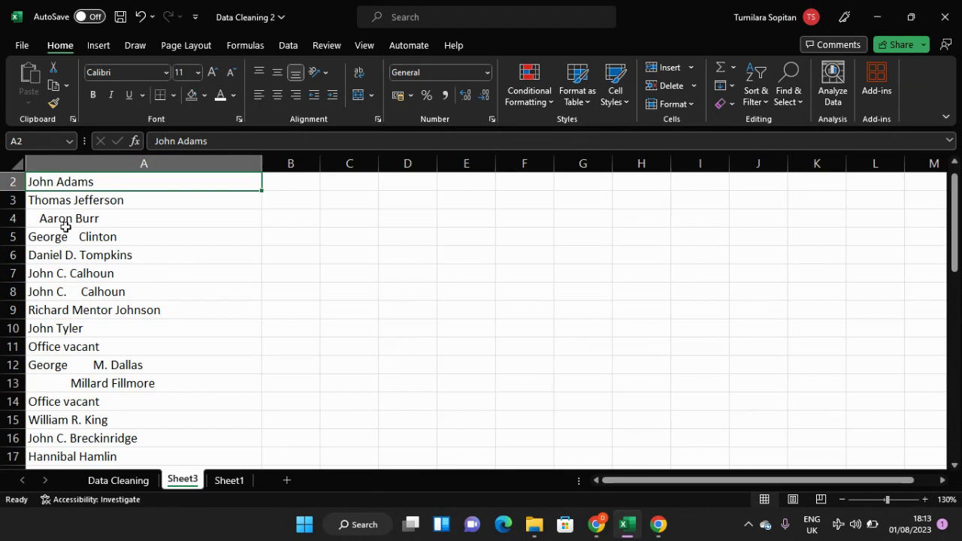
click(41, 223)
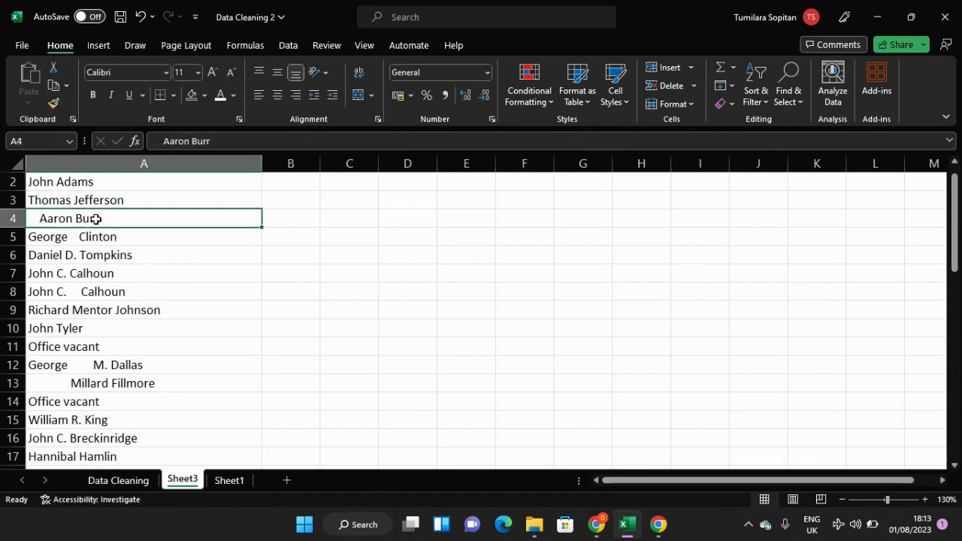
click(57, 248)
click(63, 238)
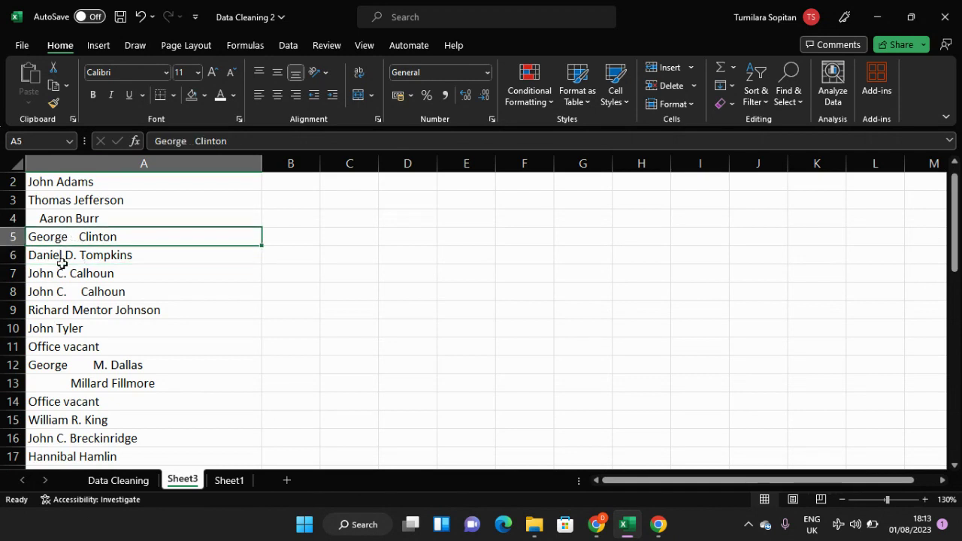
click(62, 259)
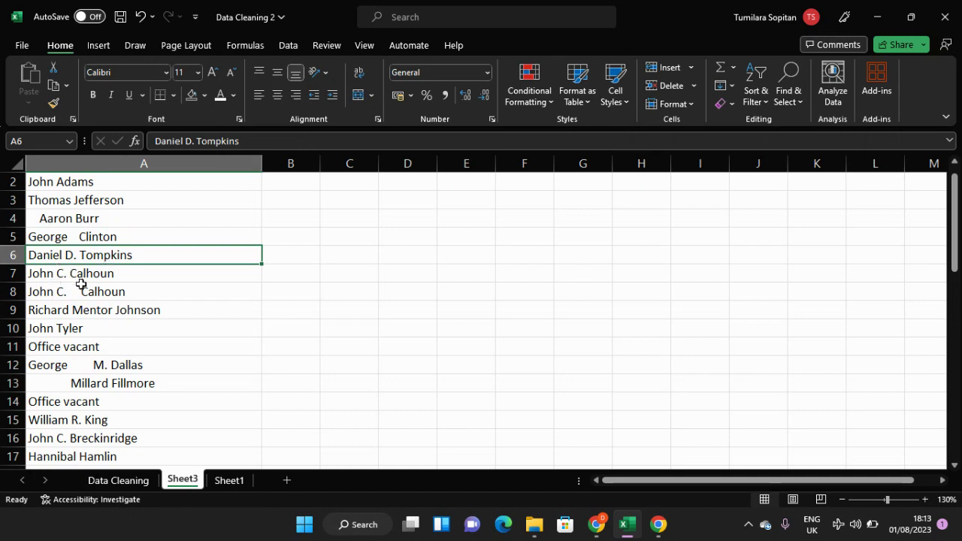
scroll(92, 253, up, 1)
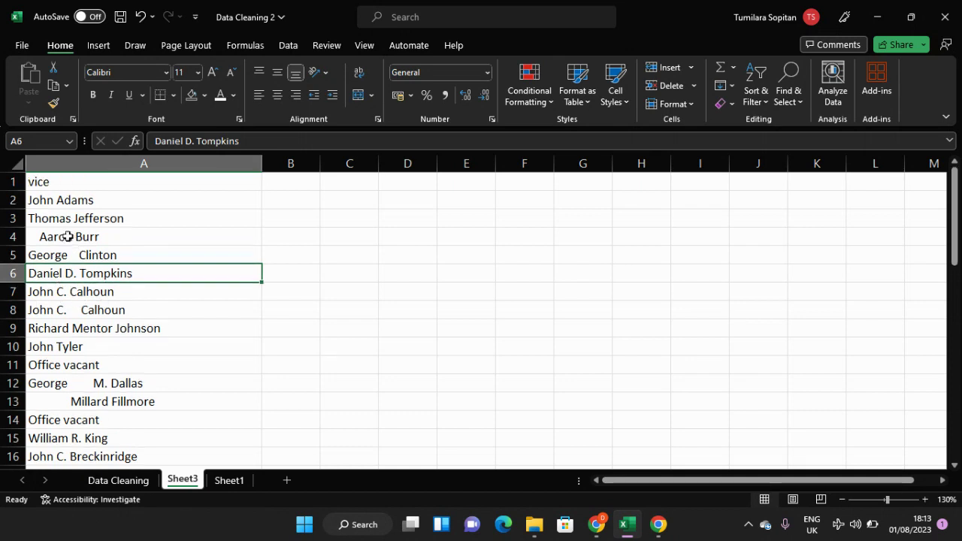
click(41, 237)
click(73, 198)
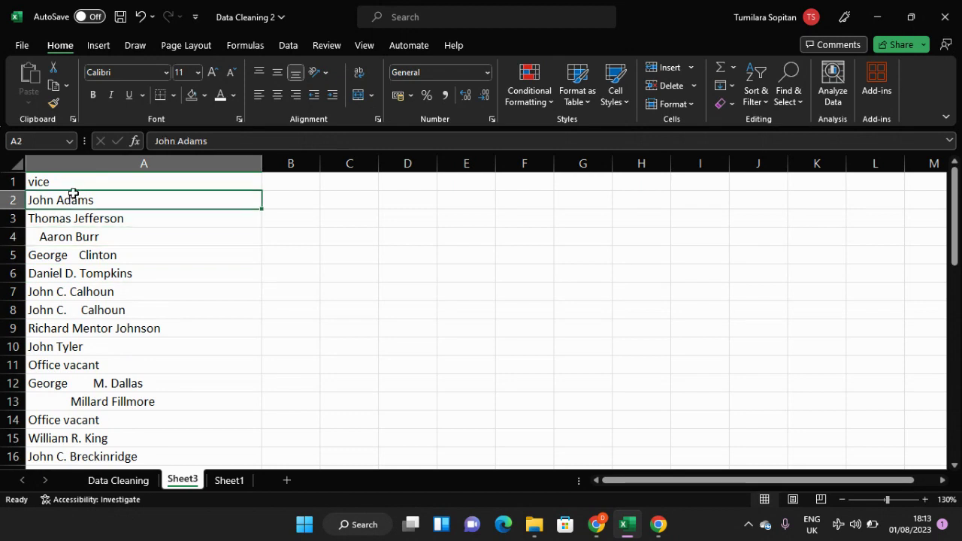
click(81, 229)
click(84, 274)
double_click(84, 274)
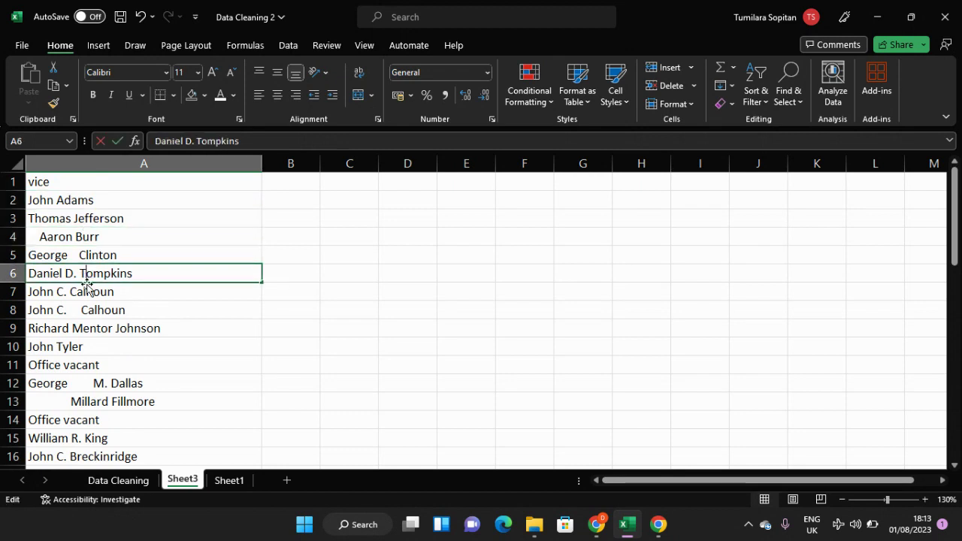
key(Escape)
click(83, 297)
click(82, 331)
click(80, 348)
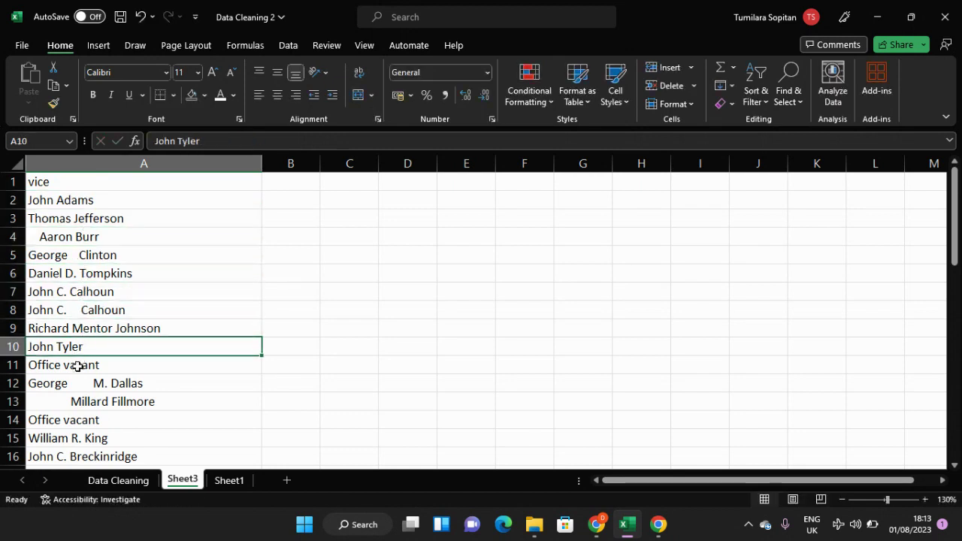
click(77, 366)
click(78, 382)
click(94, 419)
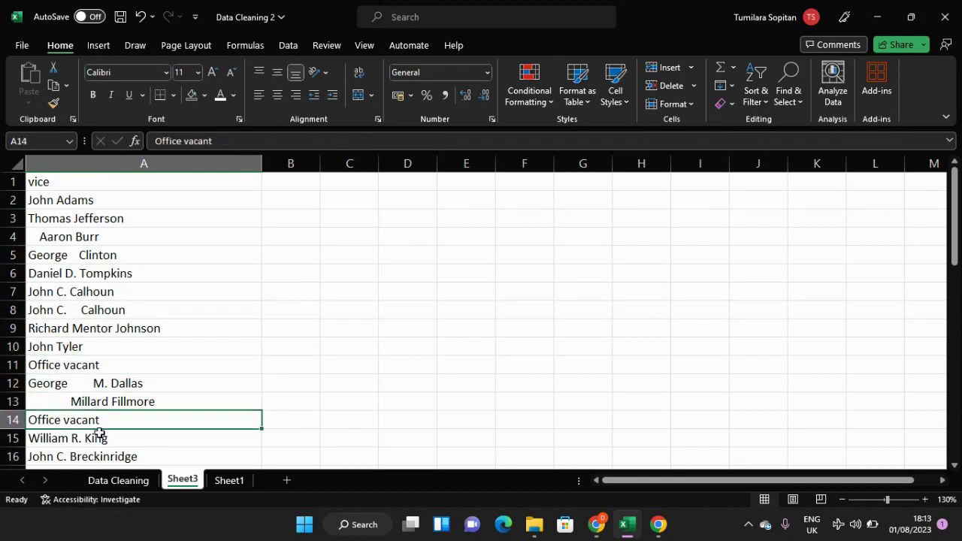
click(95, 451)
scroll(129, 394, down, 5)
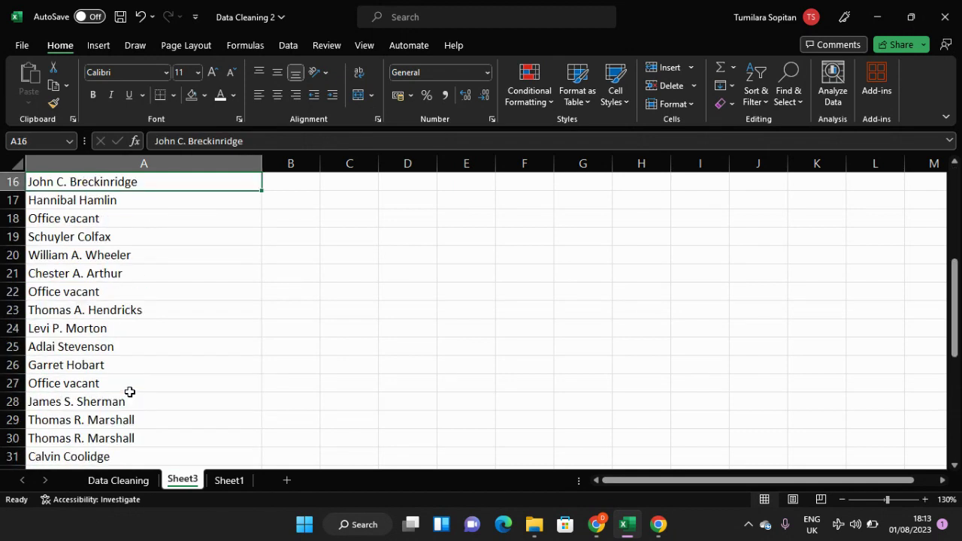
scroll(129, 392, down, 2)
scroll(129, 394, up, 6)
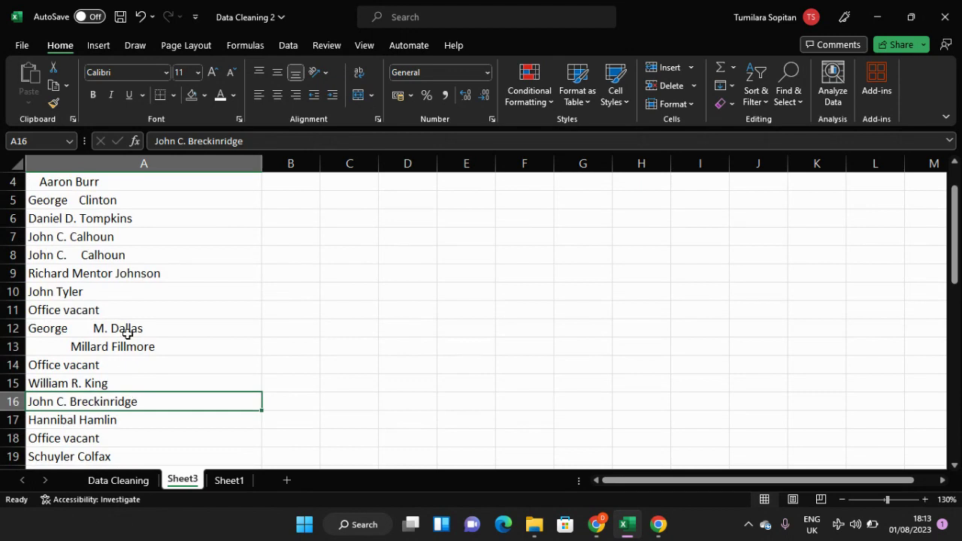
scroll(127, 320, up, 1)
Step: Compare the correctly spaced names in A2 and A3 with the irregularly spaced entries down to row 13
click(122, 221)
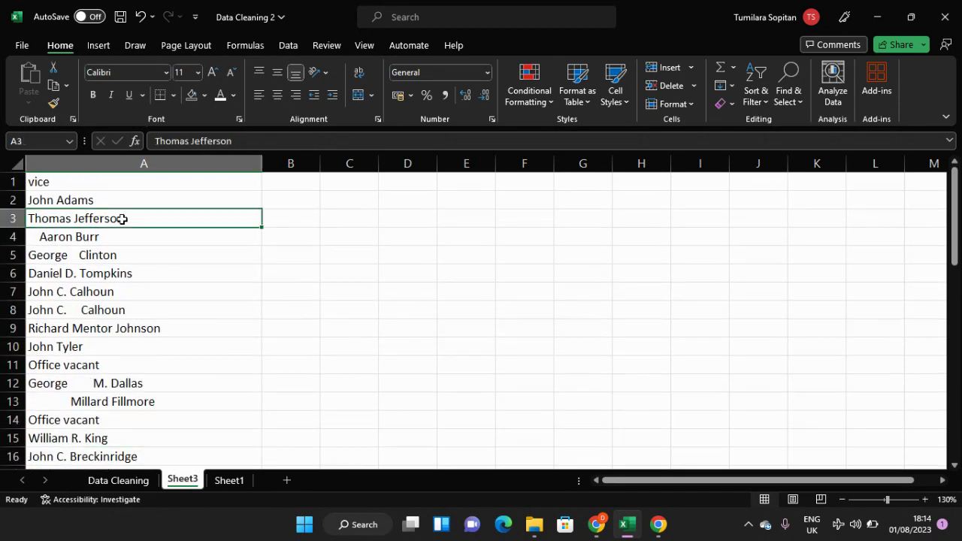
click(126, 202)
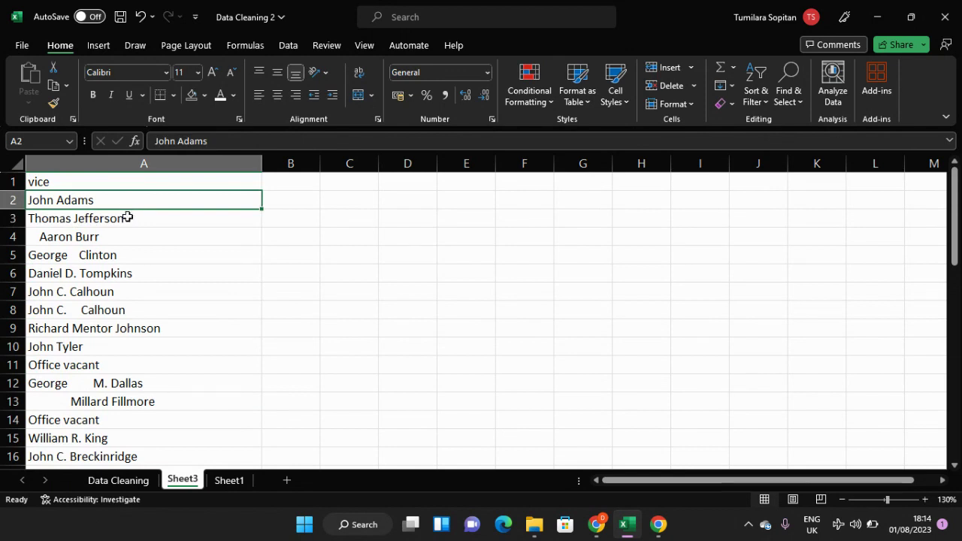
click(129, 217)
click(128, 201)
drag(55, 238, 58, 292)
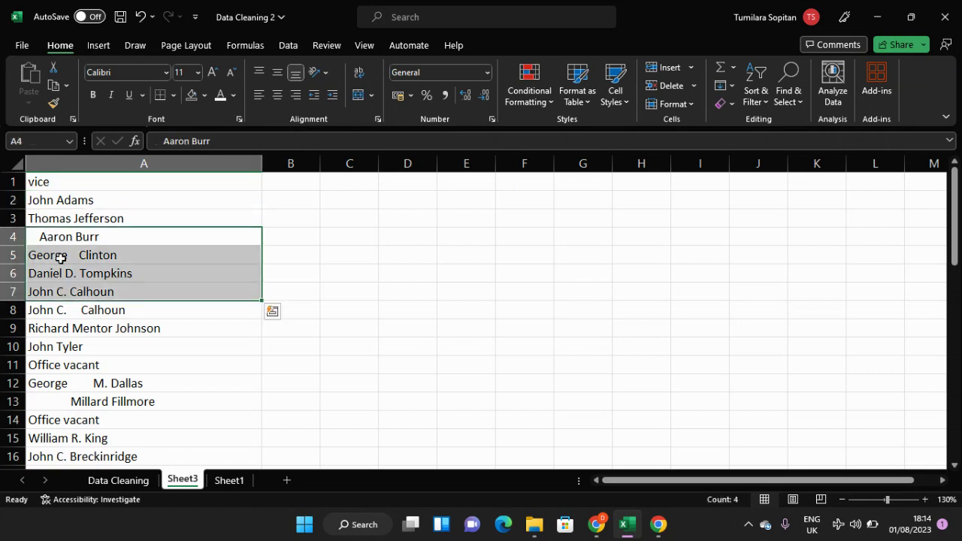
click(60, 224)
drag(60, 200, 103, 400)
click(99, 376)
double_click(83, 381)
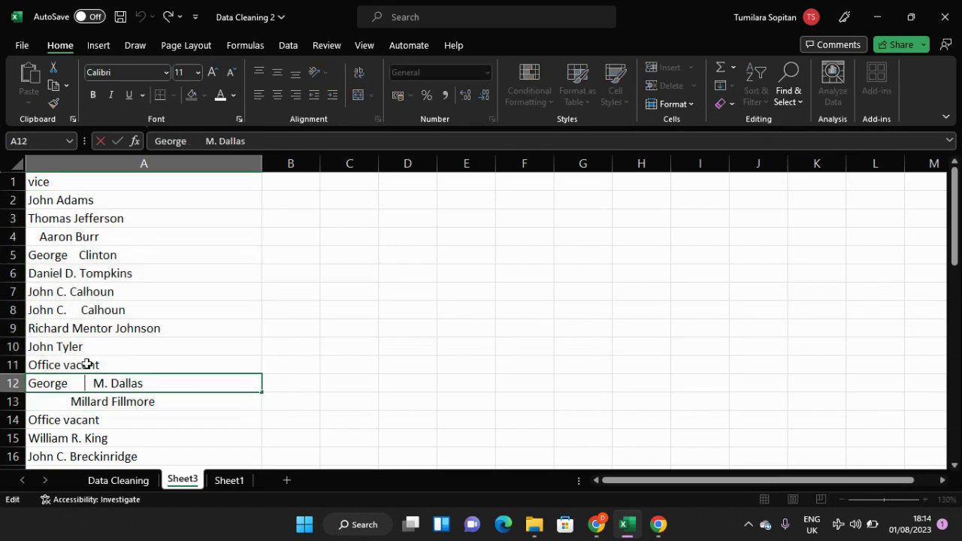
click(91, 345)
click(93, 292)
click(96, 224)
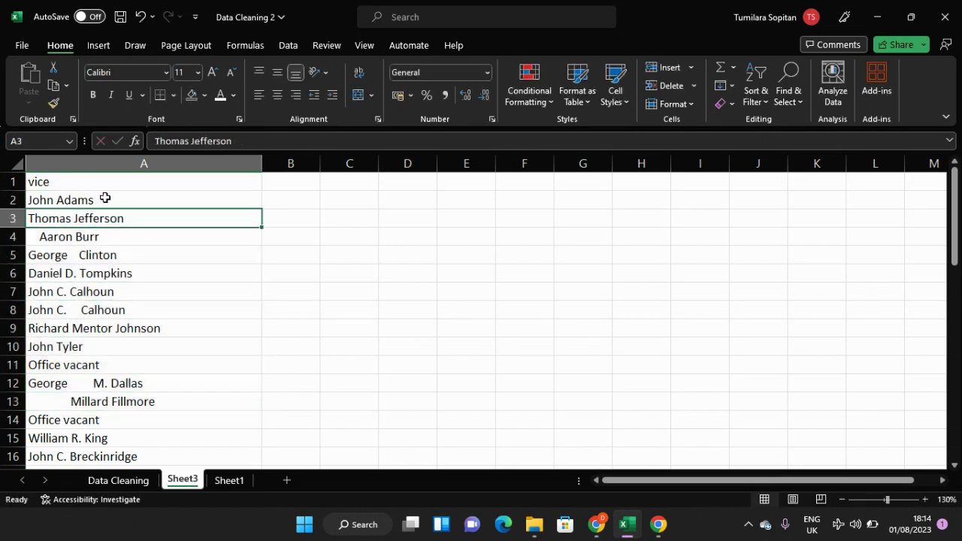
click(105, 199)
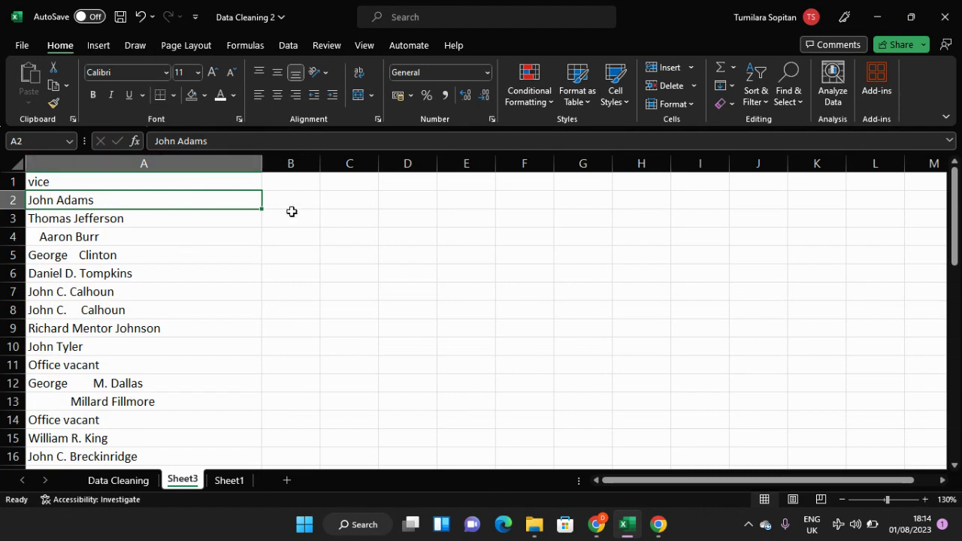
Step: Widen column B and enter the formula =TRIM(A2) in B2 to strip the extra spaces from the first name
click(284, 166)
drag(320, 163, 405, 163)
click(282, 202)
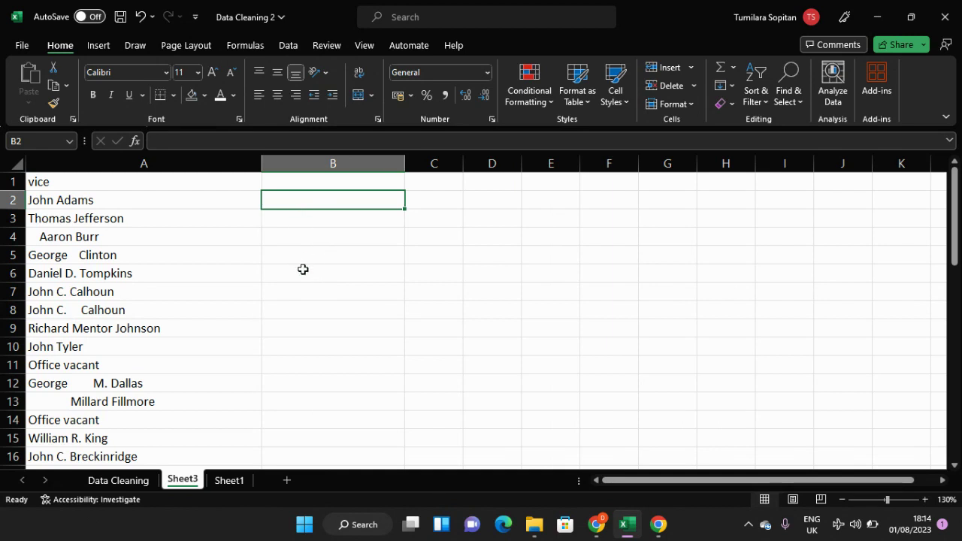
text(=)
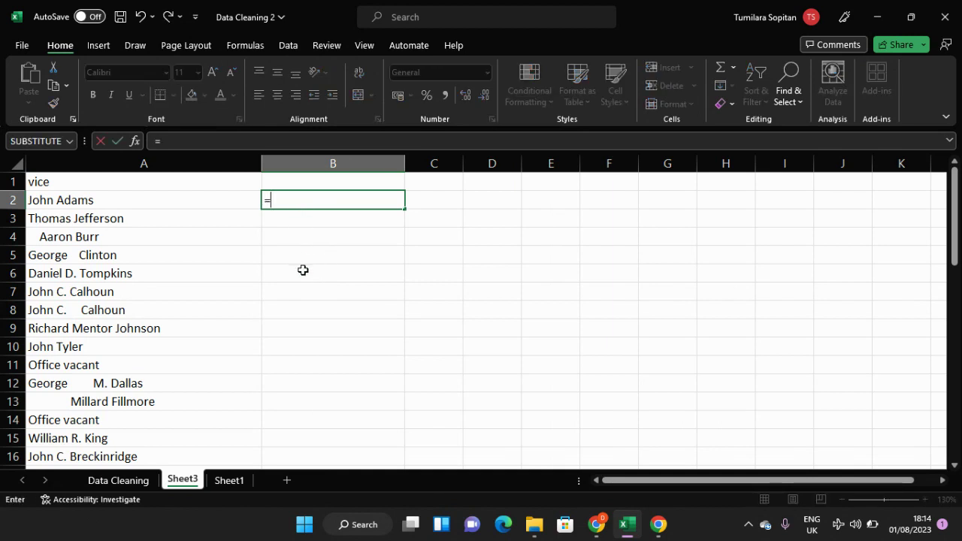
text(tr)
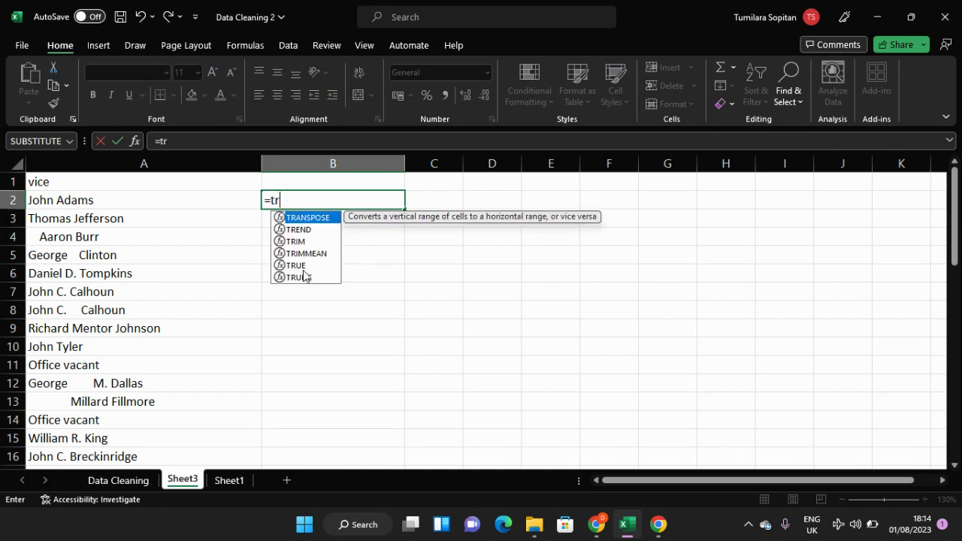
key(Down)
key(Down)
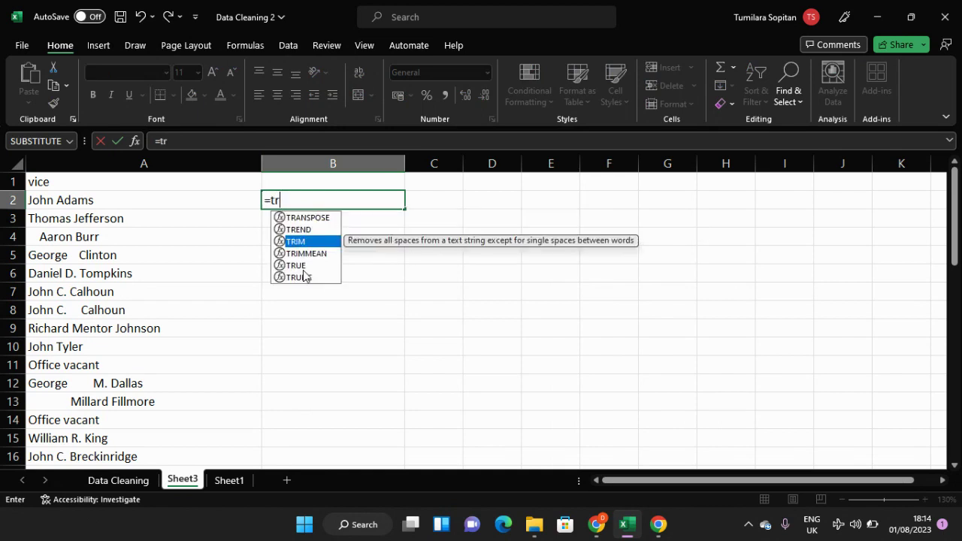
key(Tab)
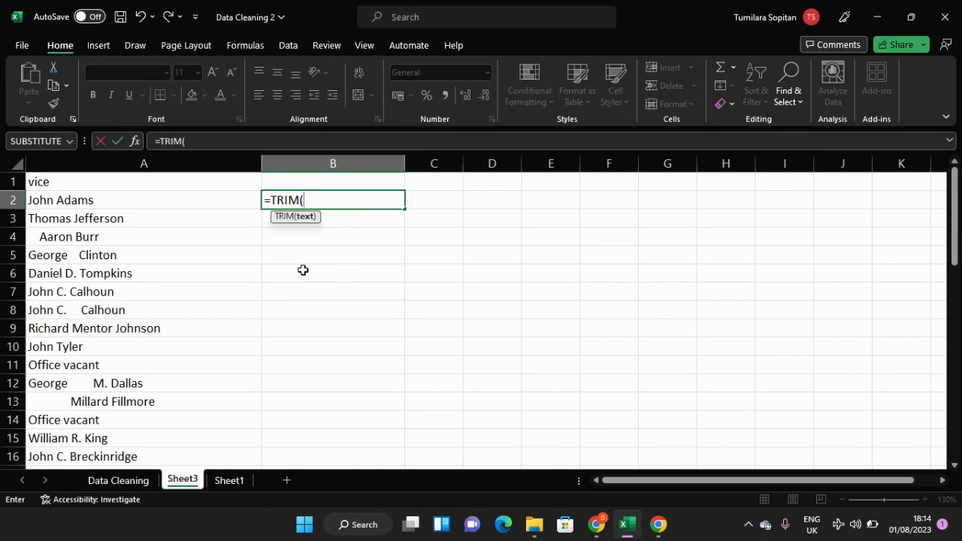
click(146, 200)
key(Return)
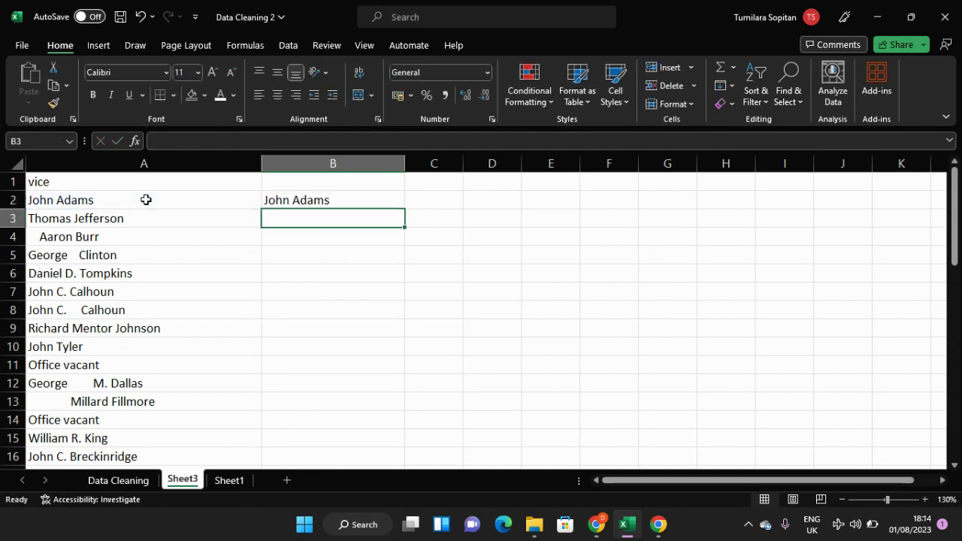
Step: Fill the TRIM formula from B2 down to B48, covering every vice name in column A
click(290, 197)
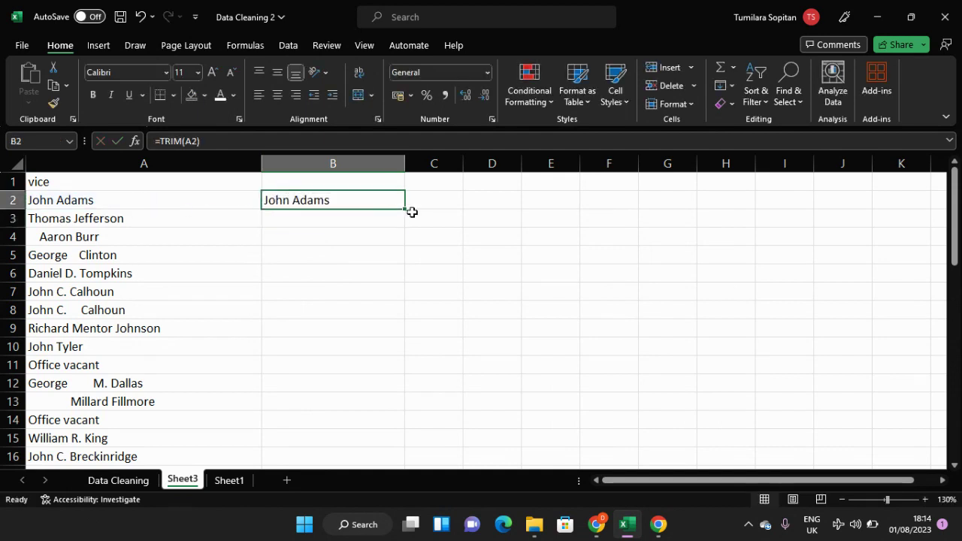
drag(405, 209, 373, 403)
click(373, 401)
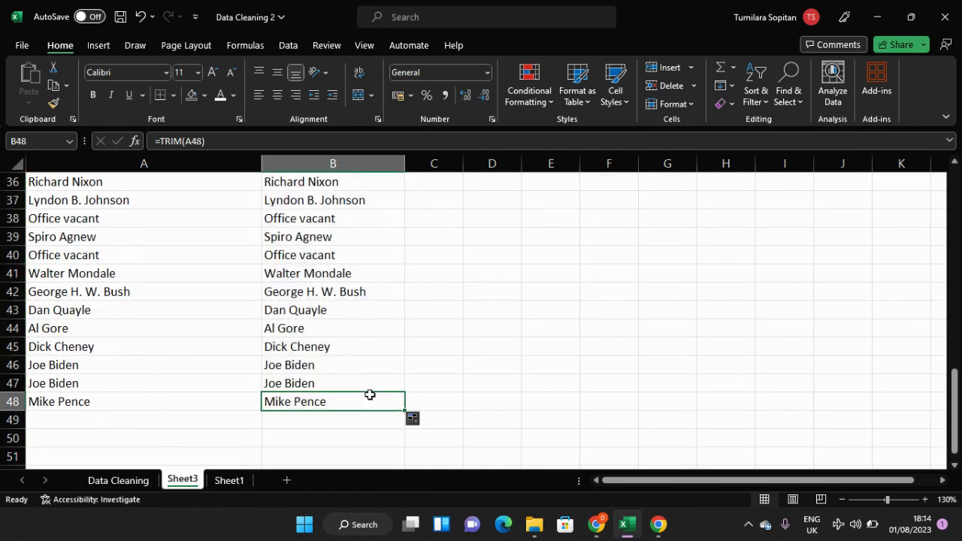
scroll(370, 396, up, 12)
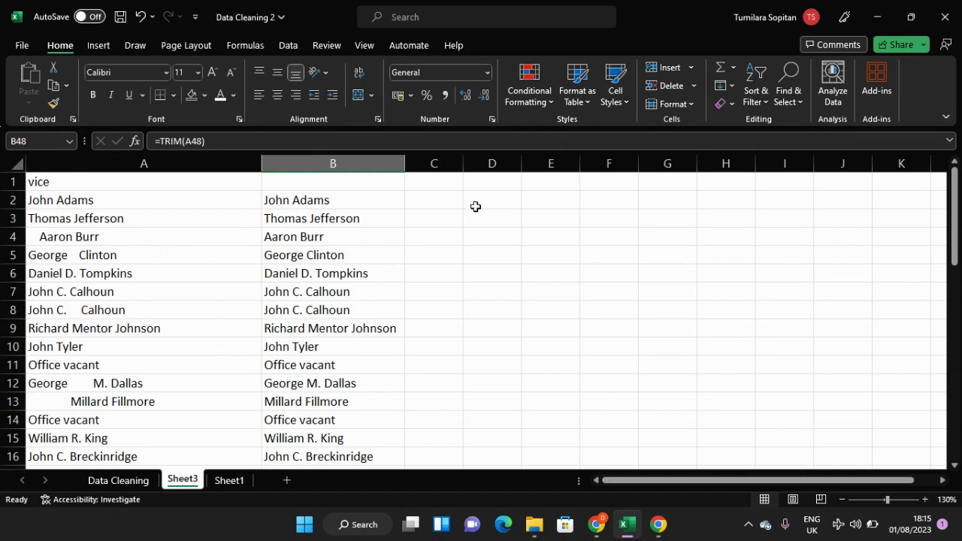
Step: Enter a sample three-word full name with single spaces in C4 and widen column C to fit it
click(450, 241)
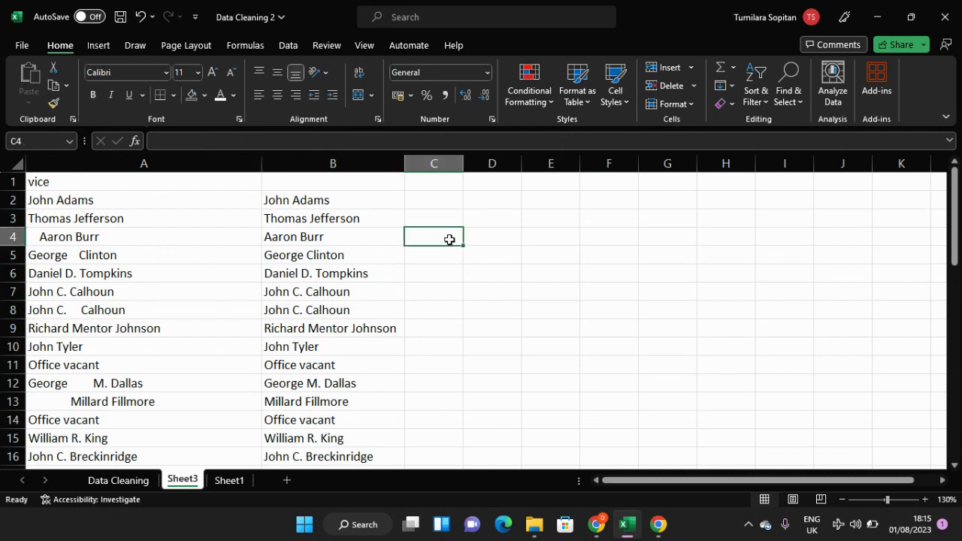
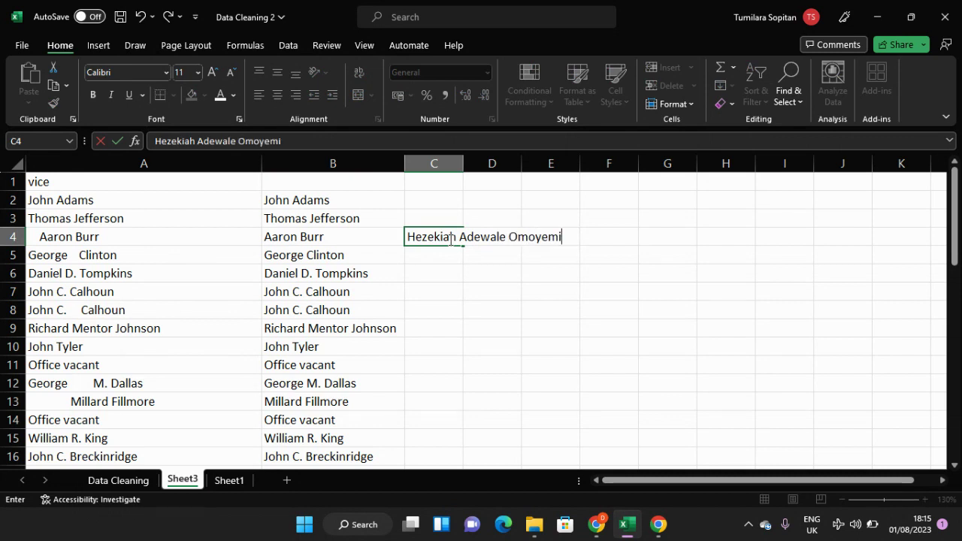
click(455, 163)
drag(463, 163, 594, 167)
Step: Enter the same sample full name in C5 with several leading spaces before the first word
click(527, 250)
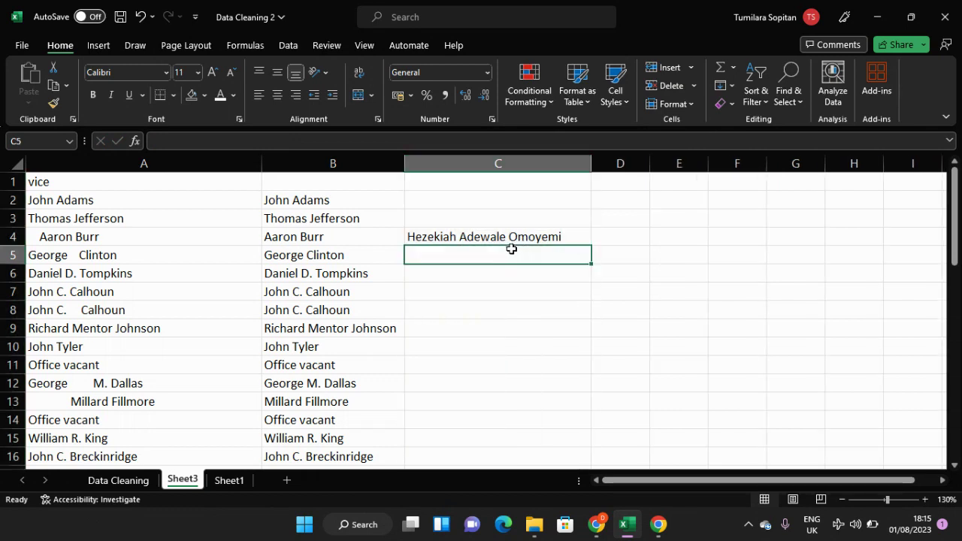
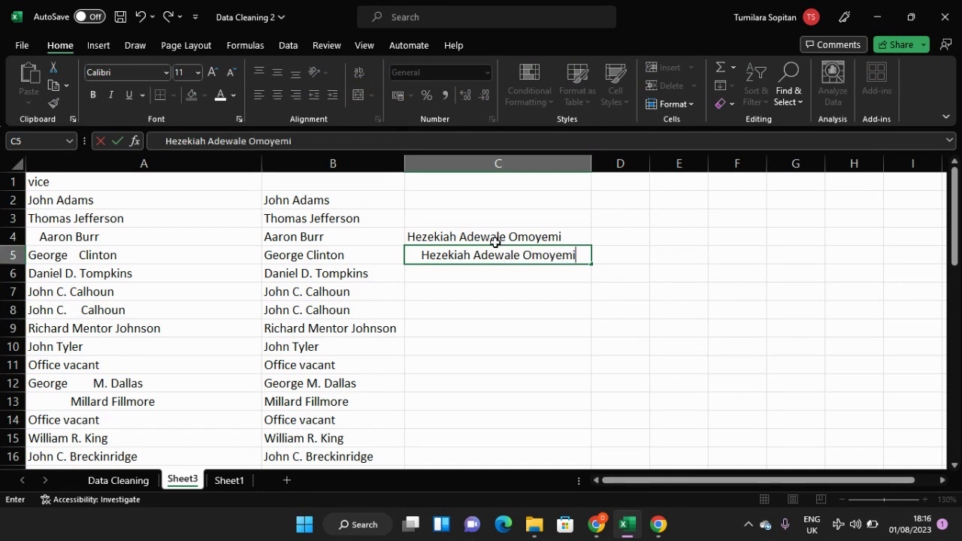
key(Return)
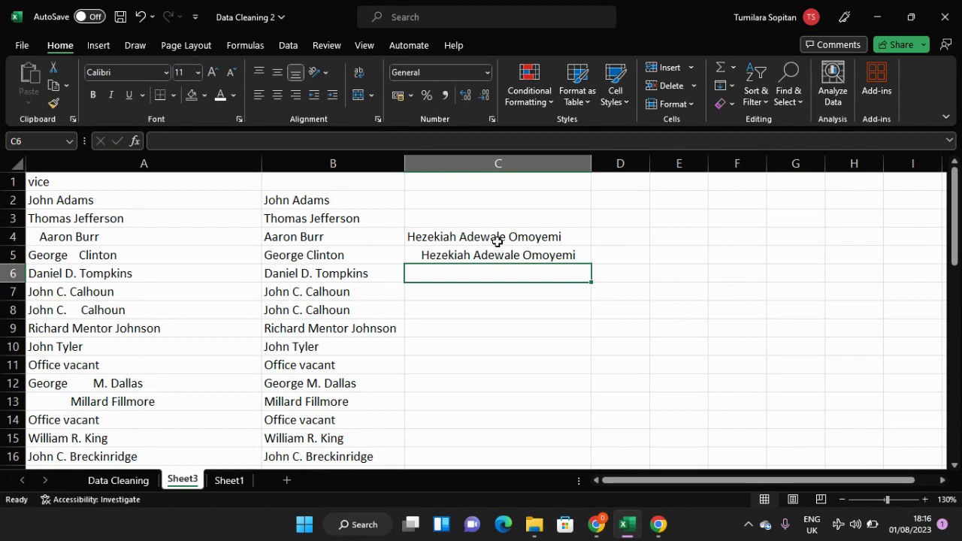
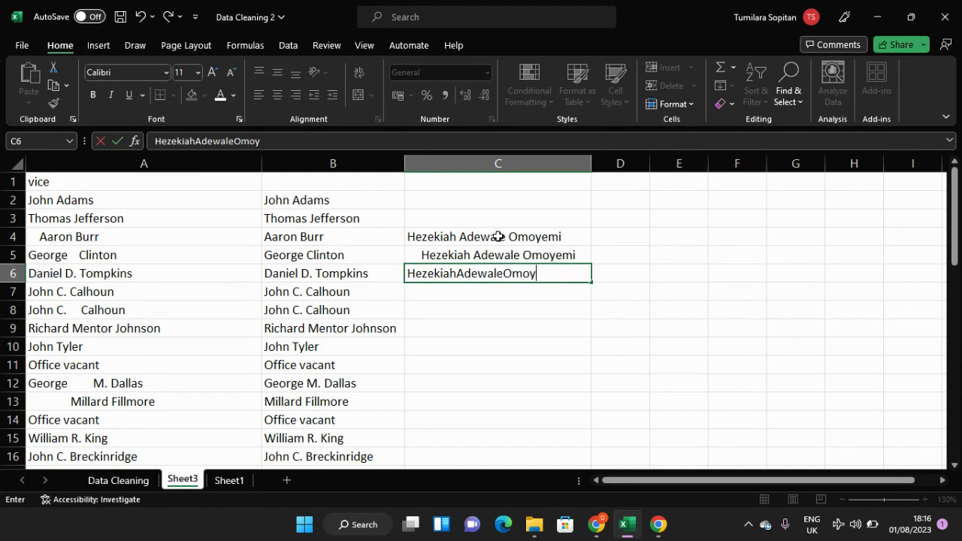
Step: Enter the same sample full name in C6 with no spaces between its three words
key(Return)
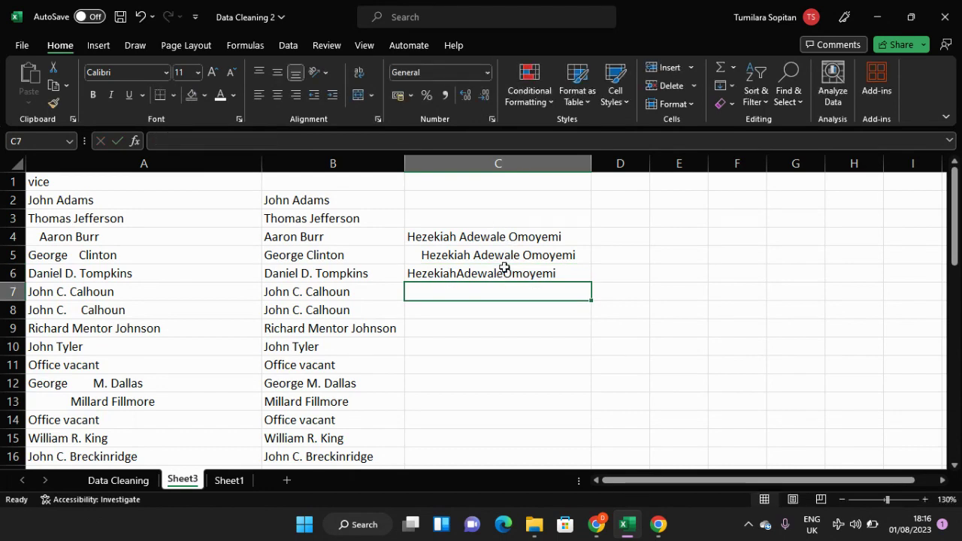
Step: Insert several extra spaces before the last name in C5 and widen column C to fit the longer text
click(509, 255)
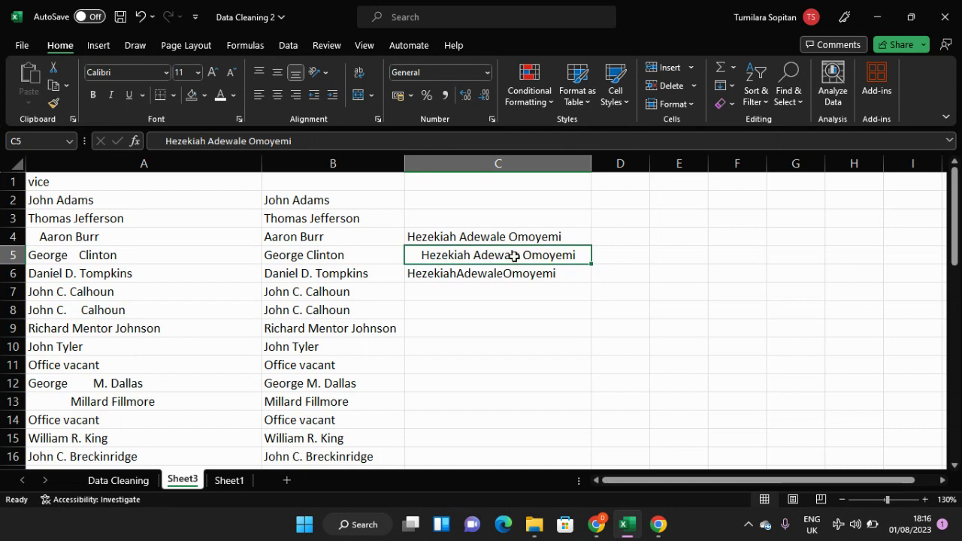
double_click(516, 256)
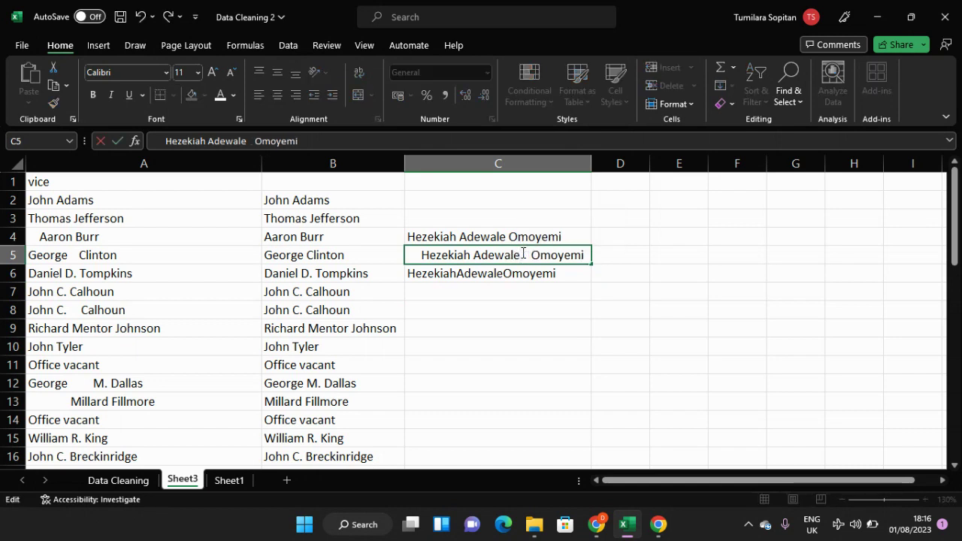
click(536, 287)
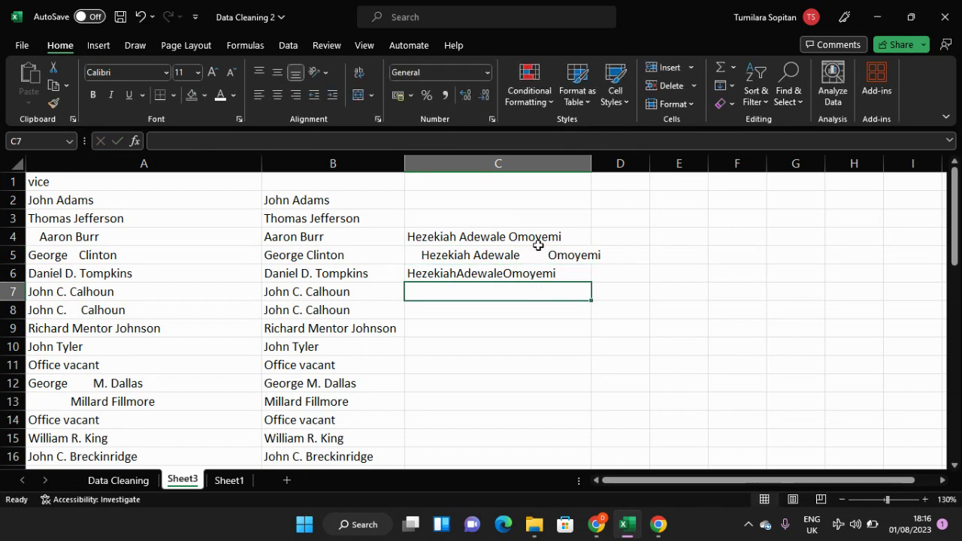
click(537, 164)
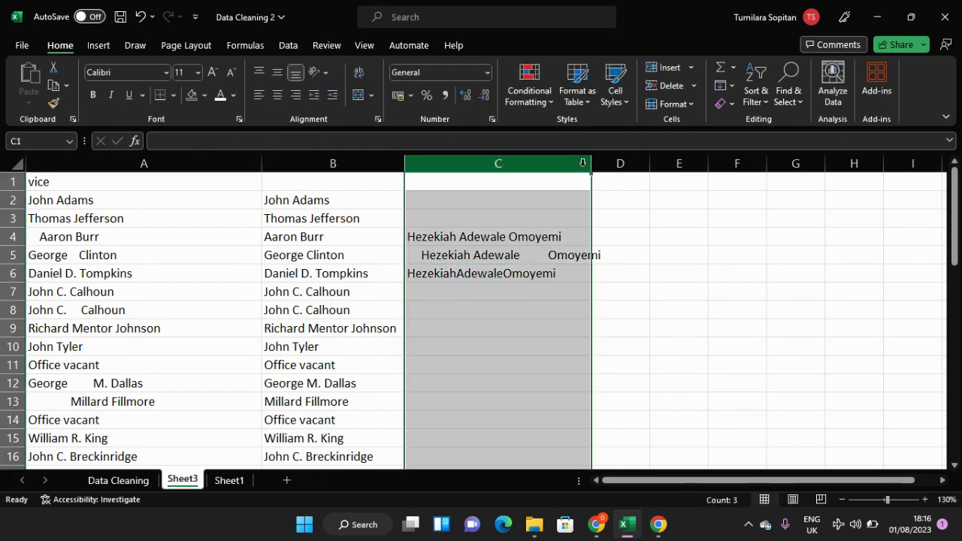
drag(593, 167, 623, 166)
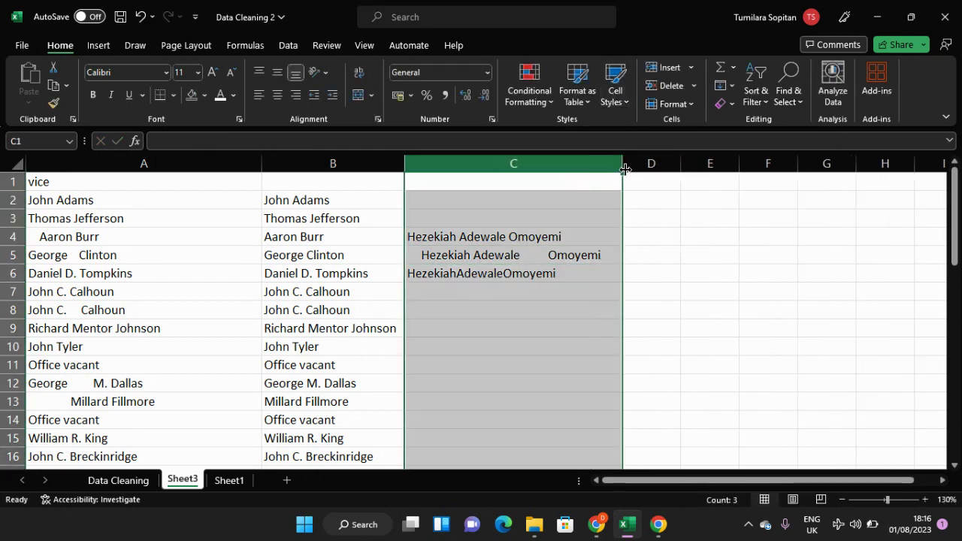
click(562, 280)
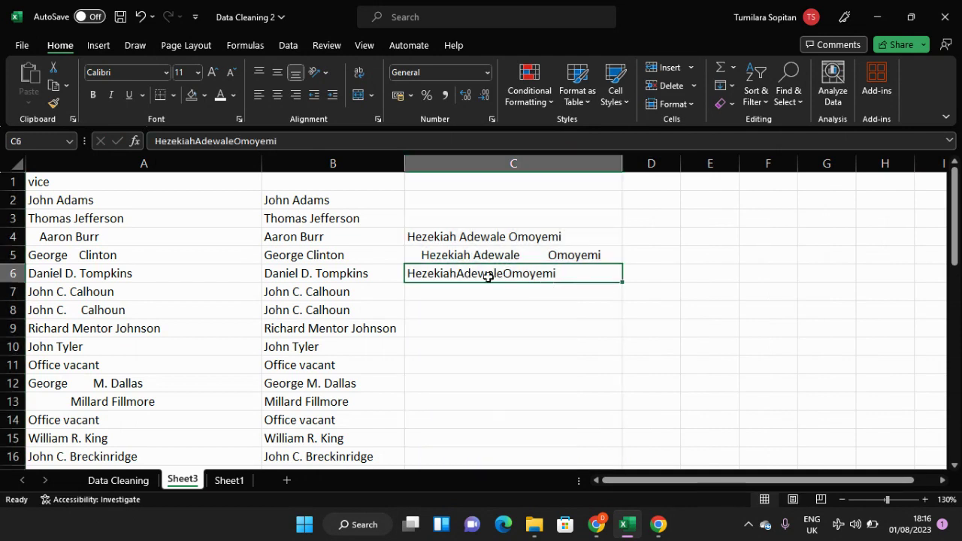
Step: Increase the leading spaces before the sample name in C5, keeping the rest of its text
click(414, 254)
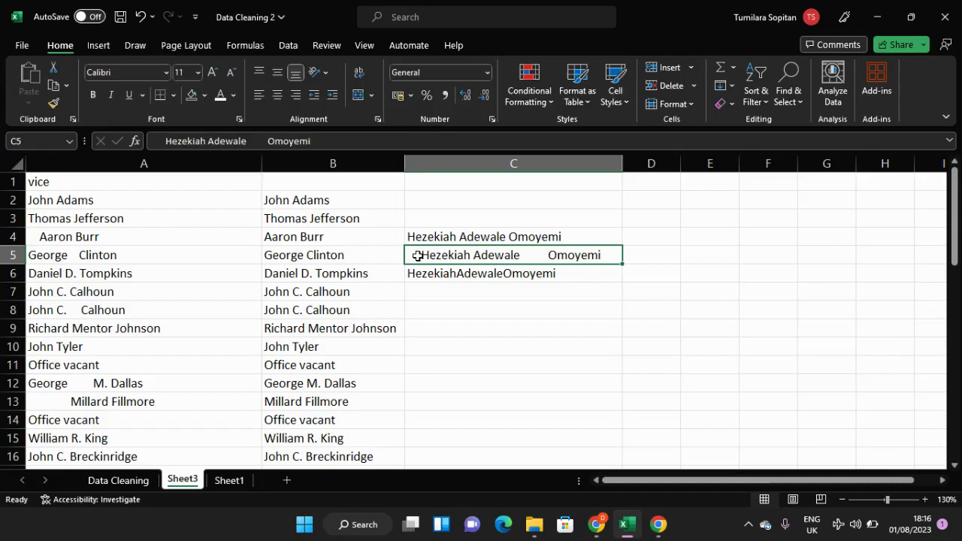
key(BackSpace)
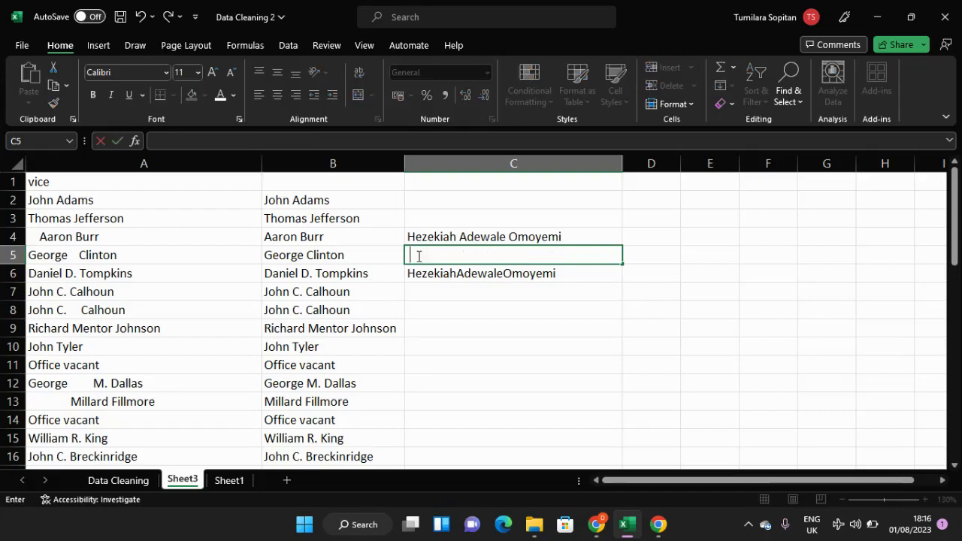
key(ctrl+z)
click(419, 256)
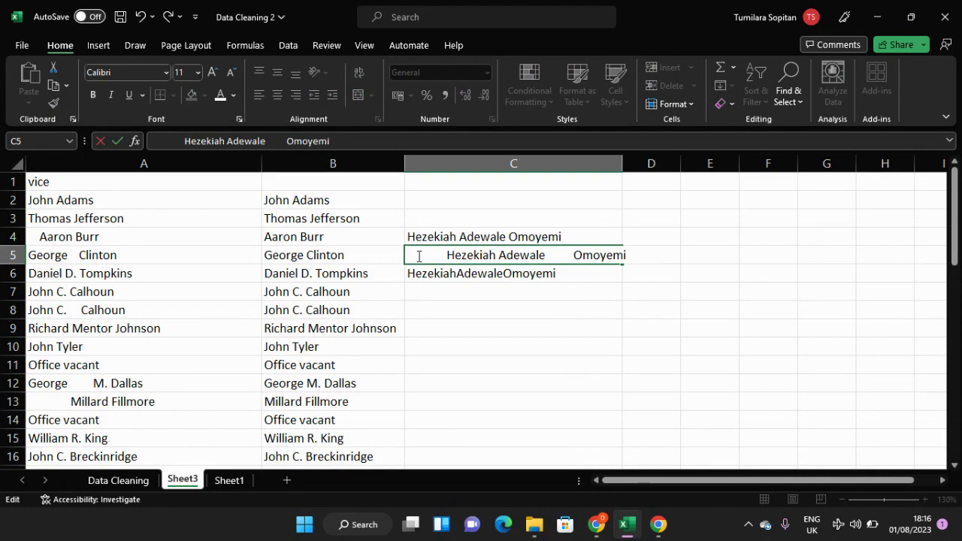
key(BackSpace)
key(BackSpace)
key(BackSpace)
key(BackSpace)
key(BackSpace)
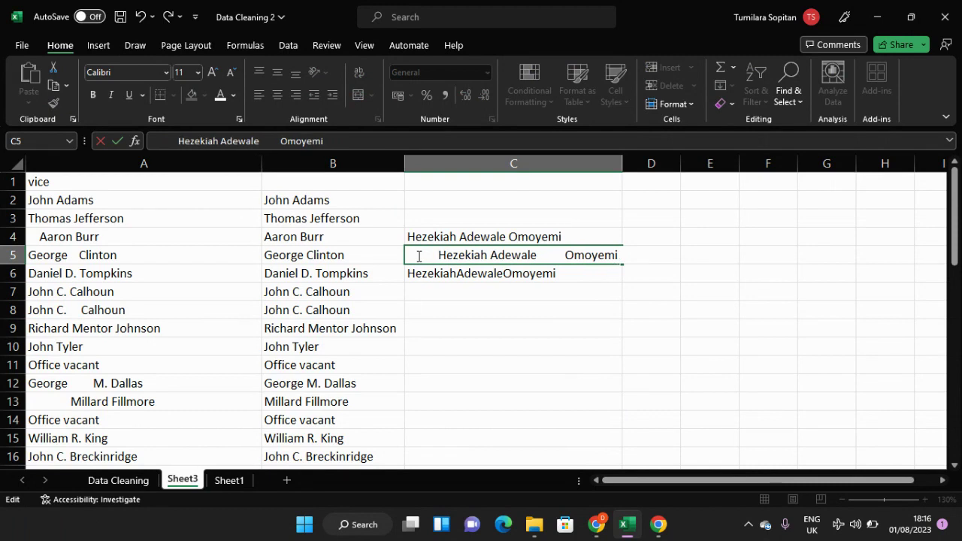
click(517, 290)
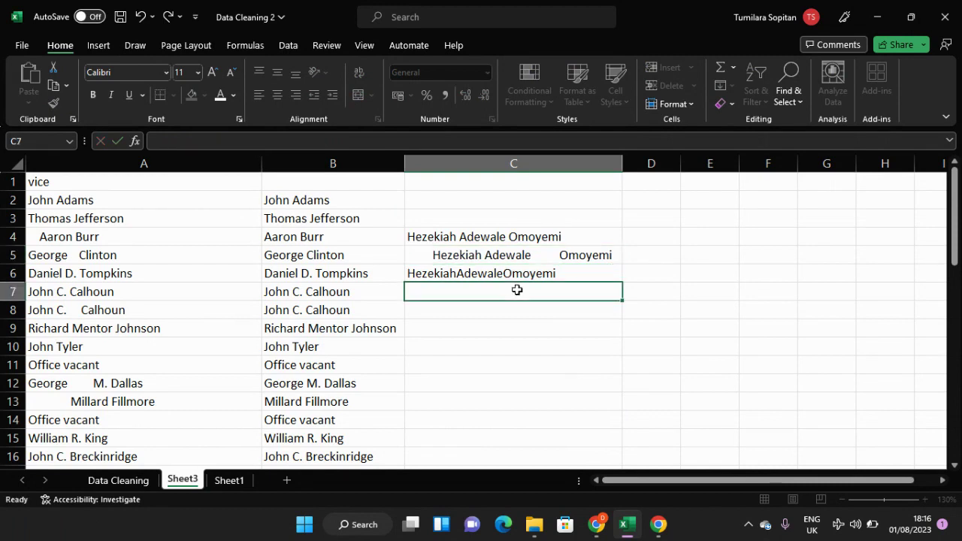
Step: Enter the formula =LEN(C4) in D4 to count the characters of the correctly spaced sample name
click(645, 236)
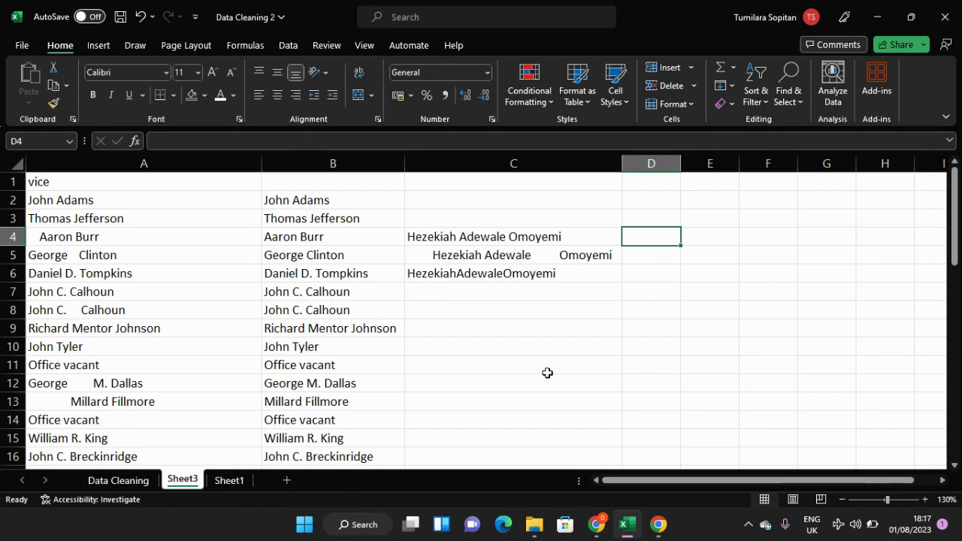
text(=)
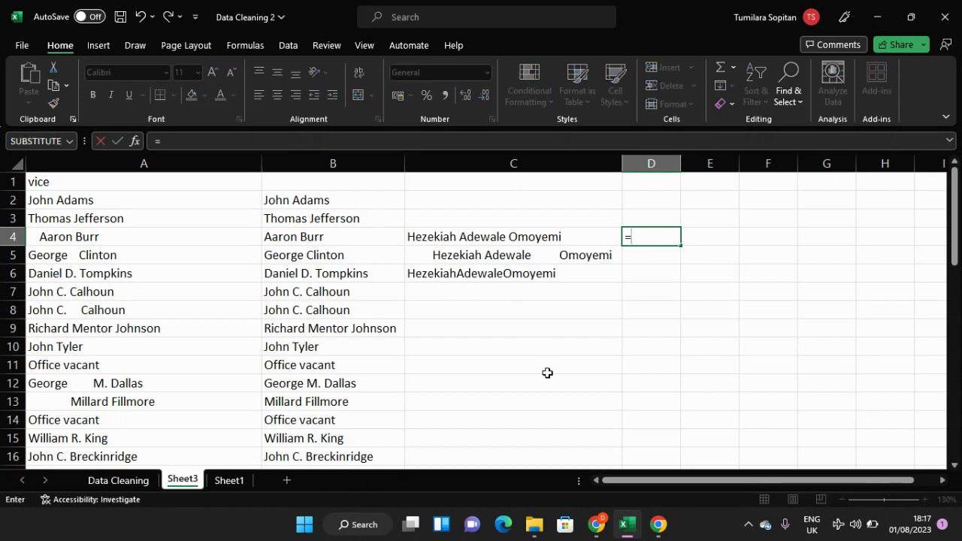
text(len)
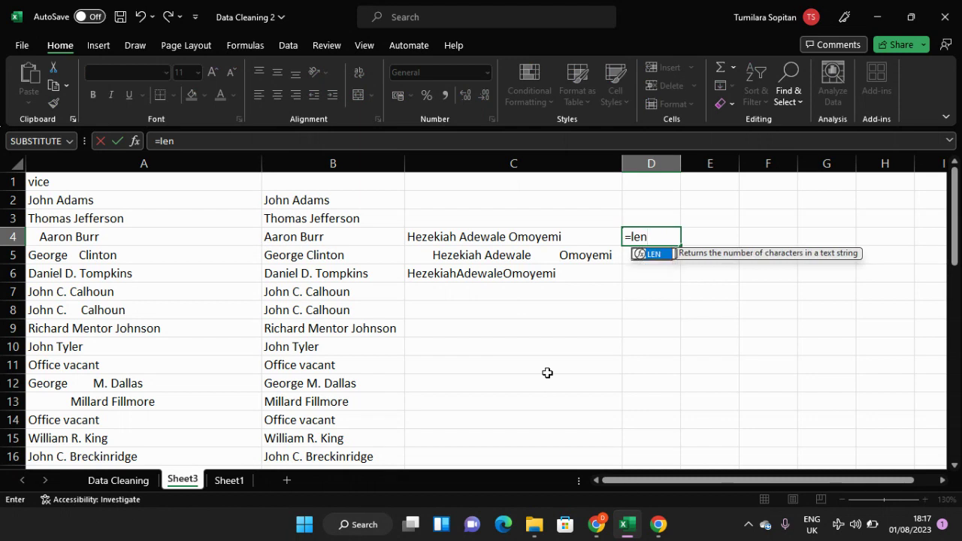
key(Tab)
click(524, 235)
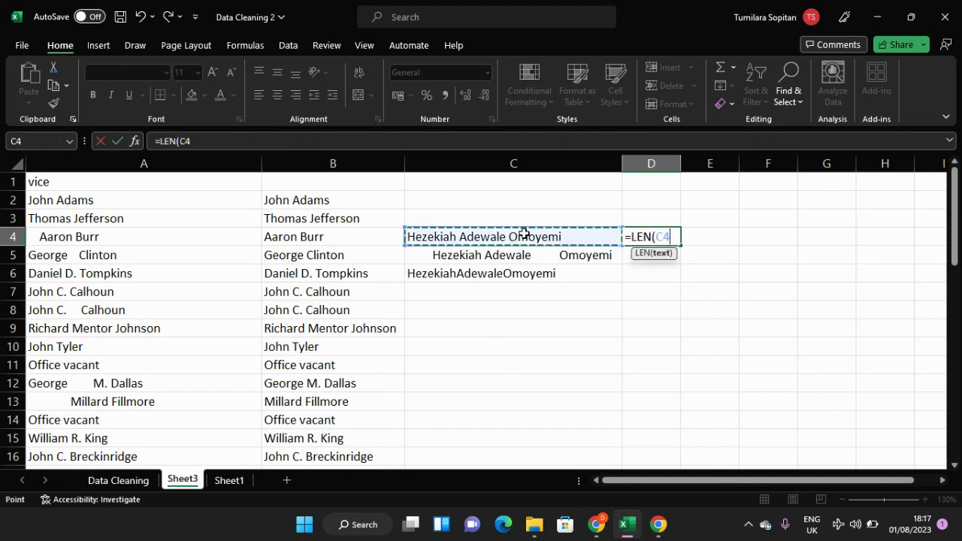
key(Return)
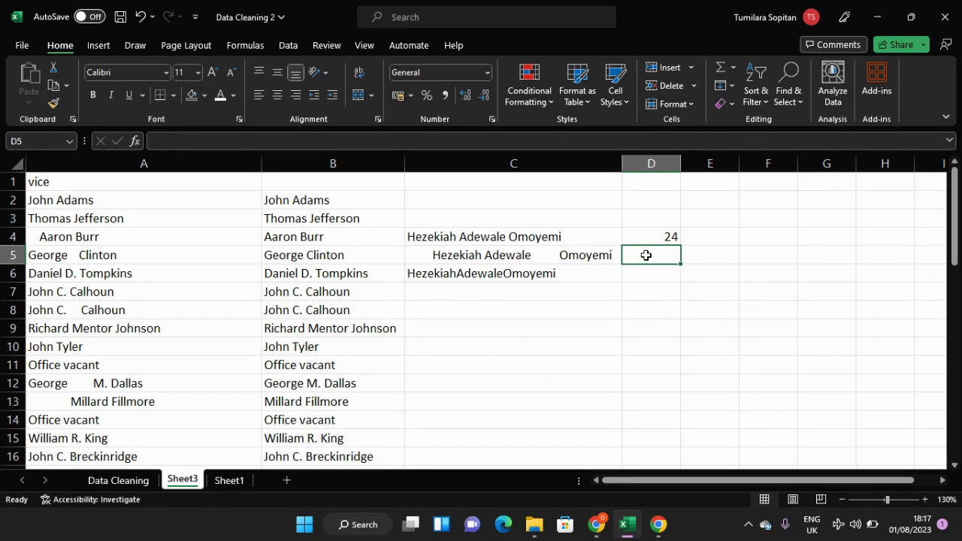
Step: Enter the formula =LEN(C5) in D5 to count the characters of the irregularly spaced sample name
text(=le)
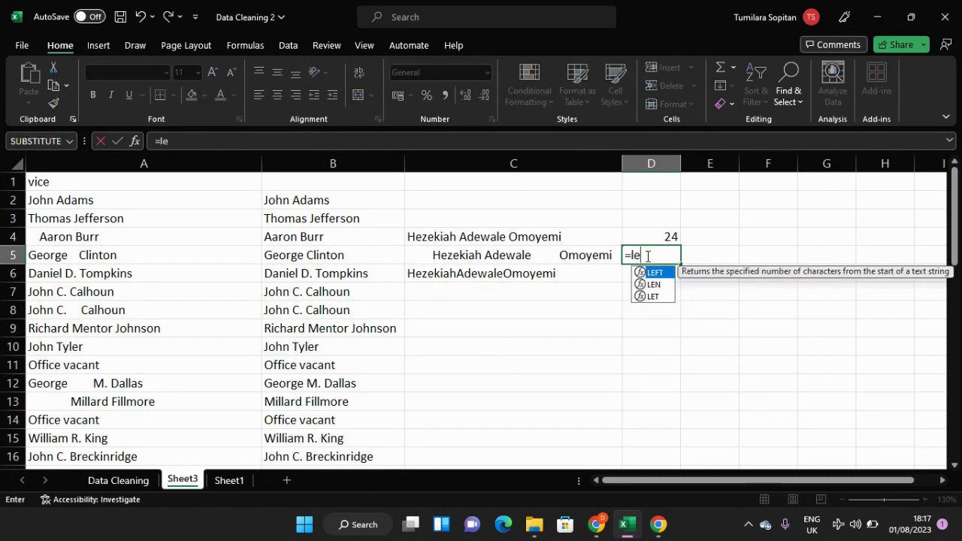
text(n)
key(Tab)
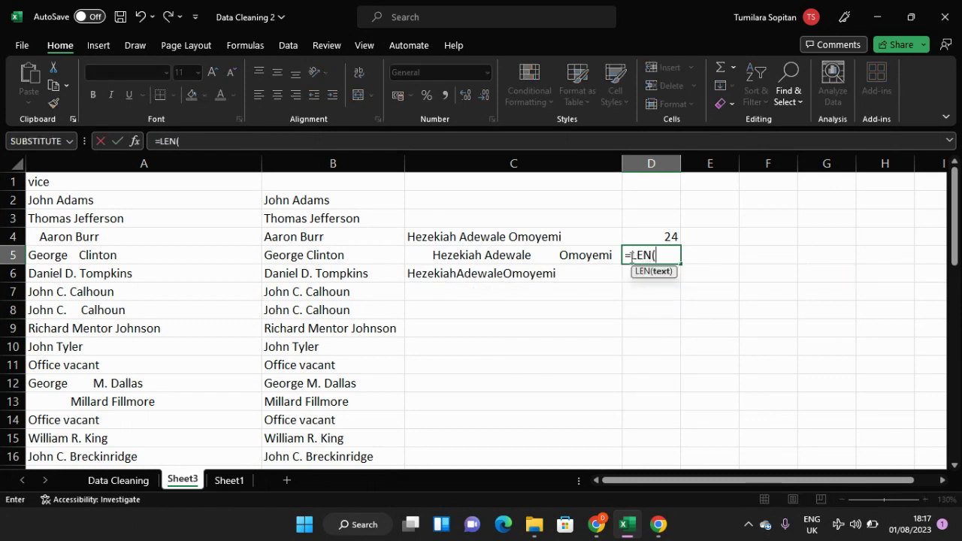
click(551, 259)
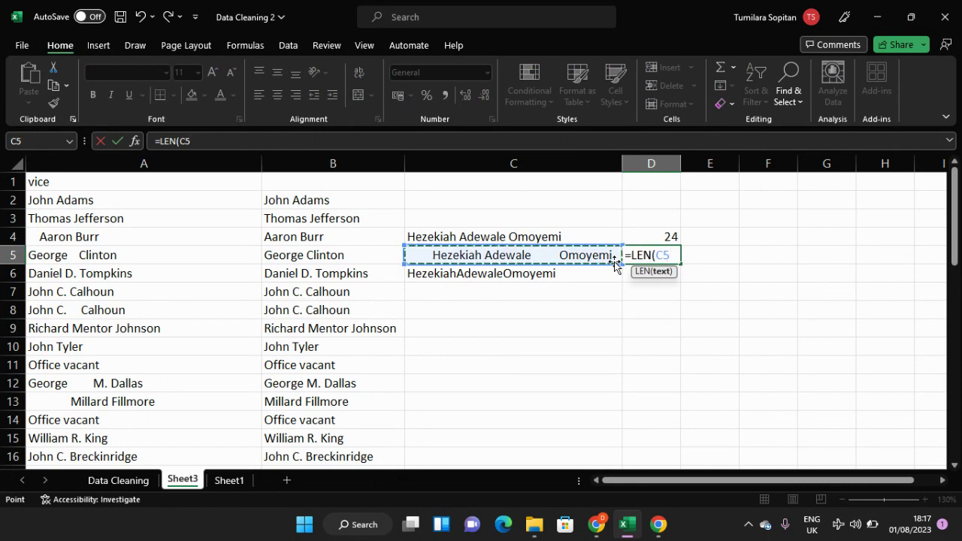
key(Return)
click(649, 255)
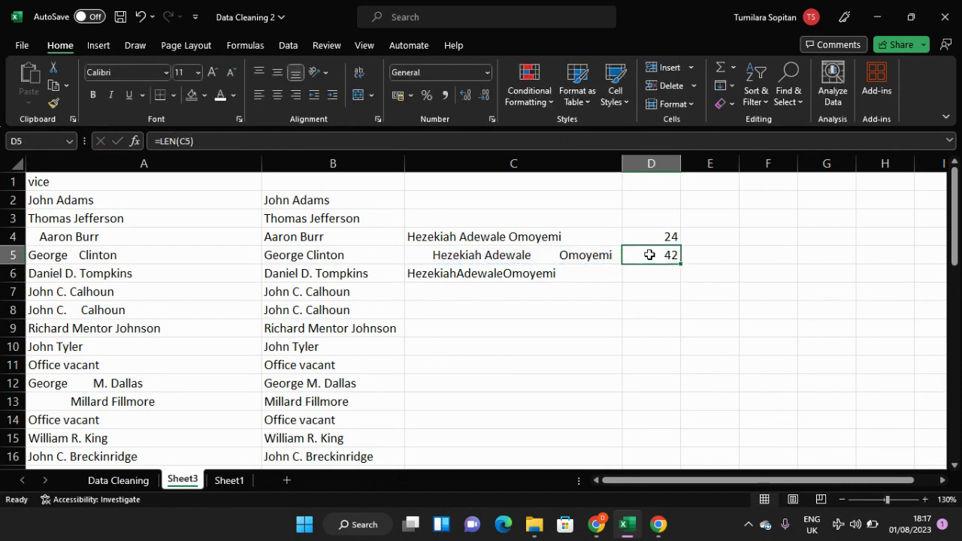
Step: Enter the formula =LEN(C6) in D6 to count the characters of the sample name without spaces
click(646, 276)
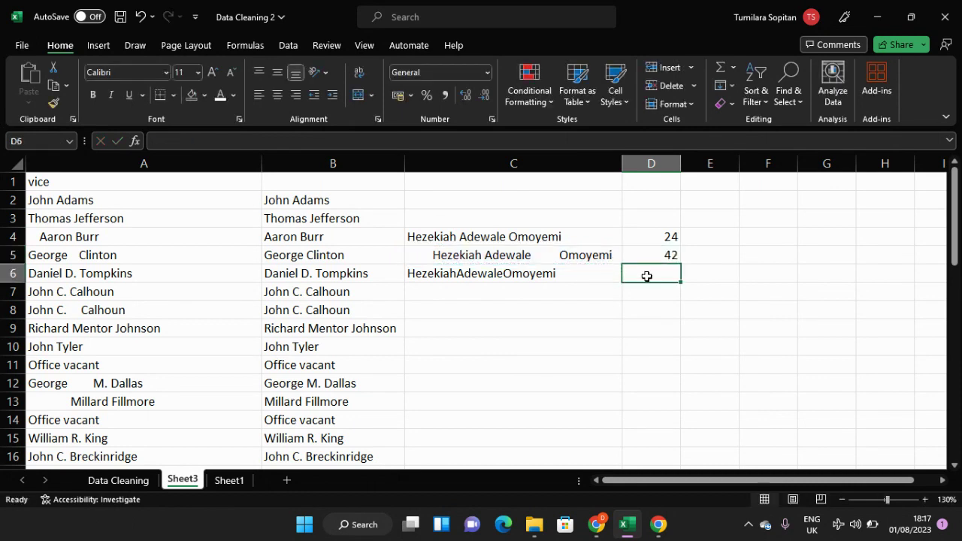
text(=len)
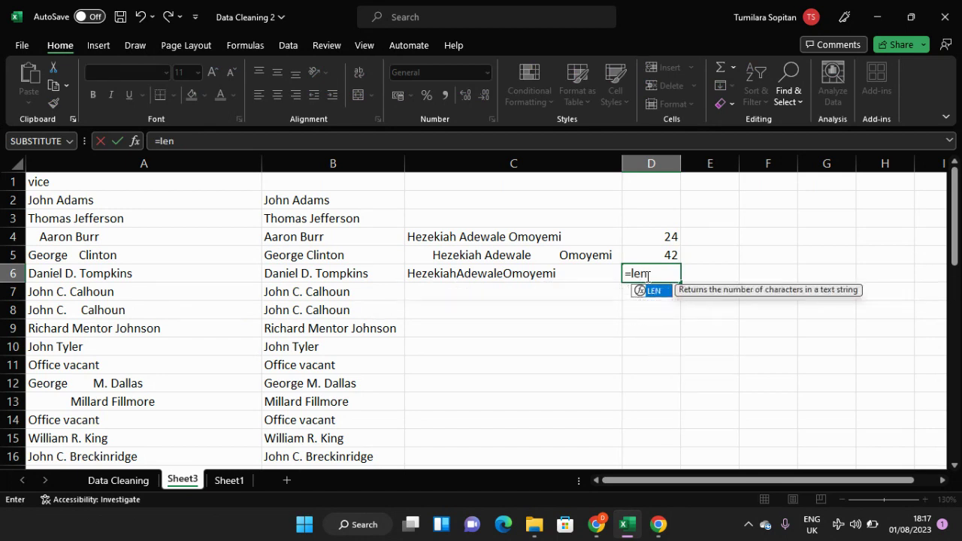
key(Tab)
click(554, 275)
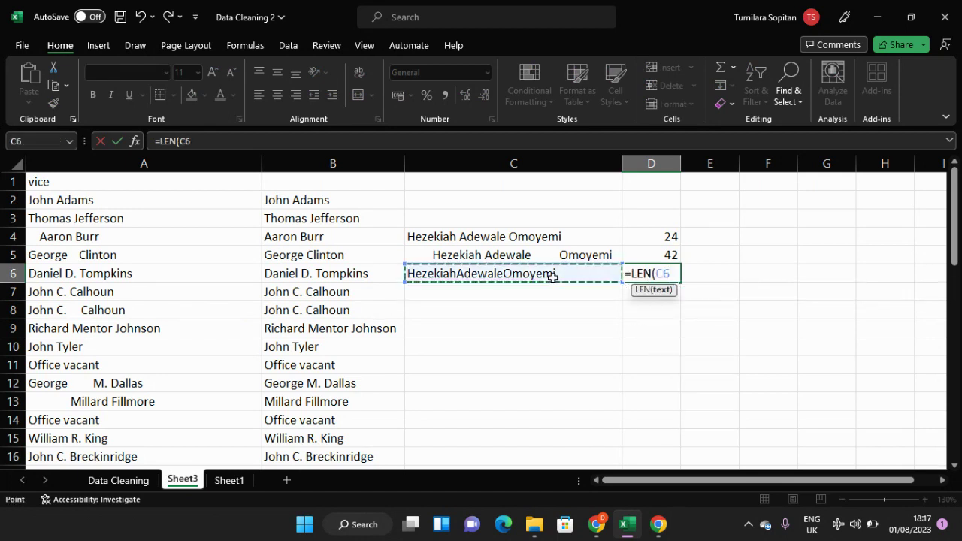
key(Return)
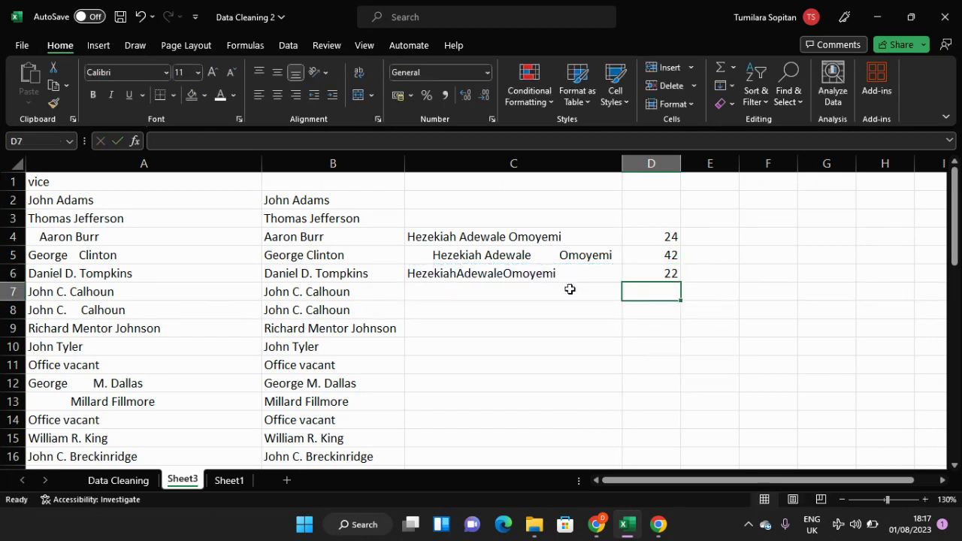
Step: Add four more leading spaces before the sample name in C5 to show the effect on its character count
click(668, 234)
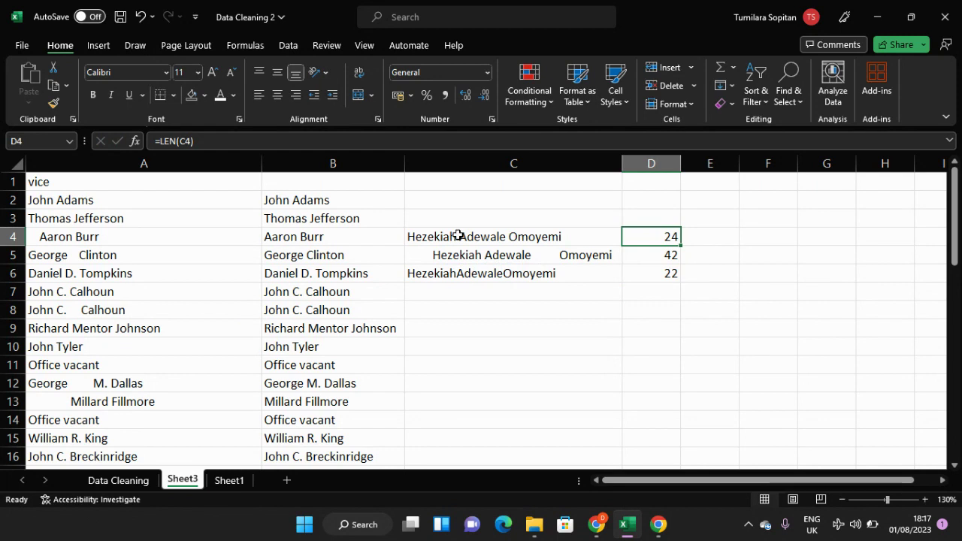
click(427, 256)
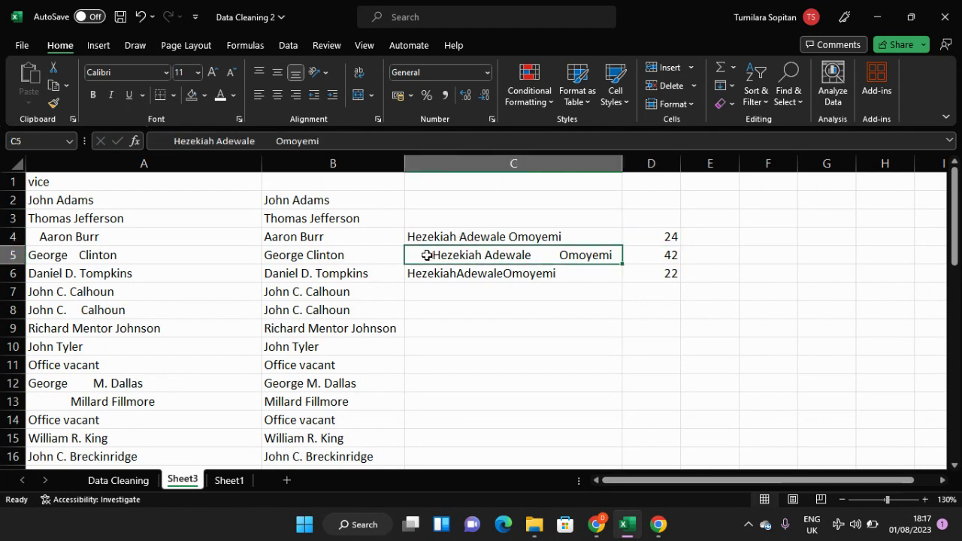
double_click(427, 256)
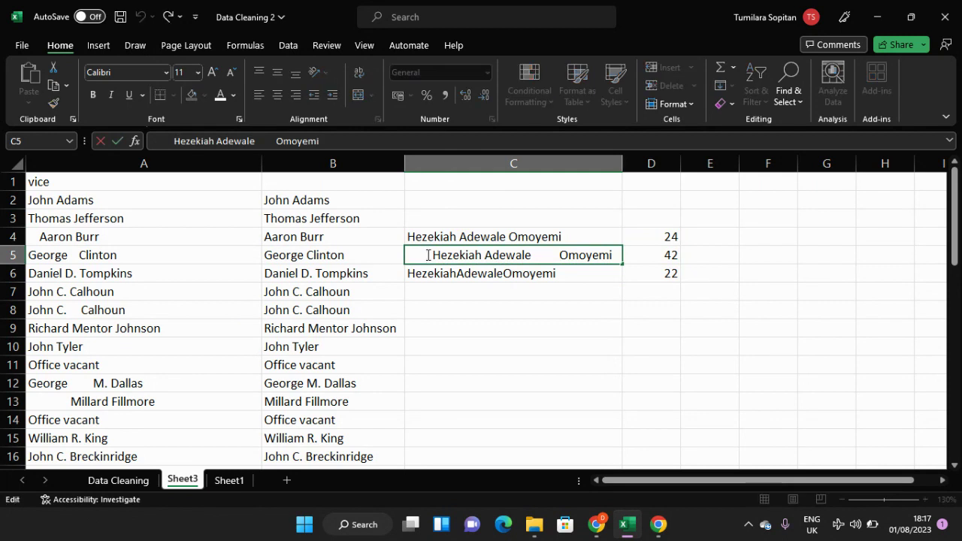
click(469, 290)
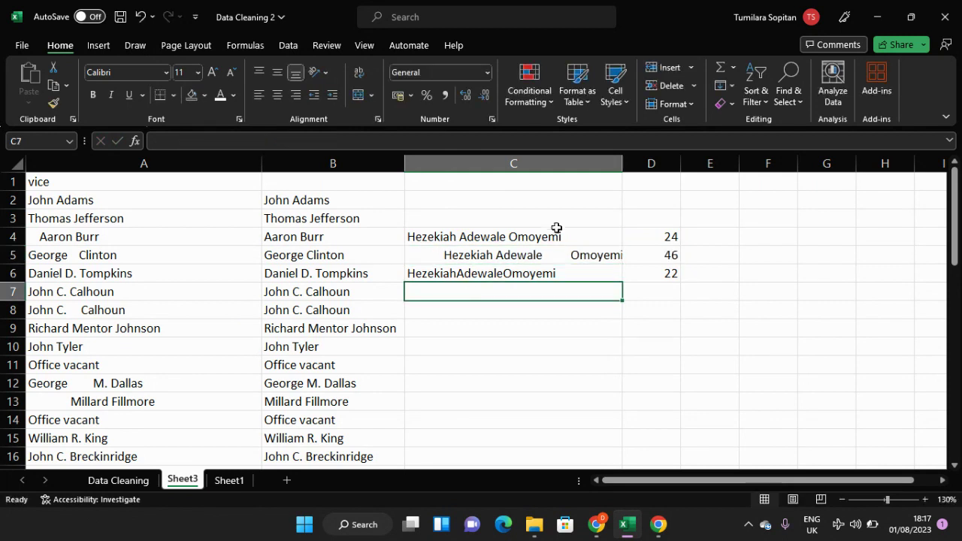
Step: Remove seven of the extra spaces before the last name in C5, keeping the leading spaces
click(533, 256)
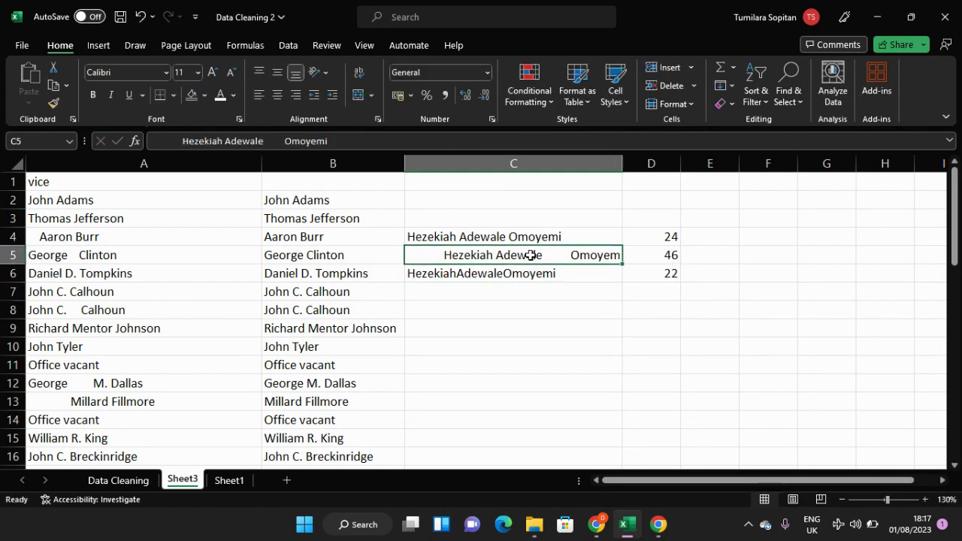
double_click(567, 256)
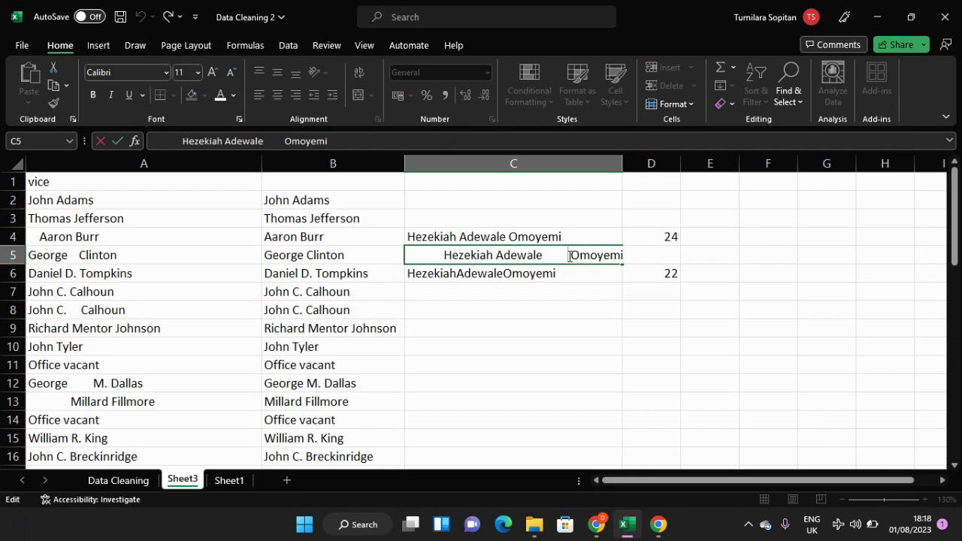
key(BackSpace)
key(BackSpace)
key(BackSpace)
key(BackSpace)
key(BackSpace)
key(BackSpace)
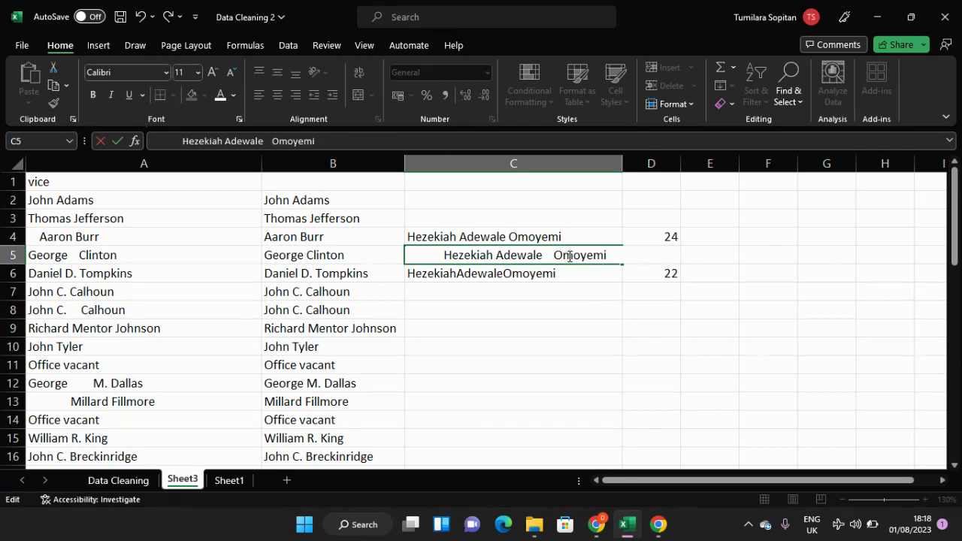
key(Return)
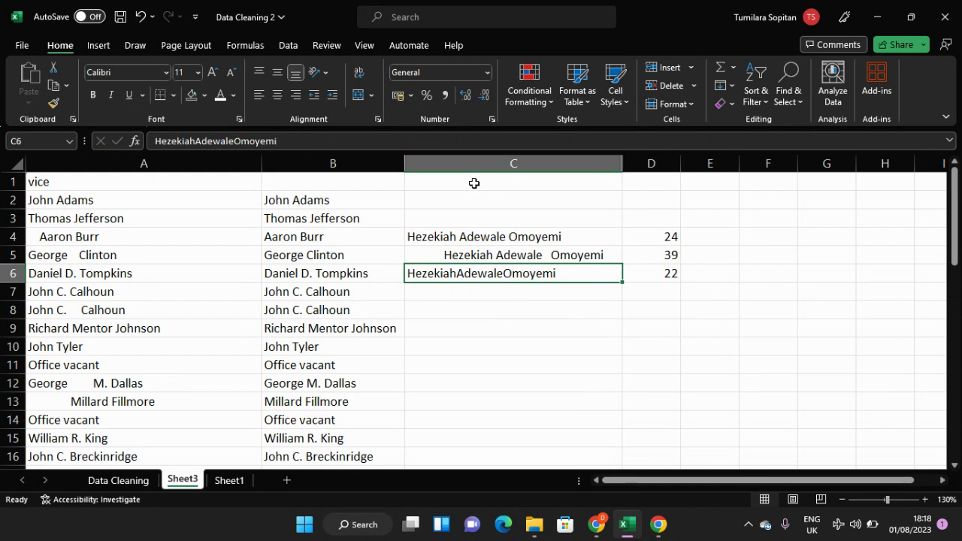
Step: Clear the sample names and their LEN formulas from the range C3:D6
drag(460, 222, 679, 283)
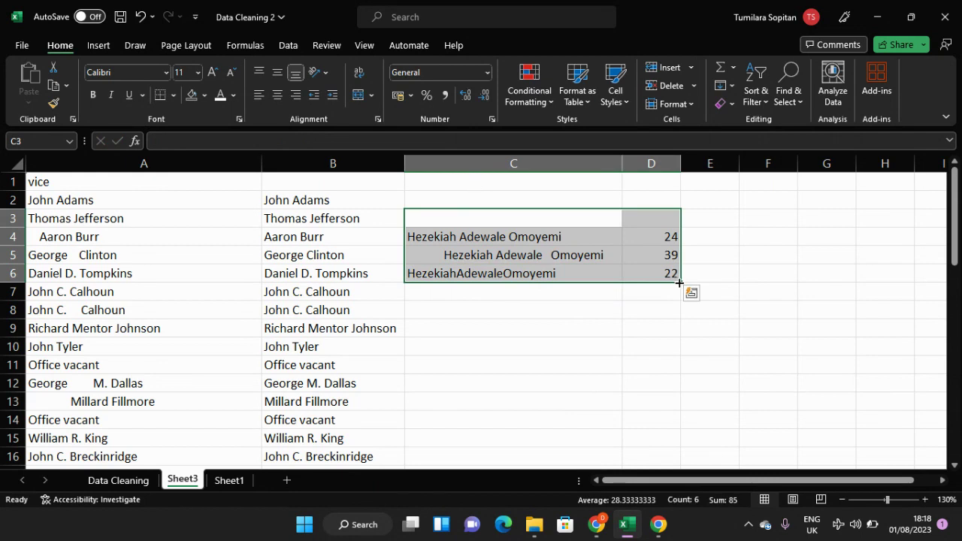
key(Delete)
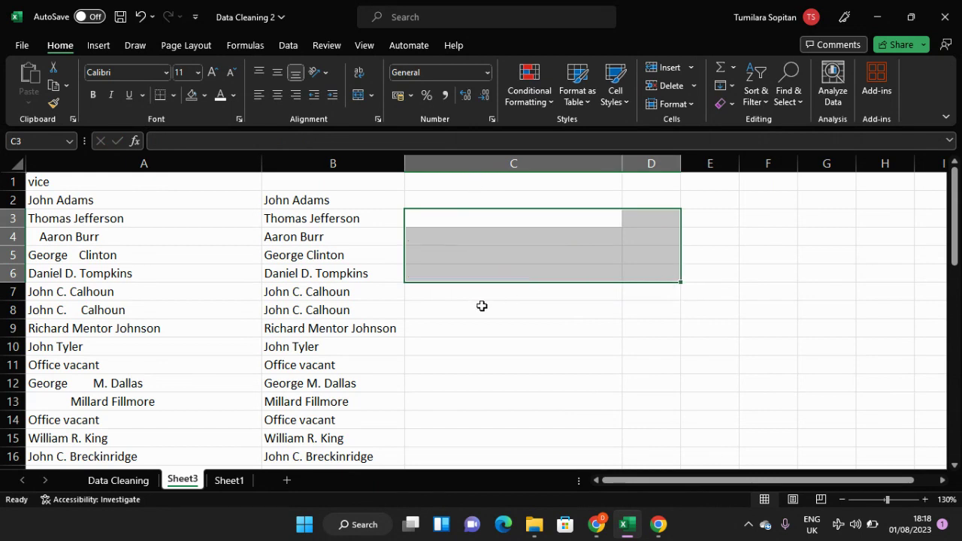
click(479, 307)
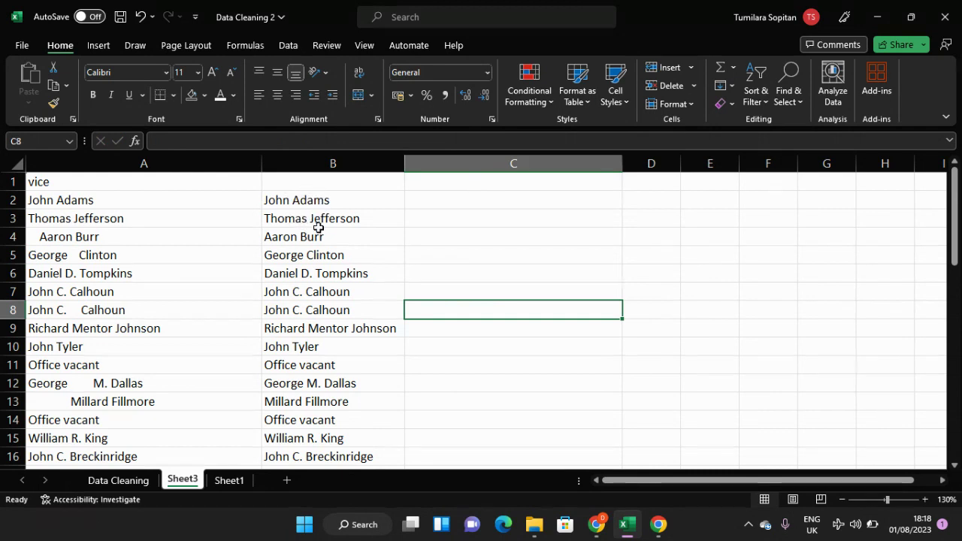
Step: Set up Text to Columns for column B as delimited data, with Space as the only delimiter instead of Tab
click(333, 164)
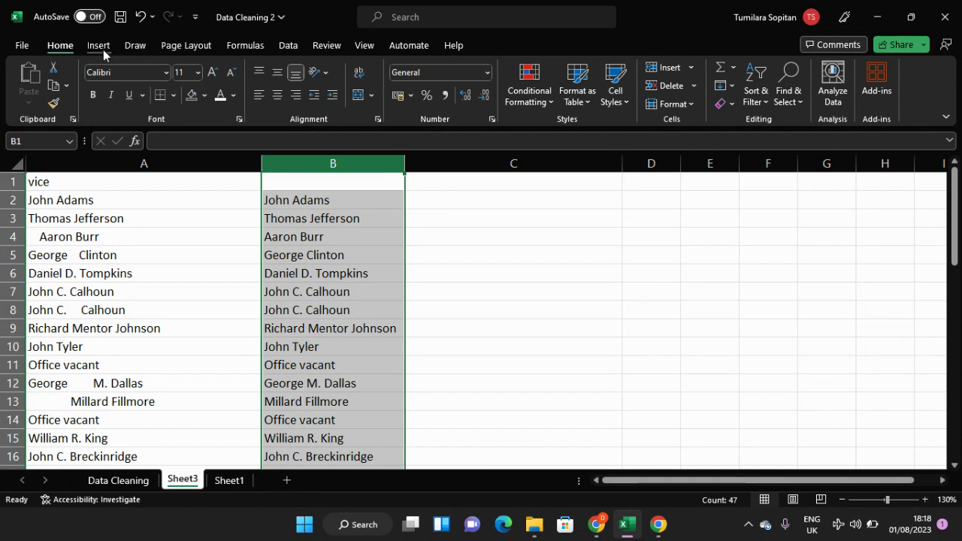
click(291, 45)
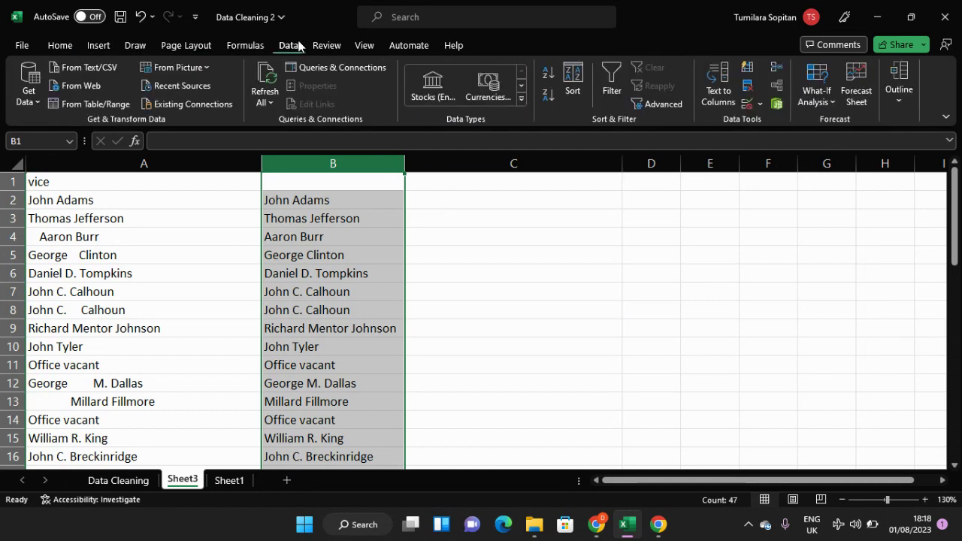
click(719, 89)
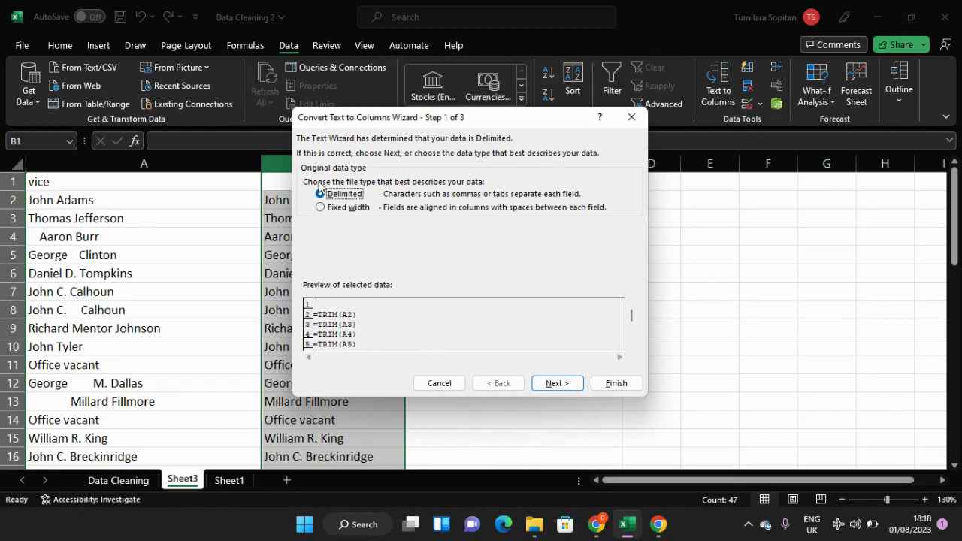
click(567, 383)
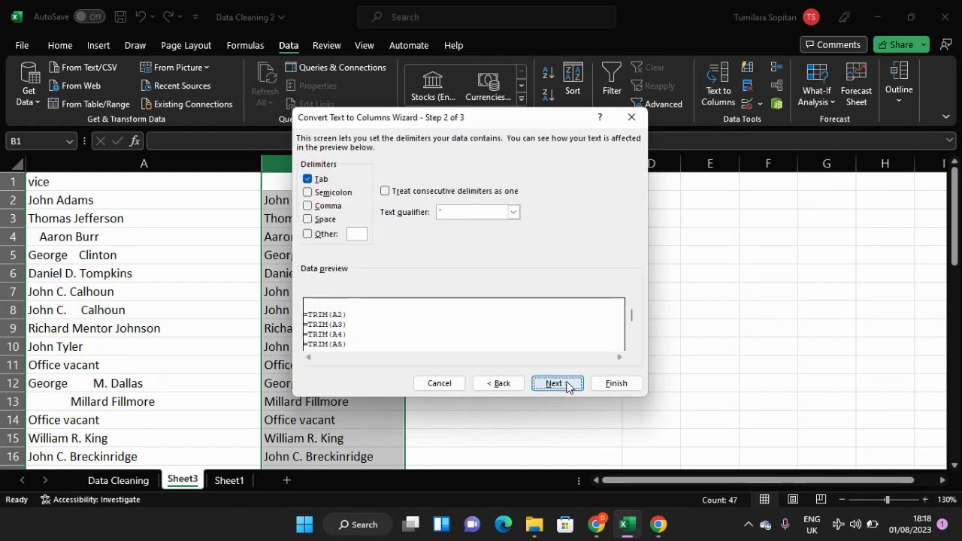
click(307, 179)
click(308, 219)
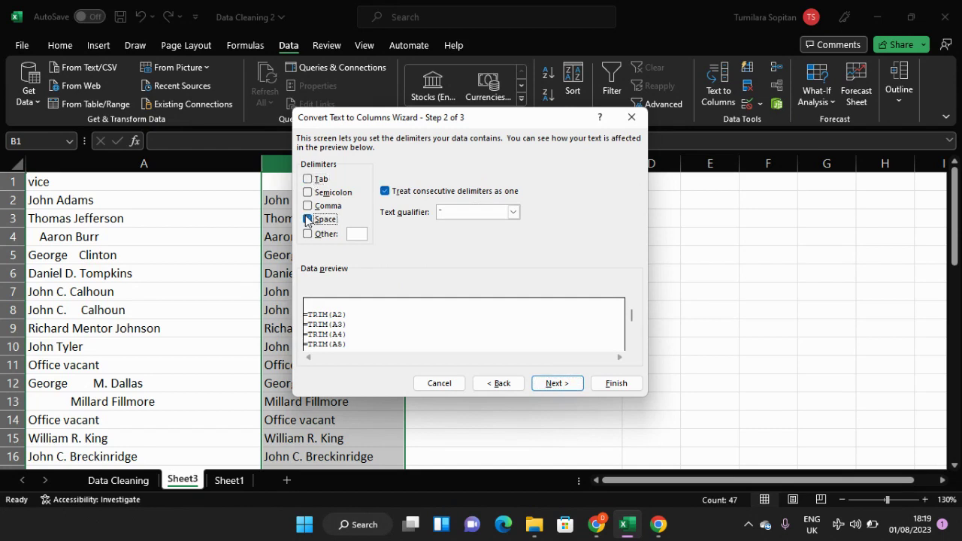
click(555, 383)
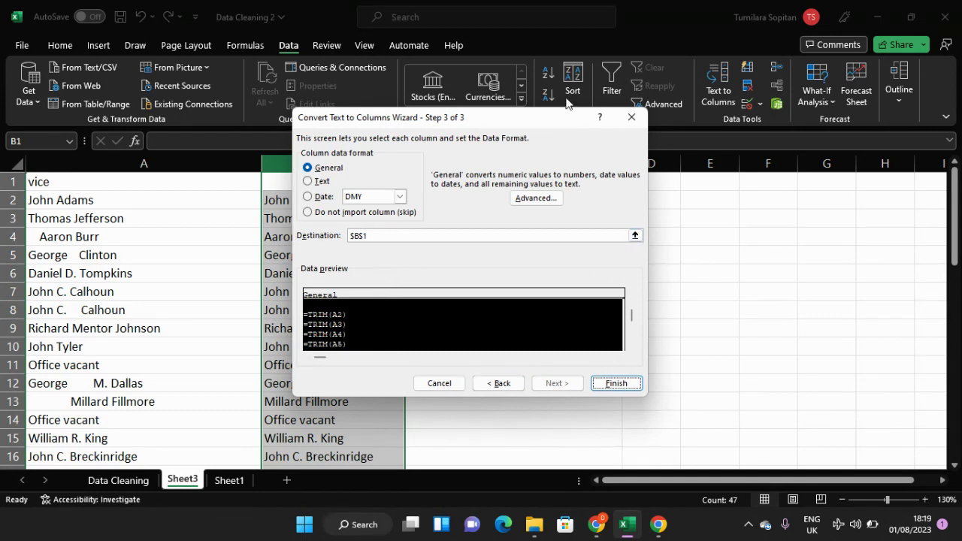
Step: Set the Text to Columns destination to C2, keep the General format, and finish the conversion
drag(565, 118, 753, 139)
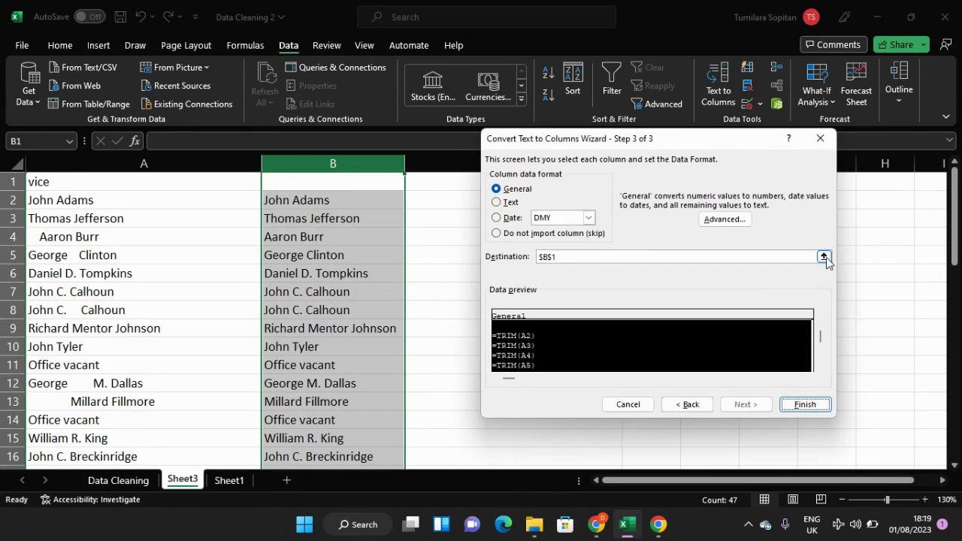
click(824, 256)
click(468, 188)
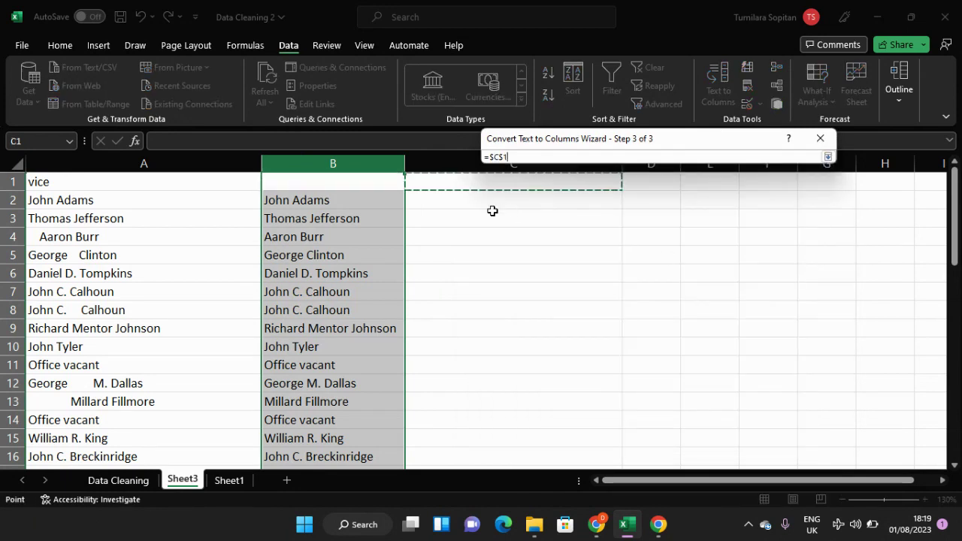
click(493, 203)
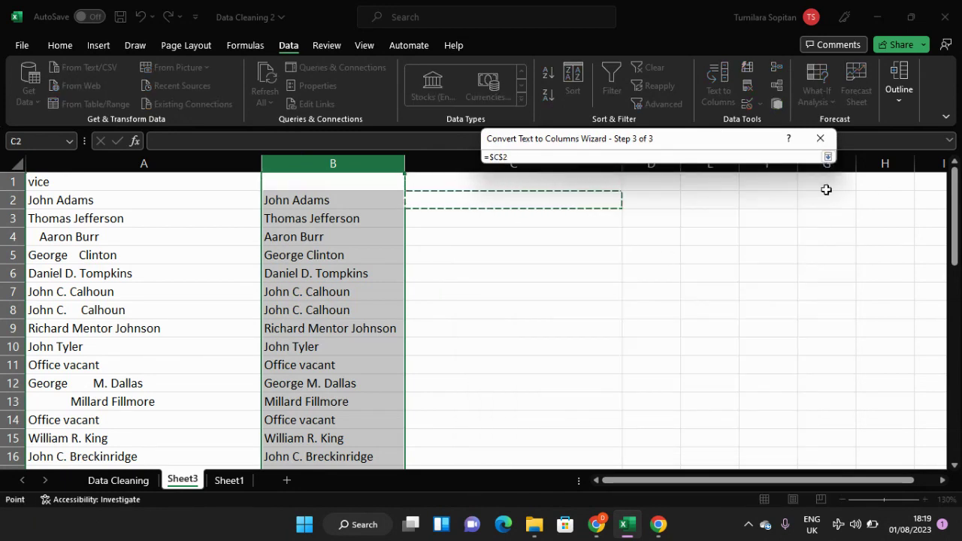
click(828, 157)
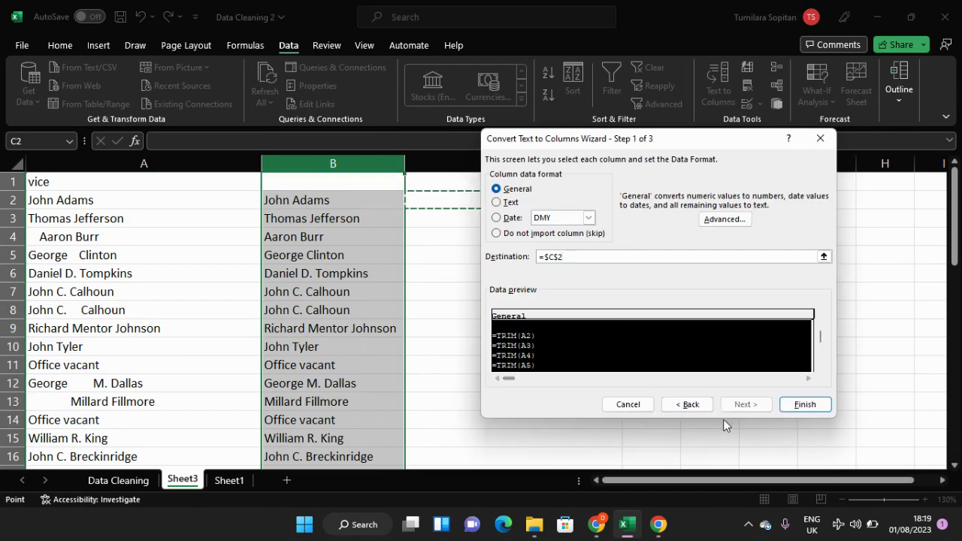
click(821, 407)
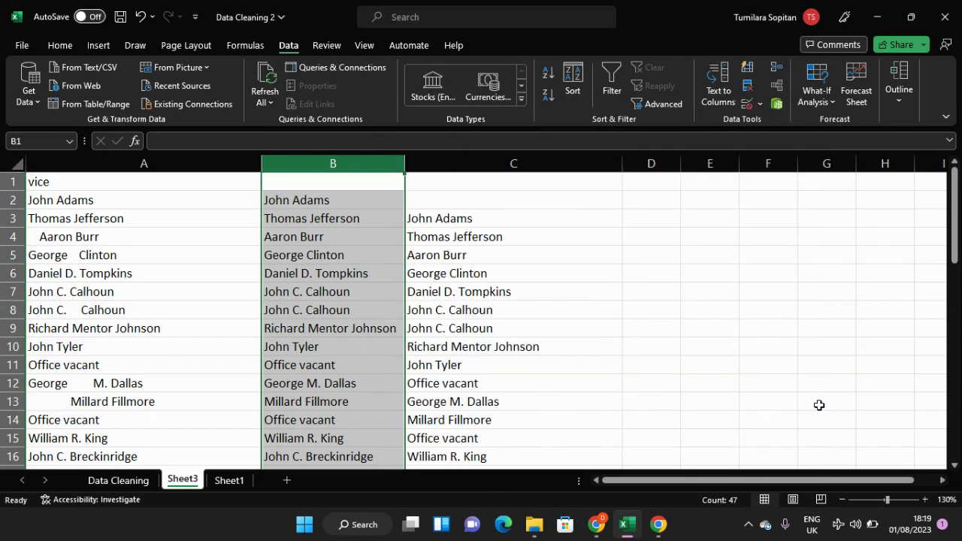
Step: Check the formula behind the converted name in C3, and delete the whole column C
click(474, 223)
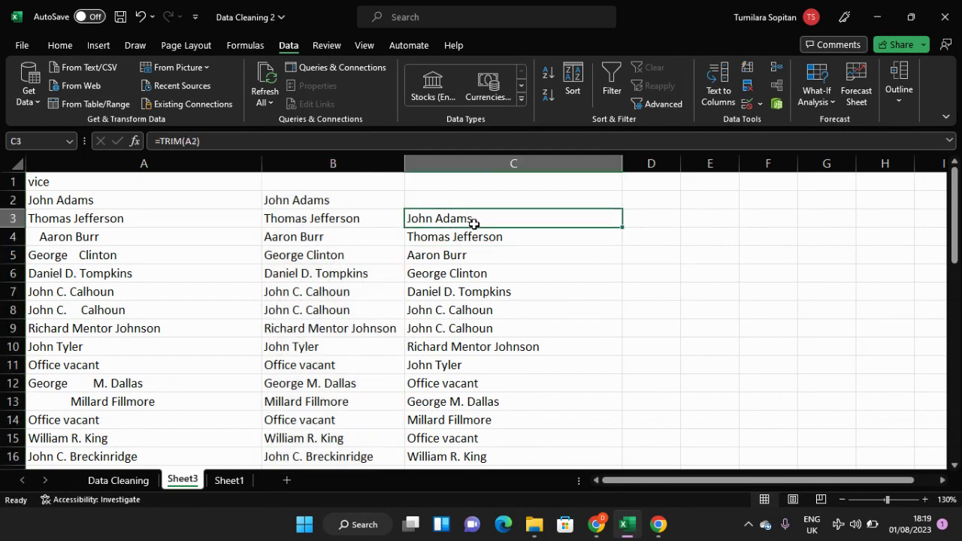
click(490, 166)
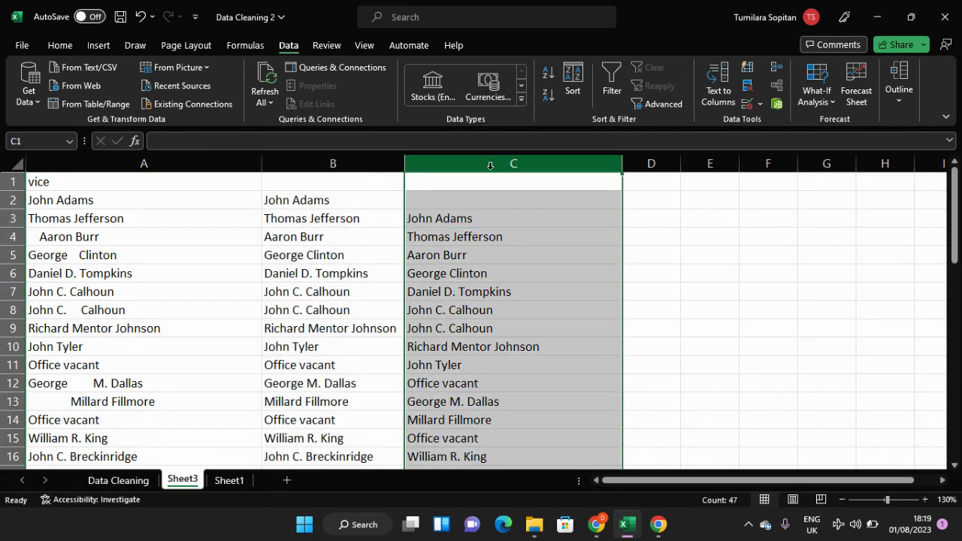
right_click(490, 168)
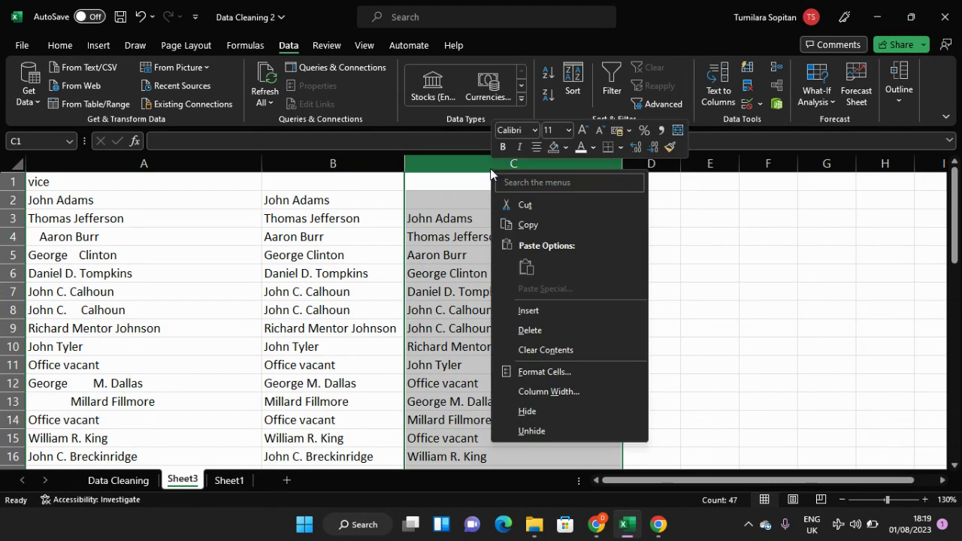
click(529, 330)
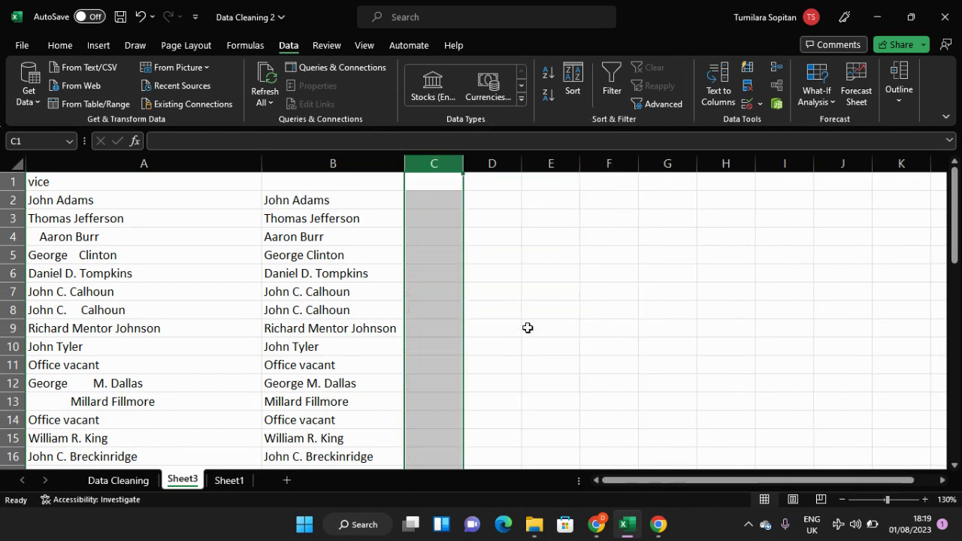
Step: Format the trimmed names in B2:B48 as Text, and check the formula behind the name in B3
click(335, 178)
click(335, 164)
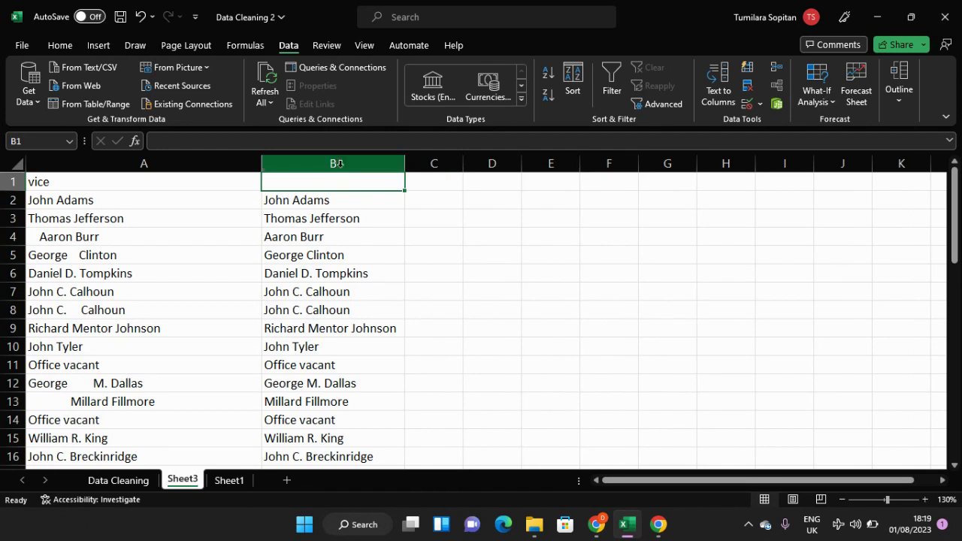
click(342, 179)
click(347, 197)
drag(347, 197, 353, 446)
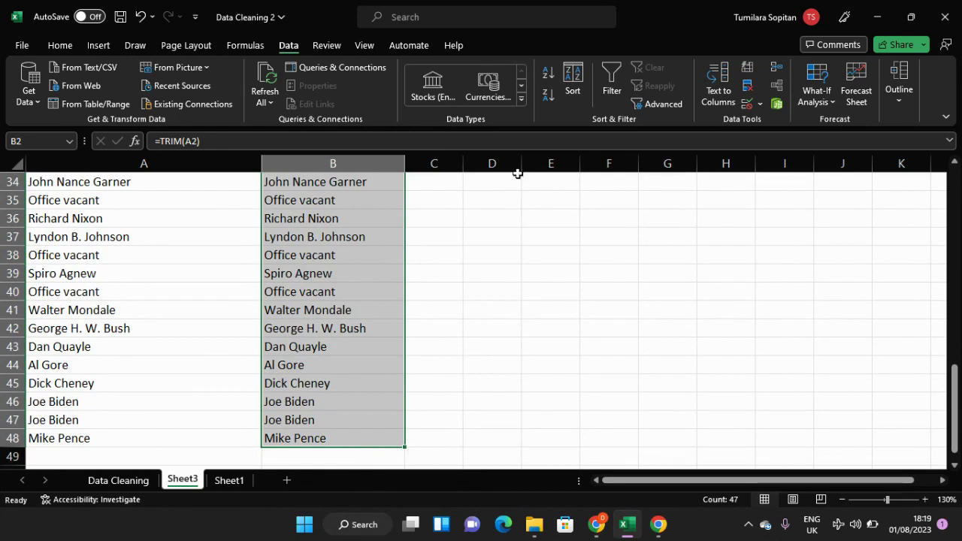
click(61, 45)
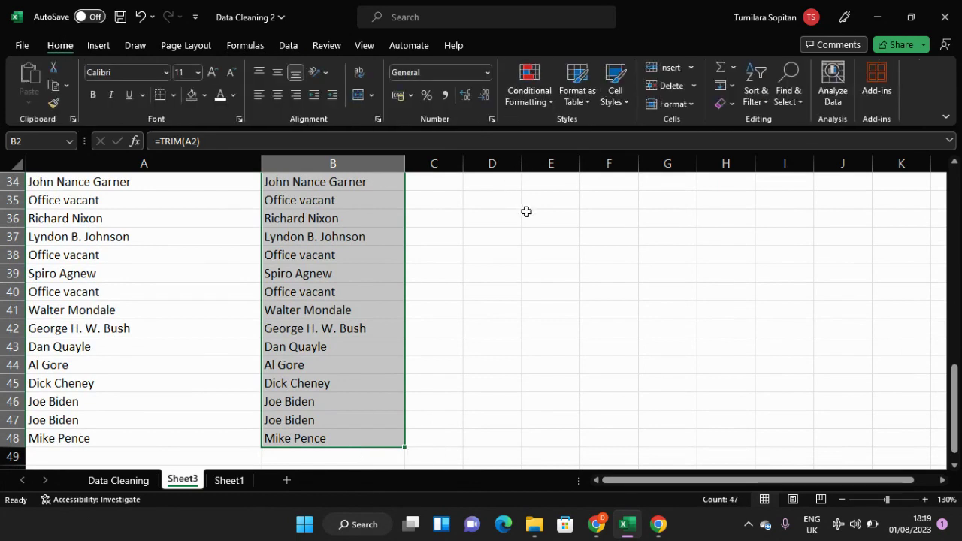
scroll(527, 211, up, 11)
key(ctrl+1)
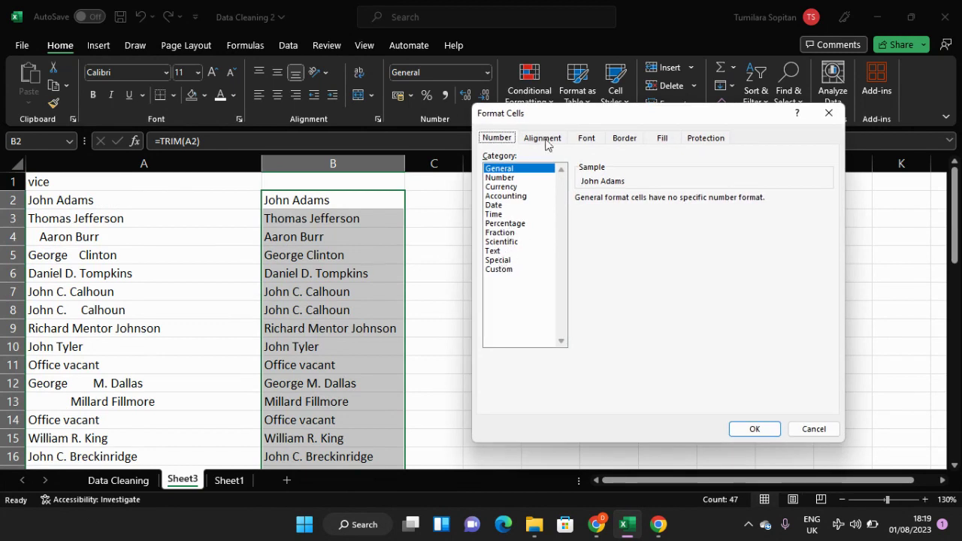
click(499, 252)
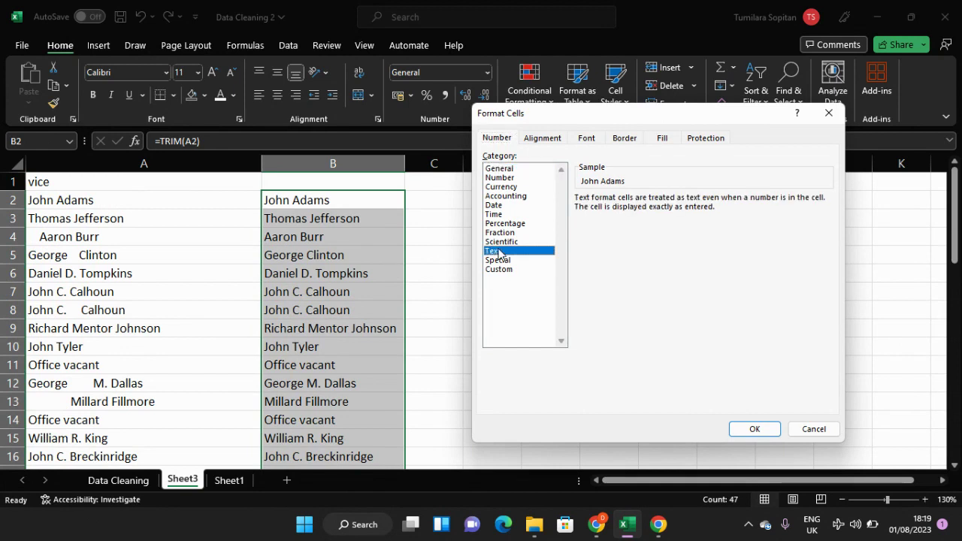
click(757, 429)
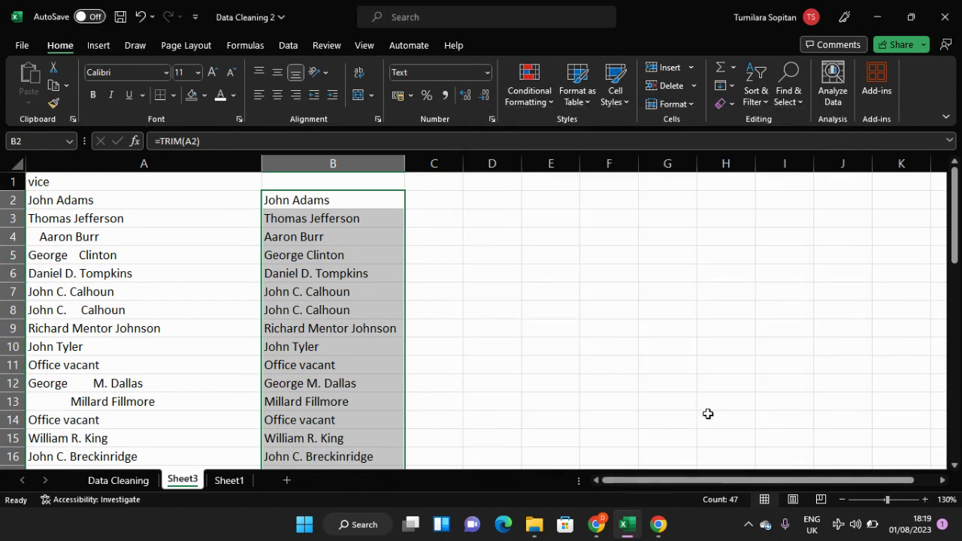
click(355, 216)
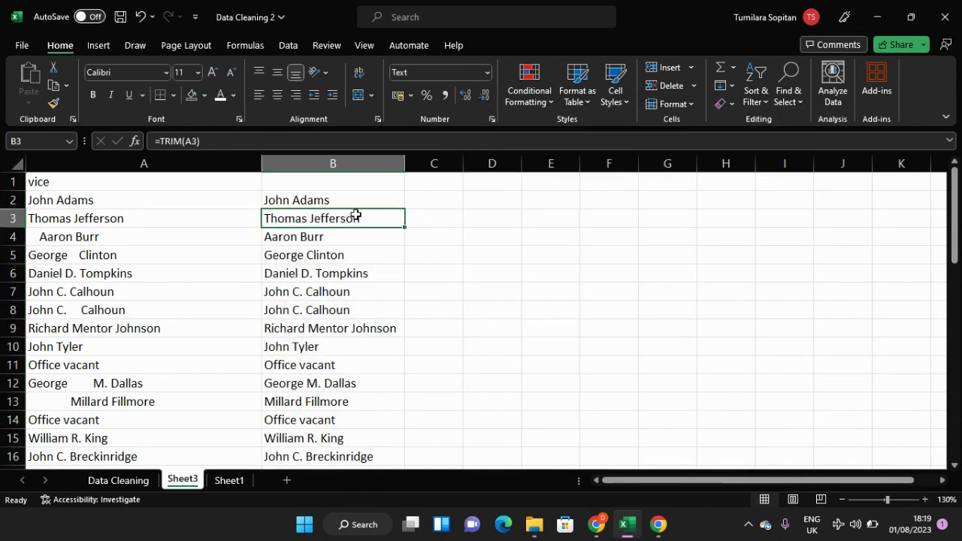
click(354, 163)
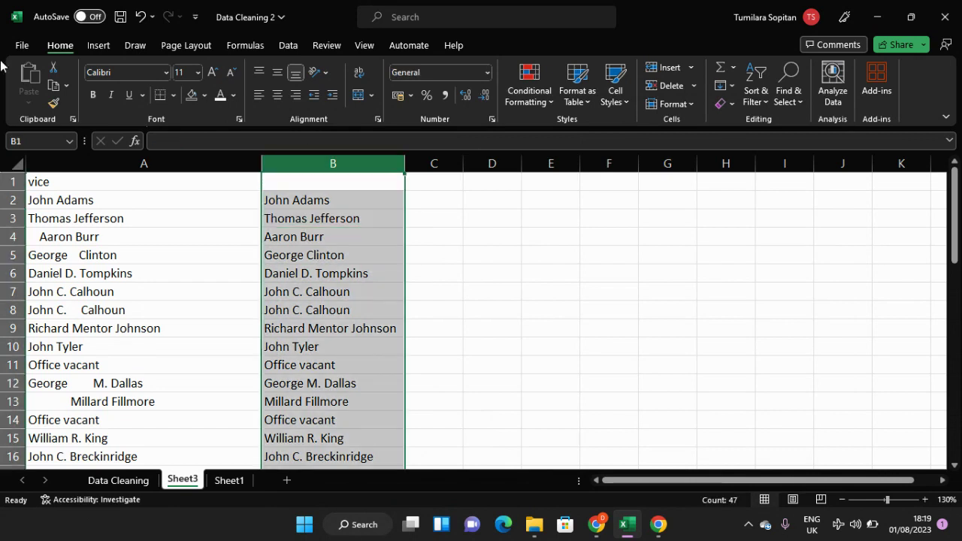
click(487, 73)
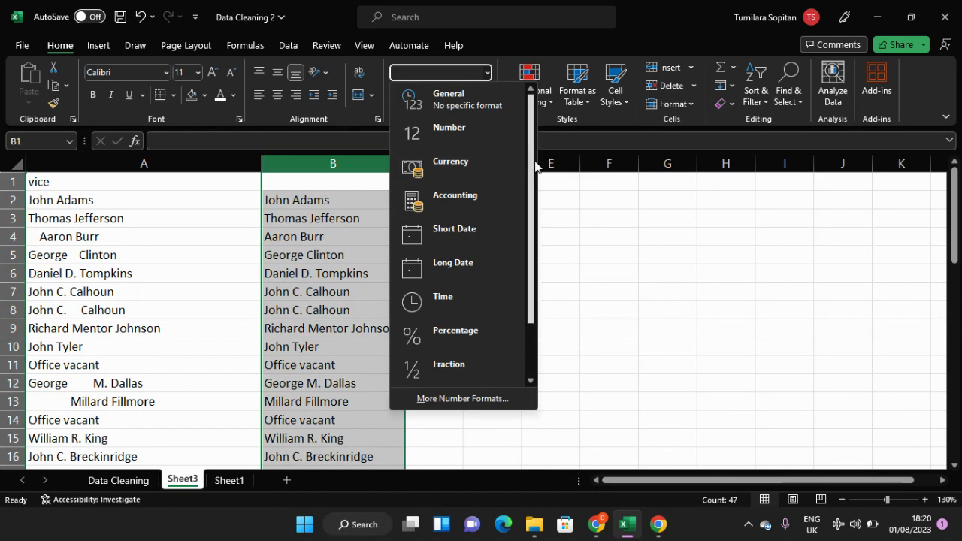
scroll(529, 250, down, 2)
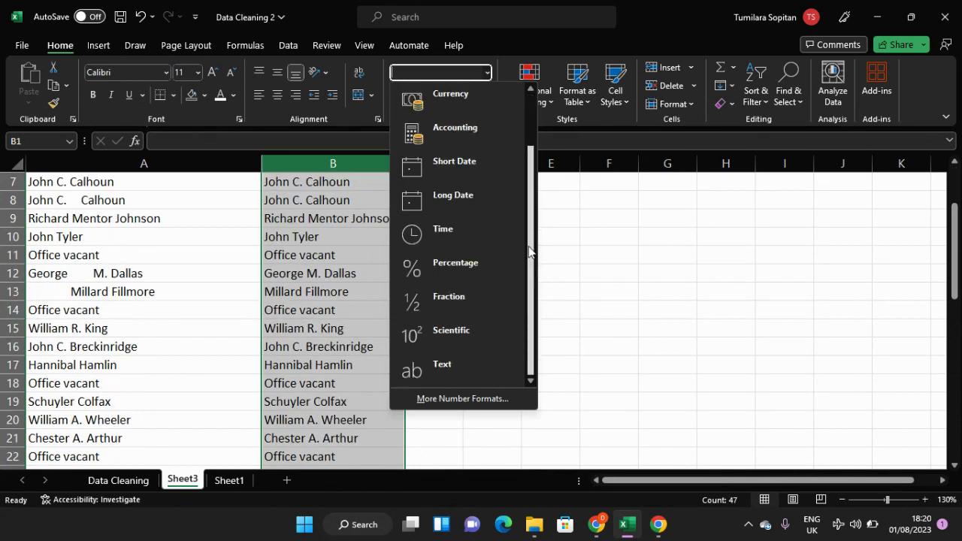
click(569, 238)
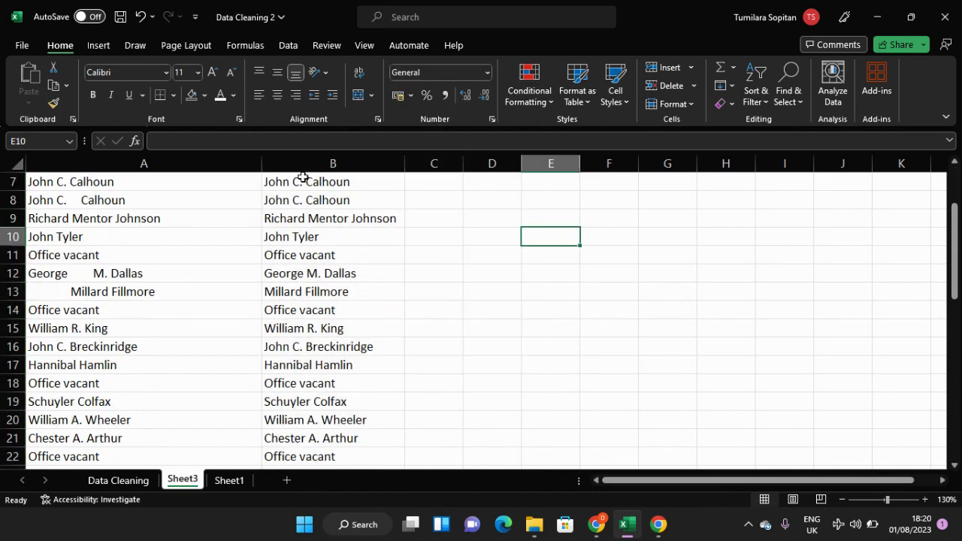
scroll(335, 207, up, 2)
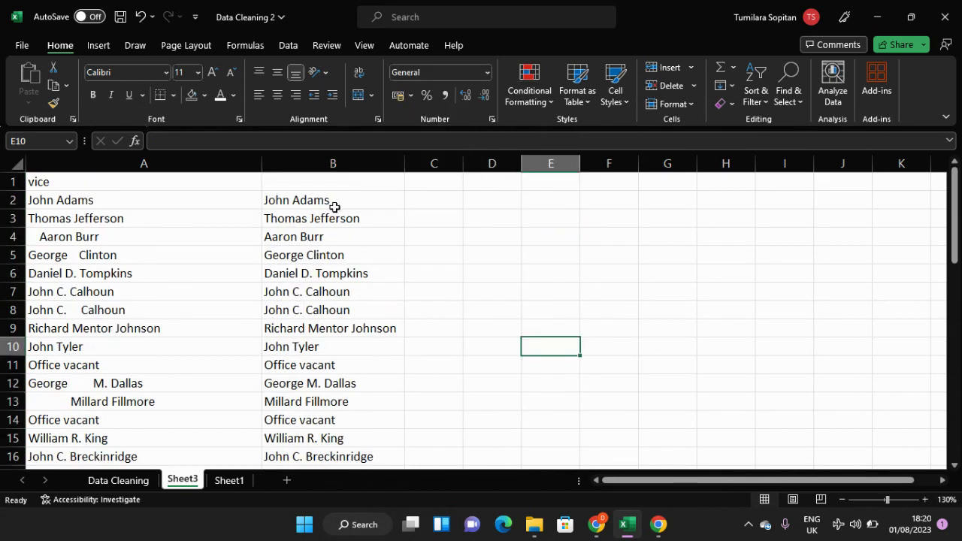
Step: Copy column B and paste it over itself as values and number formatting, and check that its cells hold plain names
click(333, 164)
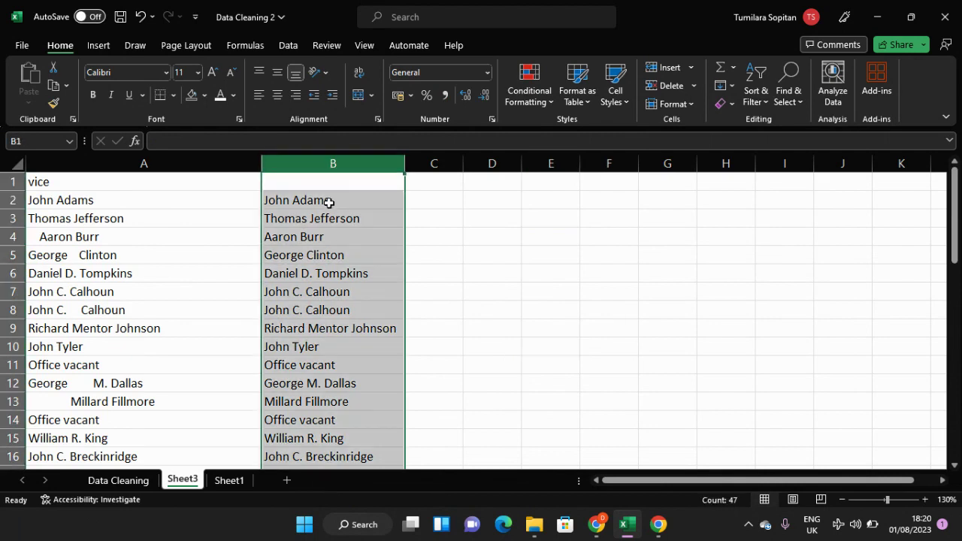
key(ctrl+c)
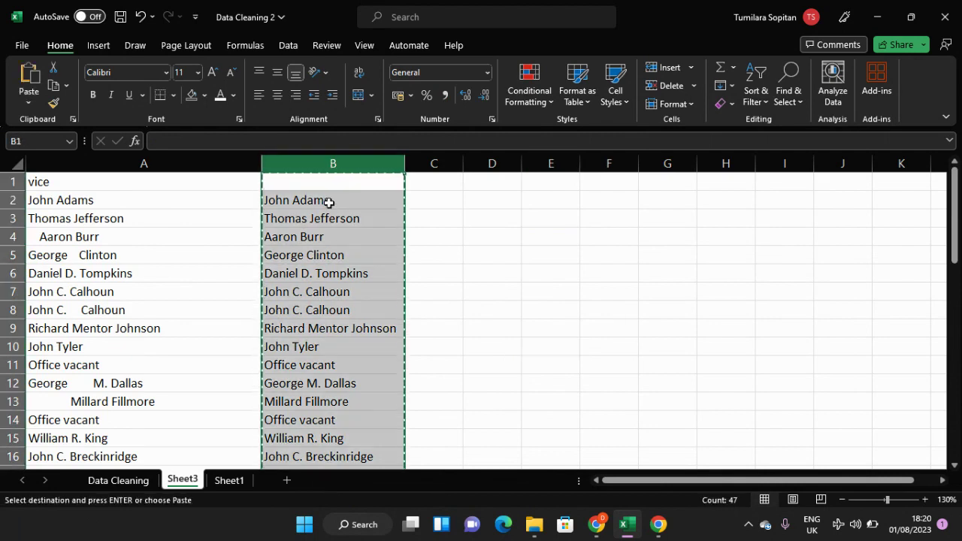
key(ctrl+v)
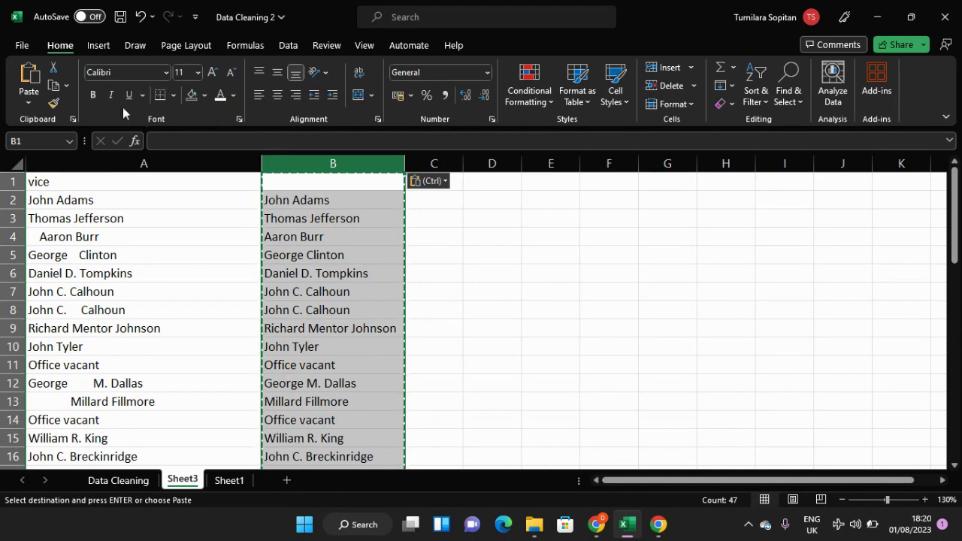
click(26, 96)
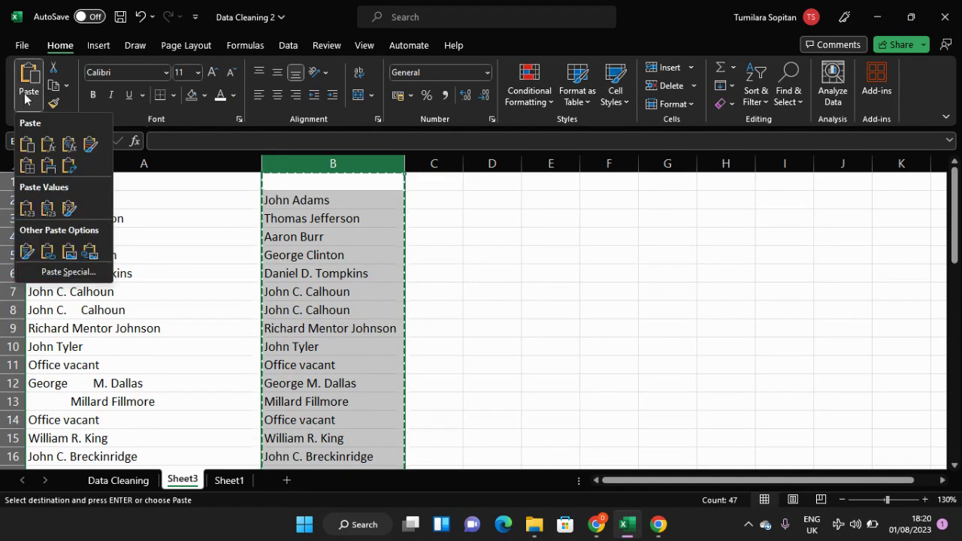
click(48, 209)
click(322, 218)
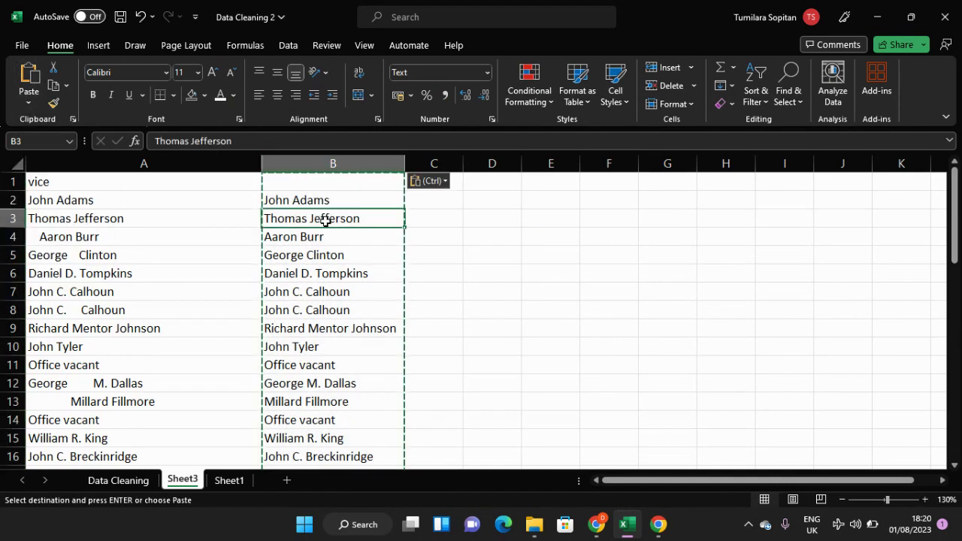
click(326, 200)
click(344, 234)
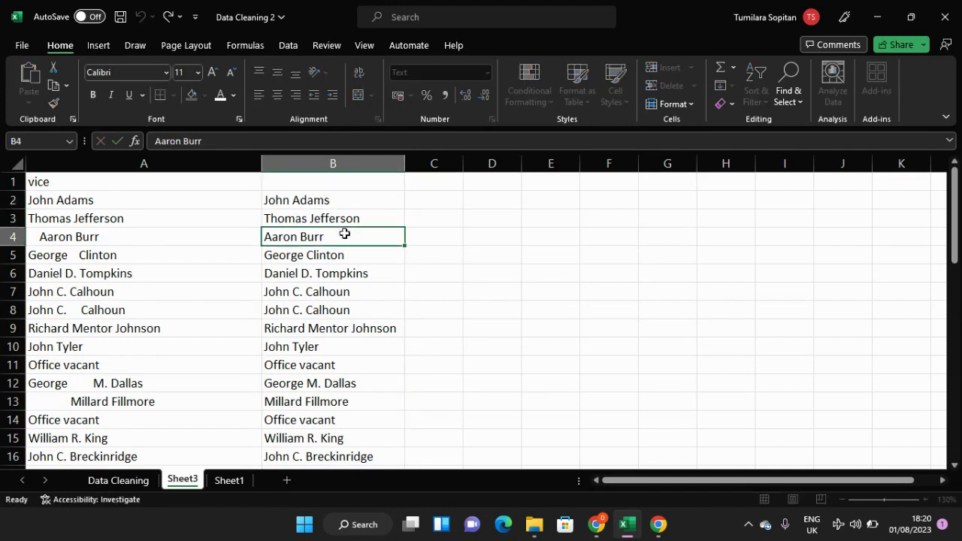
Step: Run Text to Columns on column B as delimited data, with Space as the delimiter and consecutive delimiters treated as one
click(348, 158)
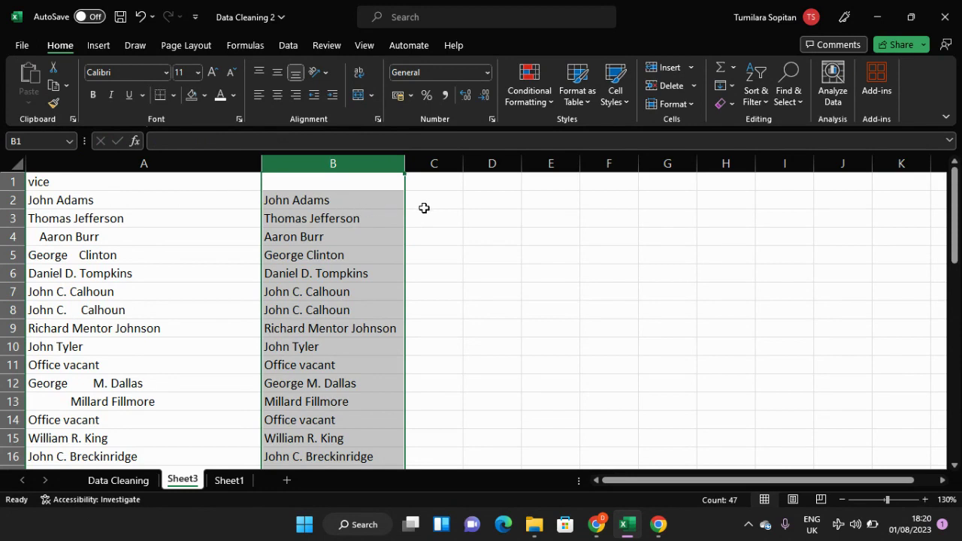
click(431, 201)
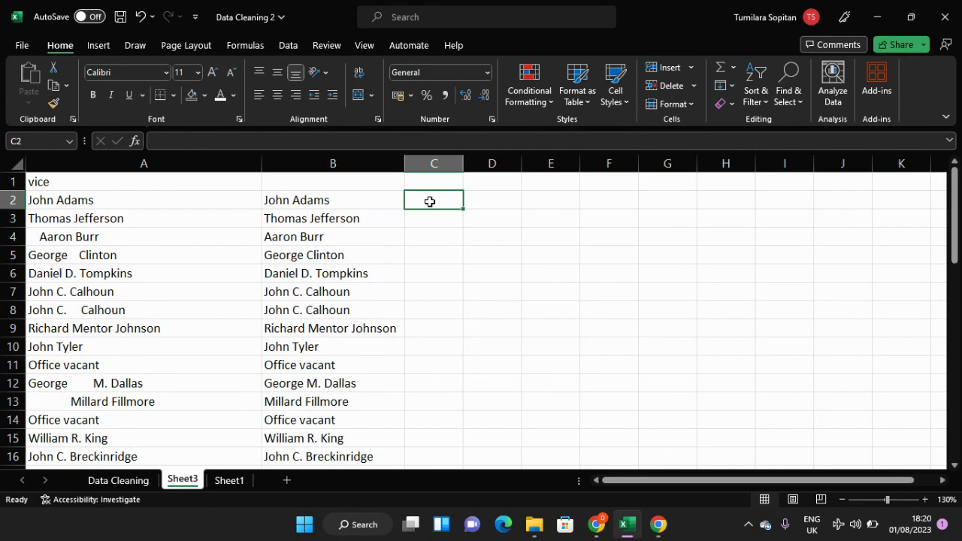
click(361, 164)
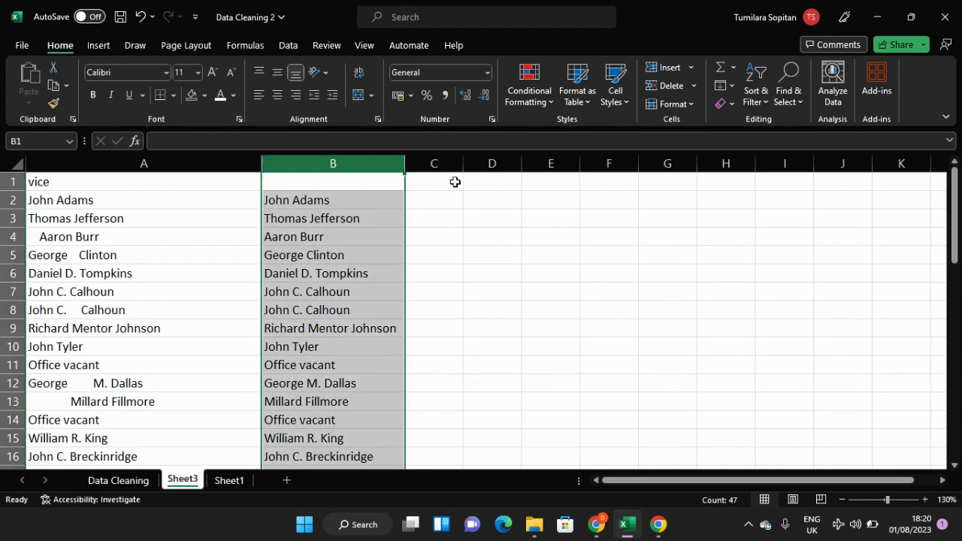
click(294, 44)
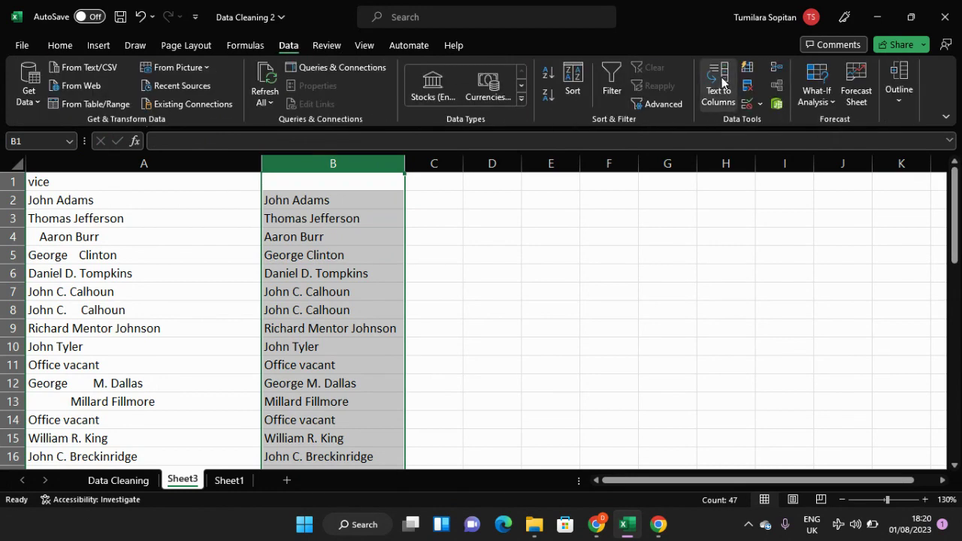
click(723, 81)
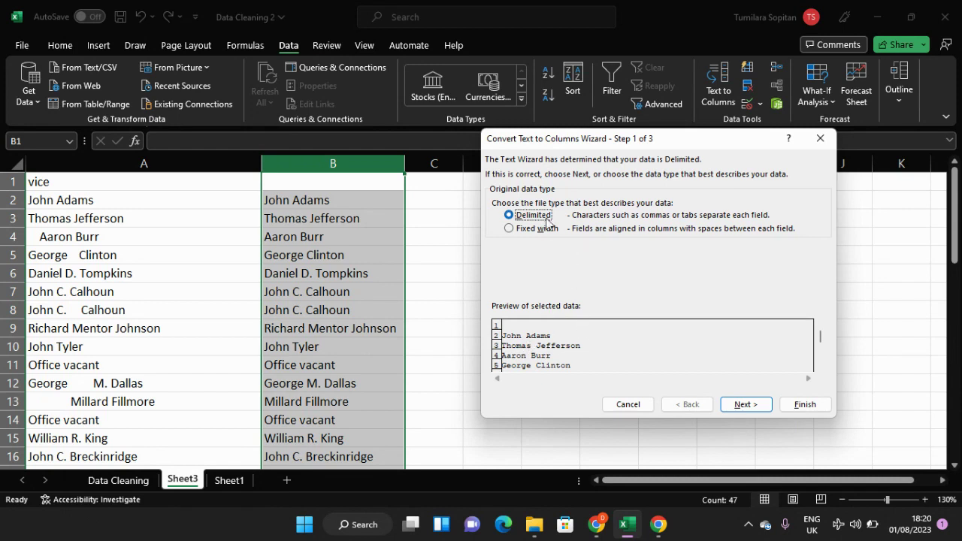
click(746, 408)
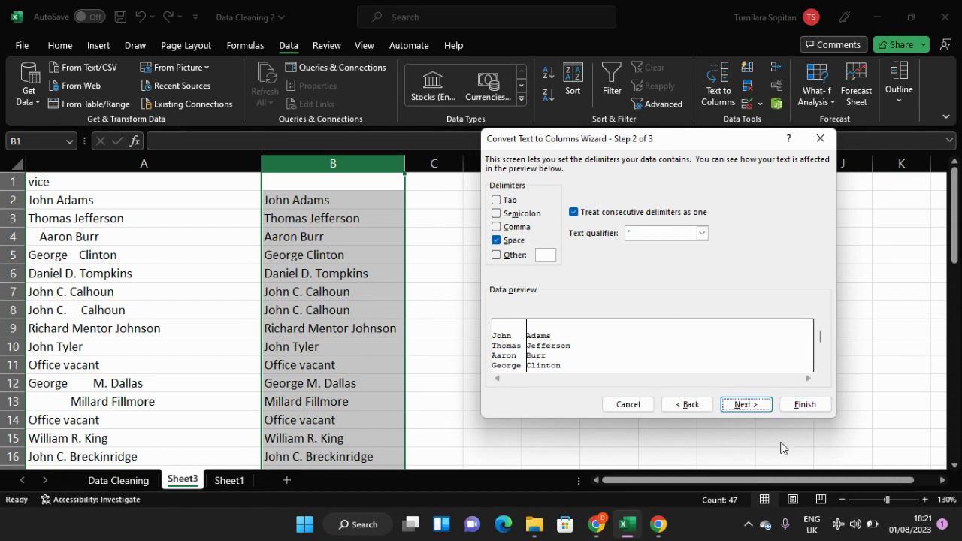
click(745, 404)
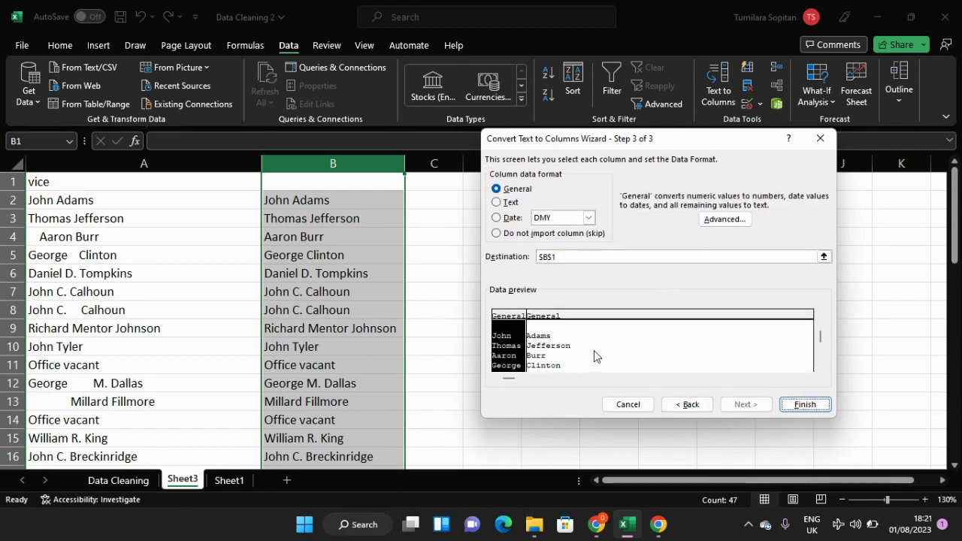
Step: Set the split's destination to cell C2, keep the General format, and finish the conversion
click(824, 257)
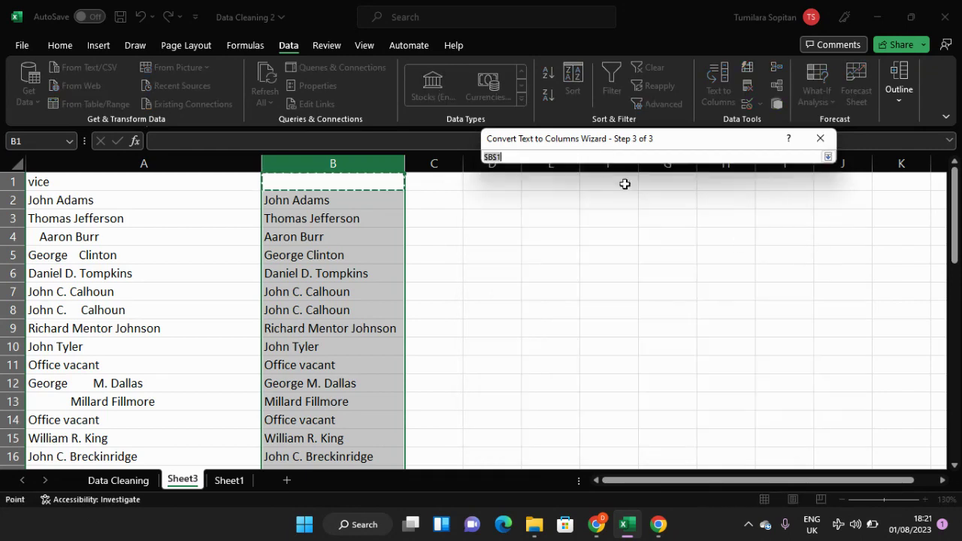
click(436, 197)
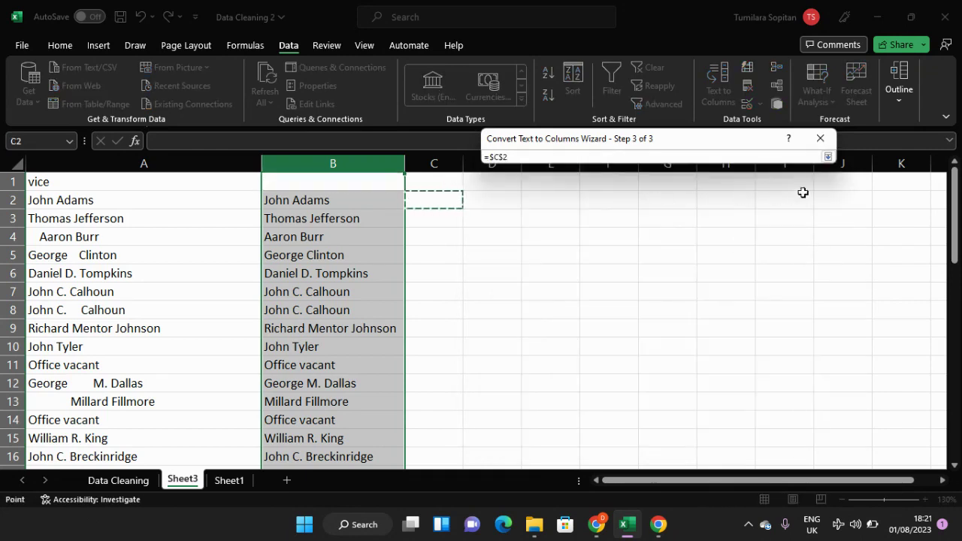
click(828, 157)
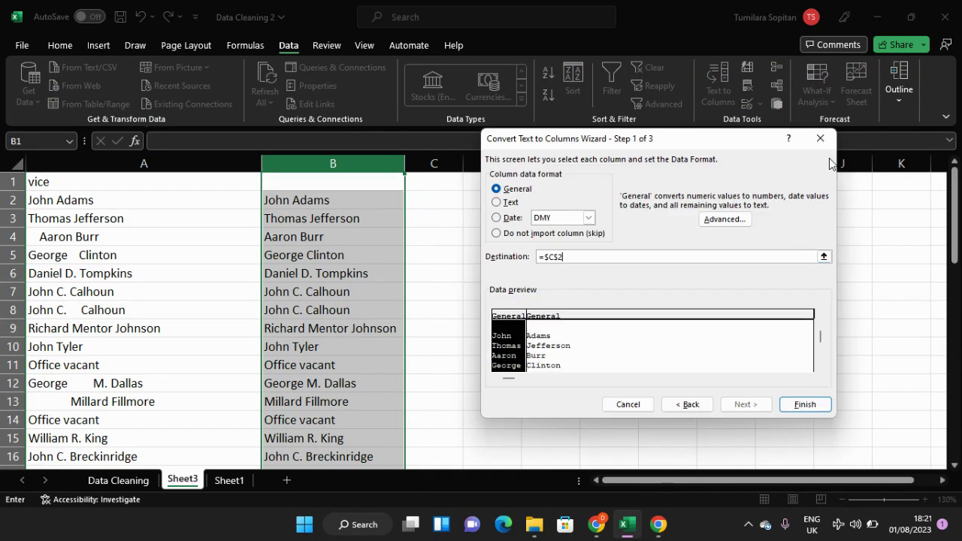
click(799, 406)
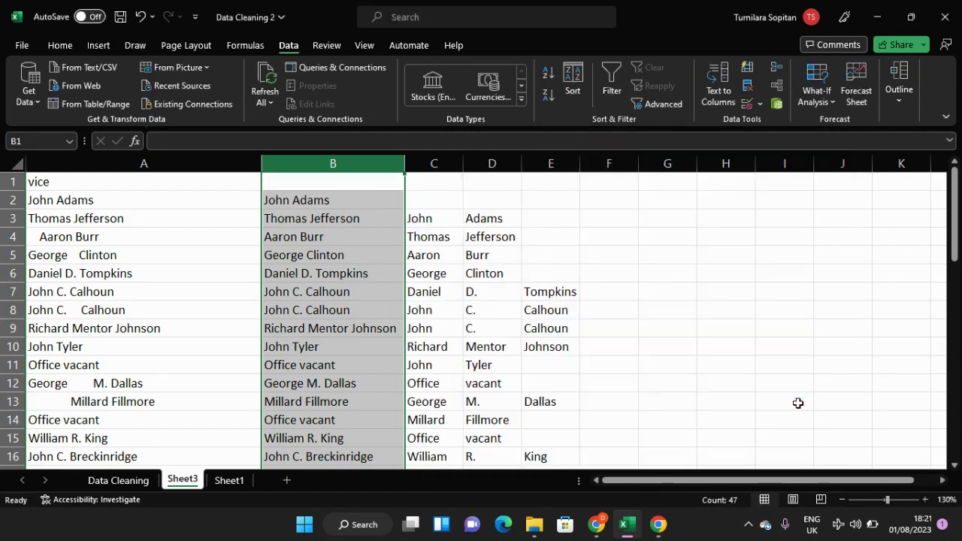
Step: Look over the split names in C3:F49, and undo the Text to Columns conversion
click(452, 221)
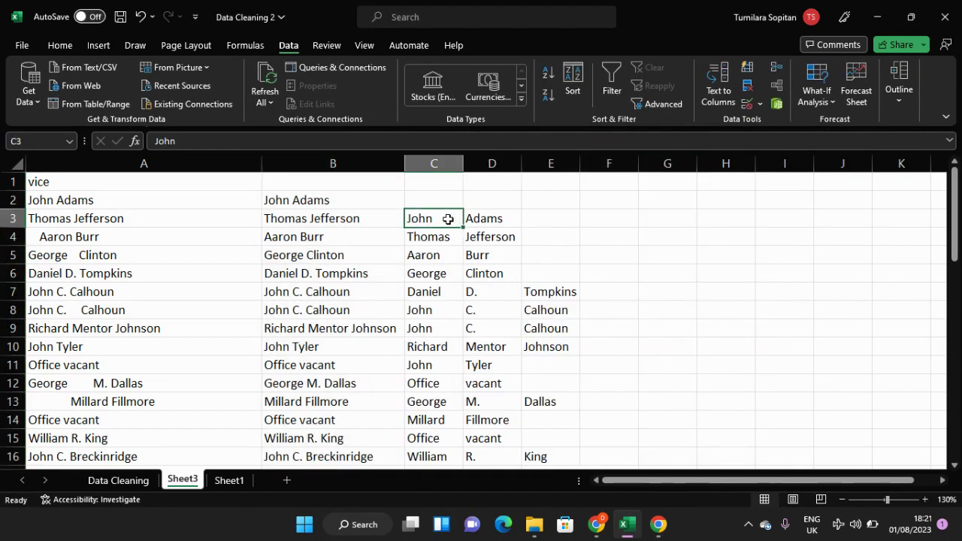
drag(448, 219, 630, 438)
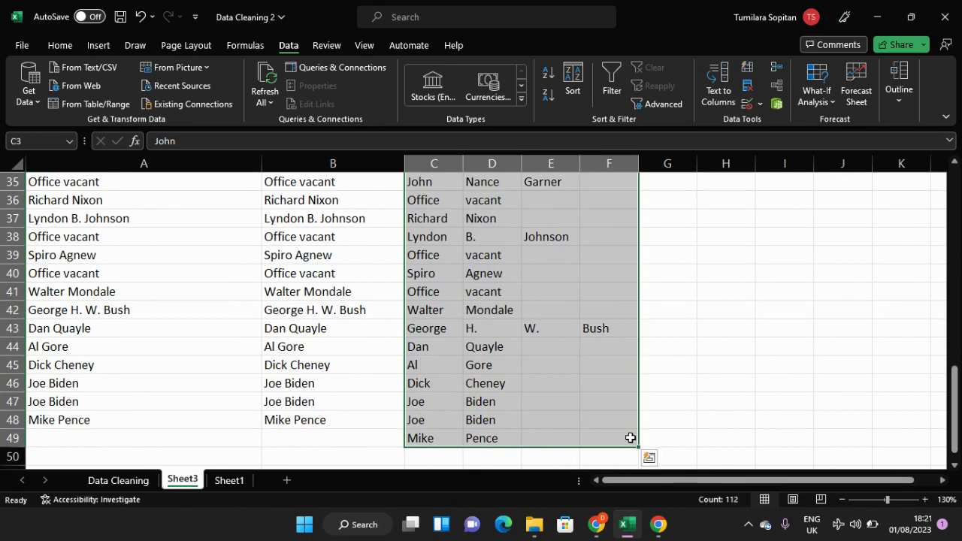
key(ctrl+z)
click(538, 334)
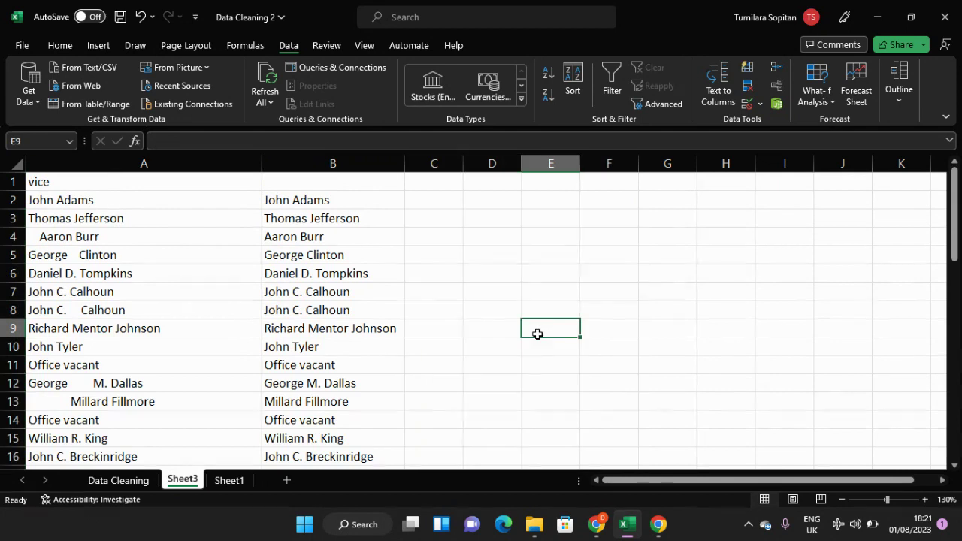
Step: Enter the formula =TEXTSPLIT(B2, " ") in cell C2 to split the first trimmed vice name at its spaces
click(431, 221)
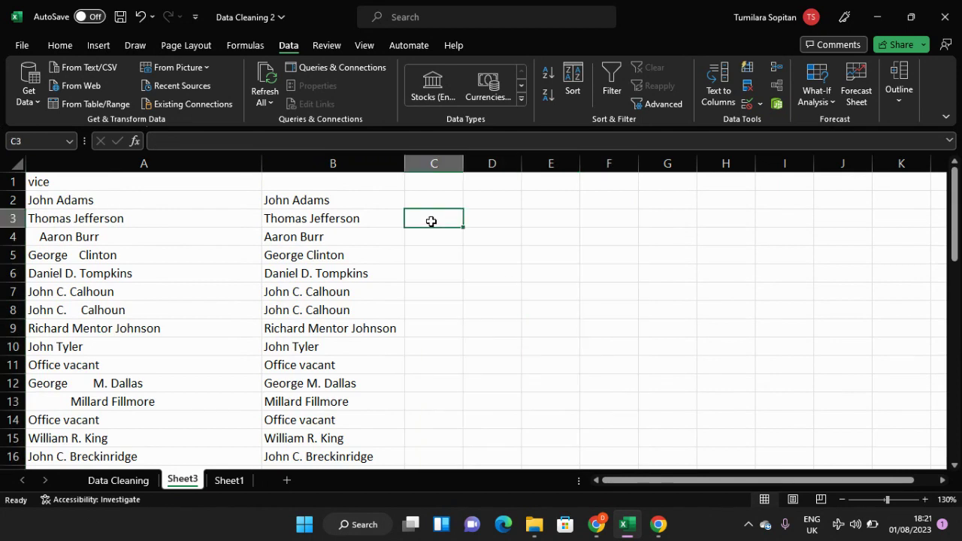
click(430, 200)
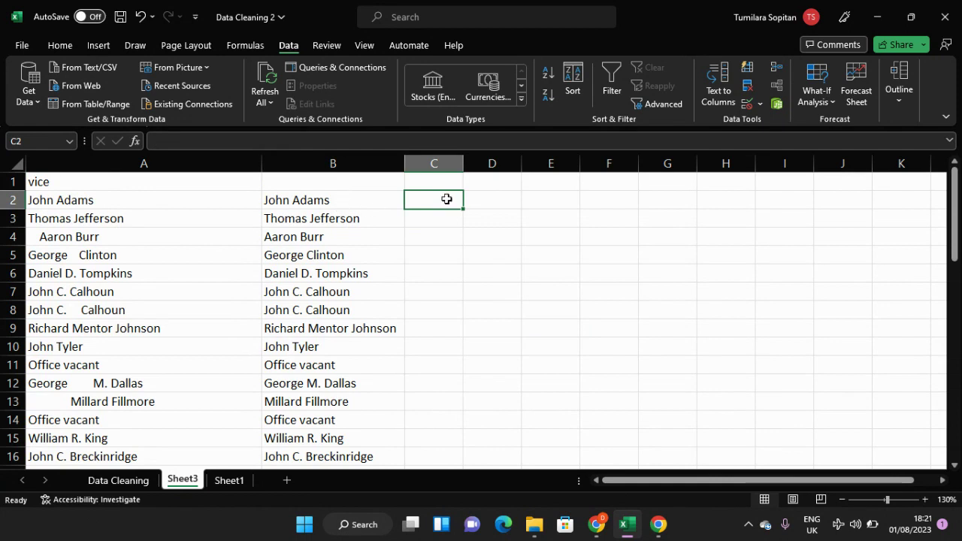
text(=)
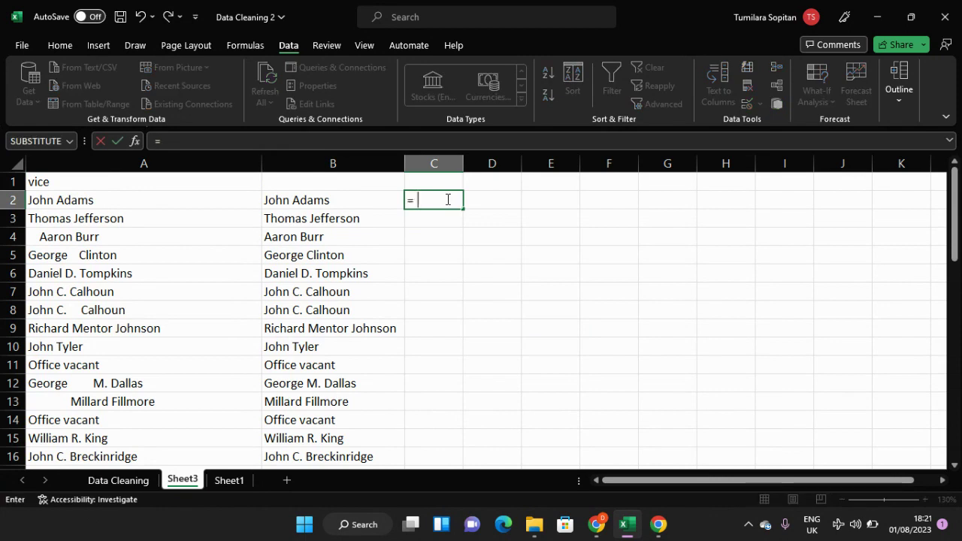
text(tes)
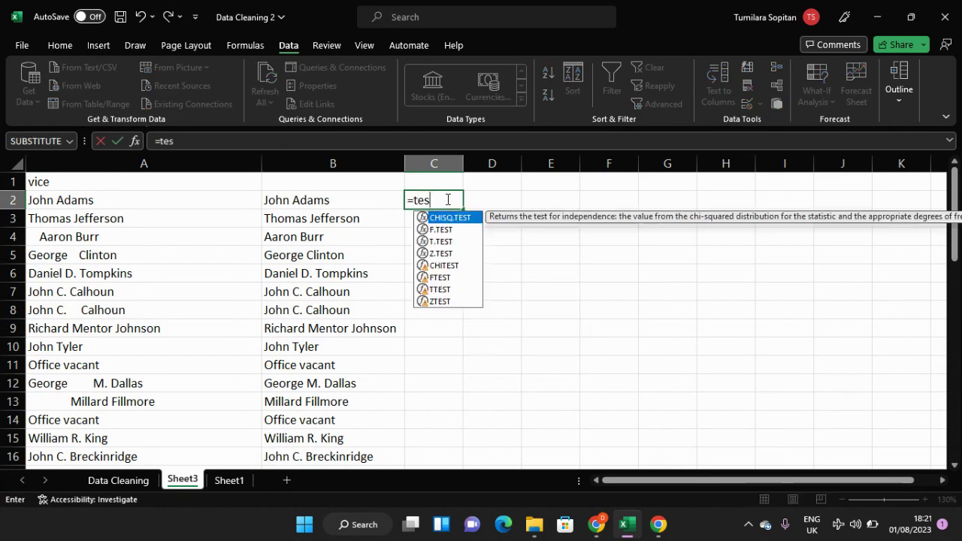
key(BackSpace)
text(x)
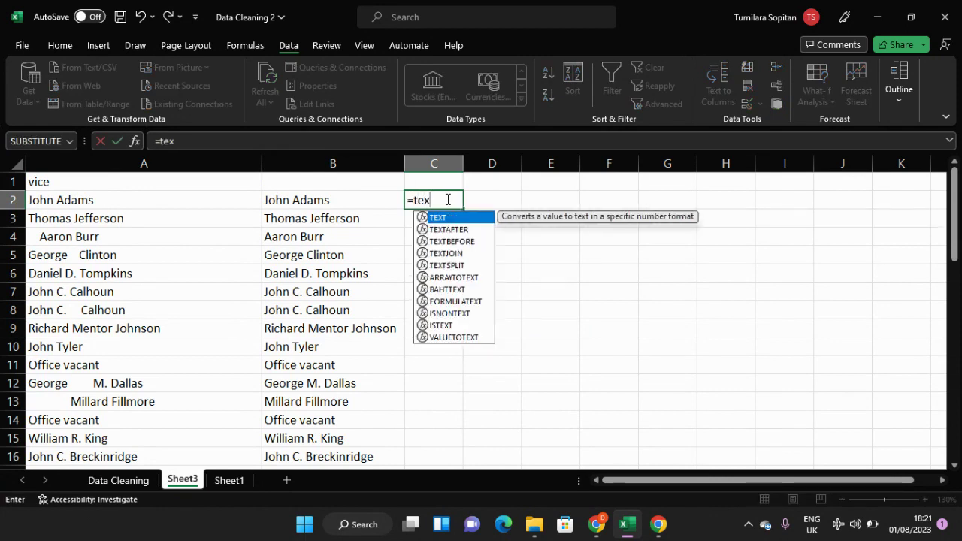
key(Down)
key(Down)
key(Down)
key(Down)
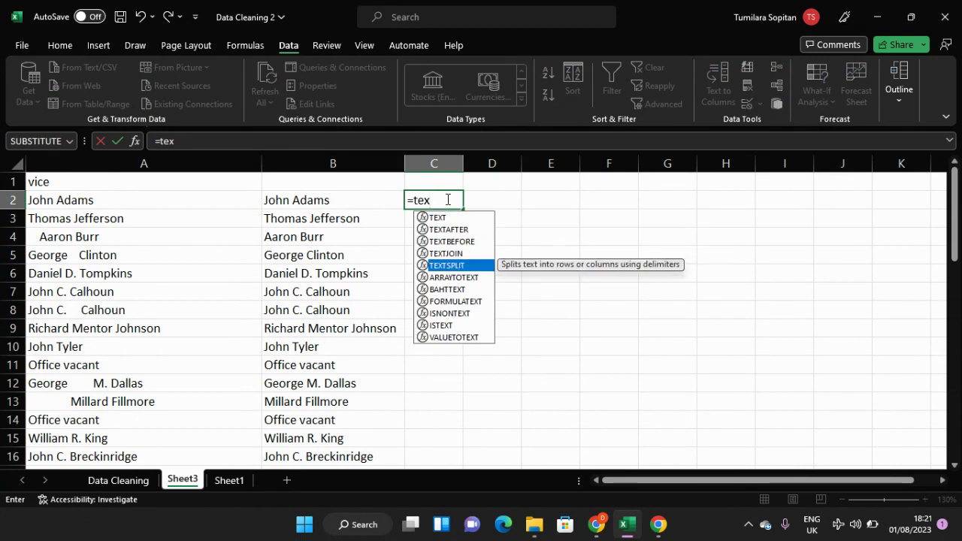
key(Tab)
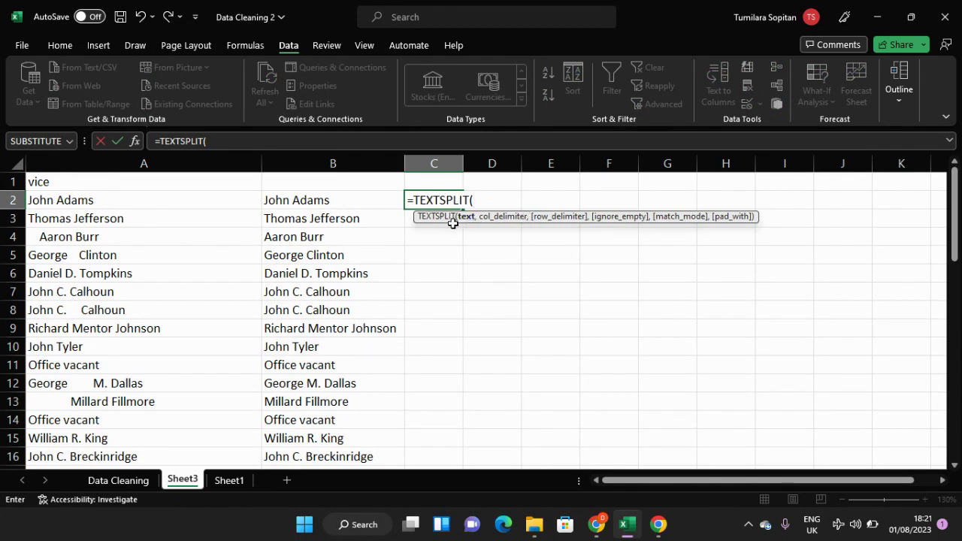
click(331, 200)
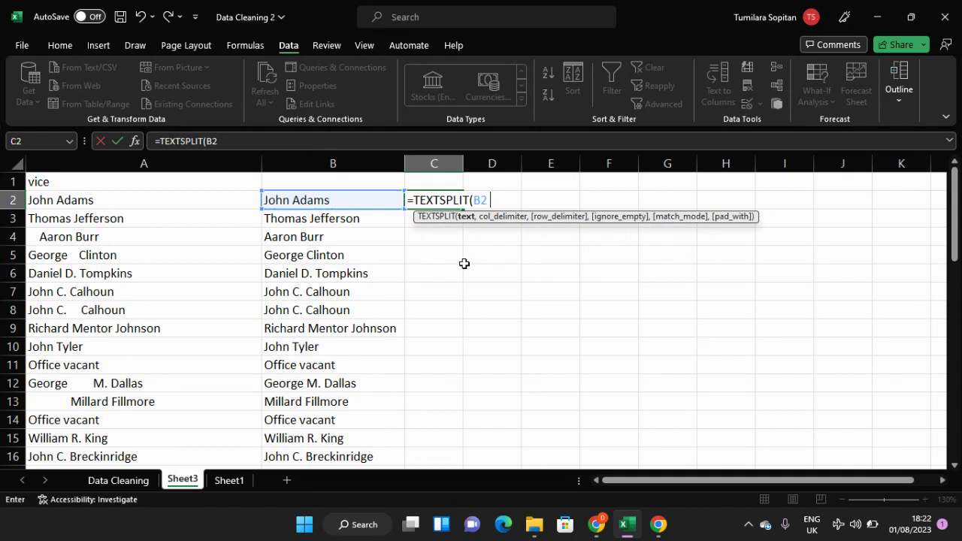
text(,)
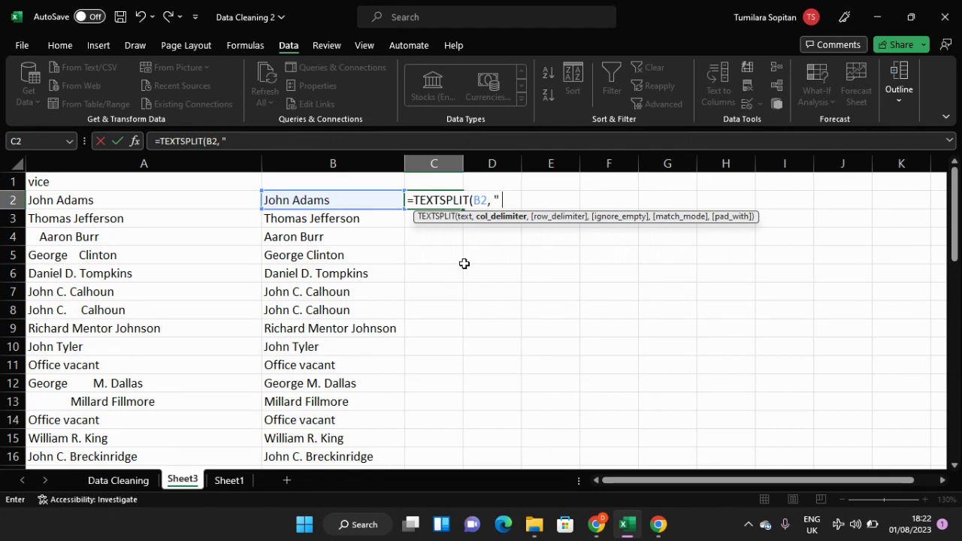
text( " "))
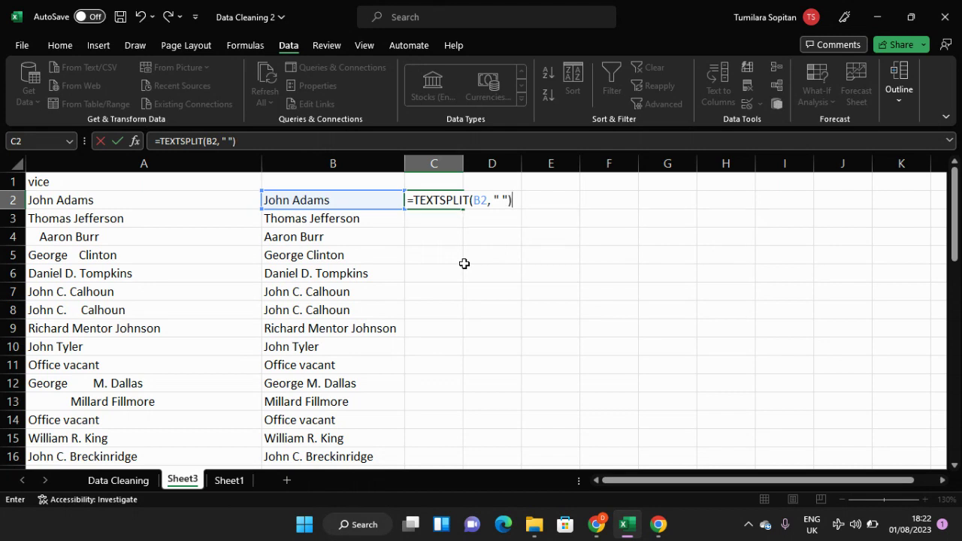
key(Return)
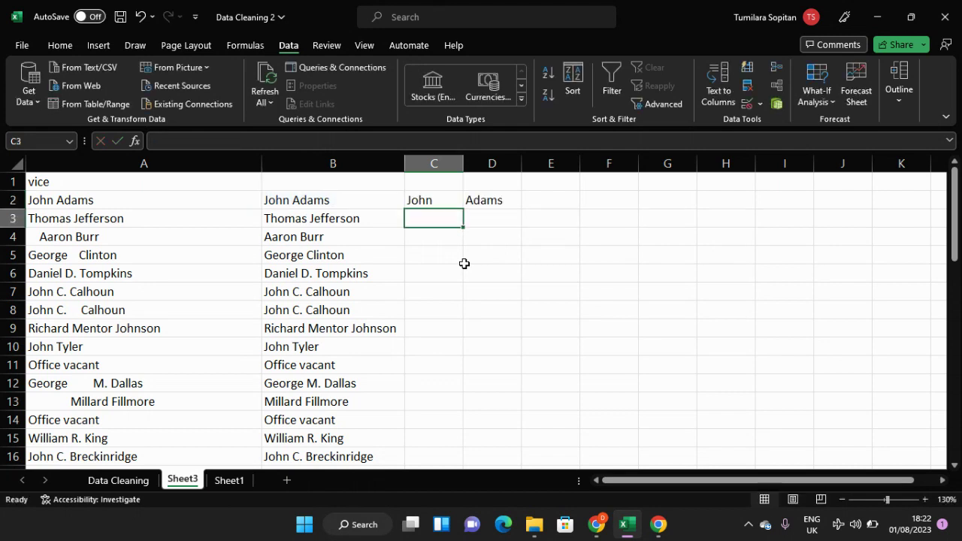
click(451, 197)
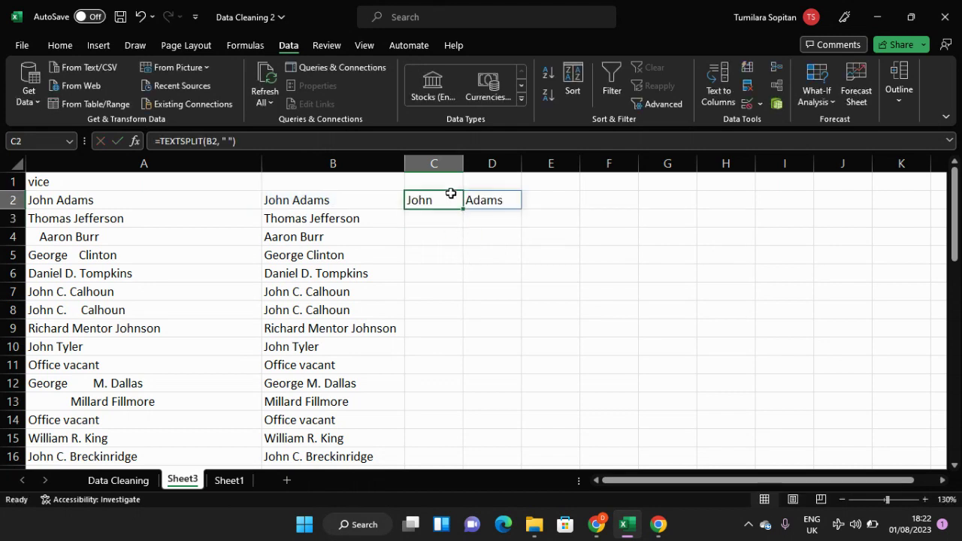
drag(455, 200, 521, 421)
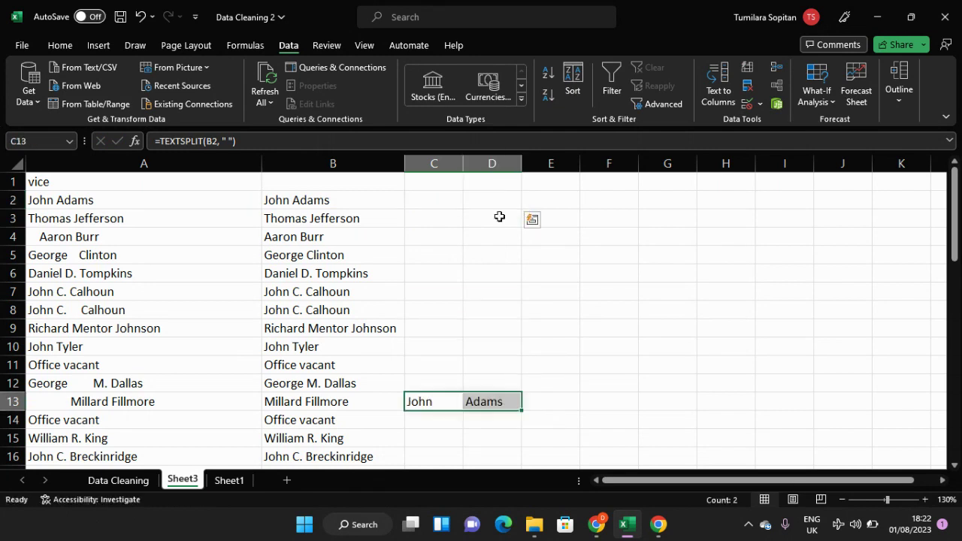
key(ctrl+z)
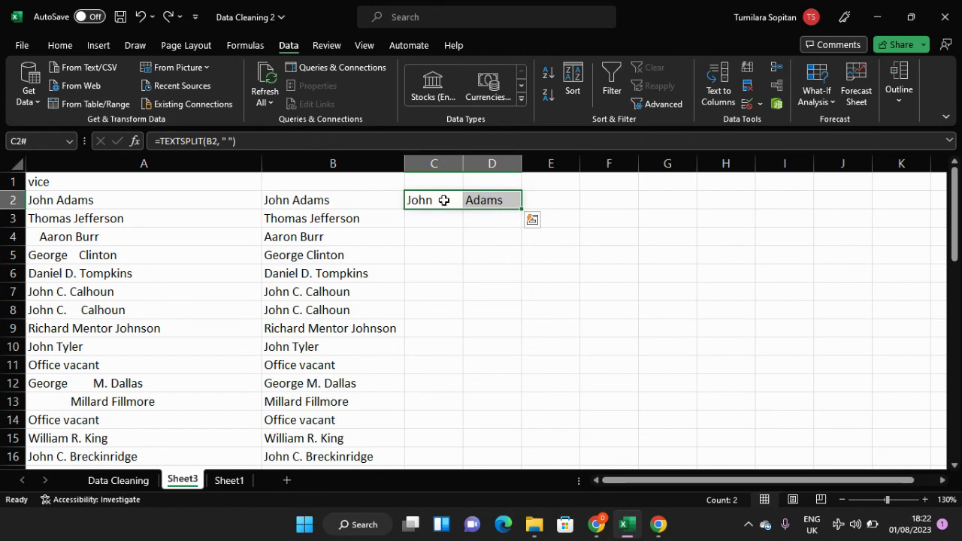
click(488, 218)
Step: Fill the TEXTSPLIT formula from C2 down column C alongside the trimmed names
click(449, 206)
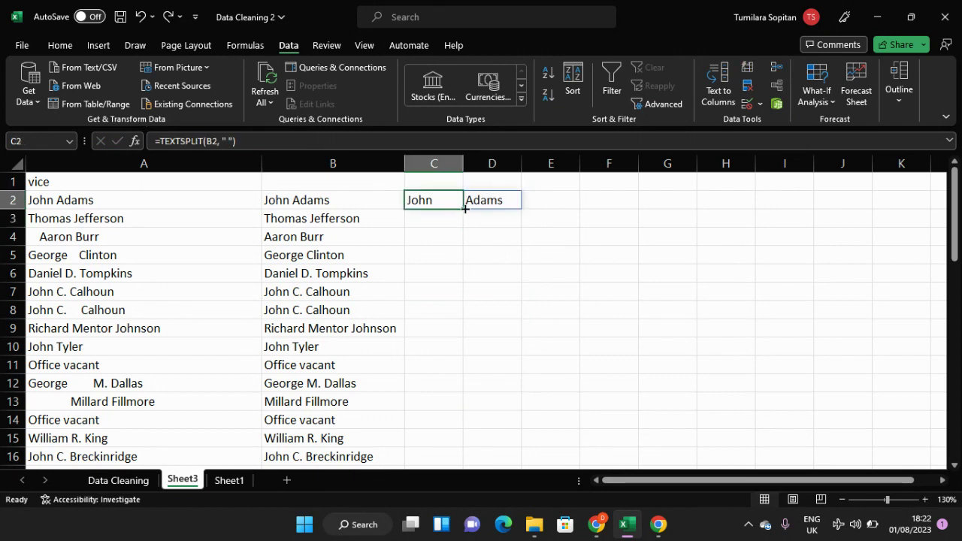
drag(463, 209, 438, 482)
scroll(453, 350, up, 3)
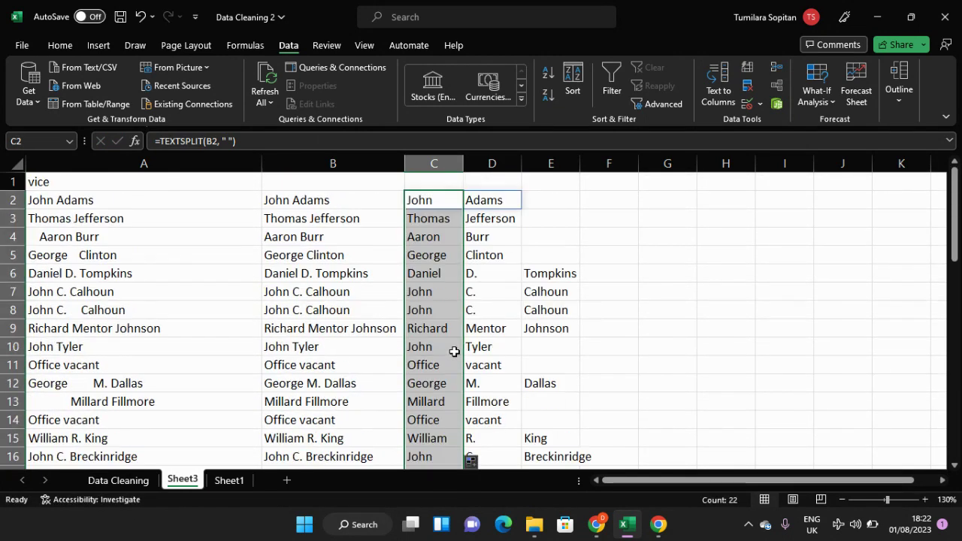
Step: Check the TEXTSPLIT formula in C3 and compare the split names in columns C to E with the trimmed names in column B
click(455, 220)
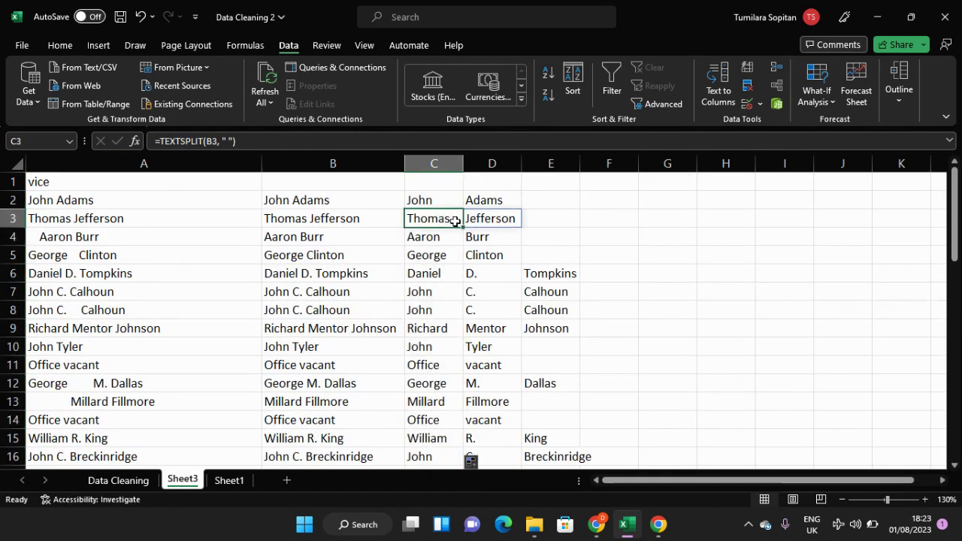
scroll(454, 221, down, 4)
scroll(455, 221, up, 4)
scroll(455, 222, down, 1)
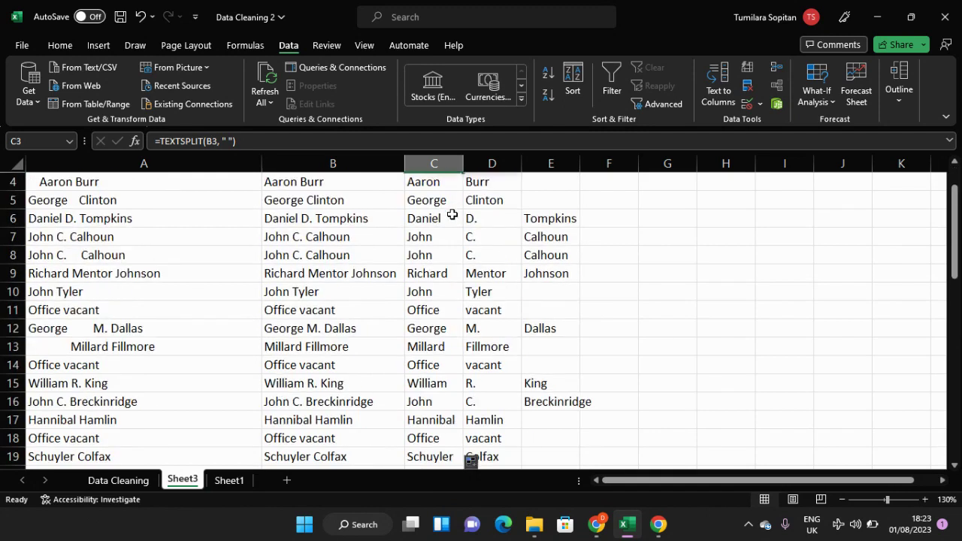
scroll(455, 221, up, 1)
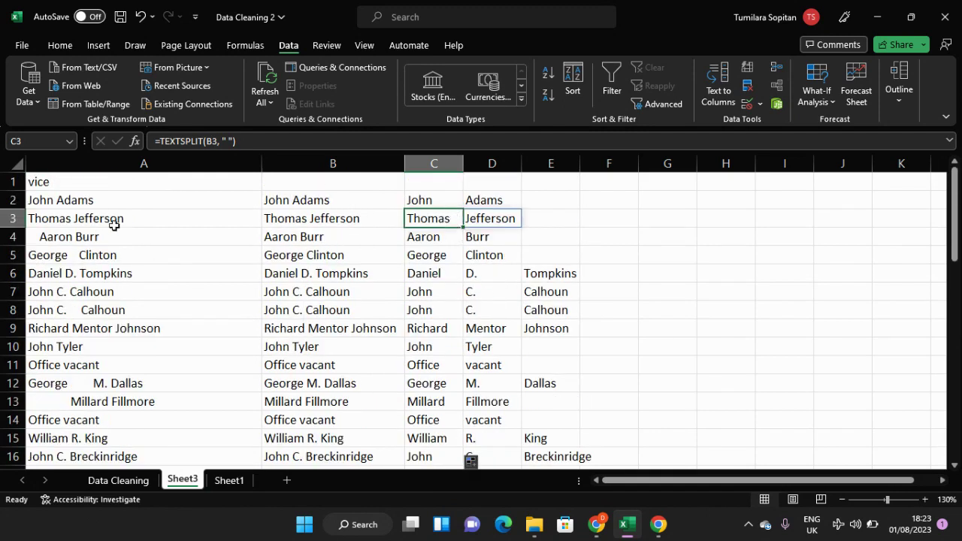
click(341, 165)
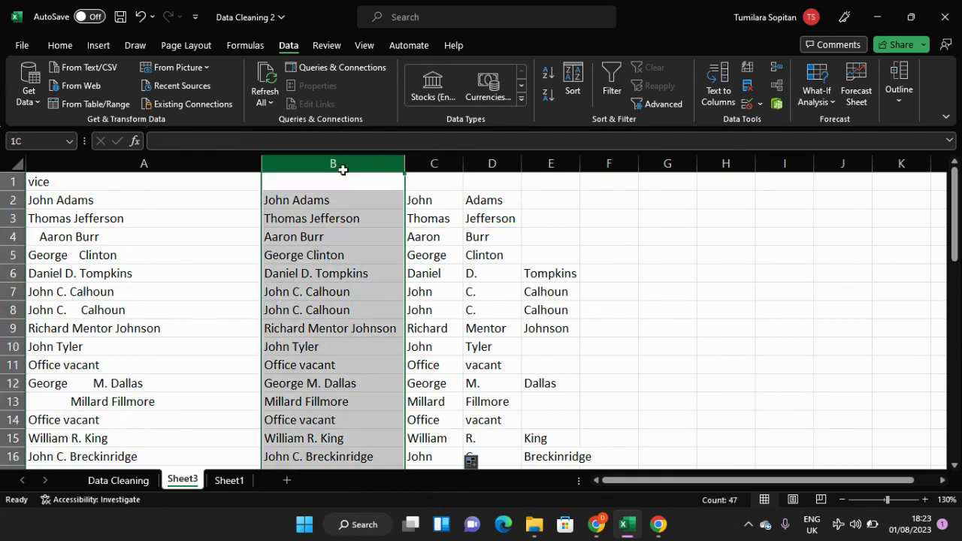
click(342, 252)
click(333, 165)
click(307, 403)
Step: On the Data Cleaning sheet, narrow the party column and insert a blank column between vice and salary
click(118, 480)
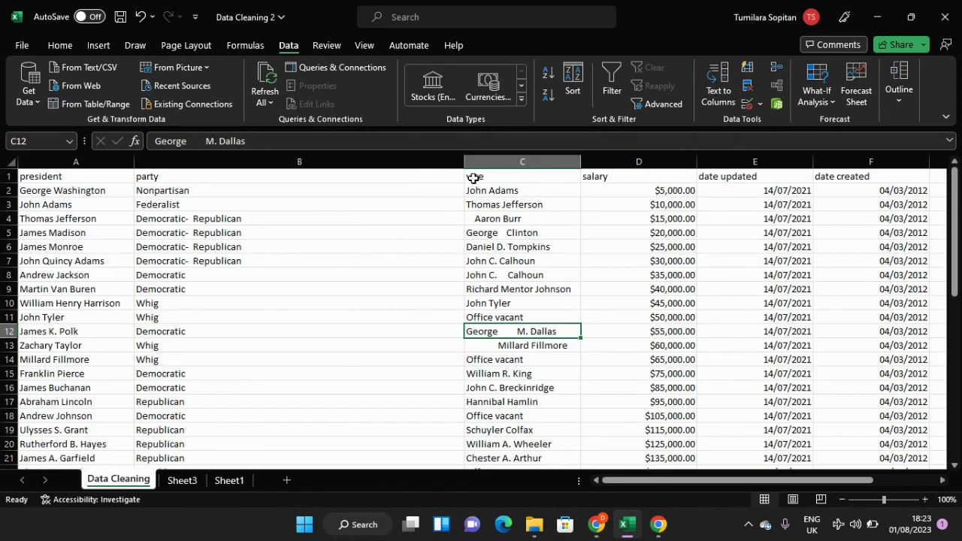
click(440, 164)
drag(464, 163, 299, 163)
click(351, 163)
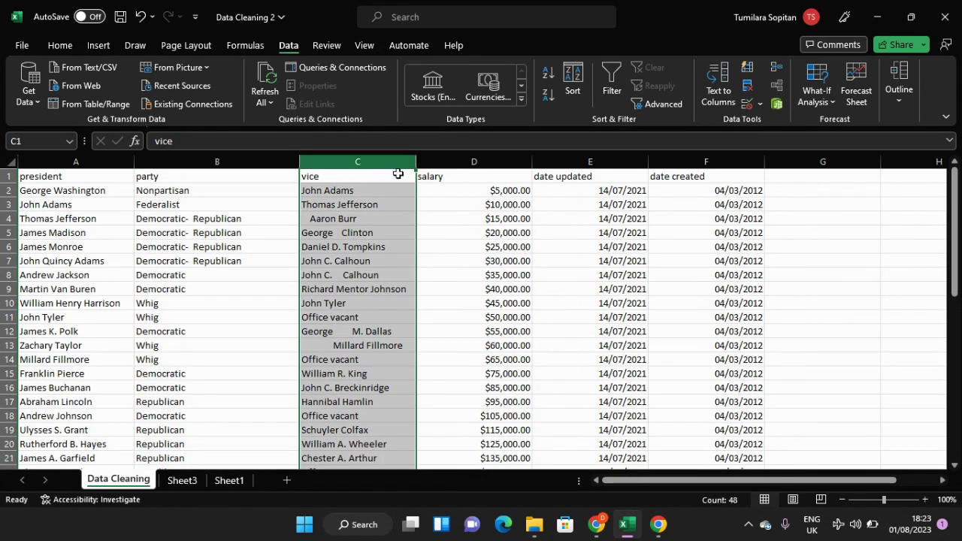
click(437, 164)
right_click(437, 164)
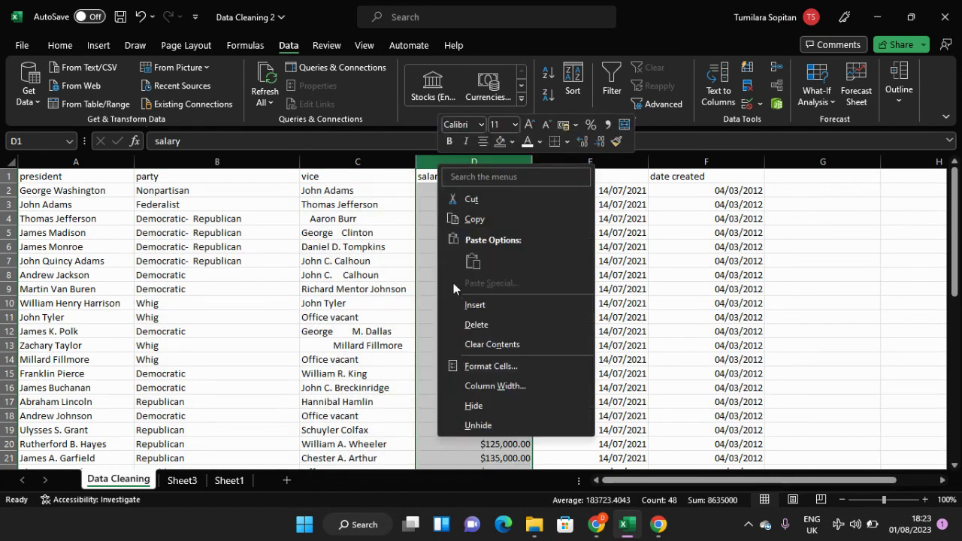
click(473, 303)
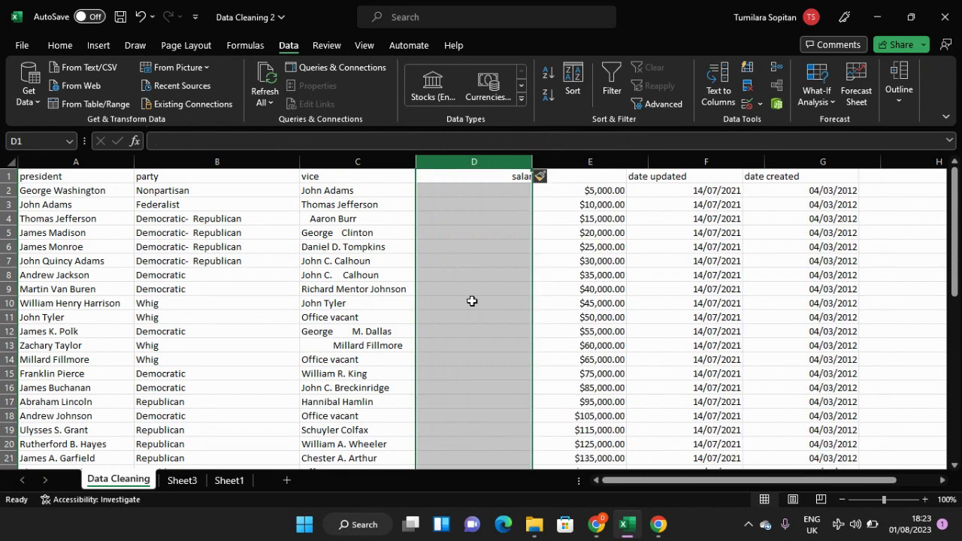
Step: Enter the formula =TRIM(VALUETOTEXT(C2)) in cell D2 to trim the first vice name
click(465, 194)
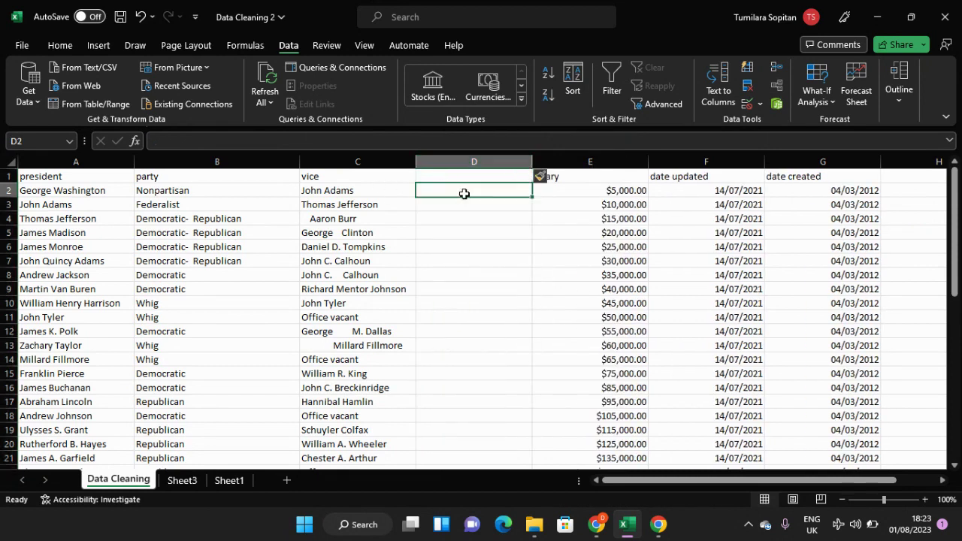
text(=)
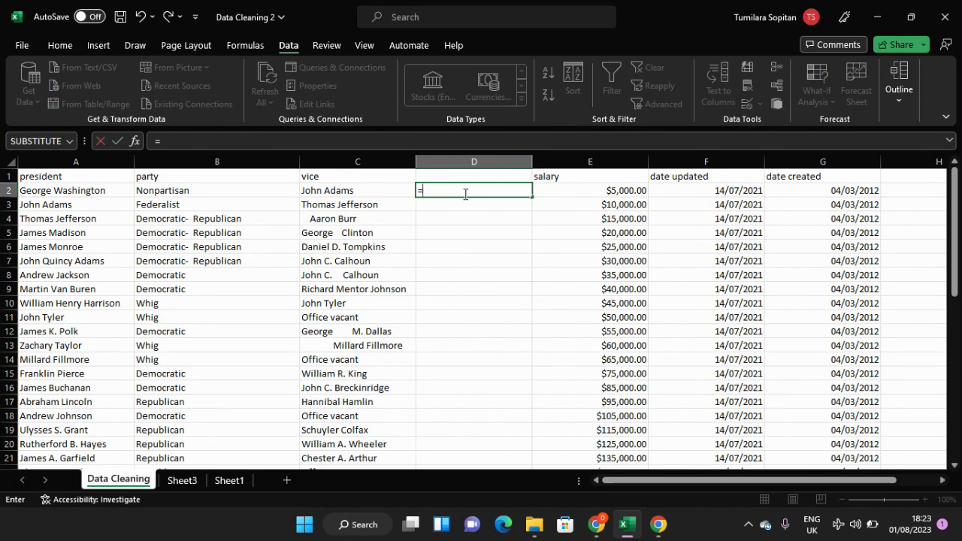
text(tr)
key(Down)
key(Down)
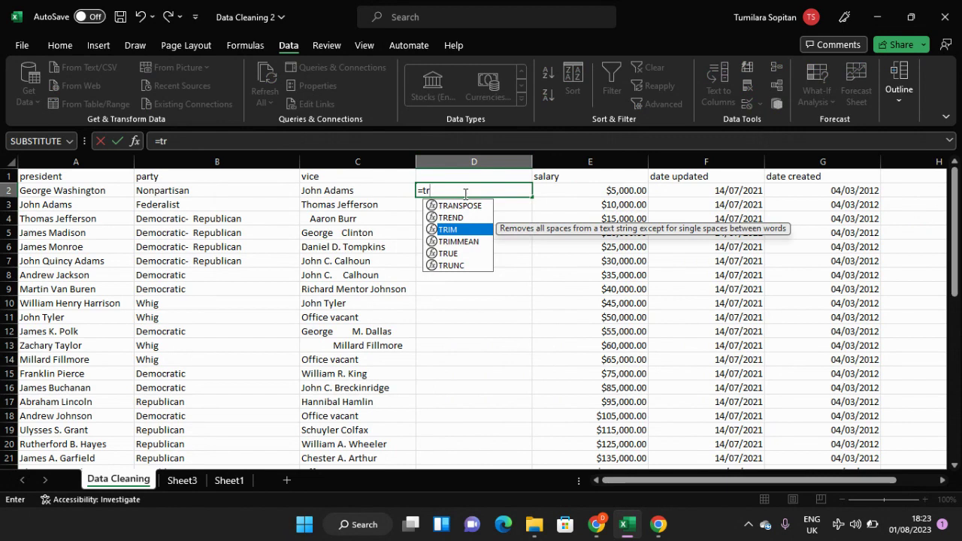
key(Tab)
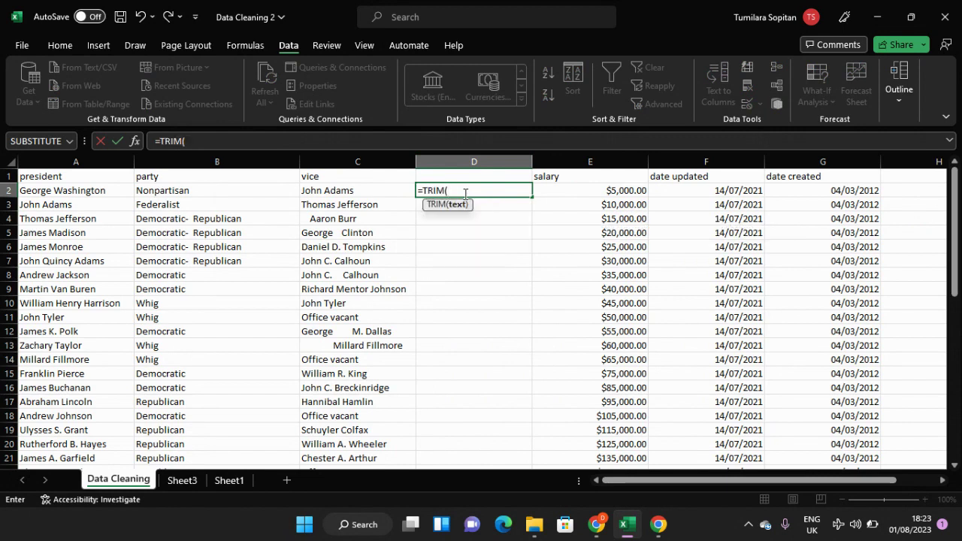
text(te)
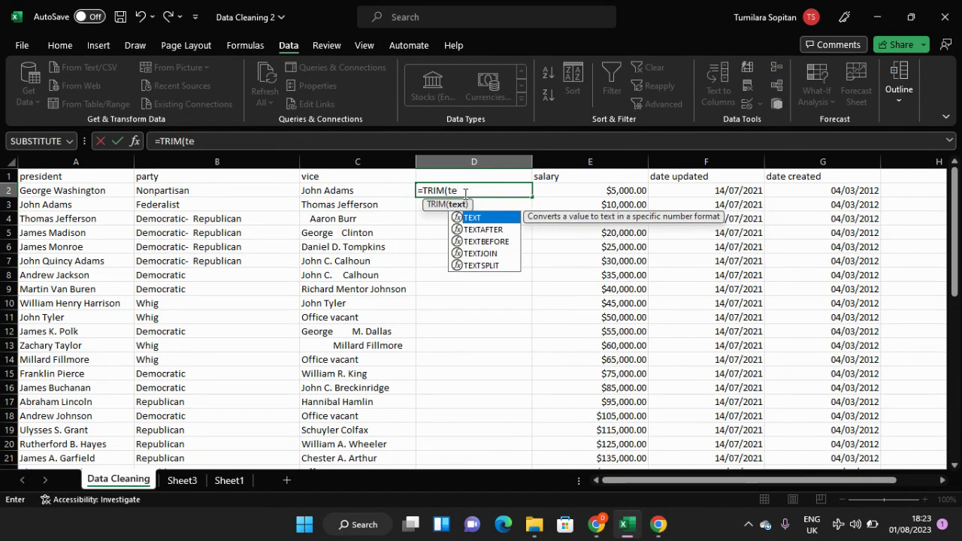
text(xt)
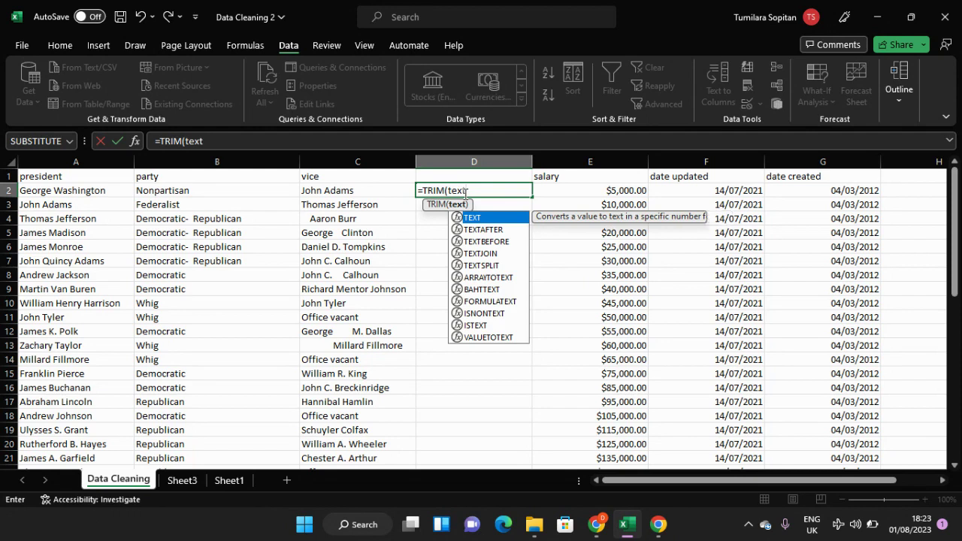
key(Down)
key(Down)
key(Down)
key(Down)
key(Down)
key(Down)
key(Down)
key(Down)
key(Down)
key(Down)
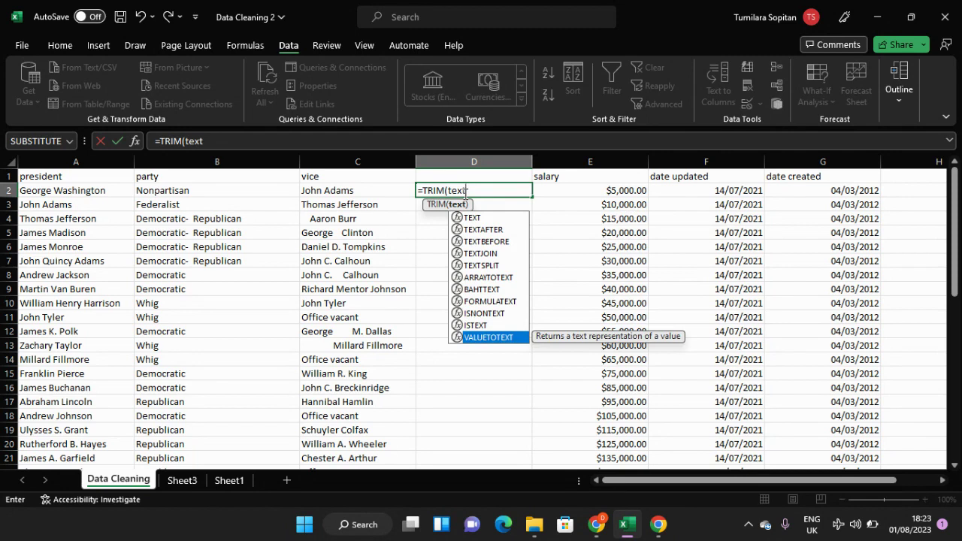
key(Tab)
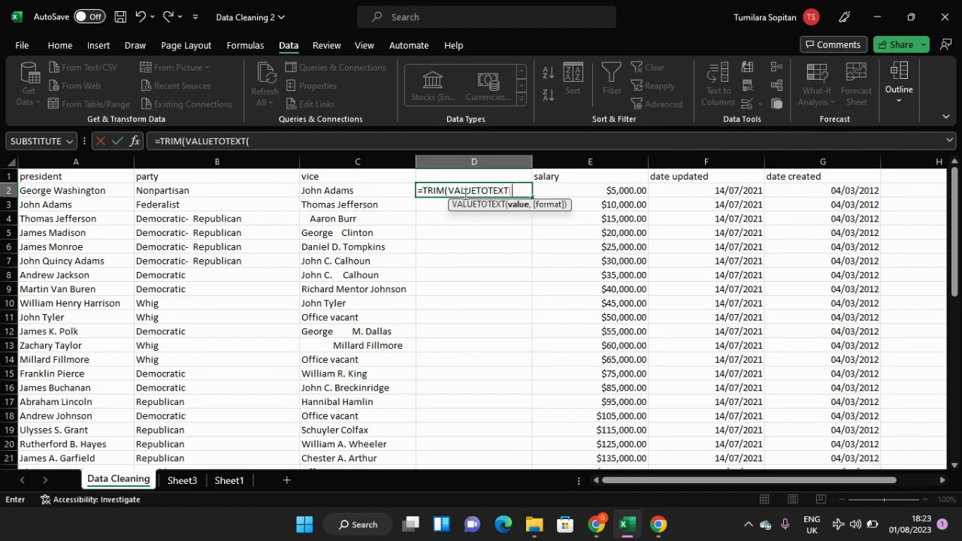
click(372, 193)
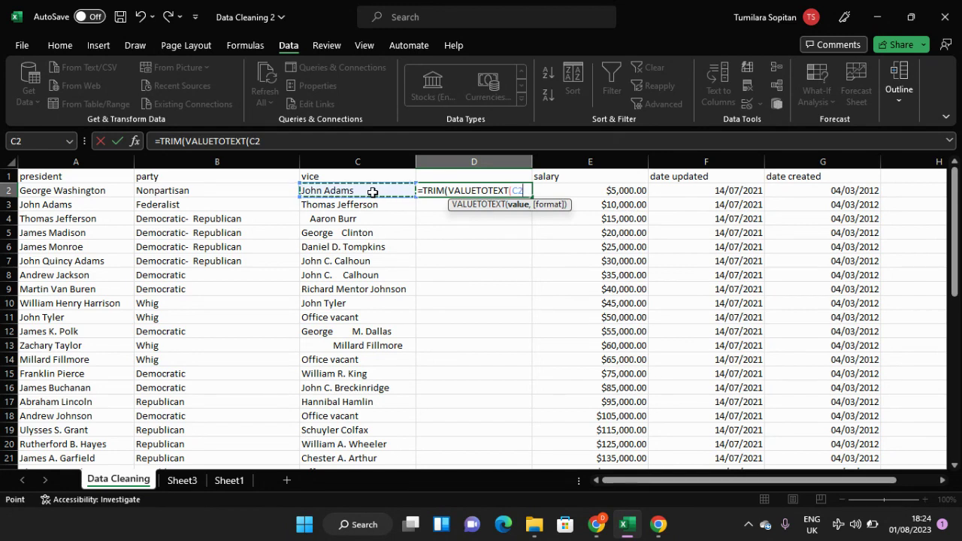
key(Return)
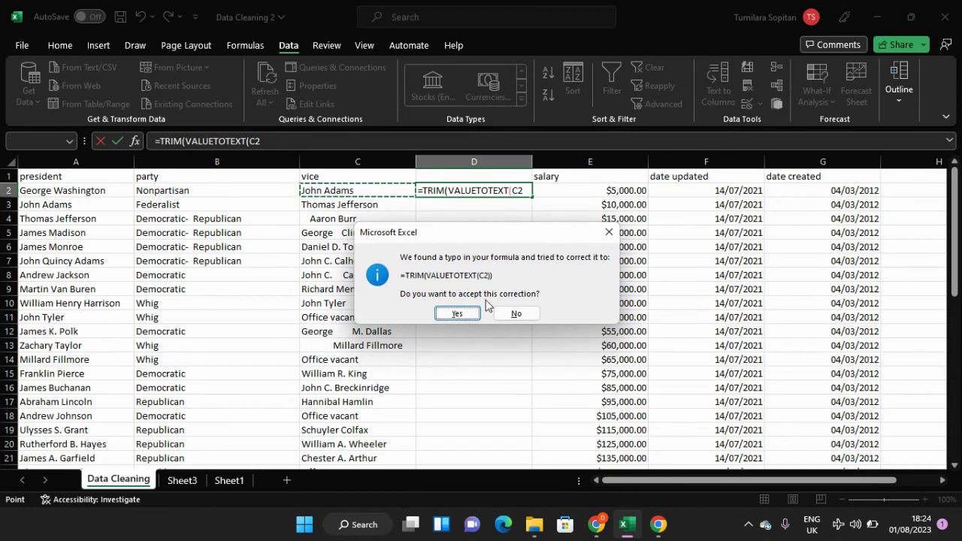
click(609, 233)
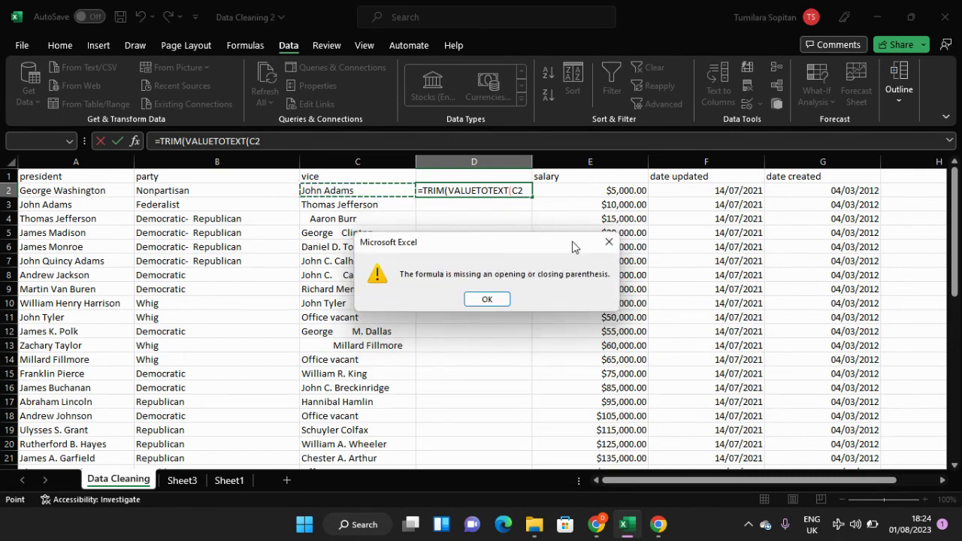
click(606, 242)
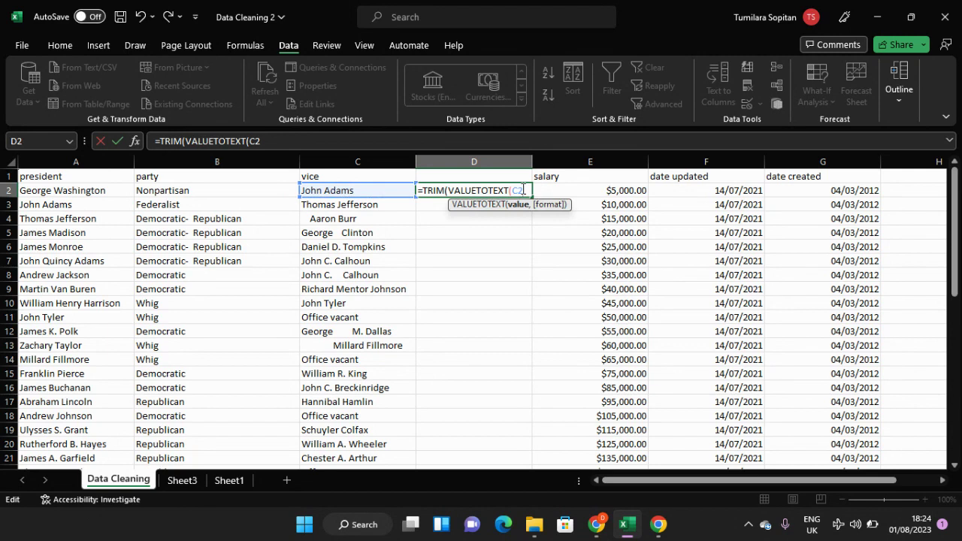
text())
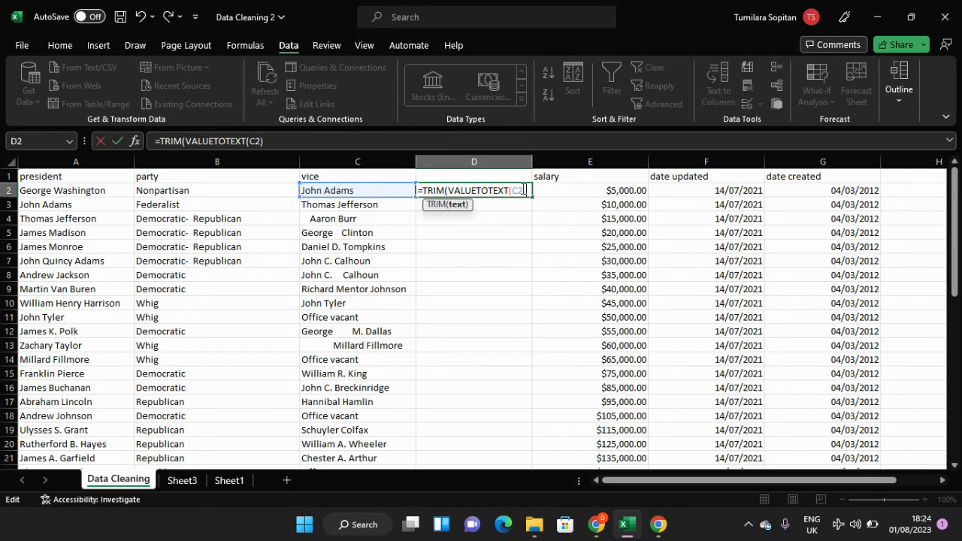
key(Return)
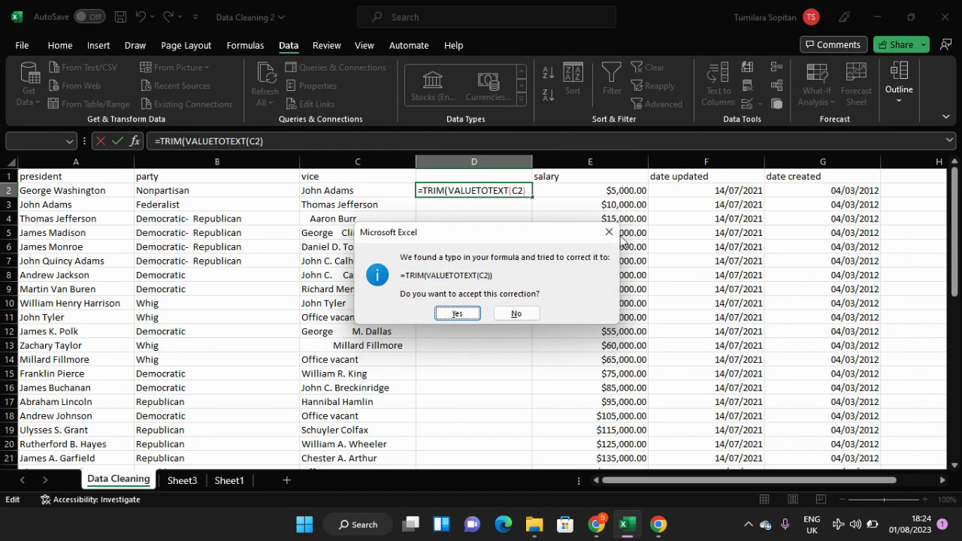
click(466, 314)
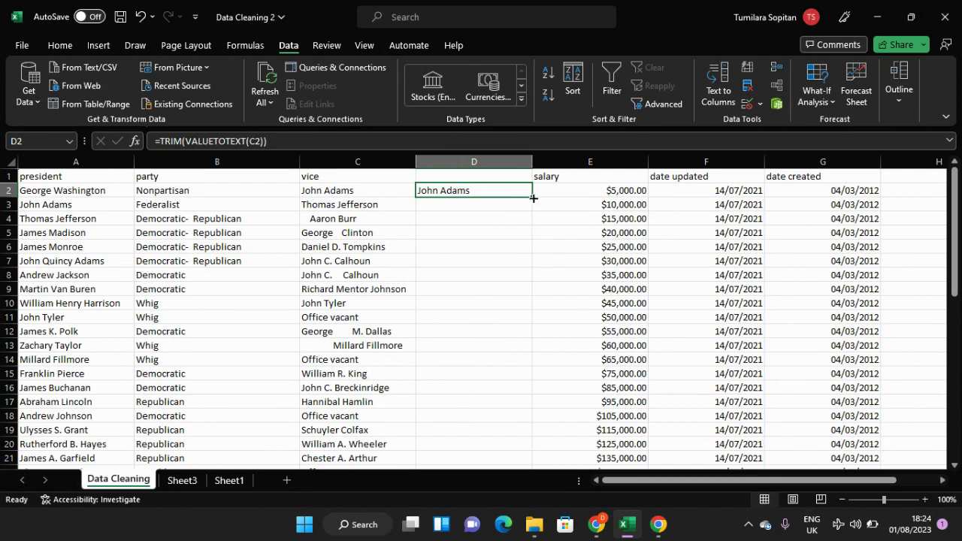
Step: Fill the TRIM formula from D2 down column D to row 48
drag(531, 196, 508, 434)
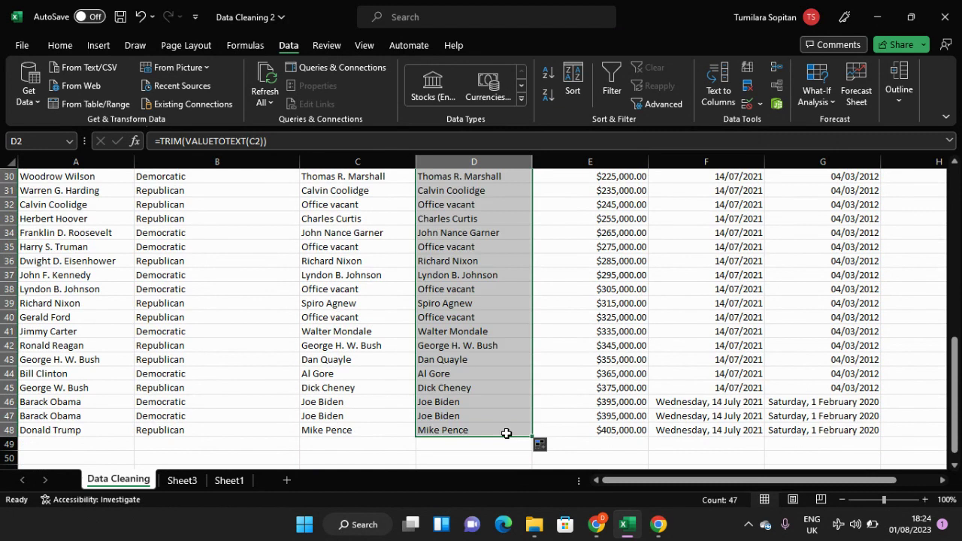
click(506, 429)
scroll(494, 355, up, 10)
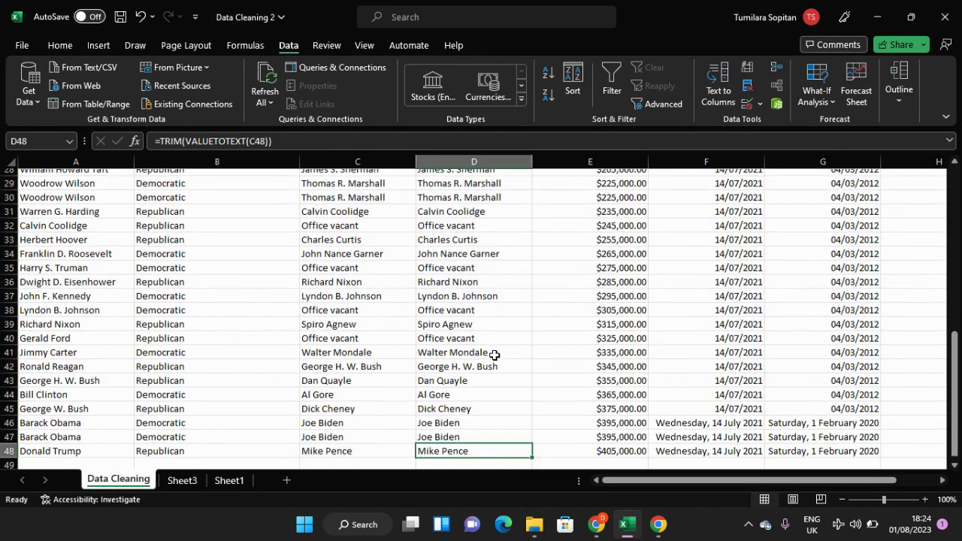
Step: Try deleting the original vice column C and undo the deletion
click(360, 162)
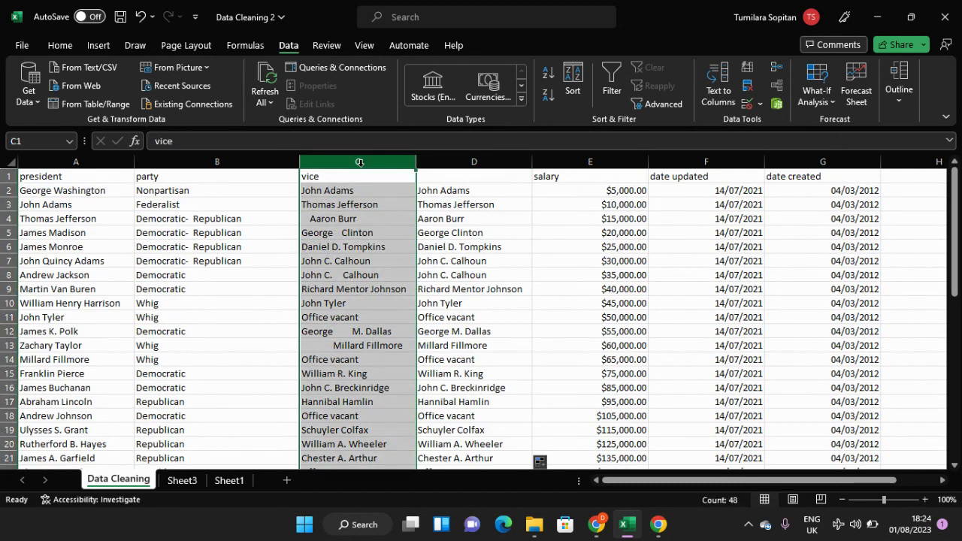
right_click(359, 163)
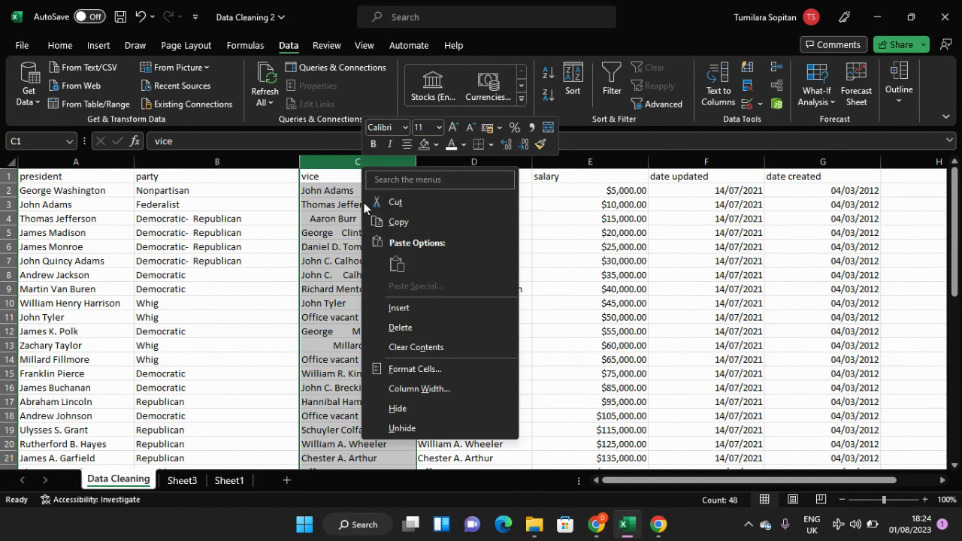
click(400, 323)
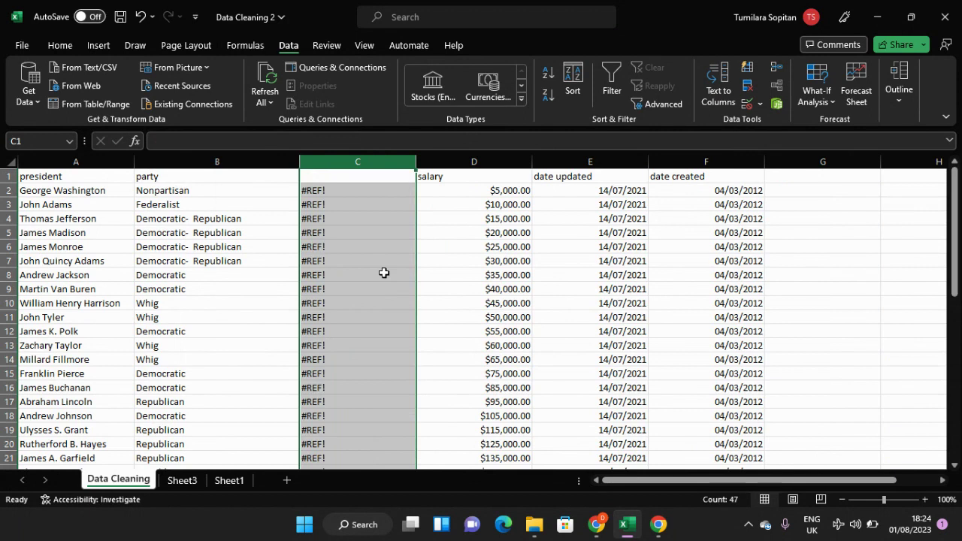
key(ctrl+z)
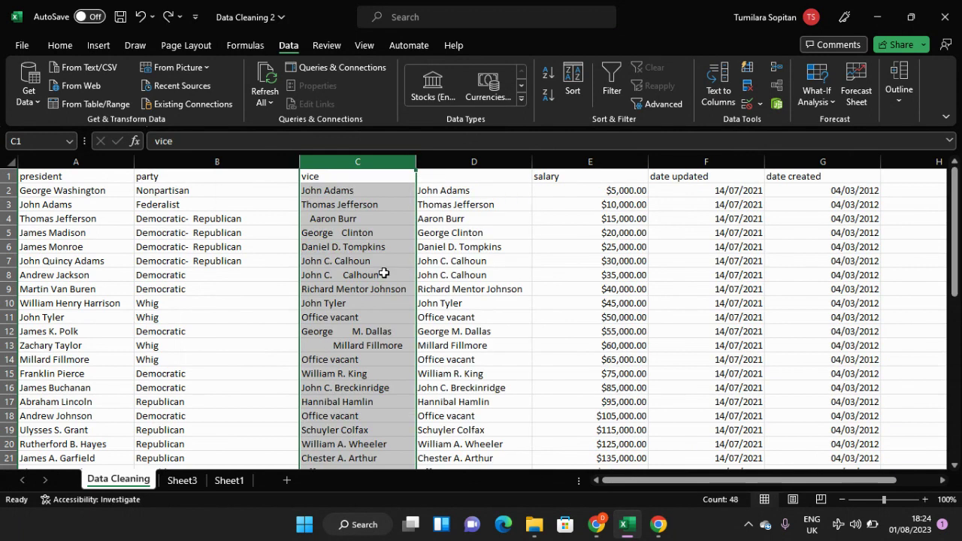
Step: Re-enter the VALUETOTEXT function inside the TRIM formula in D2, keeping C2 as its value, and commit the formula
click(468, 219)
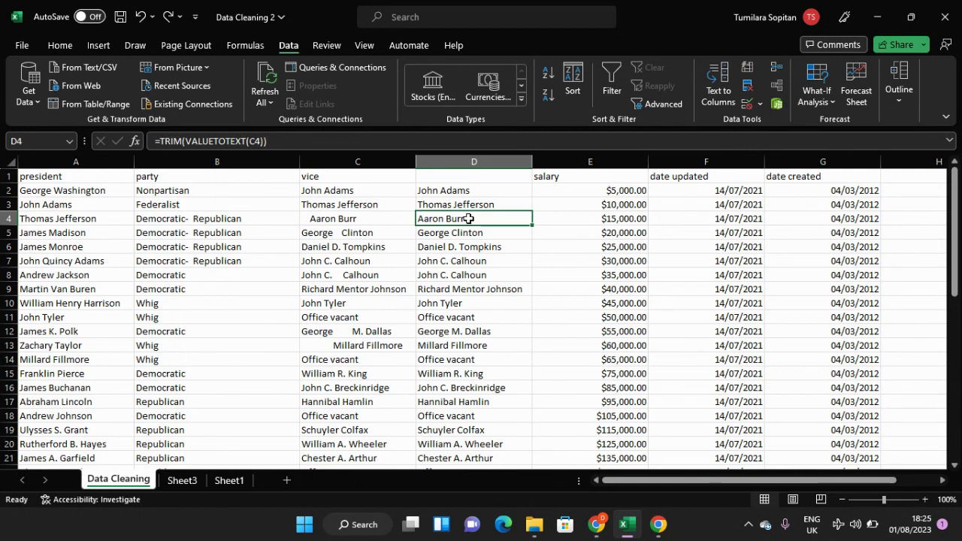
click(468, 163)
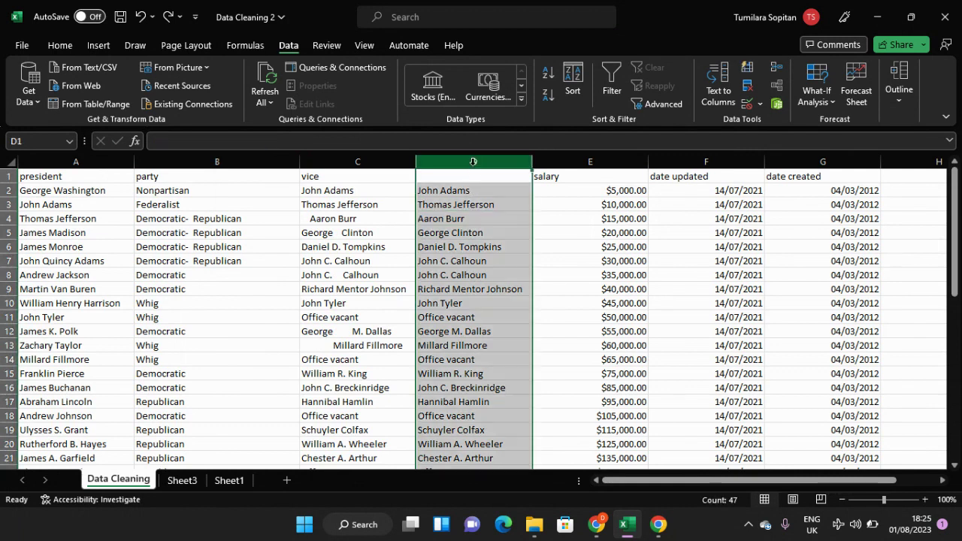
double_click(463, 190)
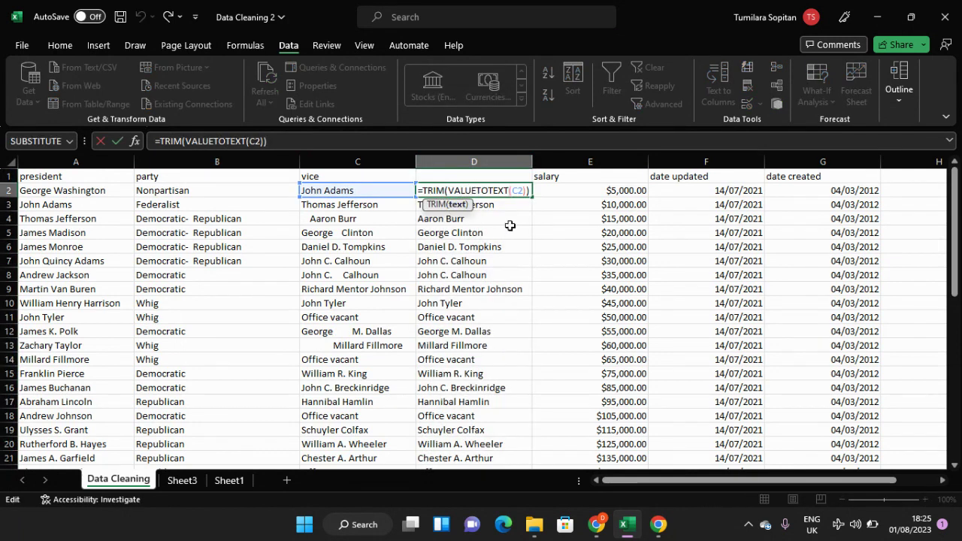
key(BackSpace)
key(BackSpace)
key(BackSpace)
key(BackSpace)
key(BackSpace)
key(BackSpace)
key(BackSpace)
key(BackSpace)
key(BackSpace)
key(BackSpace)
key(BackSpace)
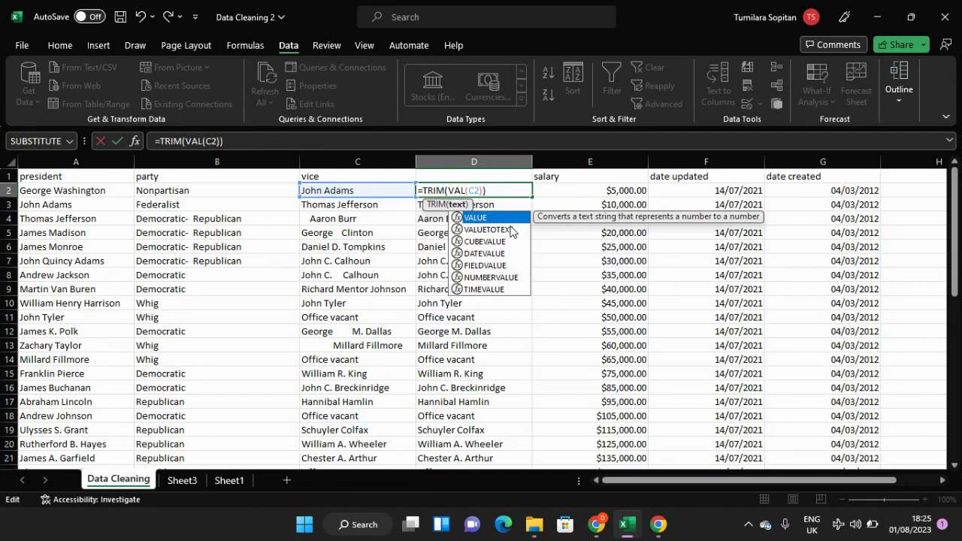
text(val)
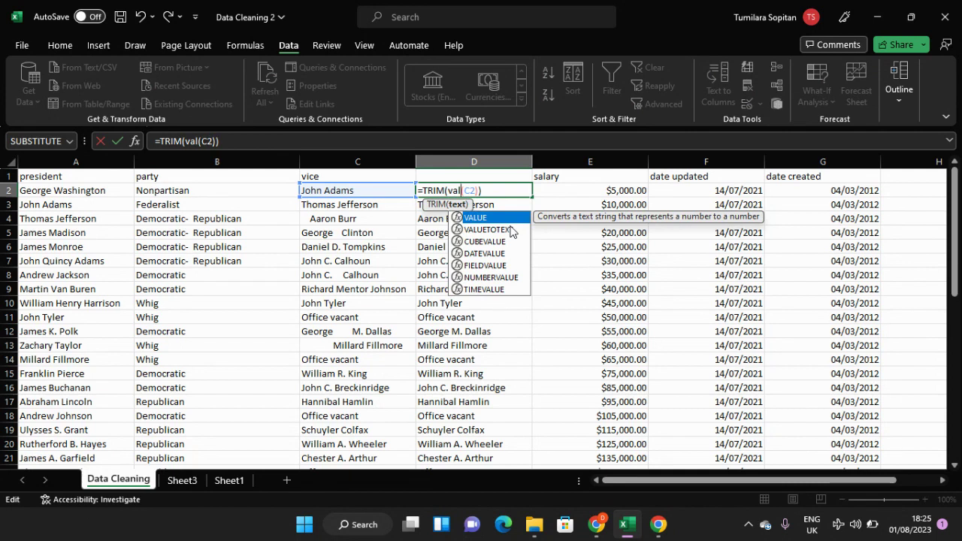
click(510, 230)
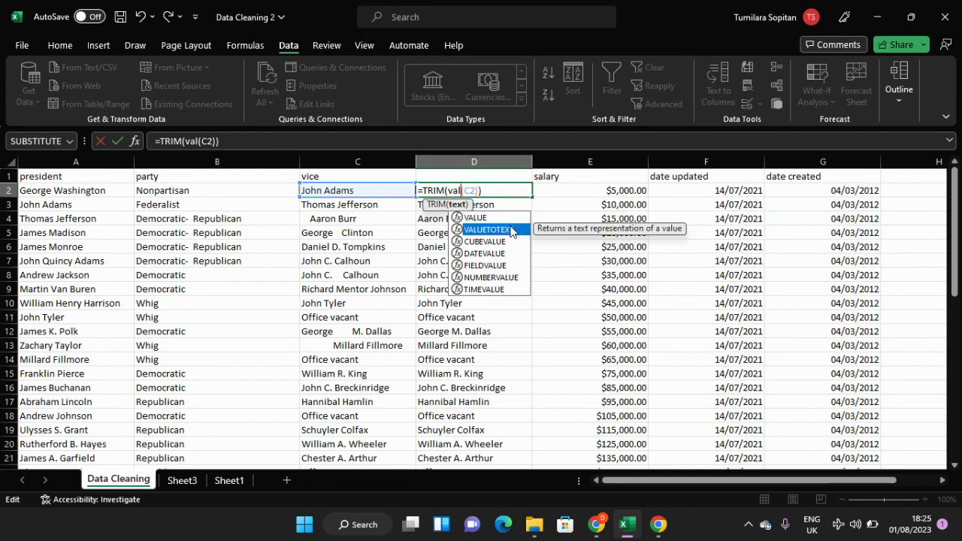
double_click(511, 231)
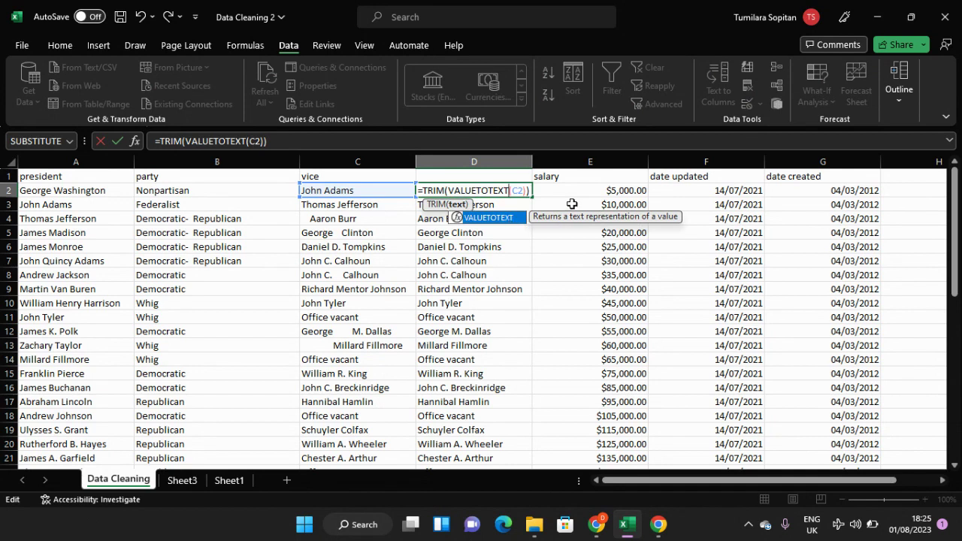
text())
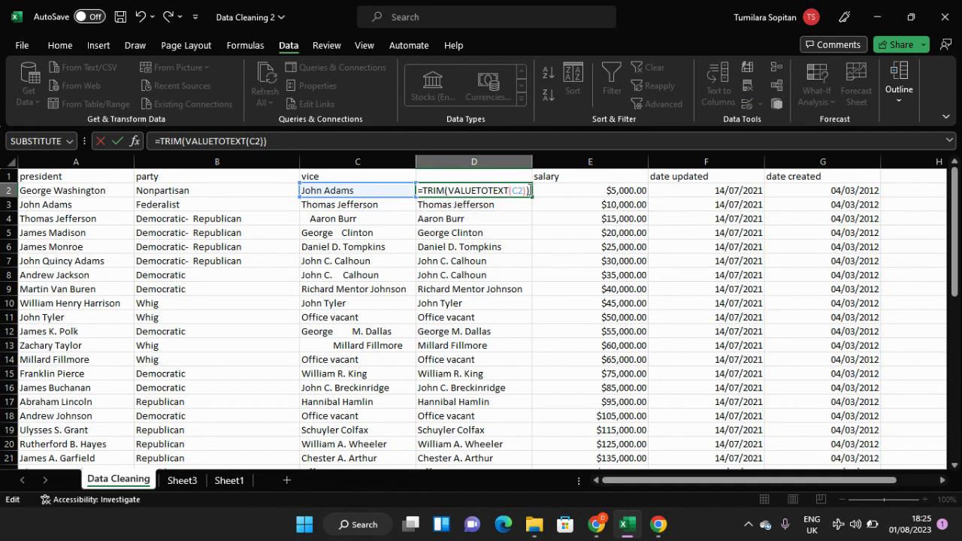
key(ctrl+Return)
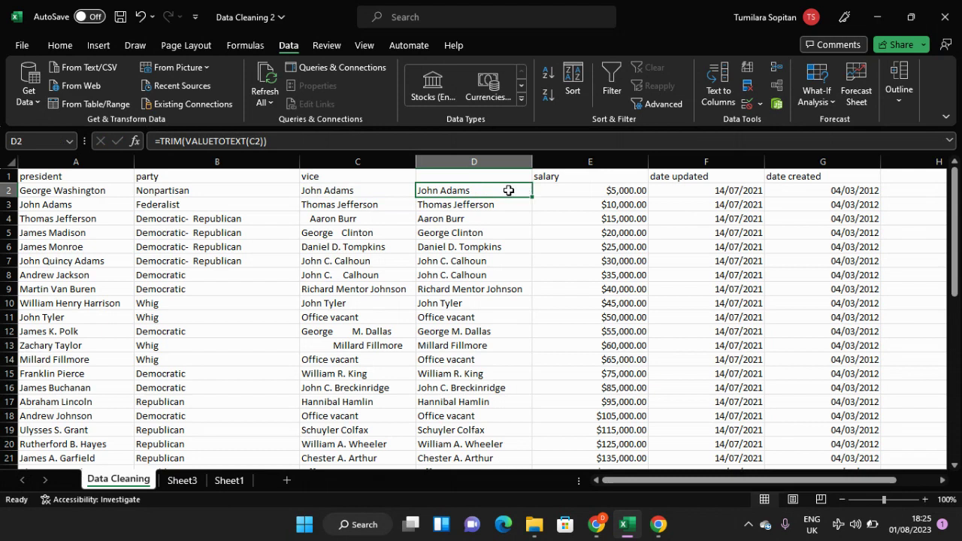
Step: Try again to delete the untrimmed vice column beside the formula results, and undo that deletion
click(360, 162)
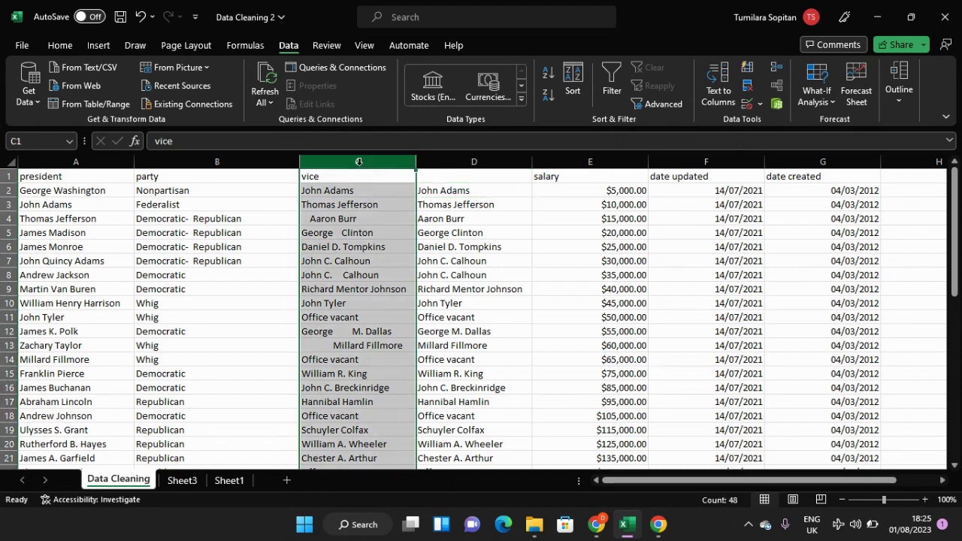
right_click(360, 162)
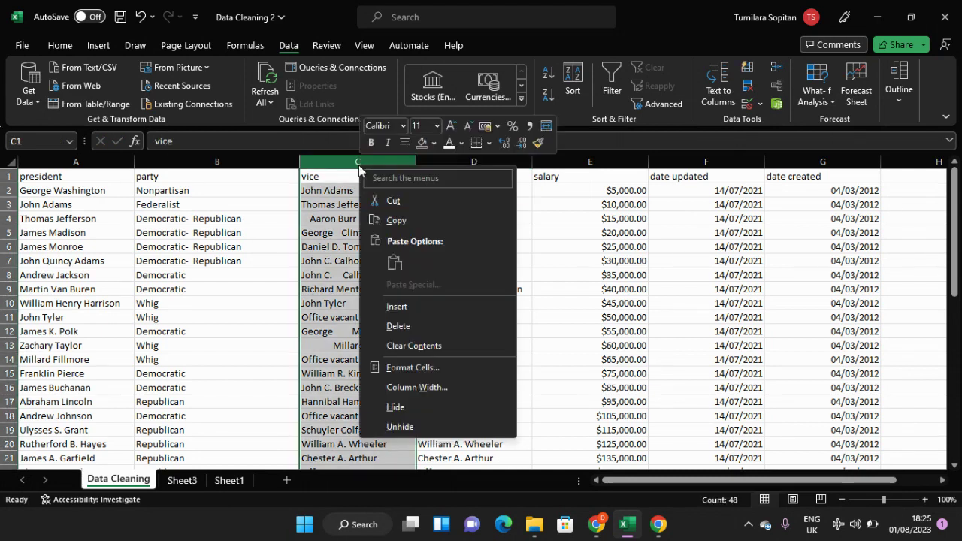
click(396, 327)
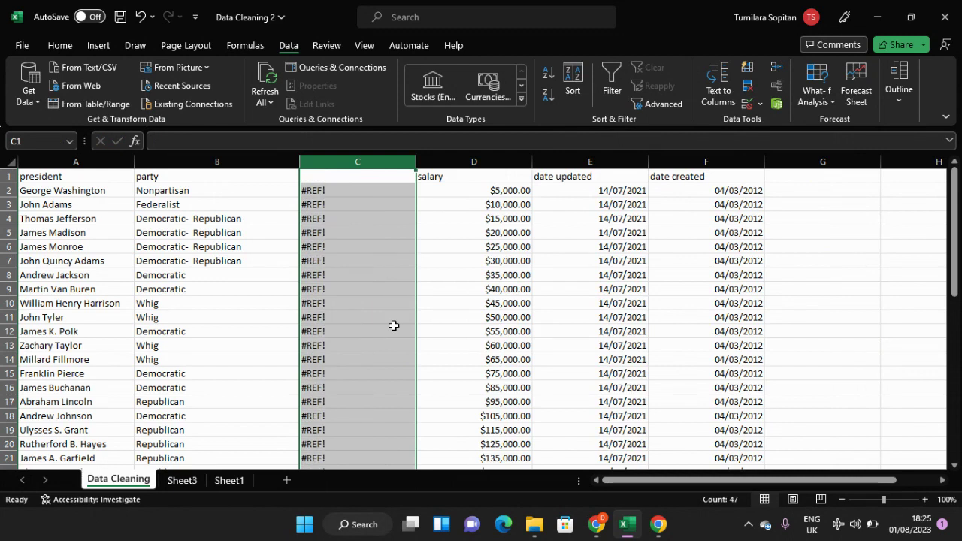
key(ctrl+z)
Step: Try replacing VALUETOTEXT with the TEXT function inside the TRIM formula in D2, keeping C2 as its only argument
click(474, 193)
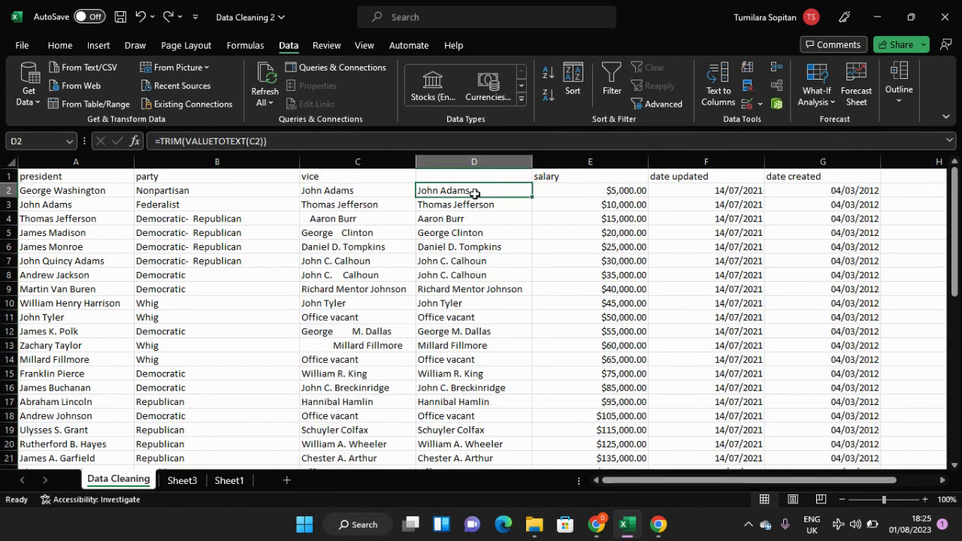
double_click(475, 193)
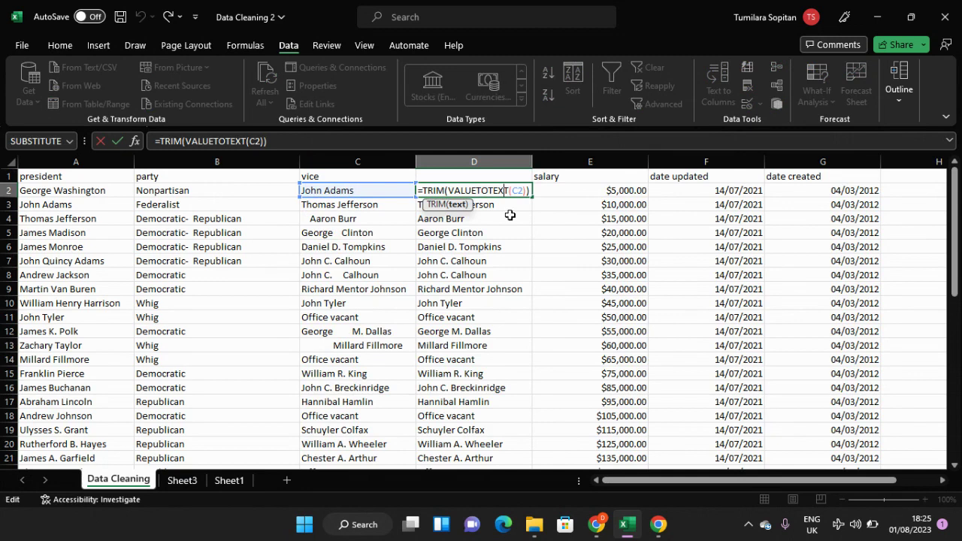
key(BackSpace)
key(BackSpace)
key(BackSpace)
key(BackSpace)
key(BackSpace)
key(BackSpace)
key(BackSpace)
key(BackSpace)
key(BackSpace)
key(BackSpace)
key(BackSpace)
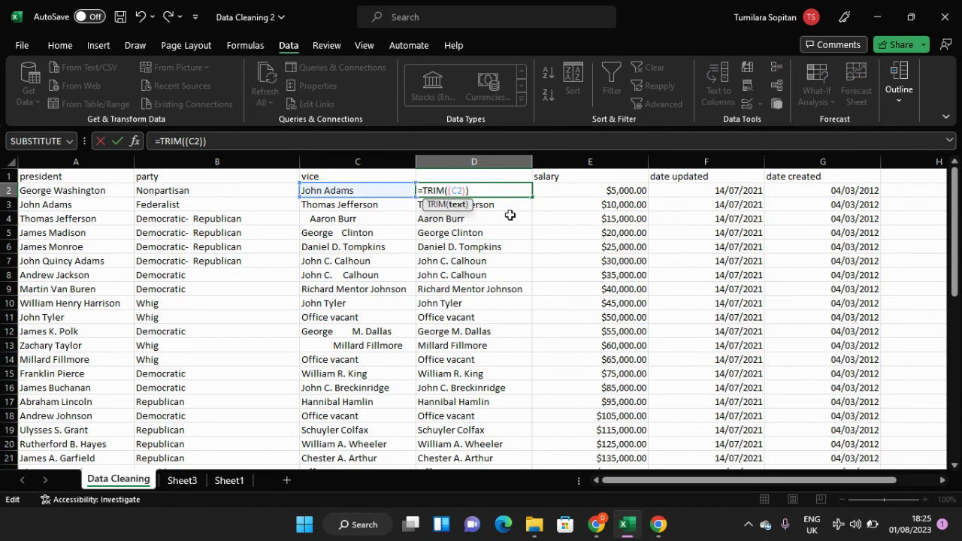
text(te)
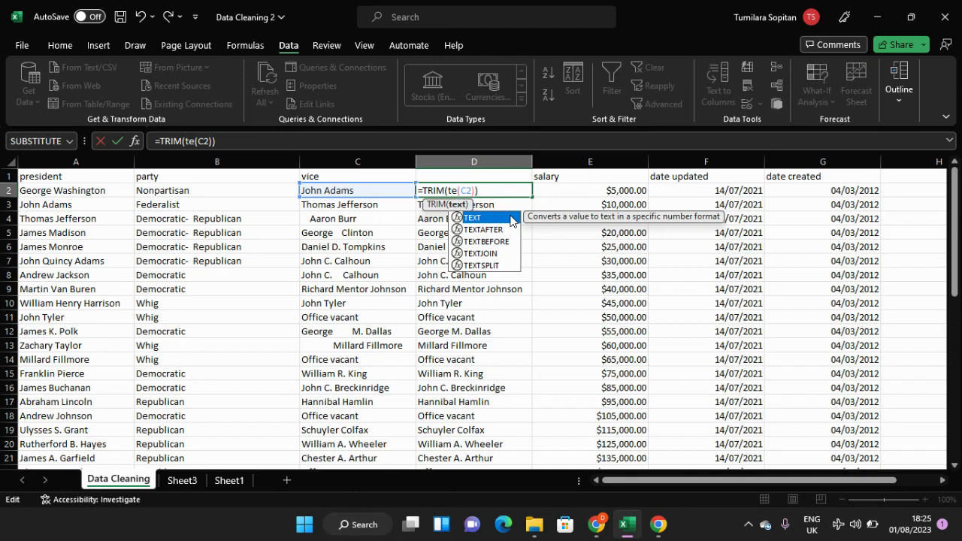
text(xt)
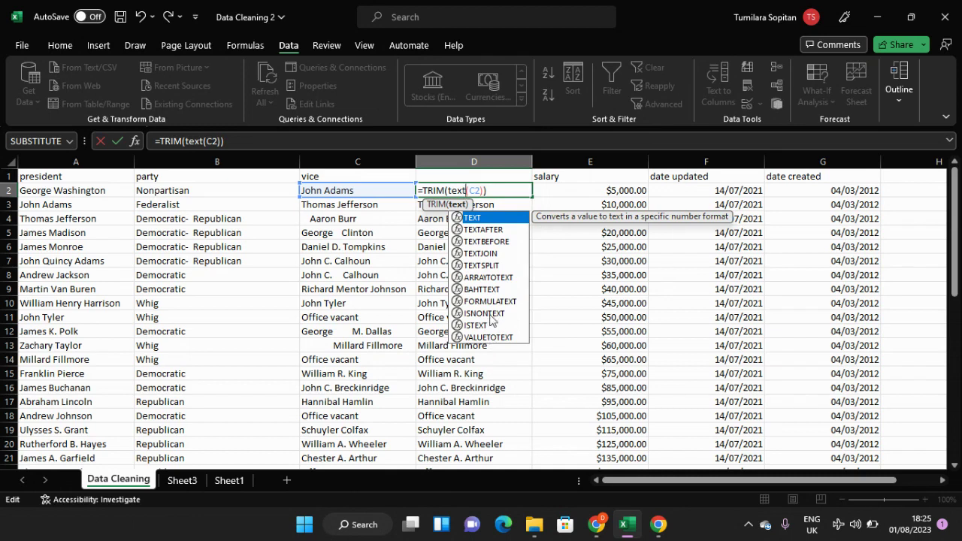
click(491, 301)
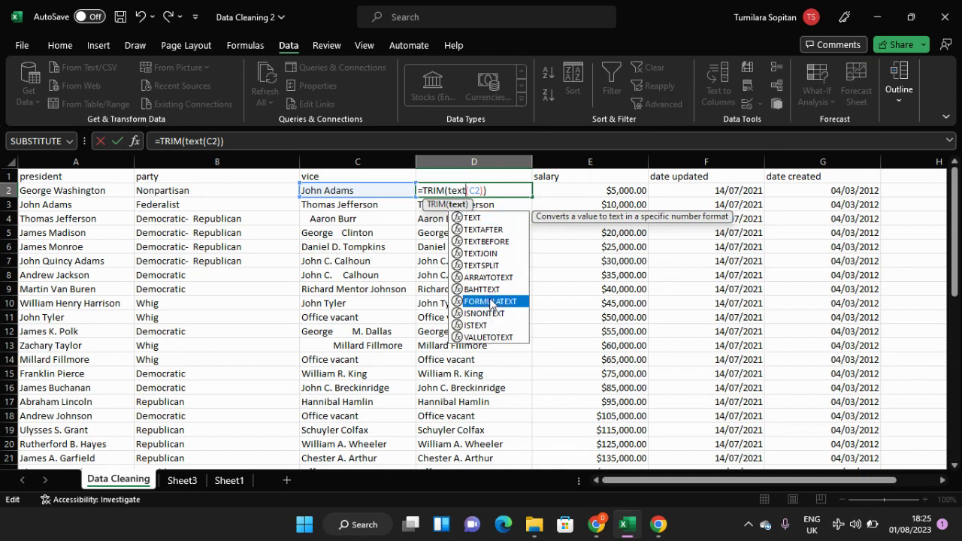
click(462, 190)
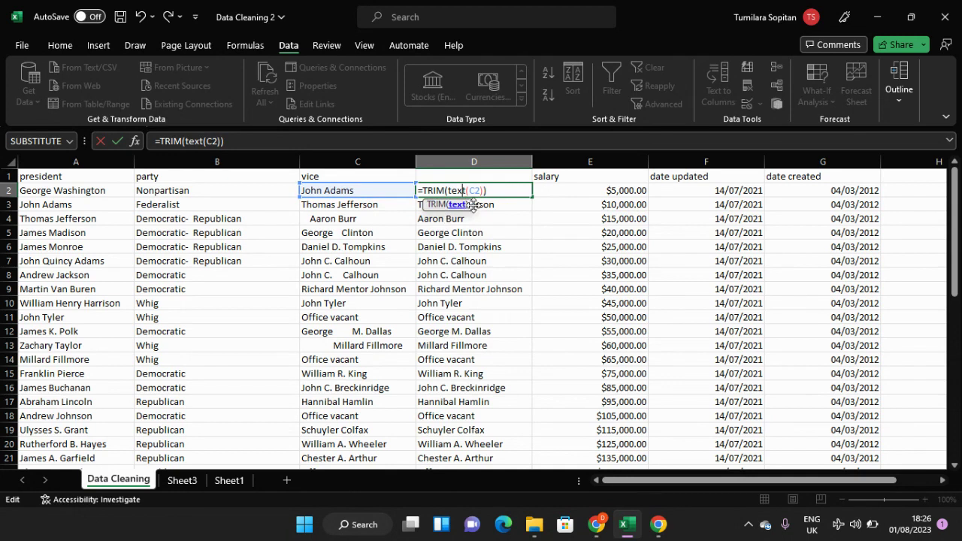
click(497, 191)
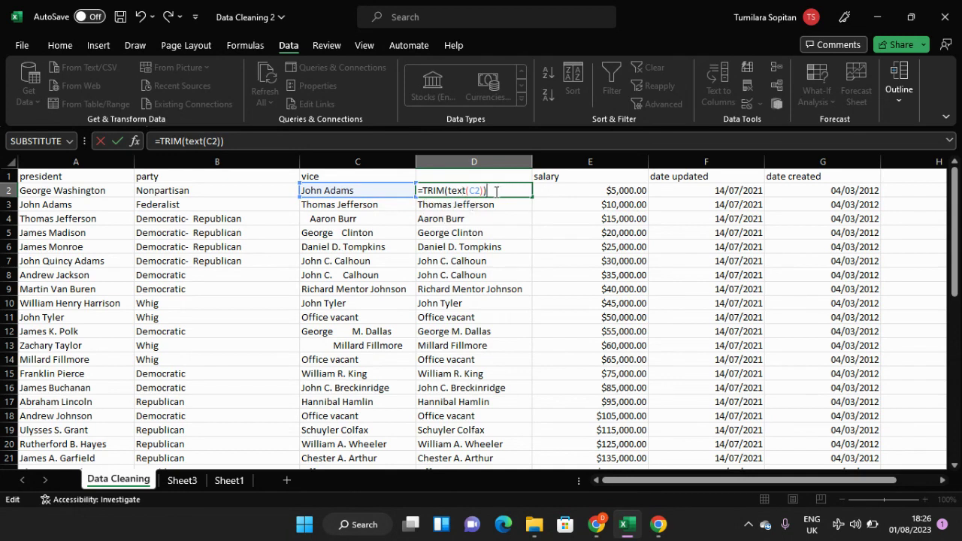
key(Return)
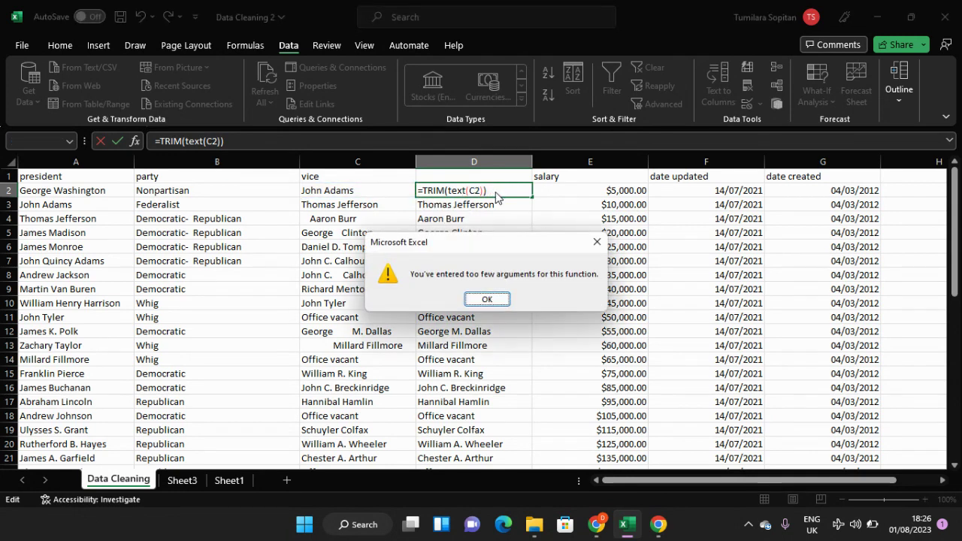
click(600, 245)
Step: Replace the TEXT part inside the TRIM formula in D2 with a FORMULATEXT function that references C2
click(493, 189)
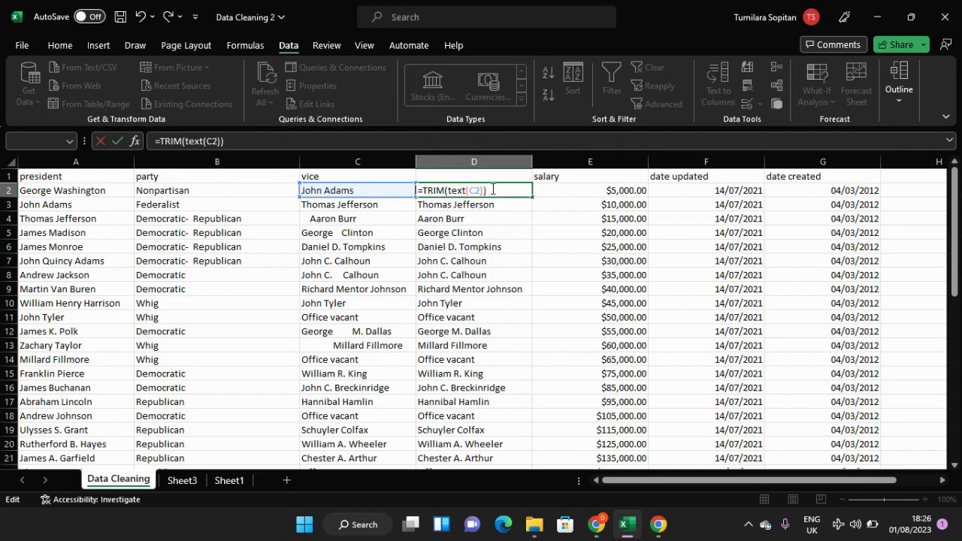
key(BackSpace)
key(BackSpace)
key(BackSpace)
key(BackSpace)
key(BackSpace)
key(BackSpace)
key(BackSpace)
key(BackSpace)
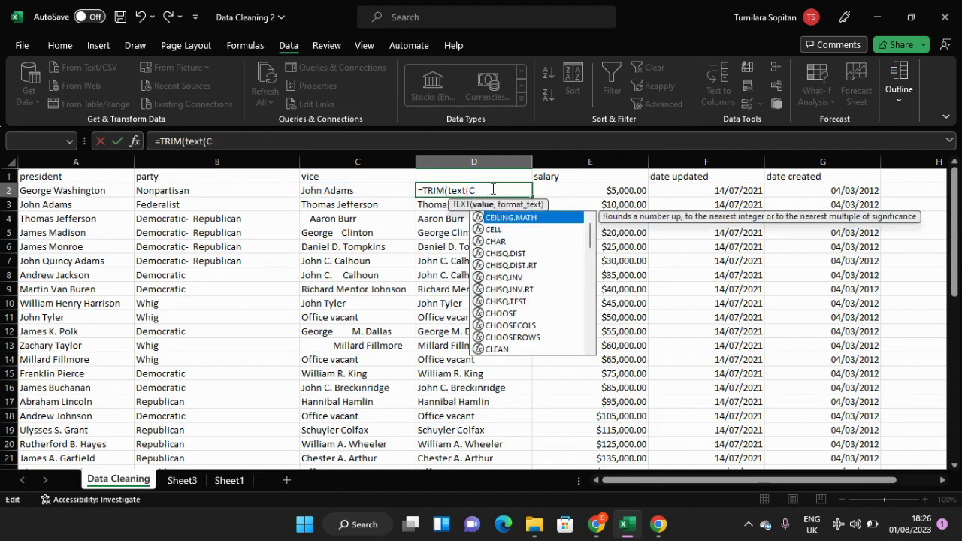
key(BackSpace)
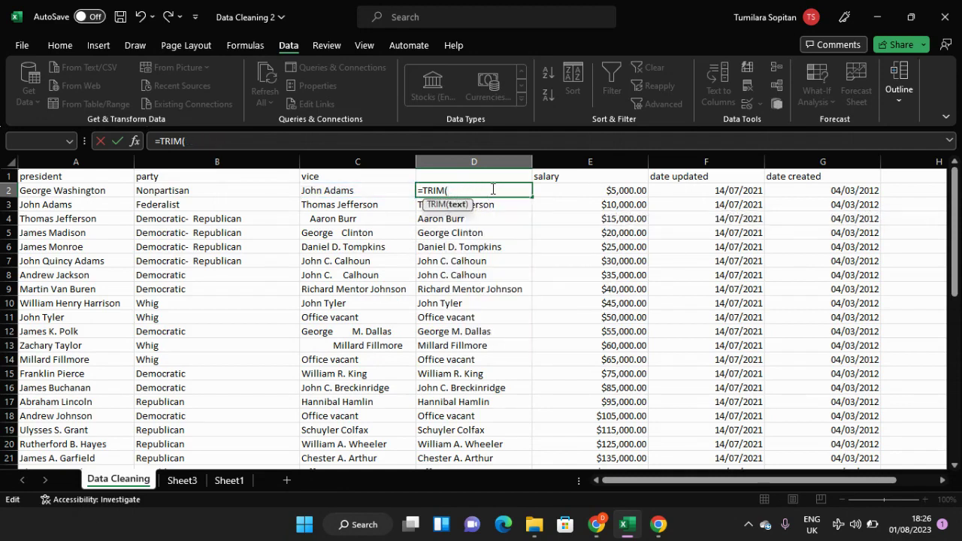
text(form)
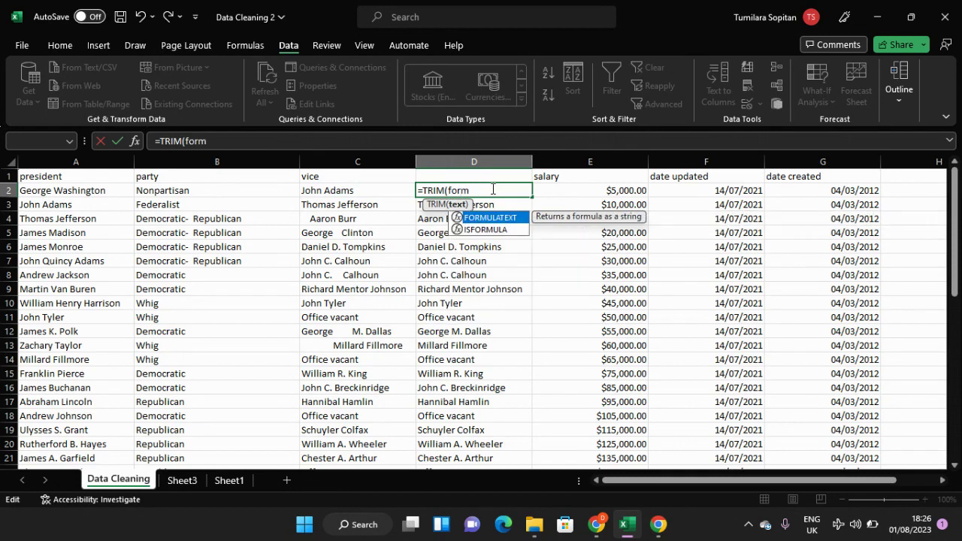
key(Tab)
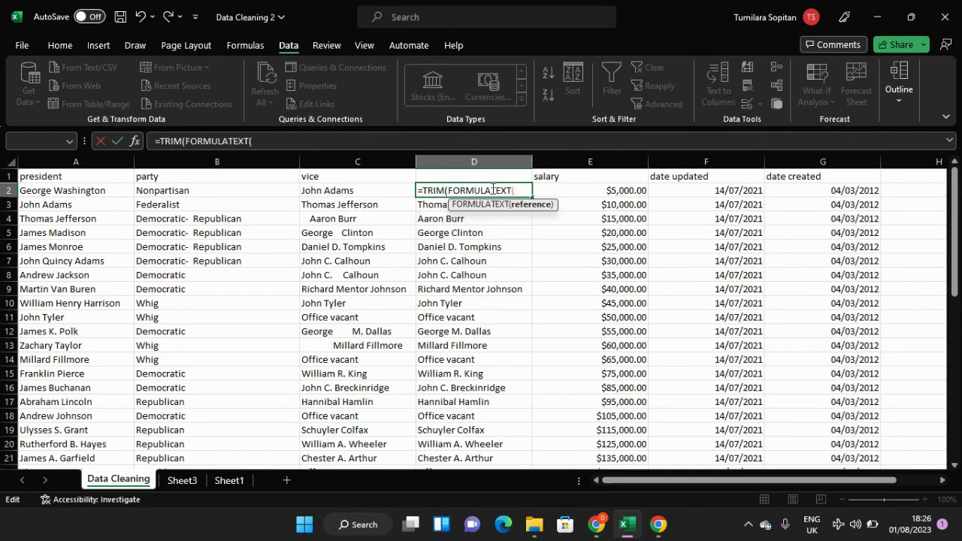
click(383, 196)
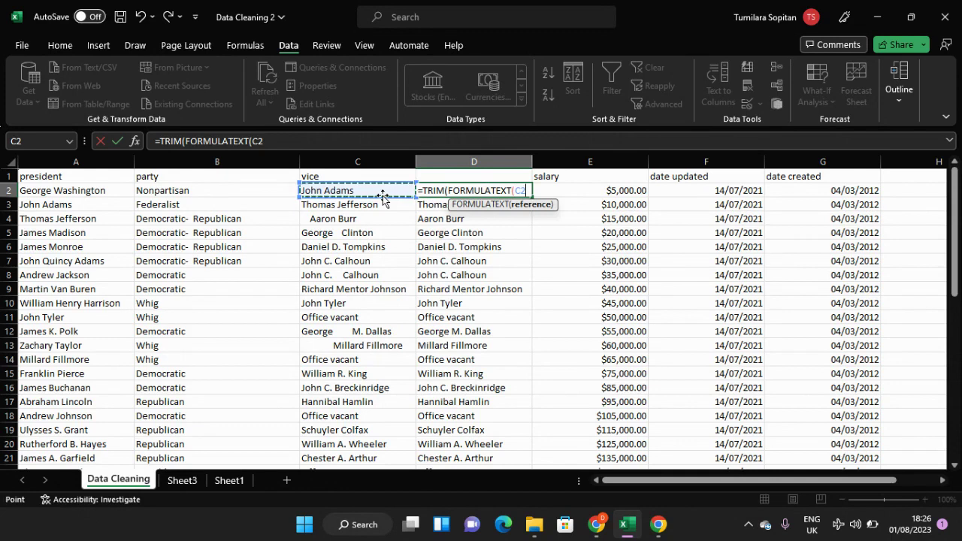
Step: Close both parentheses of the D2 formula and commit it as =TRIM(FORMULATEXT(C2))
key(Return)
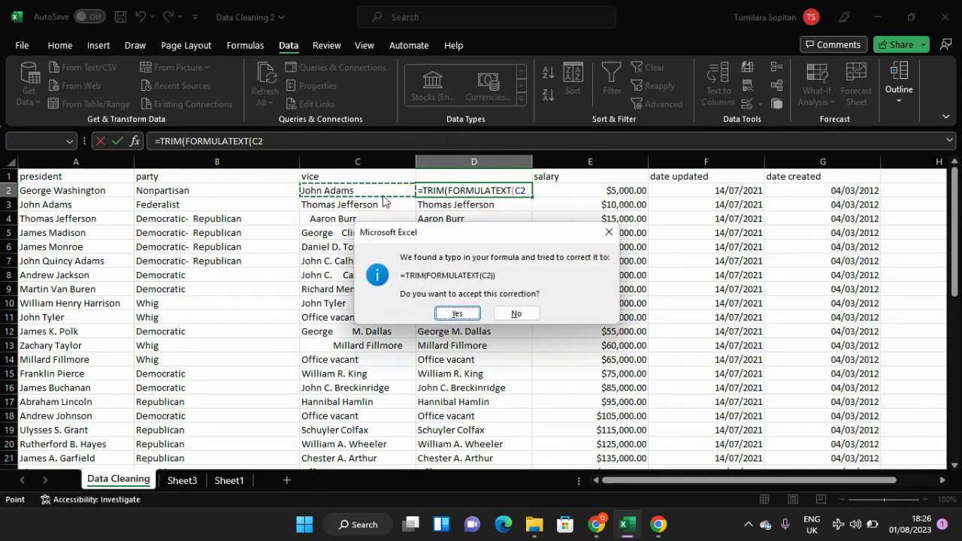
click(610, 230)
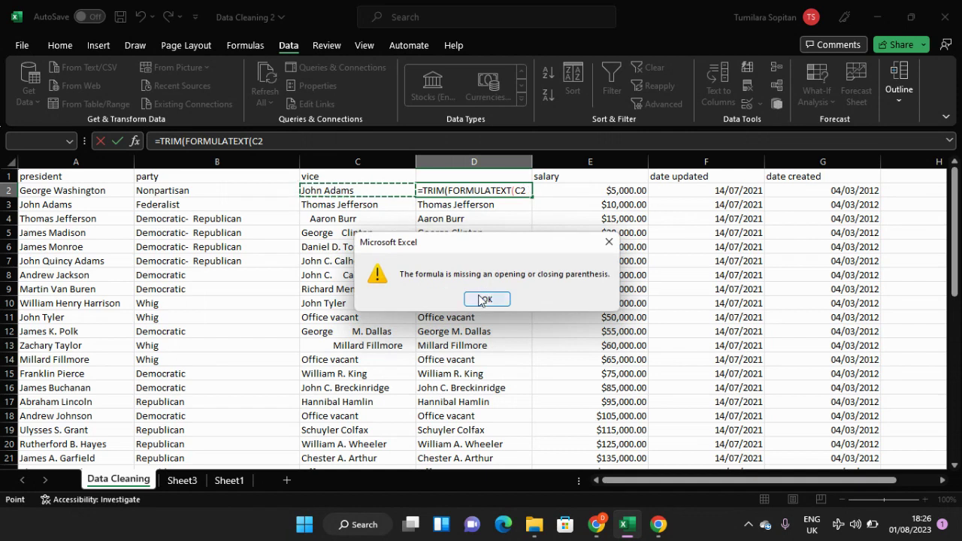
click(486, 298)
click(528, 191)
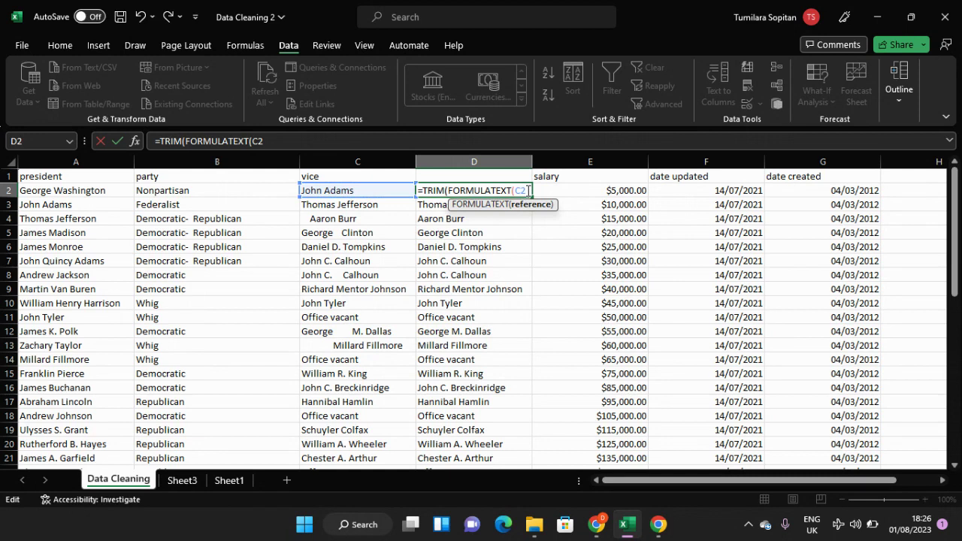
text())
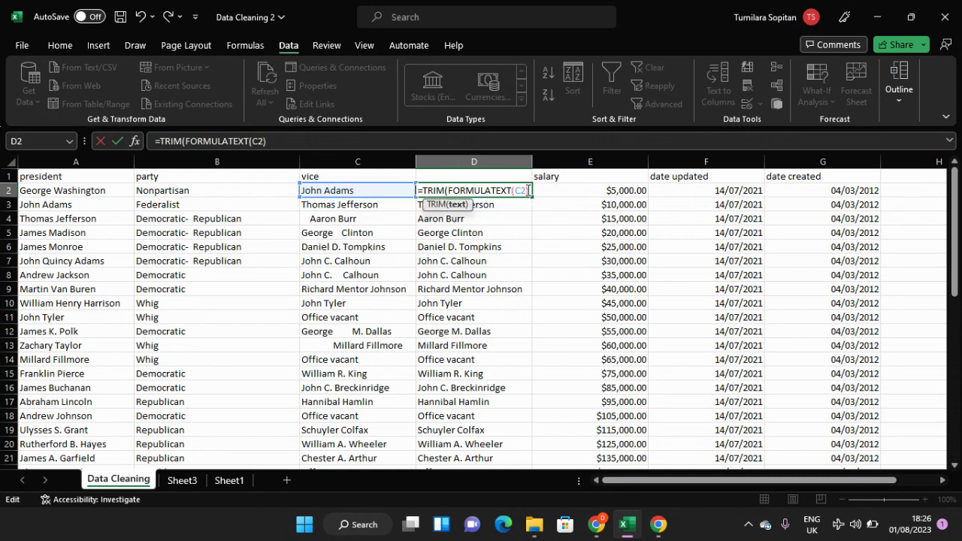
text())
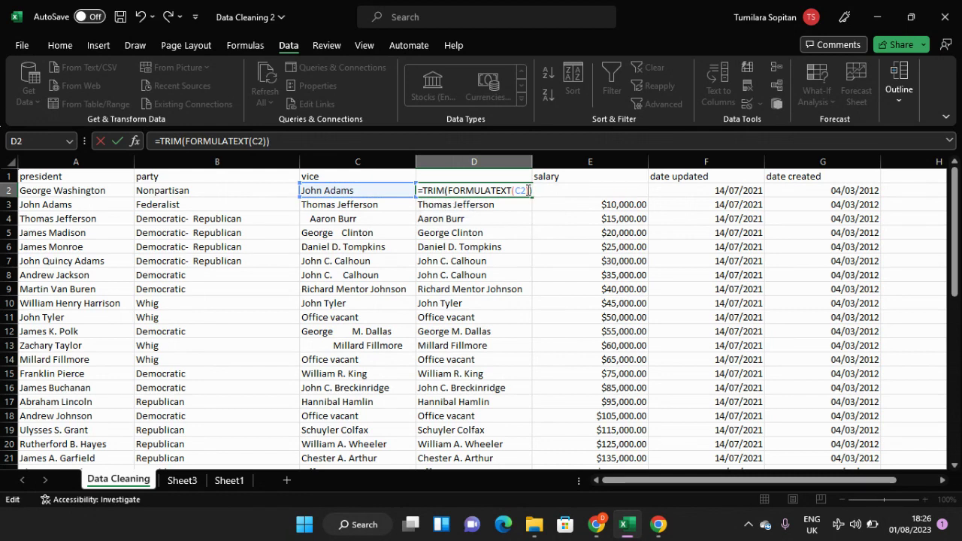
key(ctrl+Return)
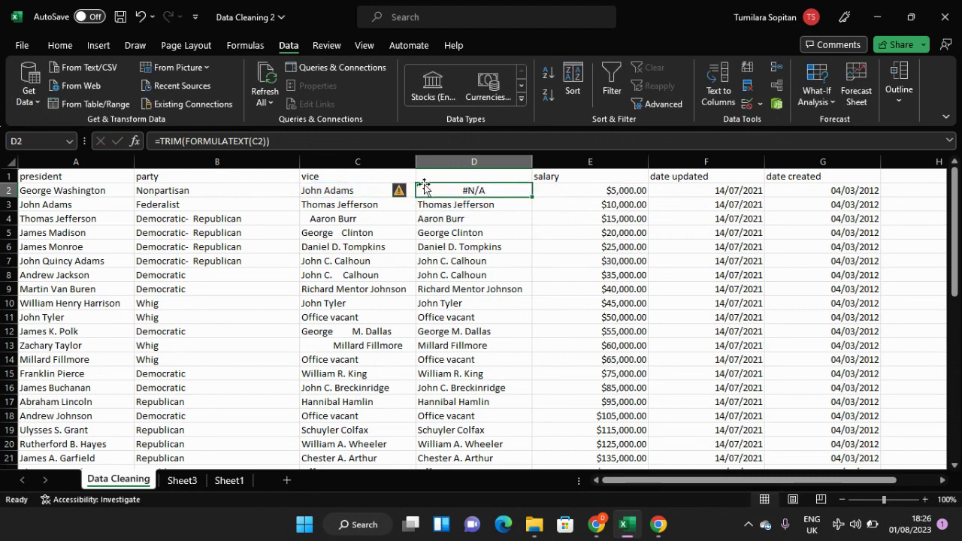
Step: Clear the D2 formula back to its equals sign and start it again with FORMULATEXT as the outer function
mouse_move(405, 193)
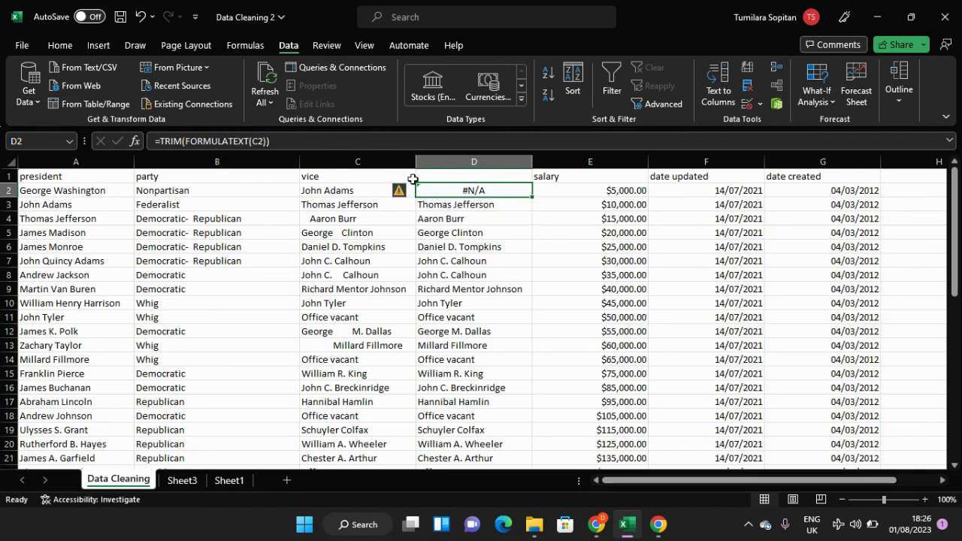
key(F2)
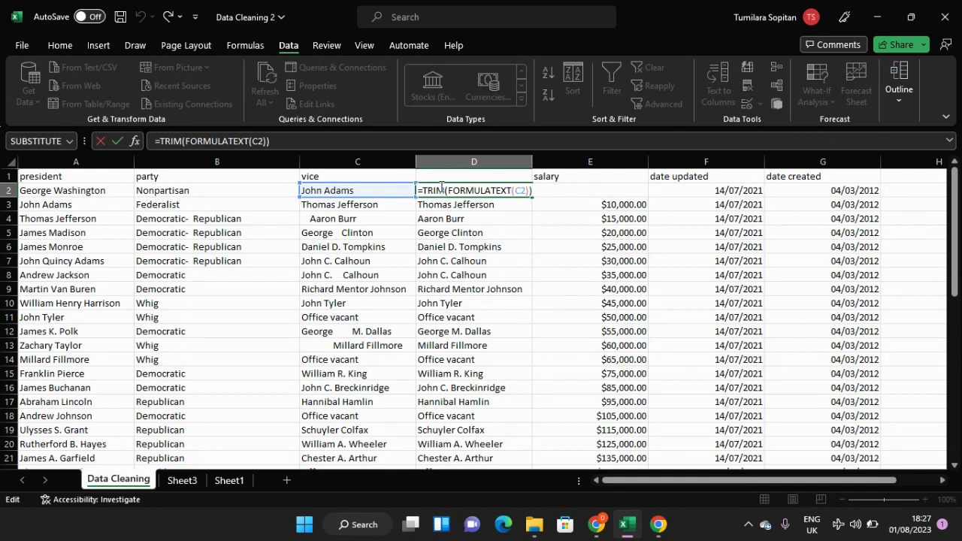
click(524, 191)
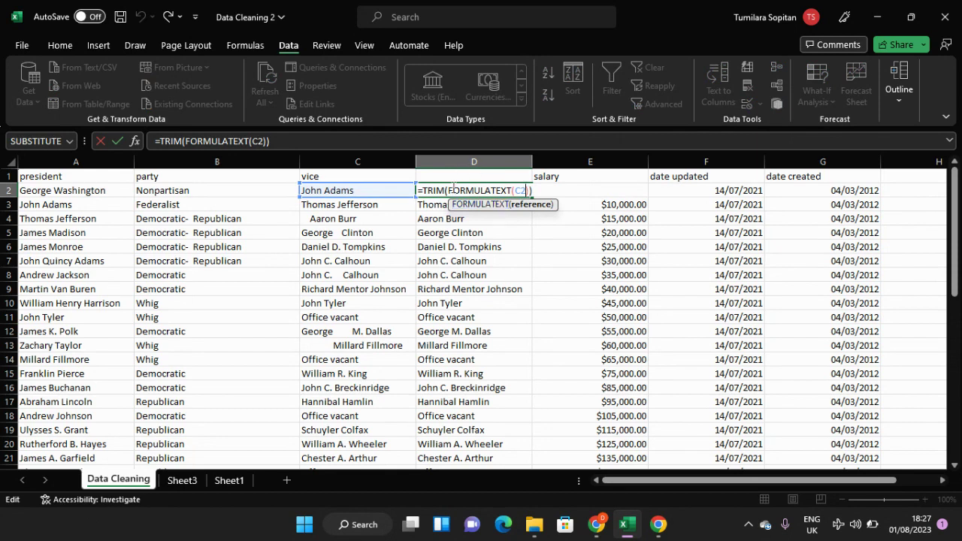
click(542, 190)
key(BackSpace)
key(BackSpace)
key(BackSpace)
key(BackSpace)
key(BackSpace)
key(BackSpace)
key(BackSpace)
key(BackSpace)
key(BackSpace)
key(BackSpace)
key(BackSpace)
key(BackSpace)
key(BackSpace)
key(BackSpace)
key(BackSpace)
key(BackSpace)
key(BackSpace)
key(BackSpace)
key(BackSpace)
key(BackSpace)
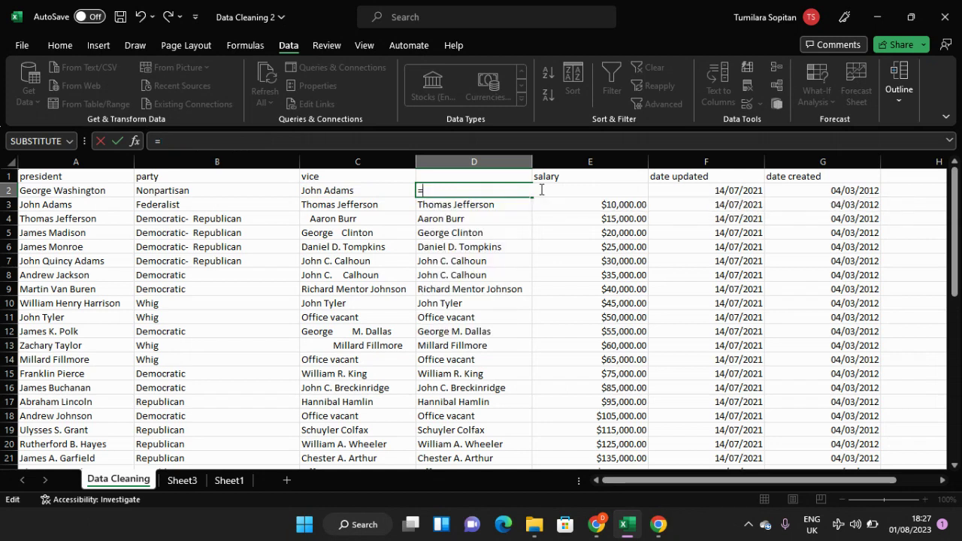
text(formu)
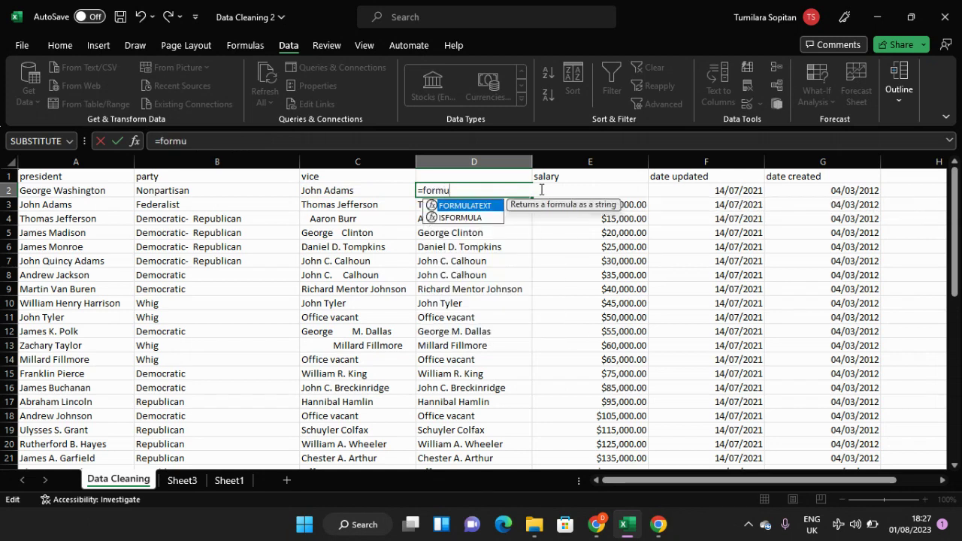
key(Tab)
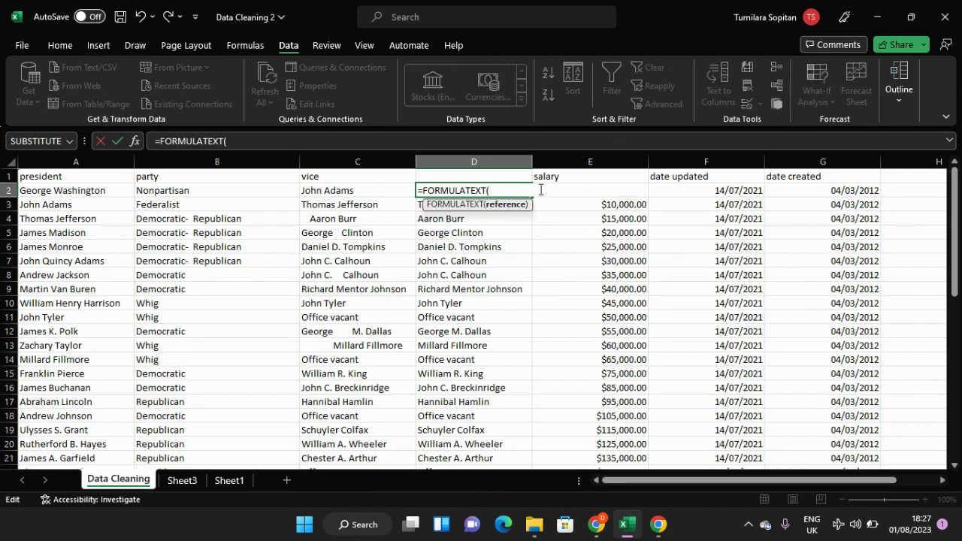
Step: Nest TRIM of C2 inside FORMULATEXT in D2 and try to commit =FORMULATEXT(TRIM(C2))
text(tr)
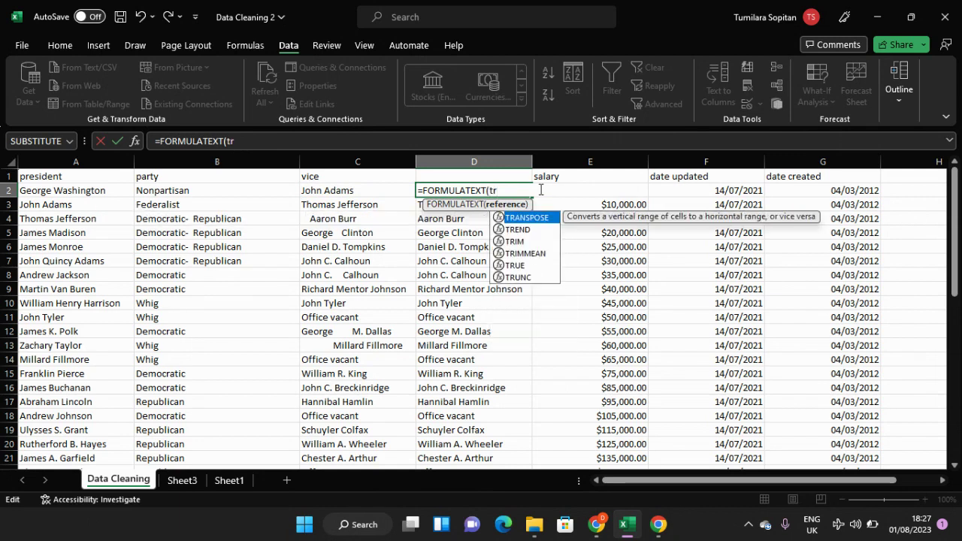
key(Down)
key(Down)
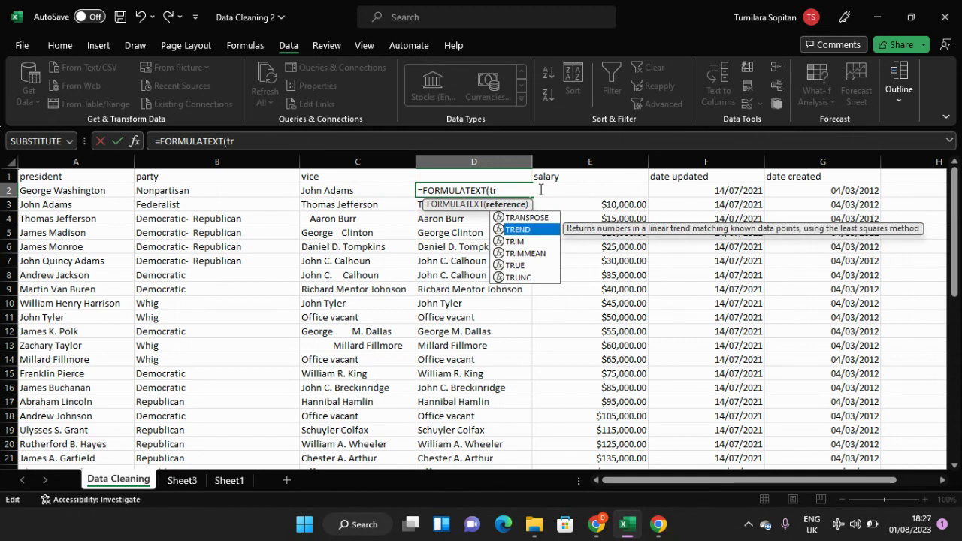
key(Tab)
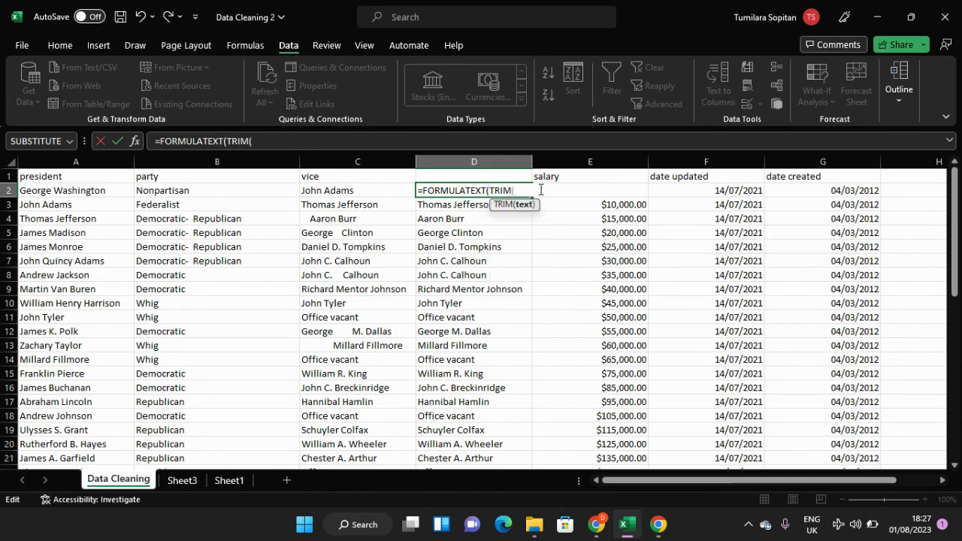
click(355, 193)
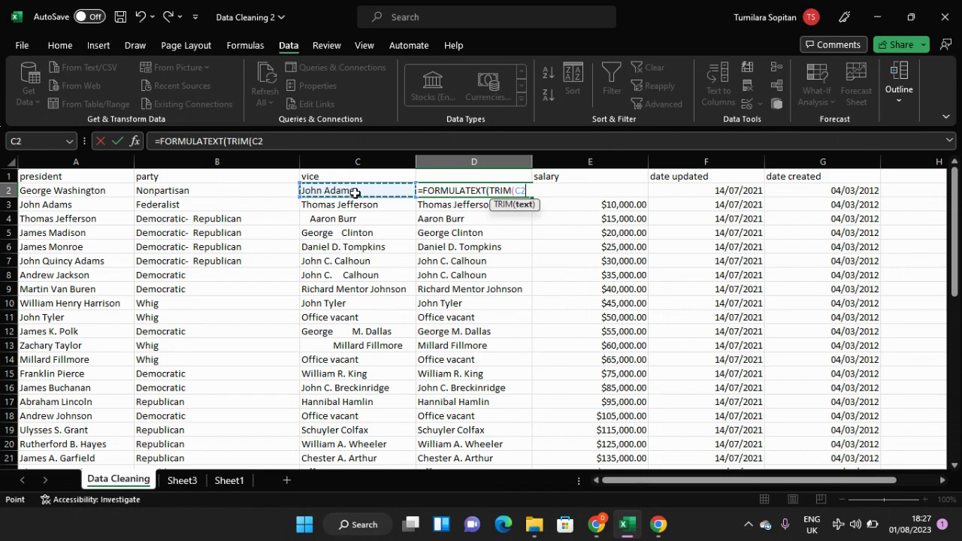
text()))
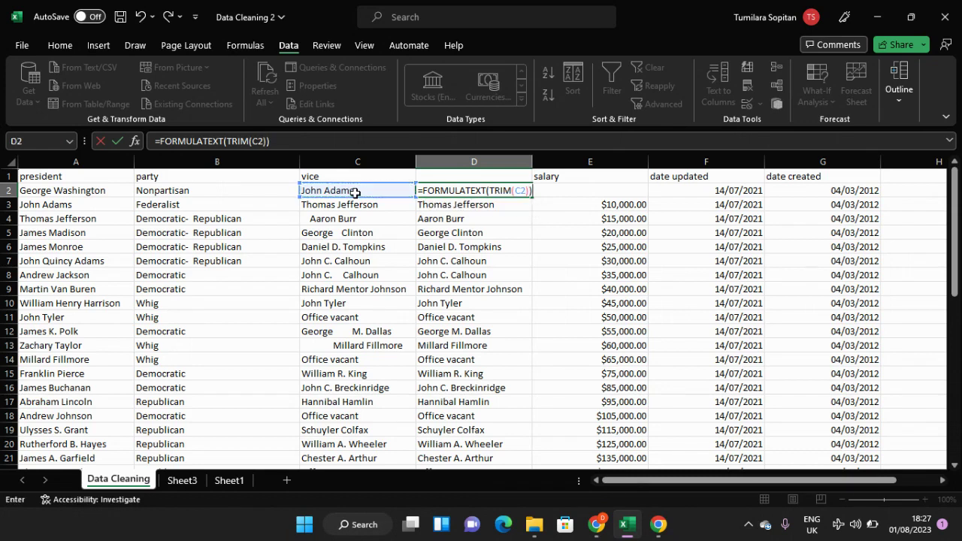
key(Return)
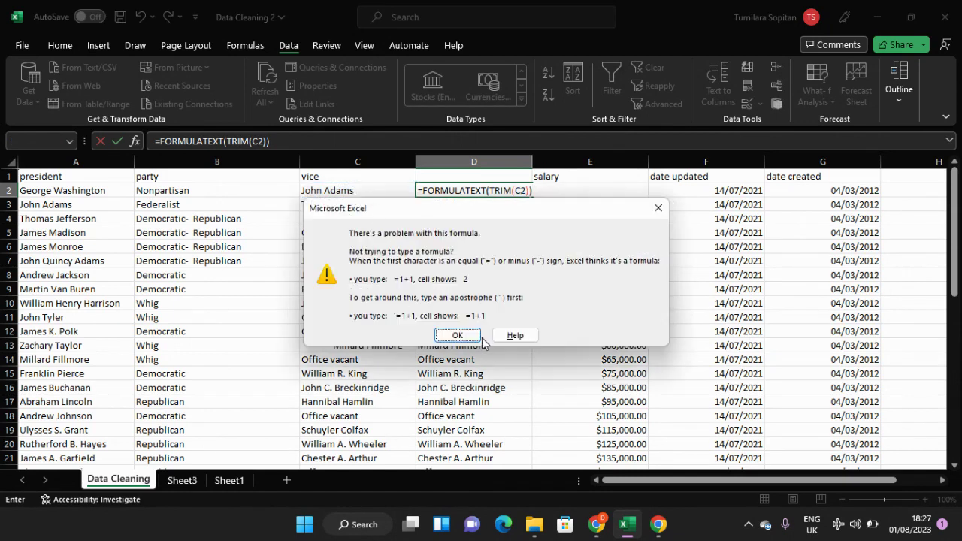
click(470, 335)
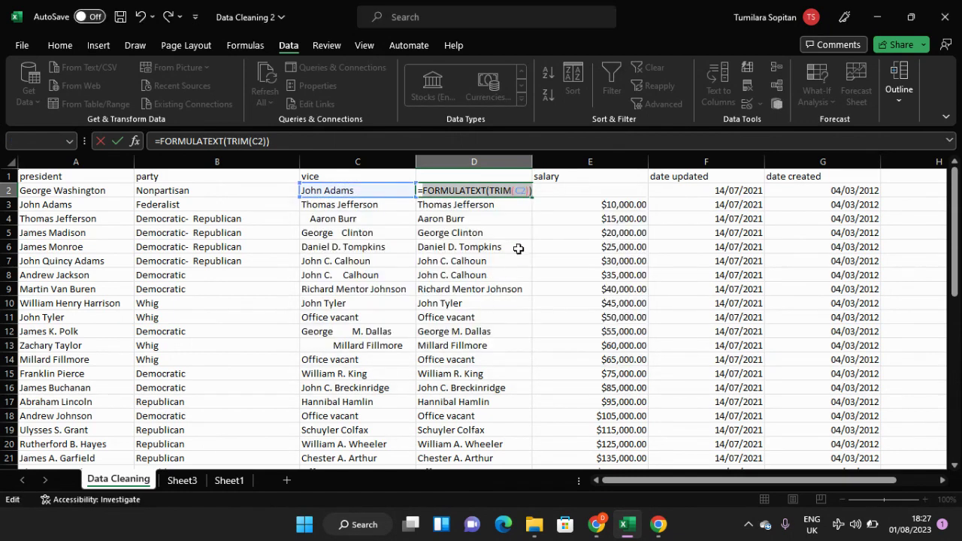
click(536, 191)
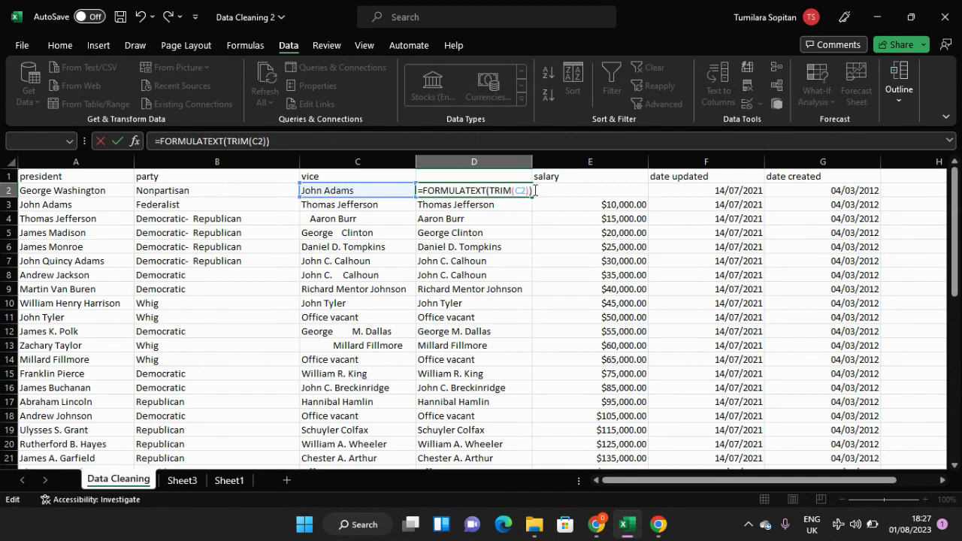
Step: Add an empty-string second argument to TRIM in D2 and try to commit =FORMULATEXT(TRIM(C2, ""))
key(Return)
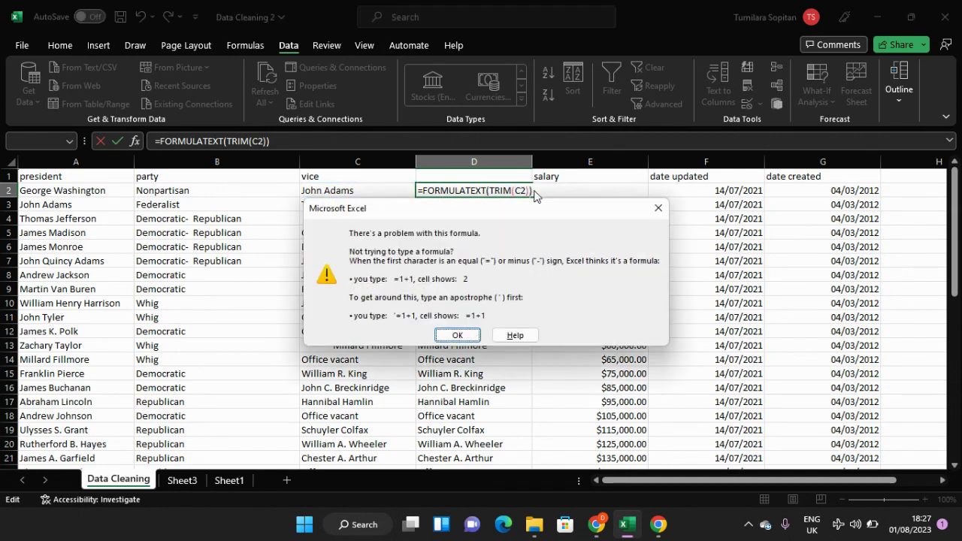
click(658, 207)
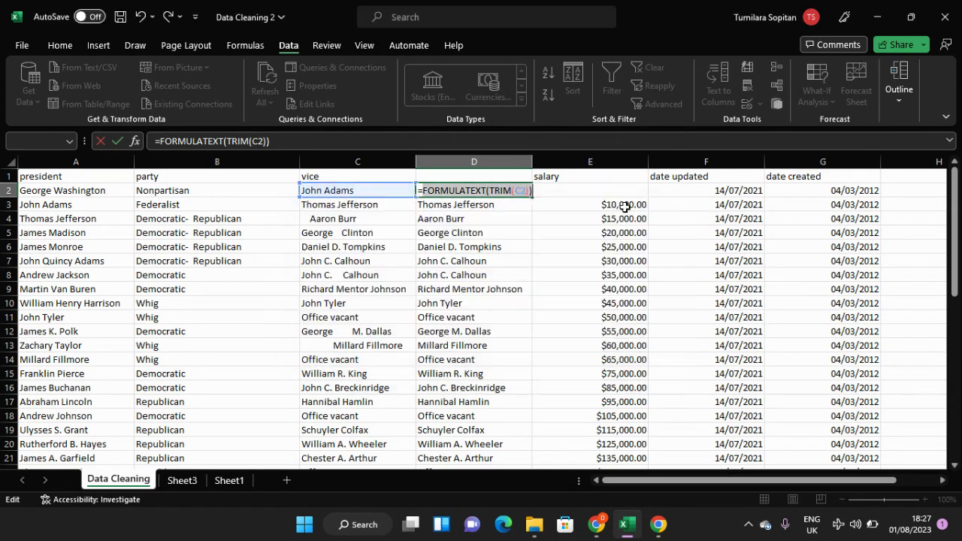
click(530, 191)
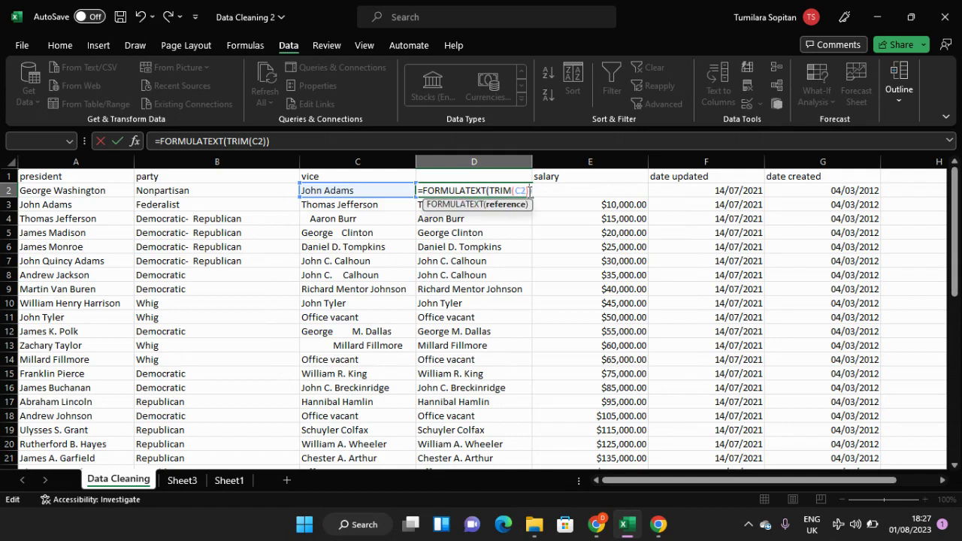
key(BackSpace)
text(, )
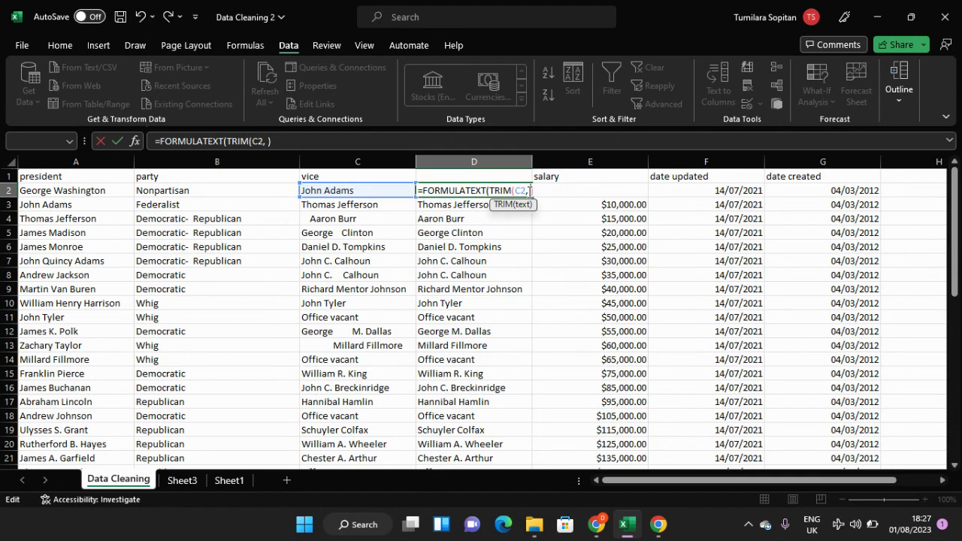
text(""))
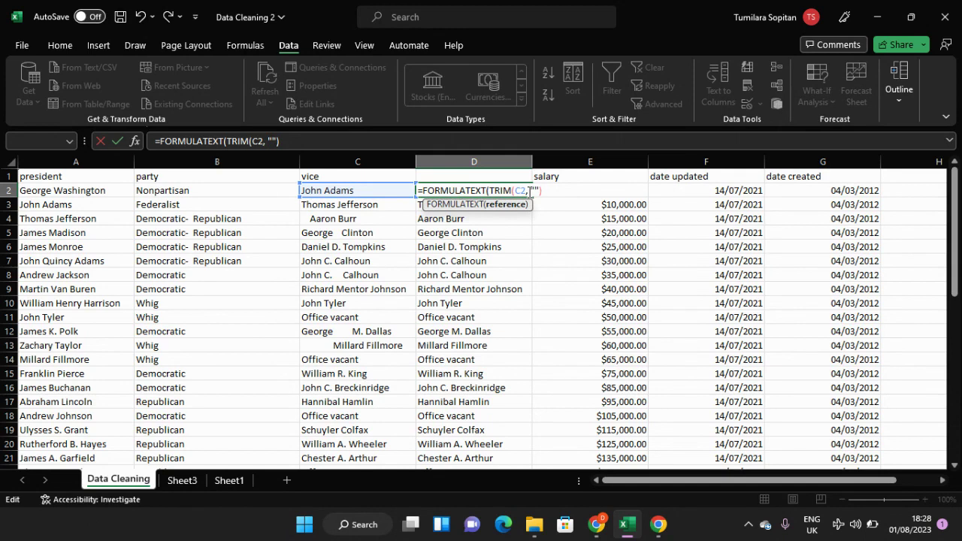
text())
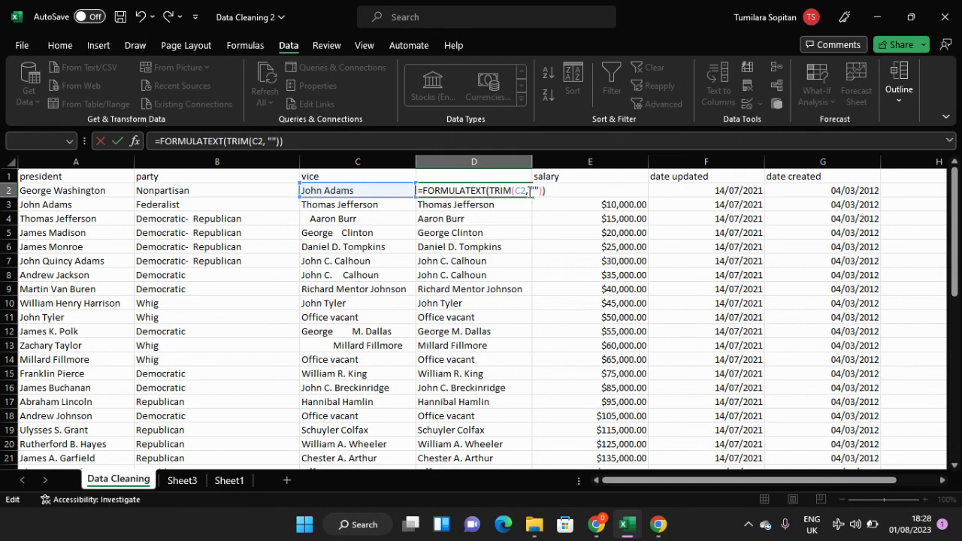
key(Return)
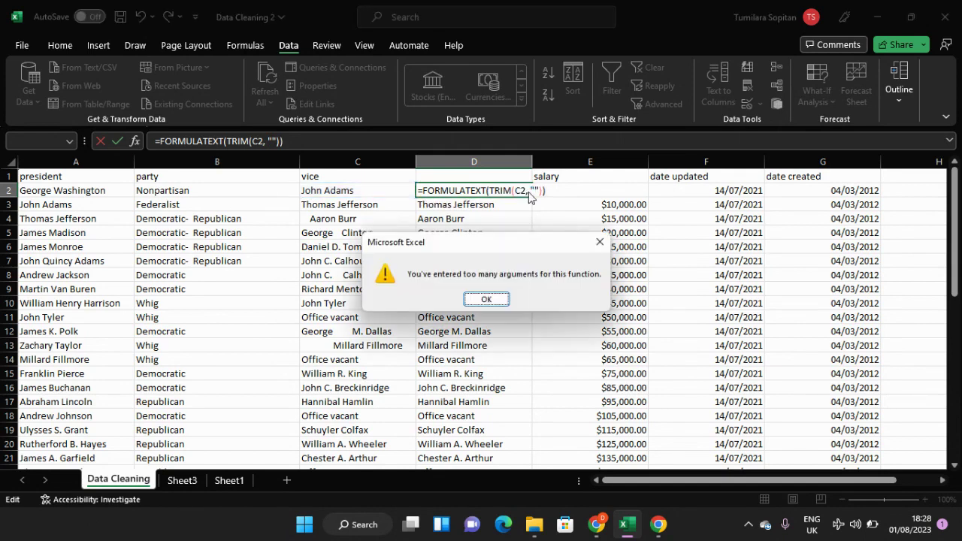
click(600, 241)
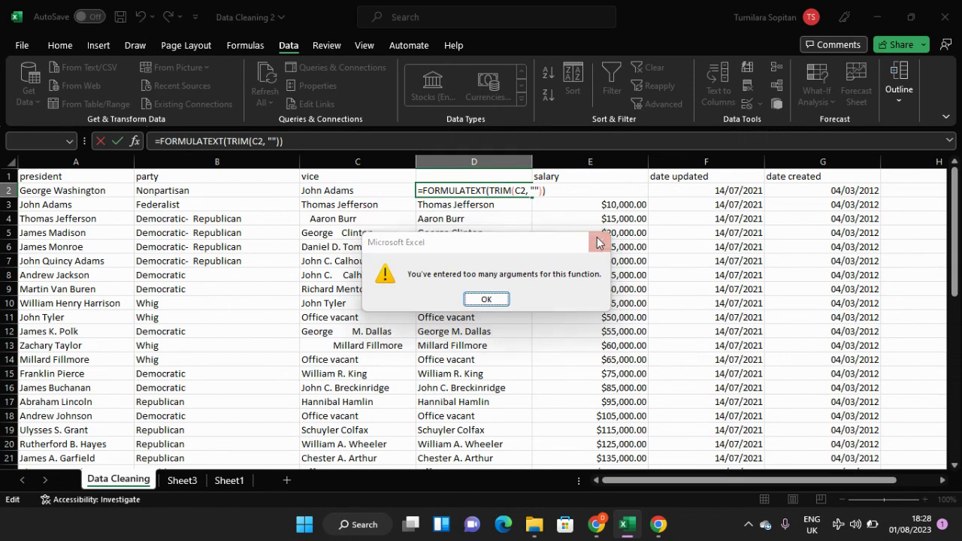
click(552, 188)
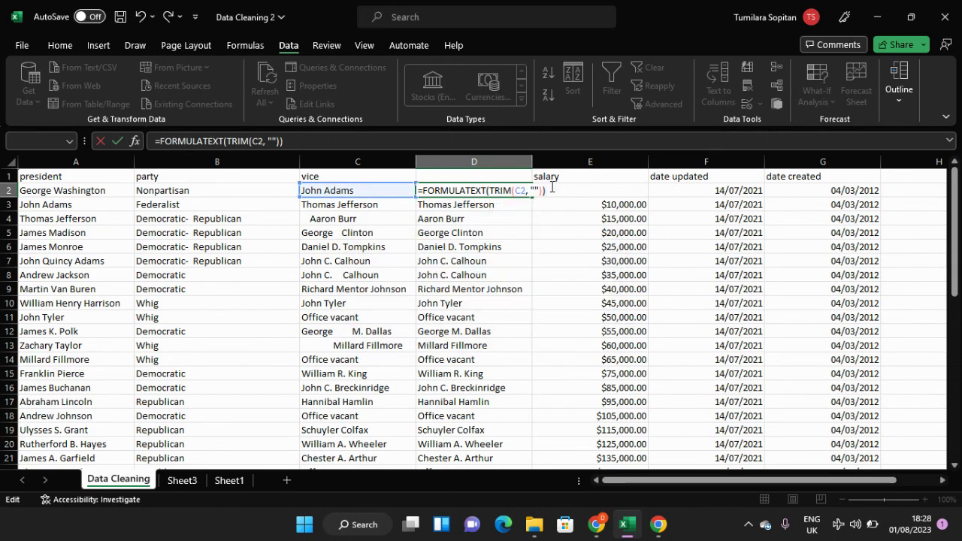
key(Return)
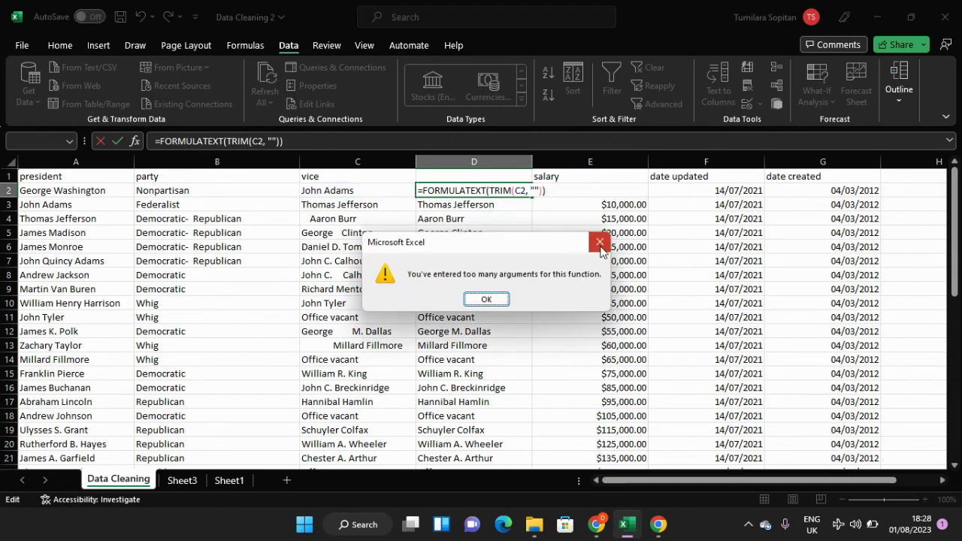
Step: Erase the entire FORMULATEXT formula from cell D2
click(601, 244)
drag(546, 190, 418, 189)
key(BackSpace)
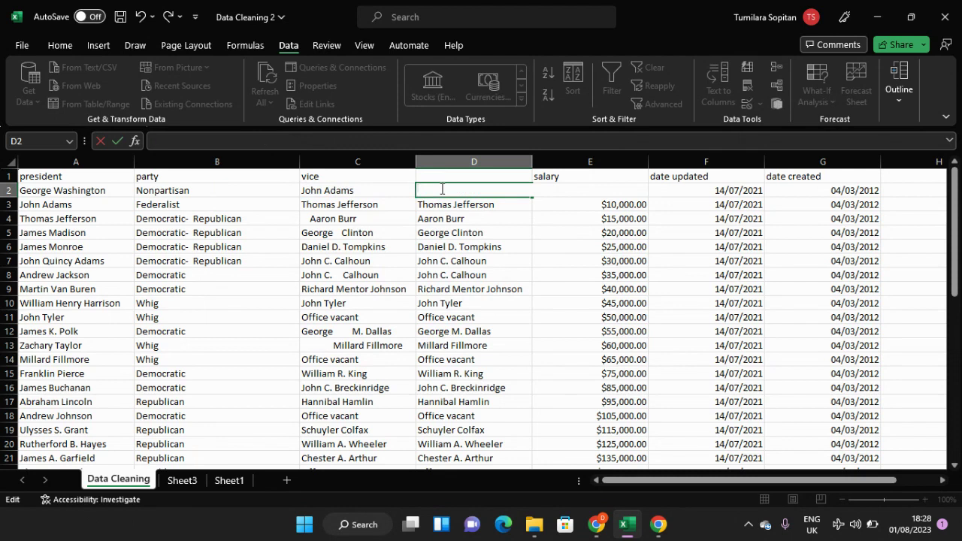
text(=tr)
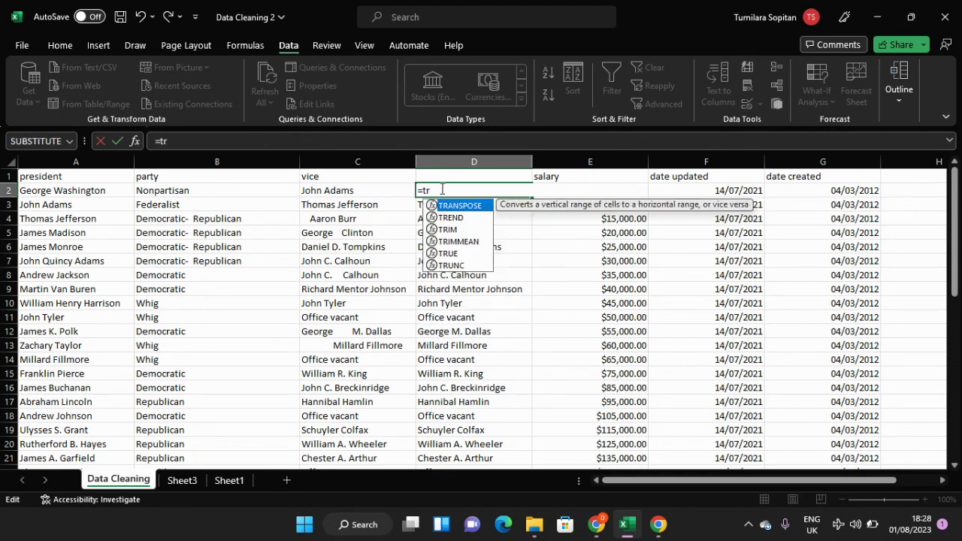
text(im)
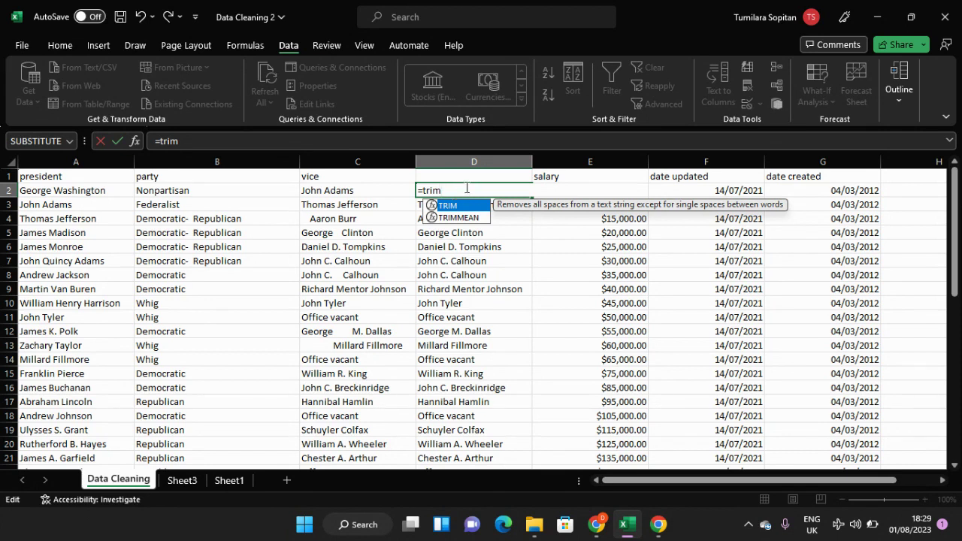
key(BackSpace)
key(BackSpace)
key(BackSpace)
key(BackSpace)
key(BackSpace)
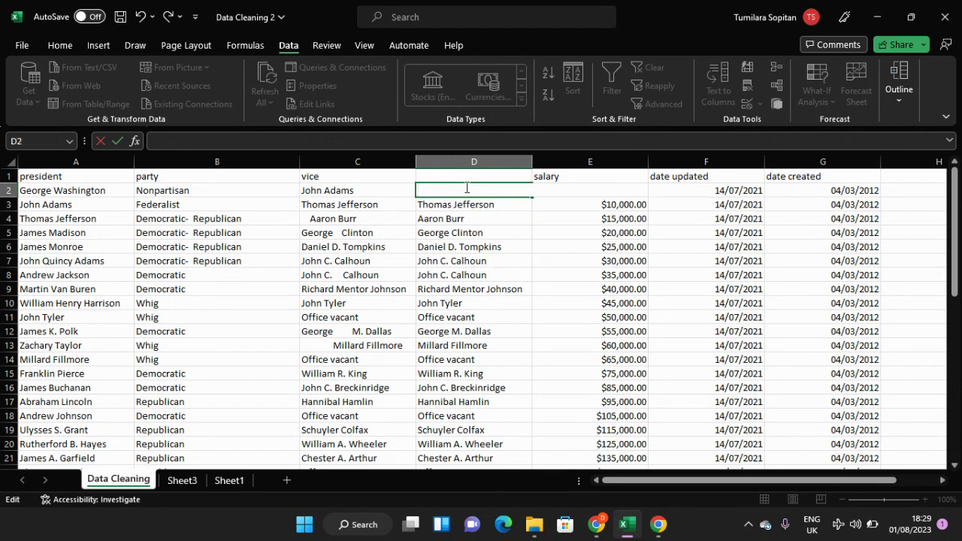
Step: Enter a plain TRIM formula in D2 that references C2, =TRIM(C2)
text(=t)
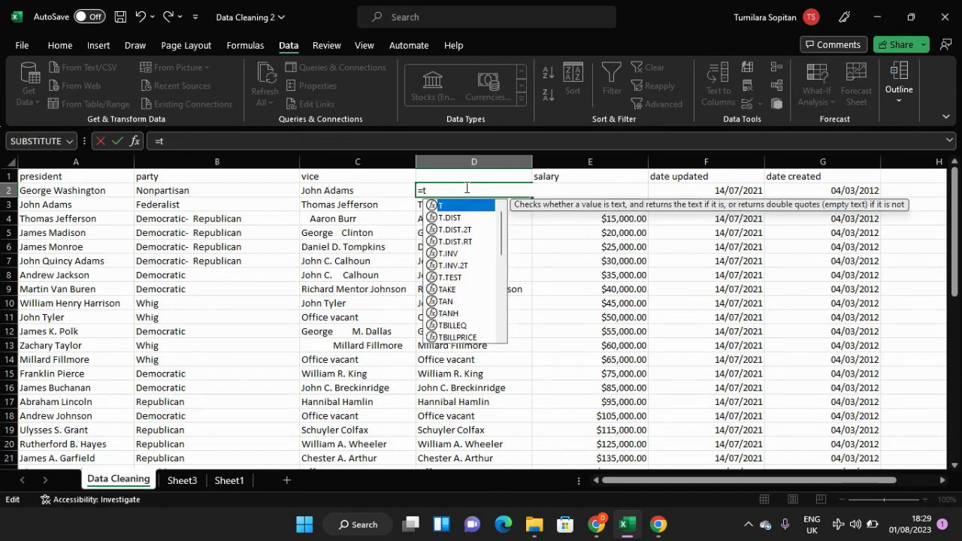
text(rim)
key(Tab)
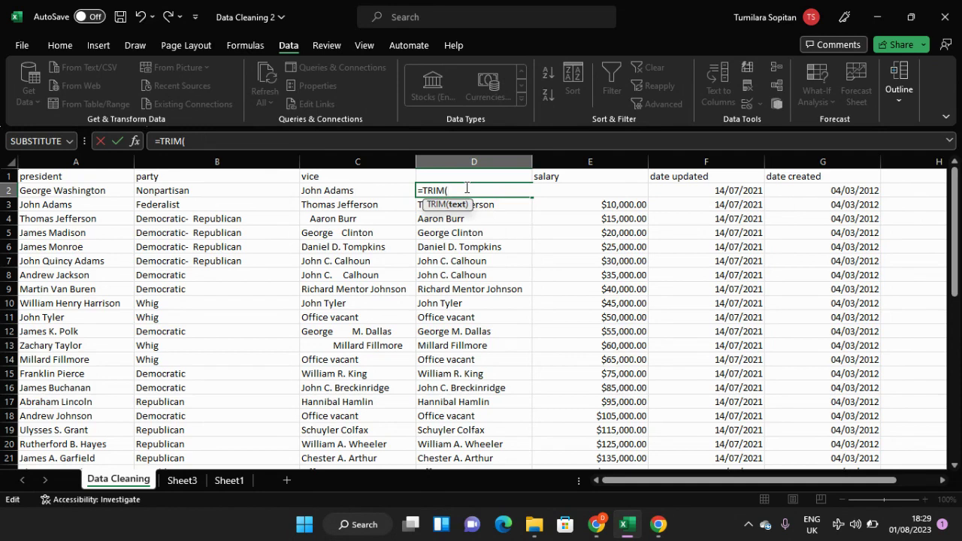
click(372, 190)
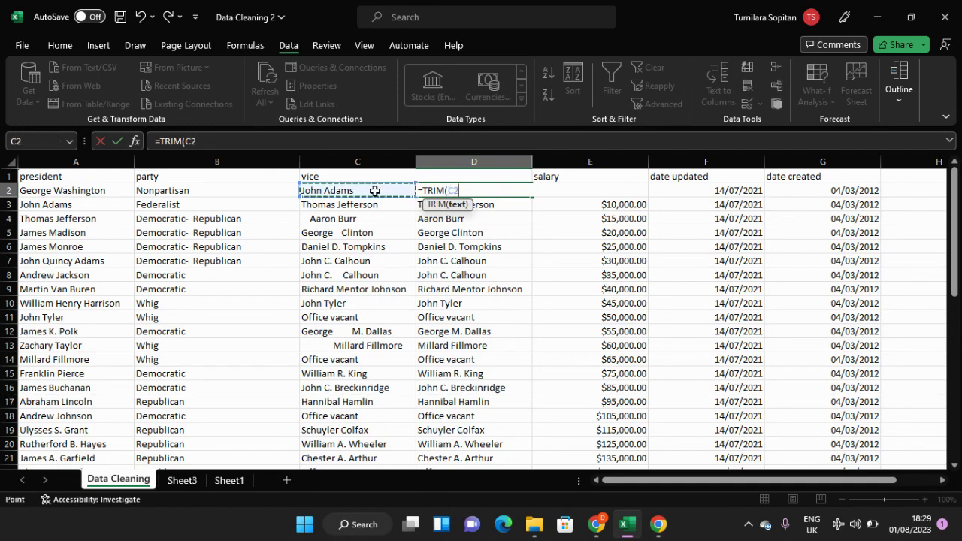
key(Return)
Step: Fill the TRIM formula from D2 down to the last data row, D48
click(503, 191)
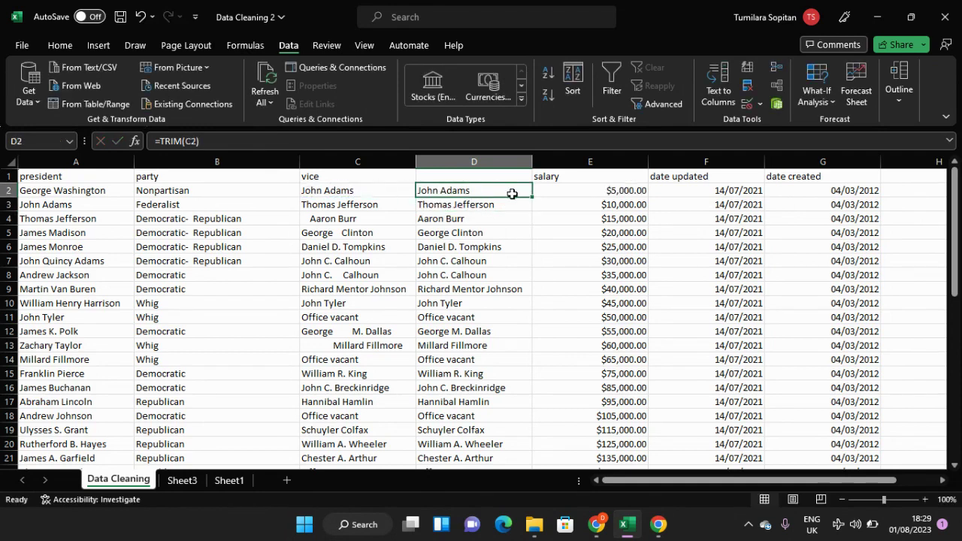
mouse_move(530, 196)
mouse_down()
mouse_move(527, 505)
mouse_move(515, 423)
mouse_up()
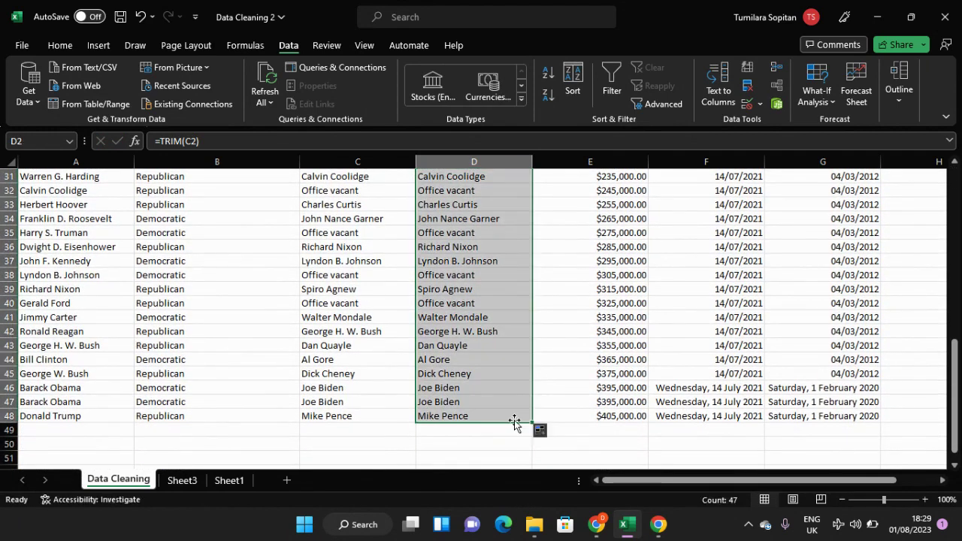
click(475, 368)
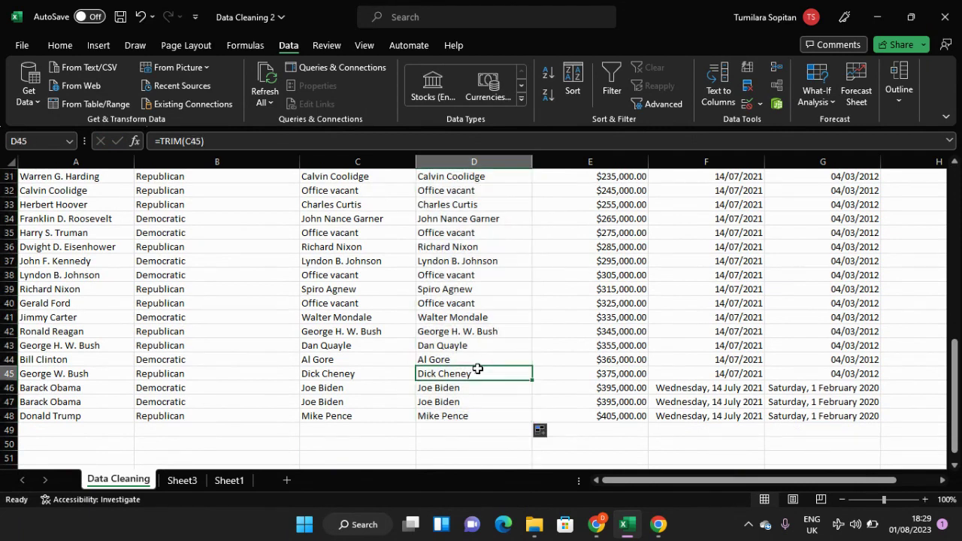
Step: Copy all of column D and paste it back in place as values with number formatting, checking D5 for plain text
scroll(475, 367, up, 10)
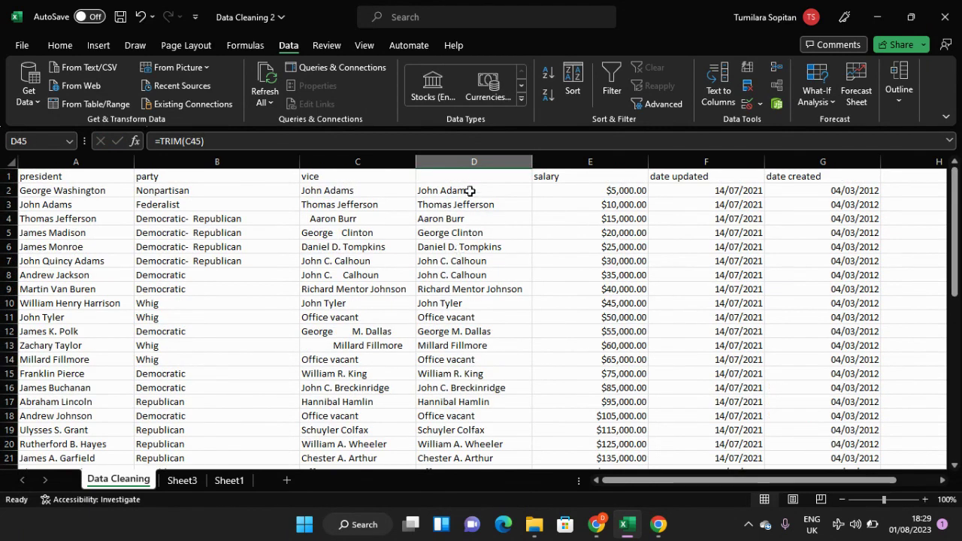
click(470, 160)
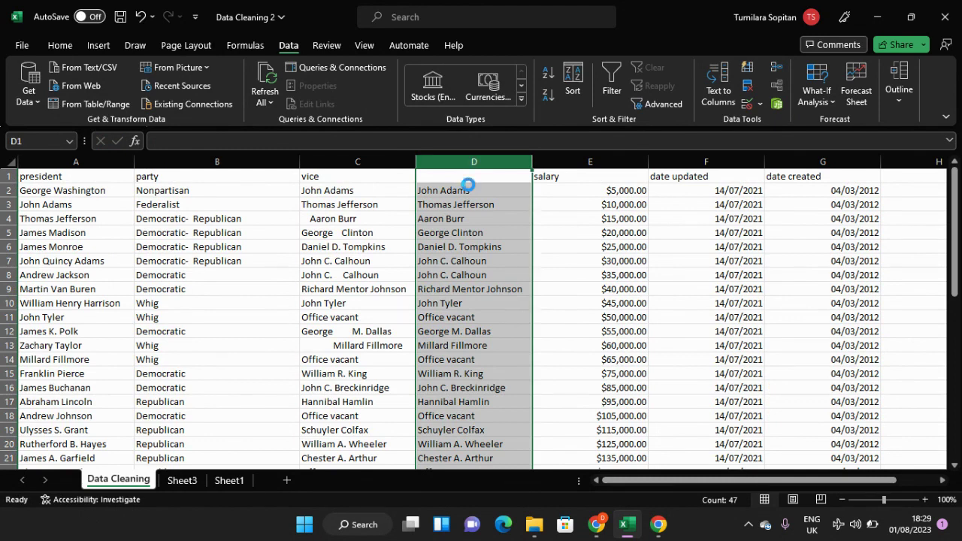
key(ctrl+c)
key(ctrl+v)
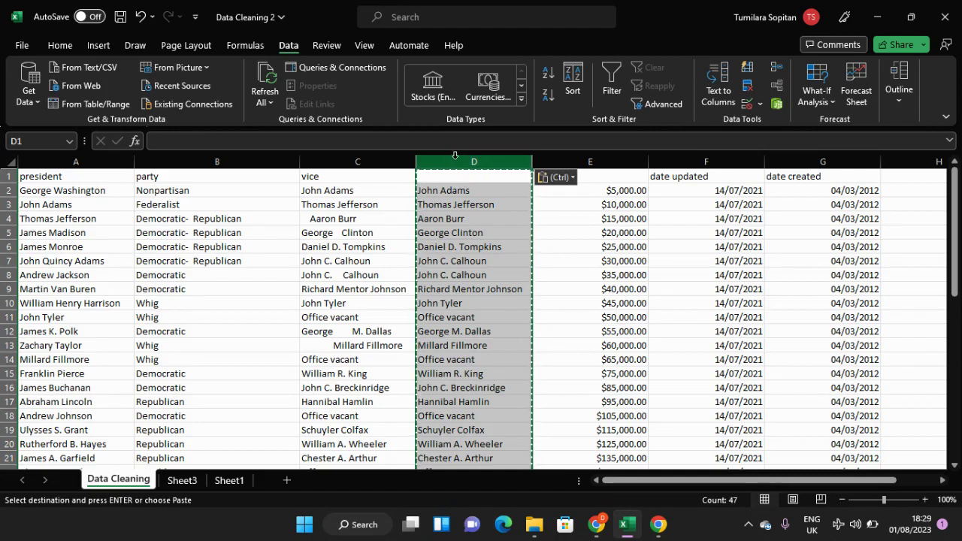
click(58, 46)
click(29, 101)
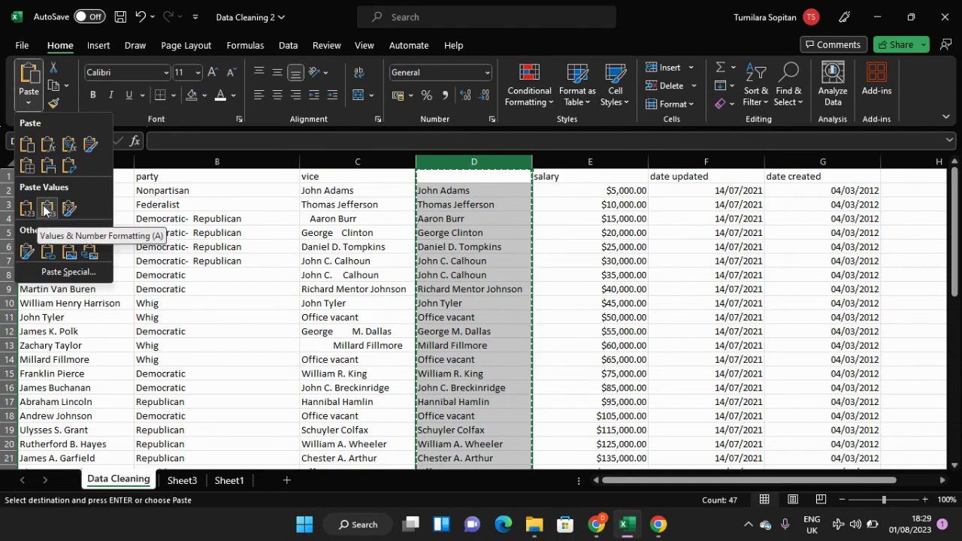
click(47, 208)
click(461, 235)
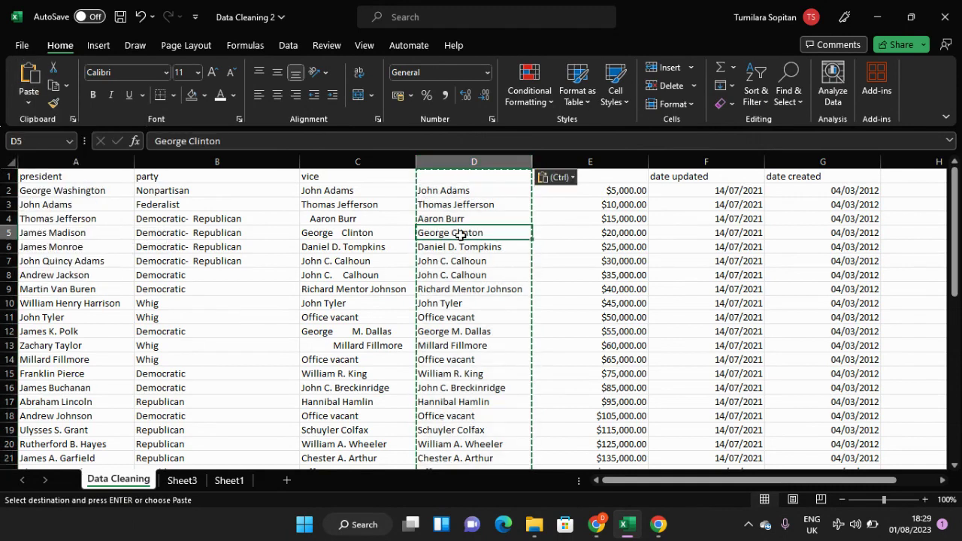
double_click(459, 234)
click(377, 257)
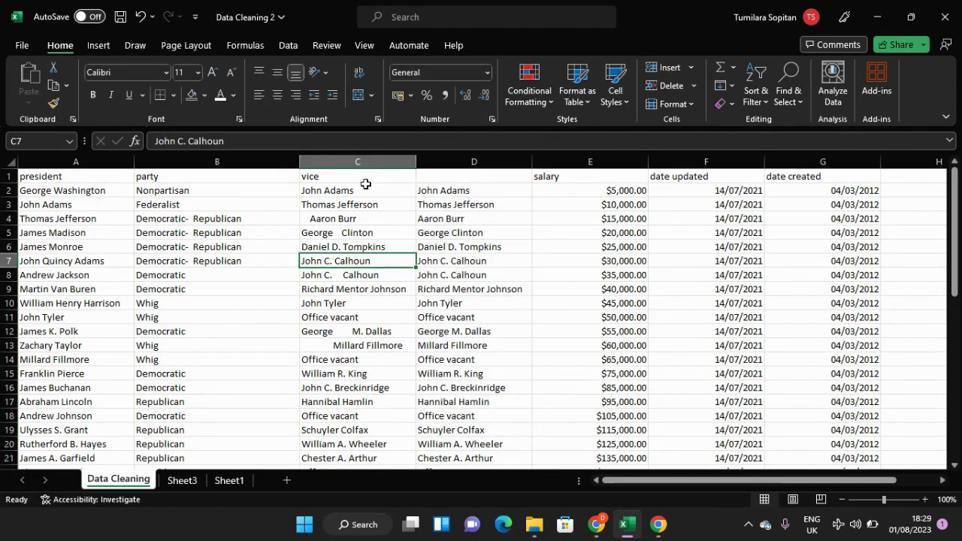
Step: Delete the original untrimmed vice column, column C
click(364, 163)
right_click(369, 164)
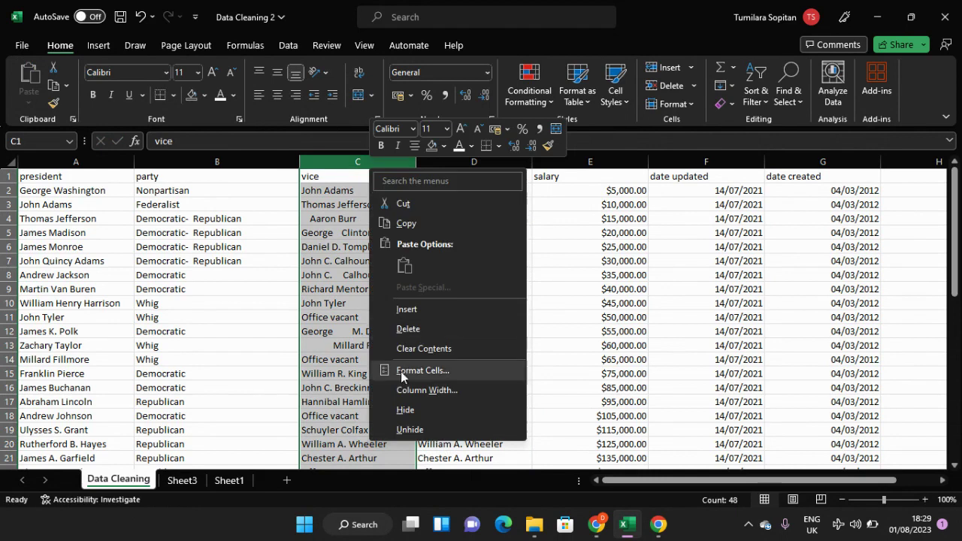
click(403, 328)
Step: Give the trimmed names column the header Vice in cell C1
double_click(344, 173)
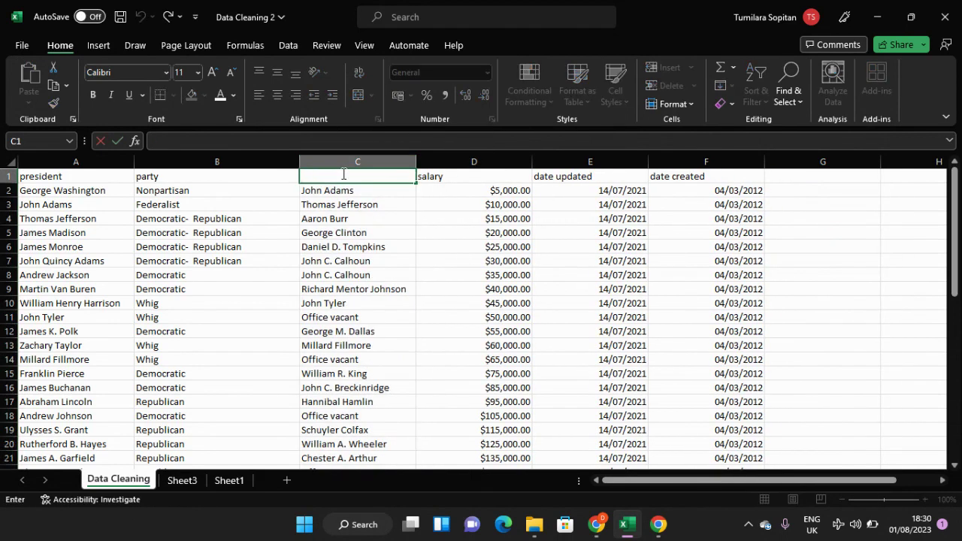
text(Vice)
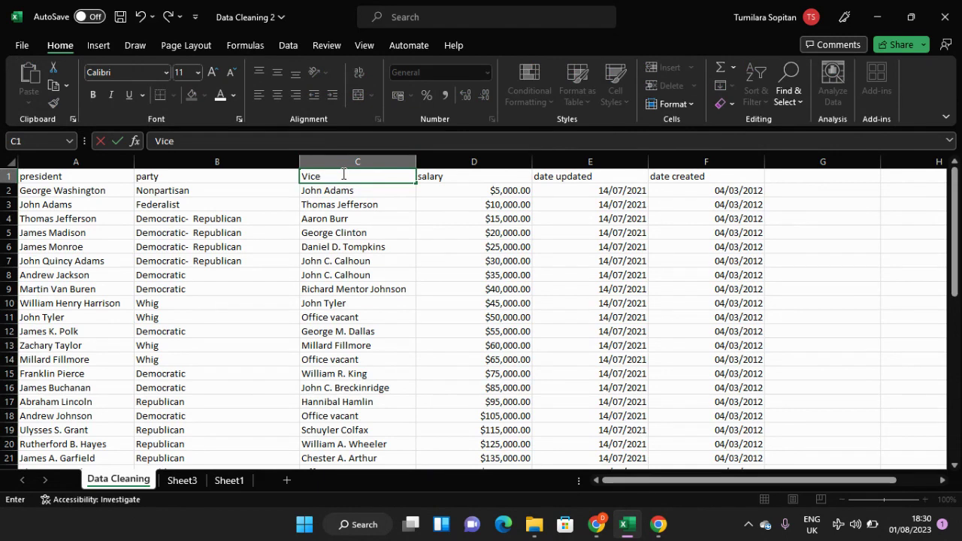
text( P)
key(BackSpace)
key(Return)
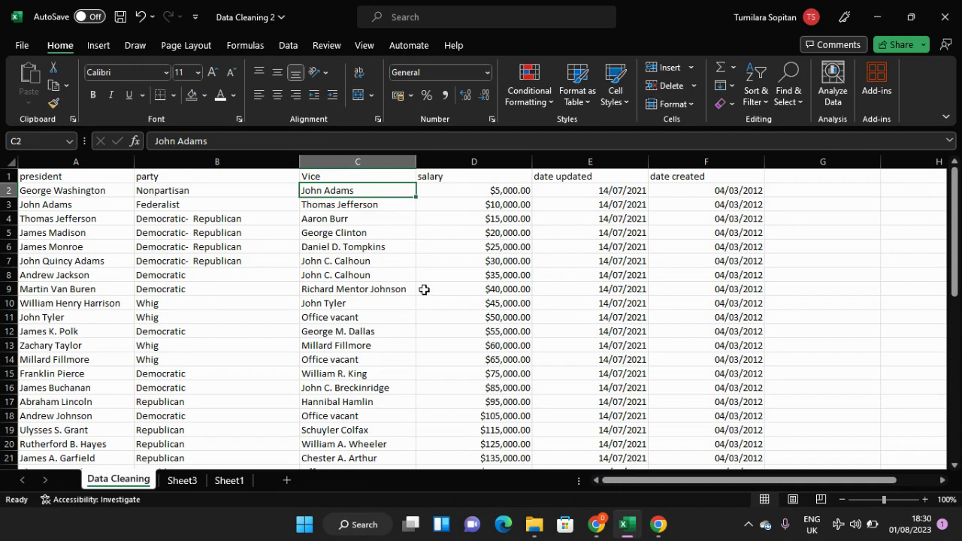
Step: Look through the whole dataset down to its last row to check the trimmed Vice column and the party entries
scroll(499, 250, down, 2)
scroll(499, 250, up, 2)
scroll(498, 251, down, 11)
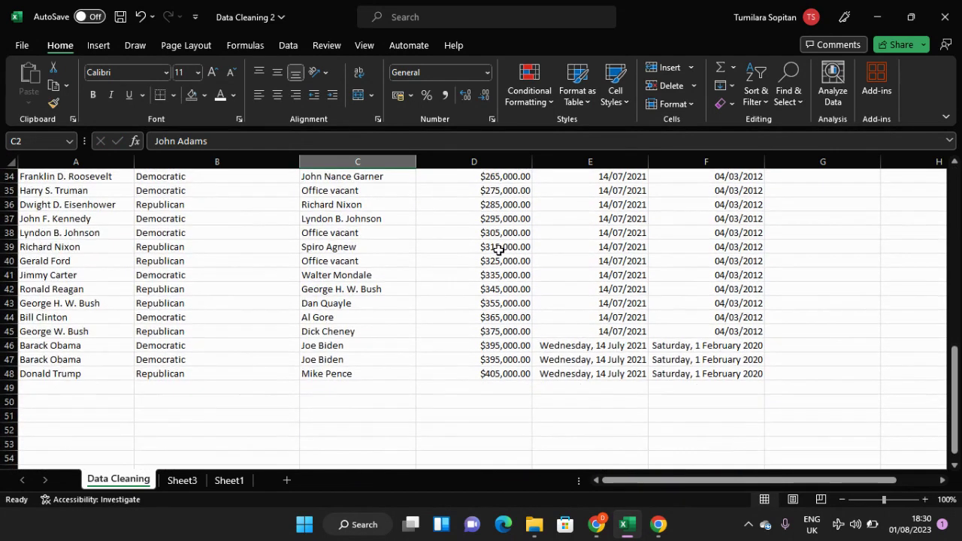
scroll(498, 250, up, 11)
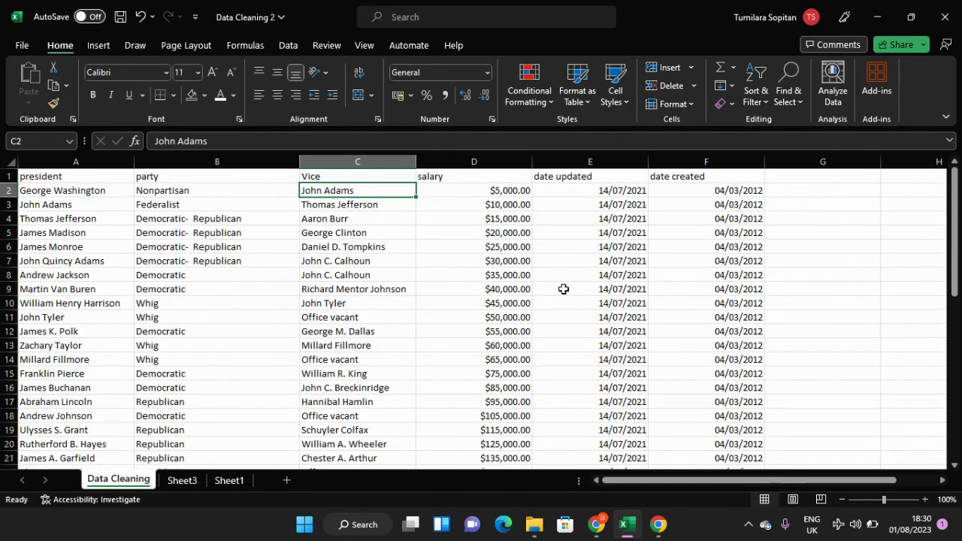
scroll(537, 292, down, 2)
scroll(537, 294, up, 2)
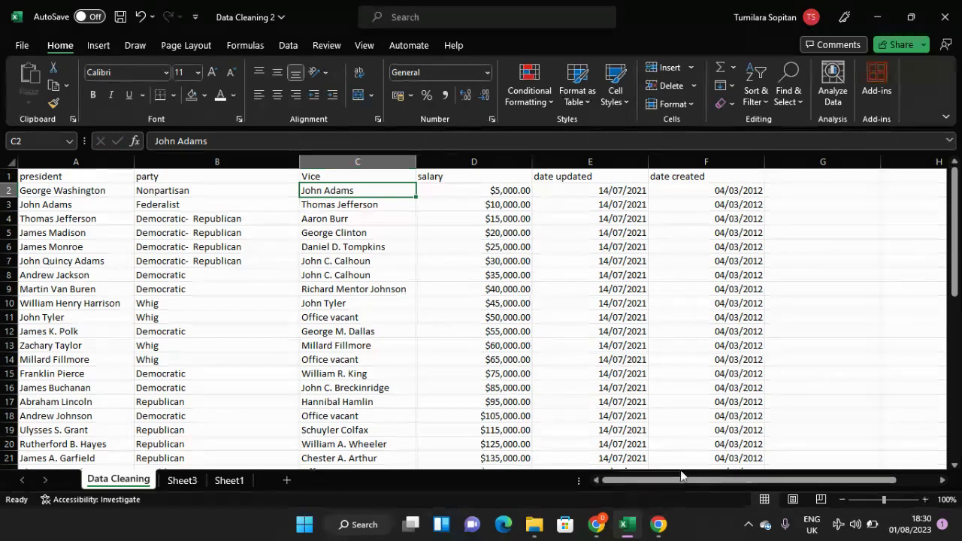
drag(661, 482, 404, 346)
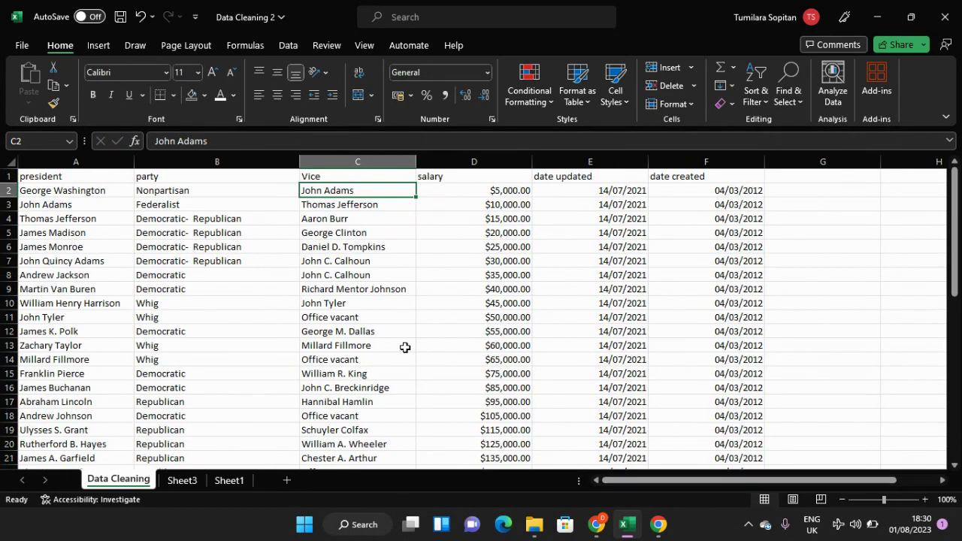
click(282, 250)
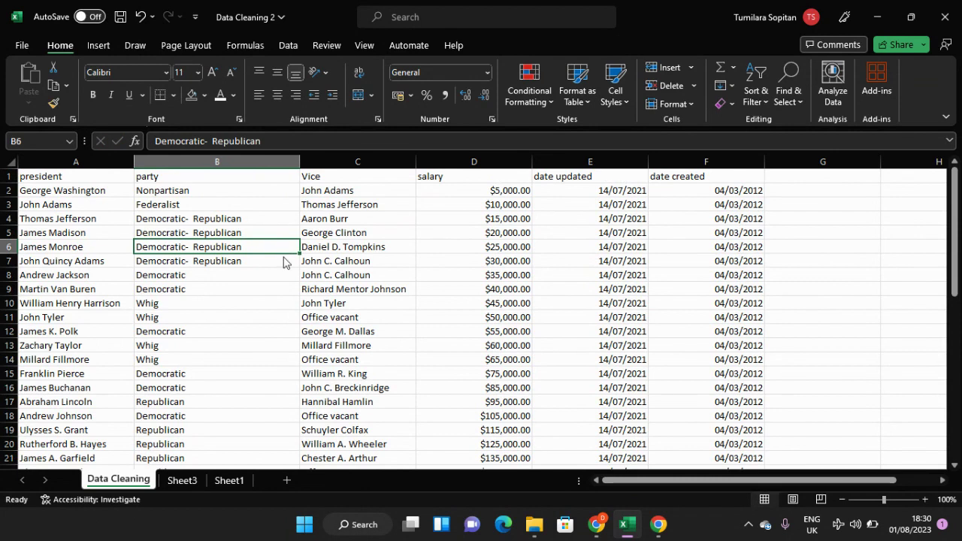
Step: Remove duplicate rows from the presidents dataset, comparing all columns, and check the remaining rows
key(alt+a)
key(m)
click(718, 365)
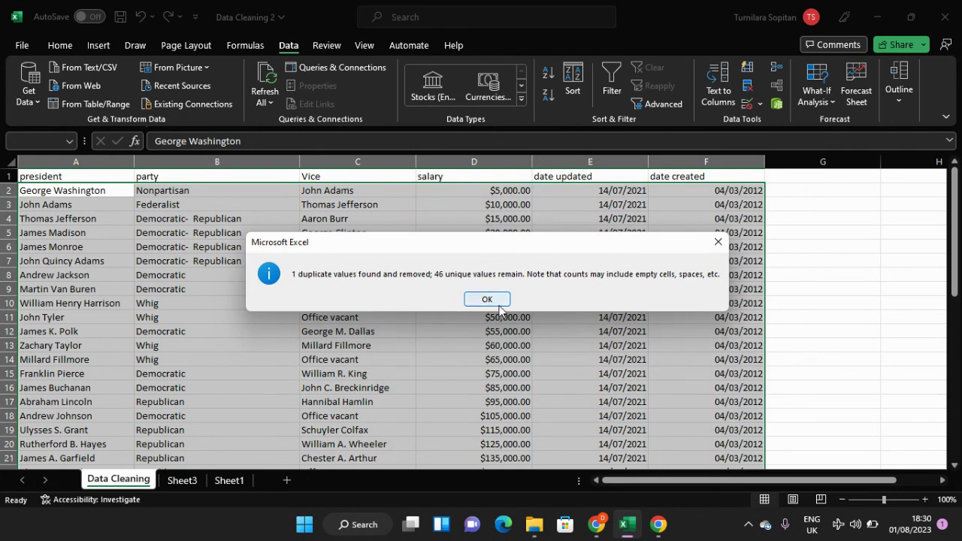
click(482, 300)
scroll(379, 299, down, 10)
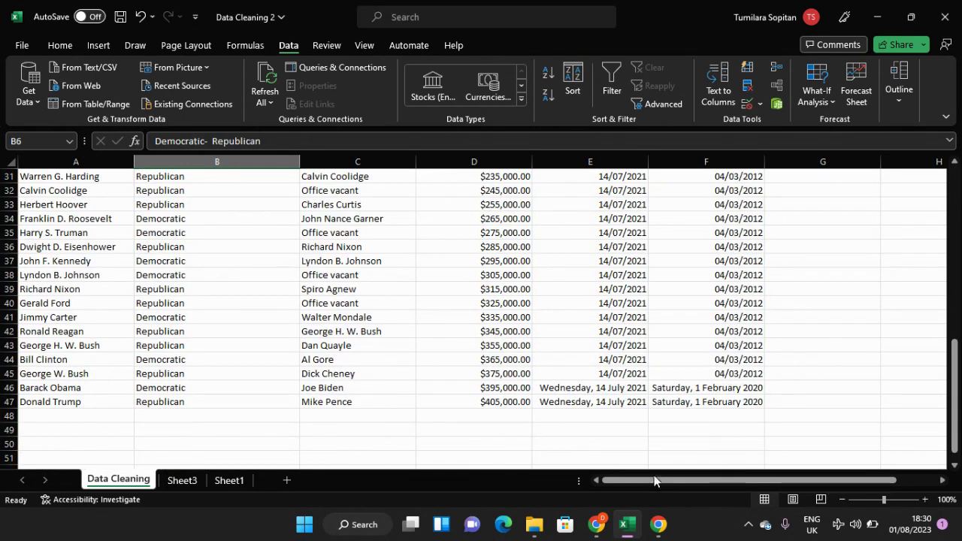
drag(651, 481, 688, 481)
scroll(191, 299, up, 5)
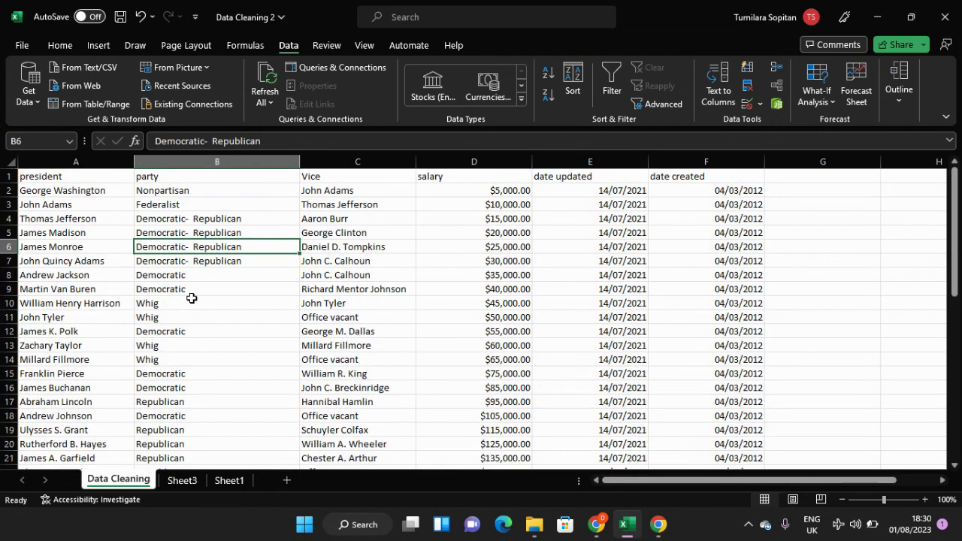
Step: Apply the Short Date format to the date updated and date created columns, E and F, and check the last rows
scroll(192, 298, down, 10)
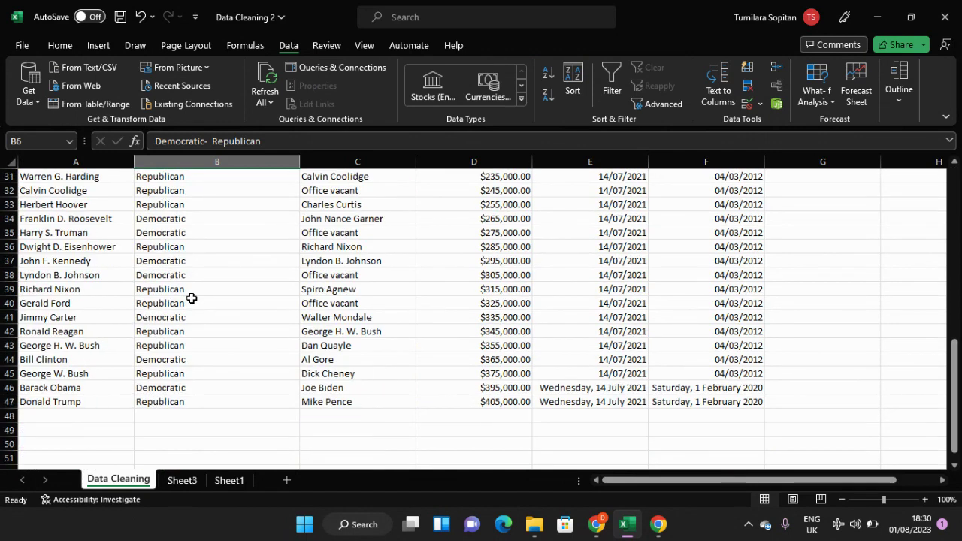
click(619, 391)
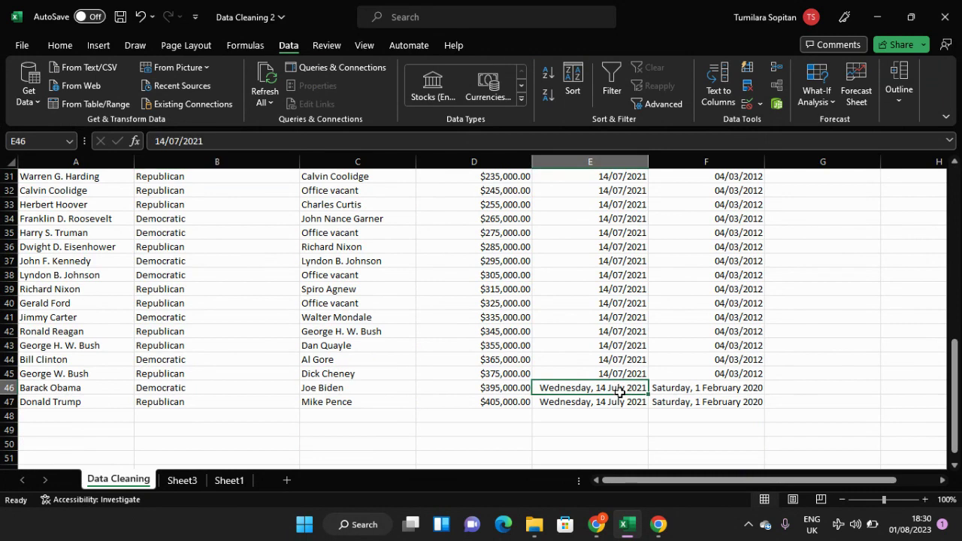
click(58, 46)
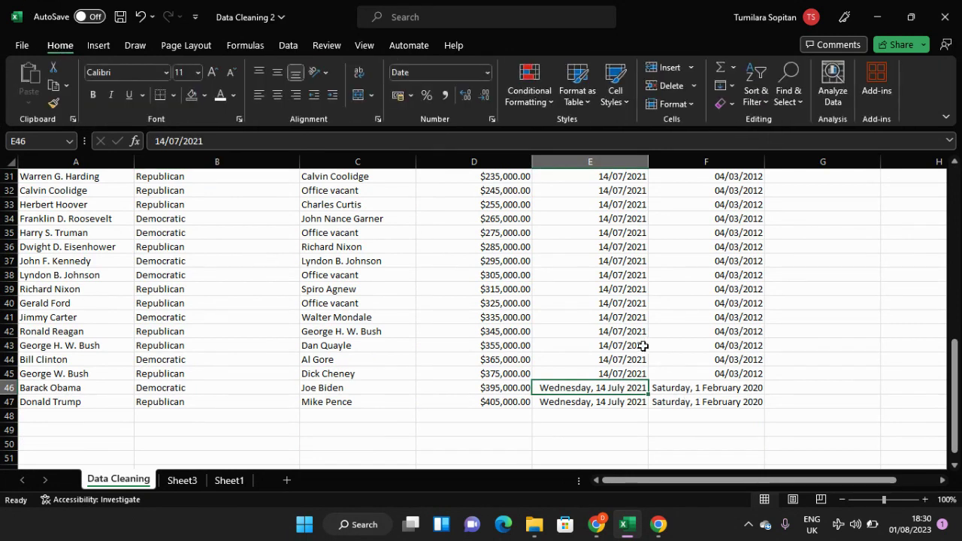
click(628, 331)
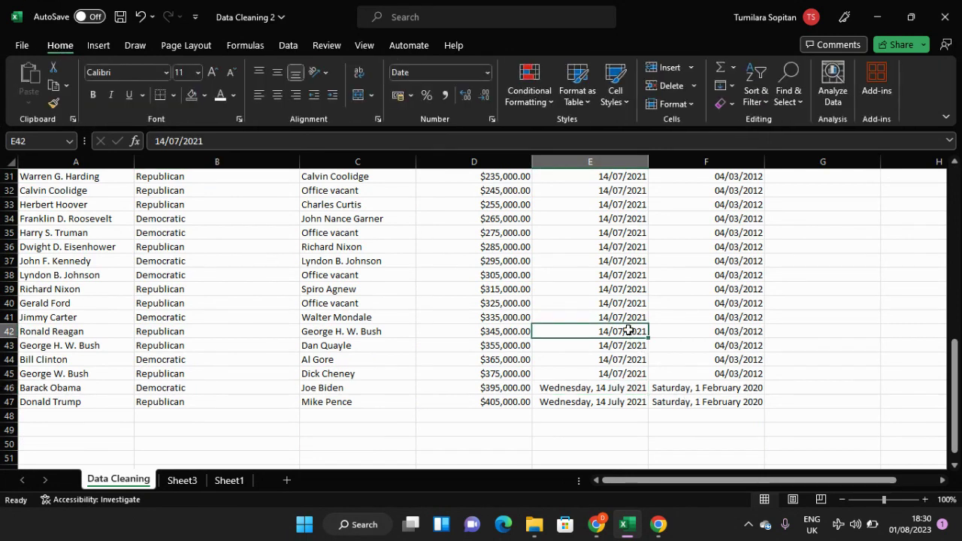
click(614, 389)
scroll(615, 390, up, 10)
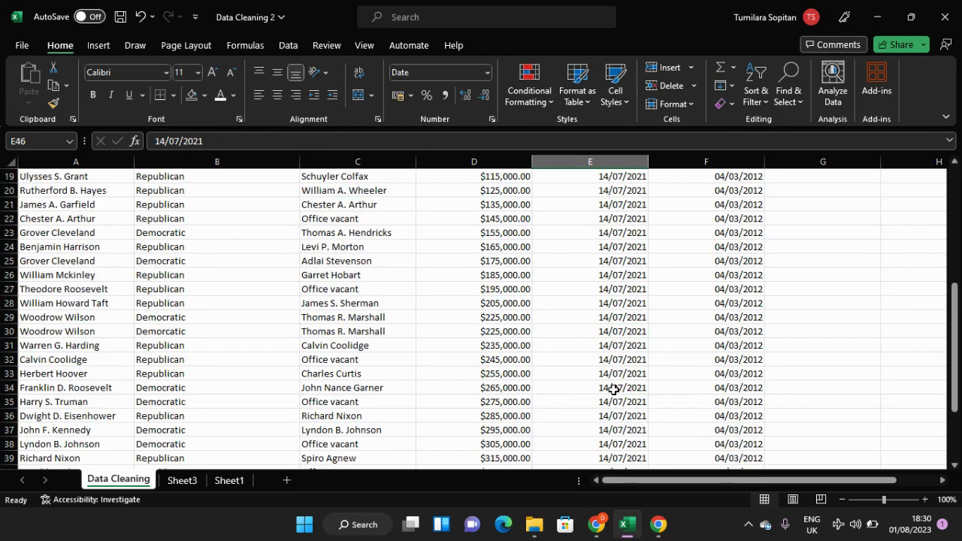
click(609, 164)
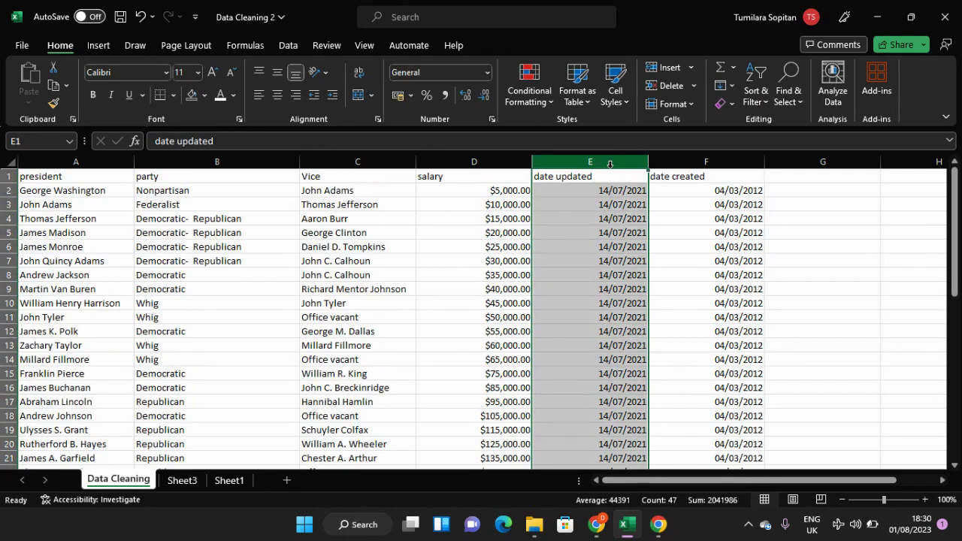
shift+click(702, 162)
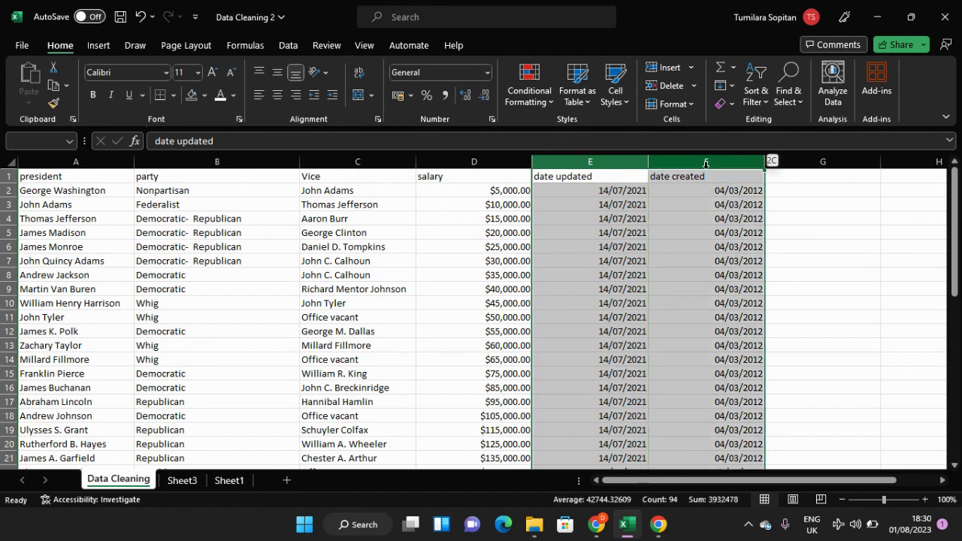
click(488, 72)
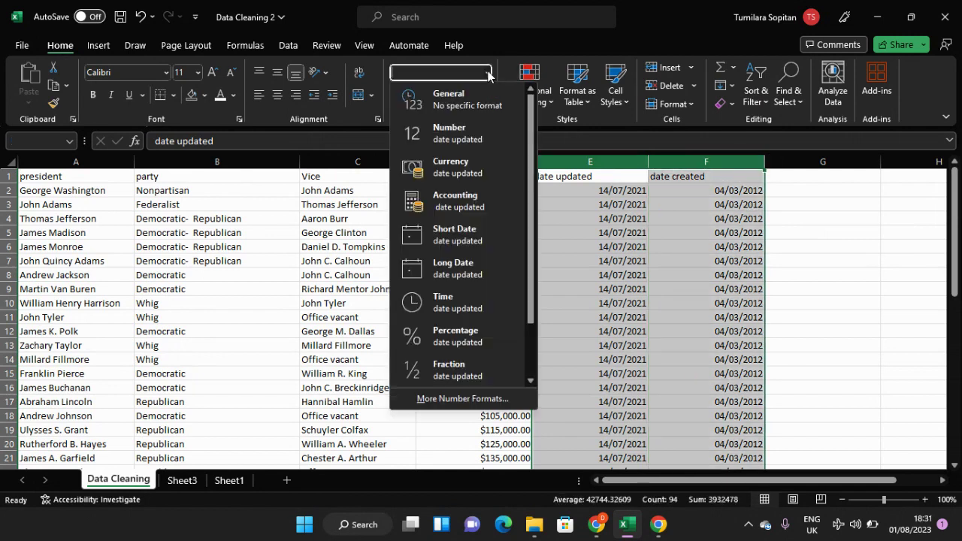
click(468, 241)
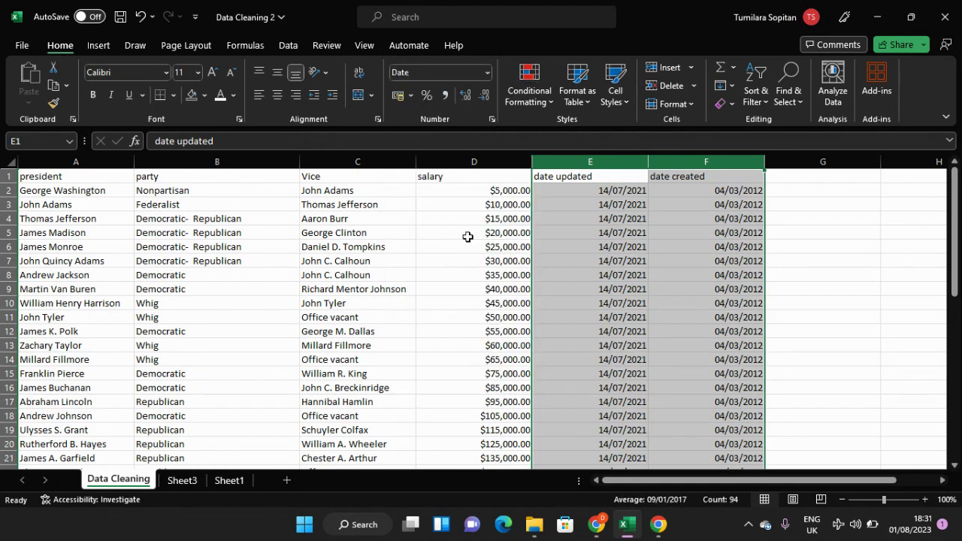
click(624, 254)
scroll(623, 256, down, 10)
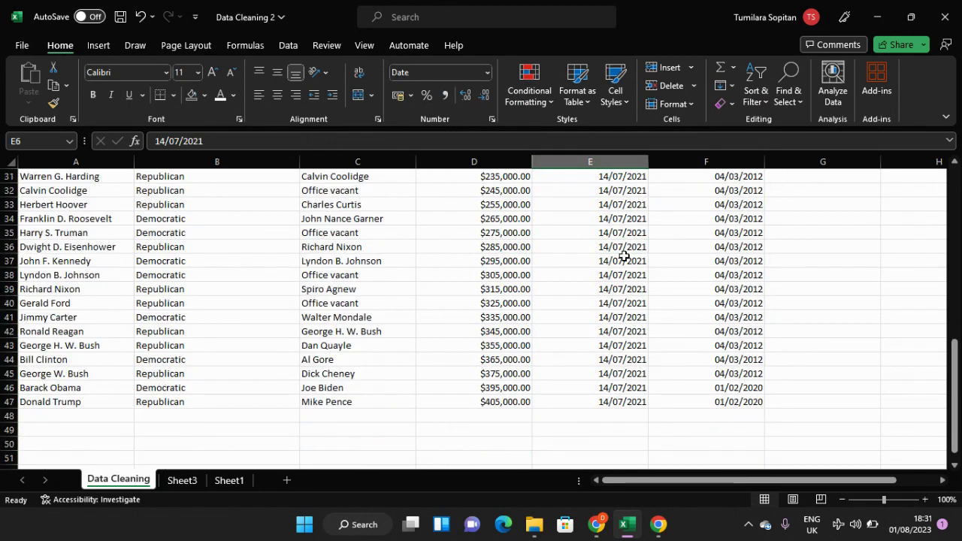
Step: Look through the whole cleaned dataset from the header to the last rows to review the date formatting and remaining columns
scroll(623, 256, up, 6)
scroll(624, 256, up, 4)
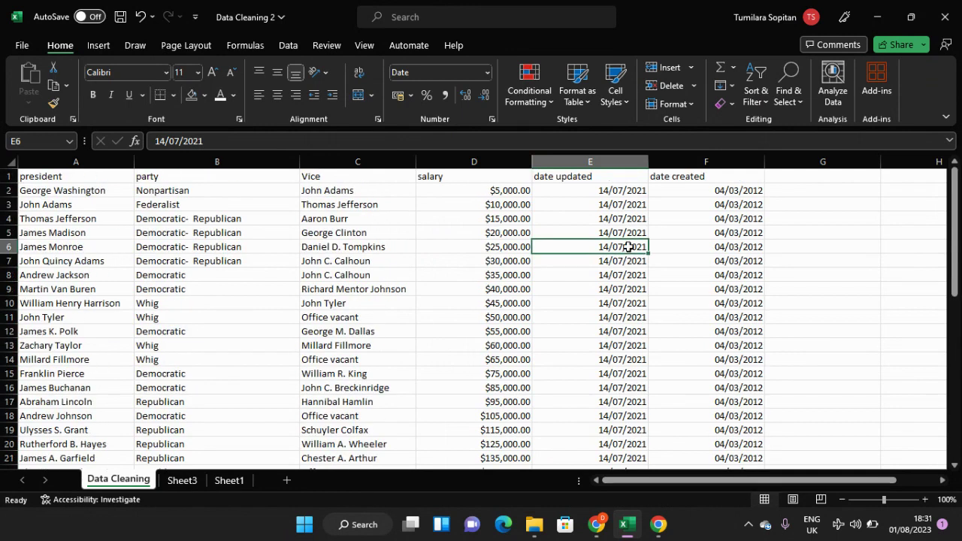
click(617, 203)
scroll(619, 305, down, 4)
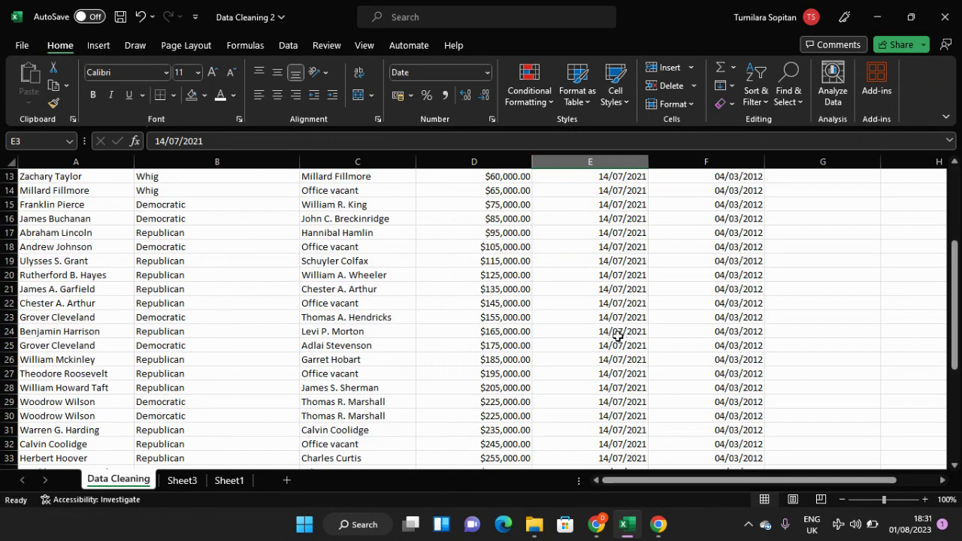
scroll(617, 334, up, 4)
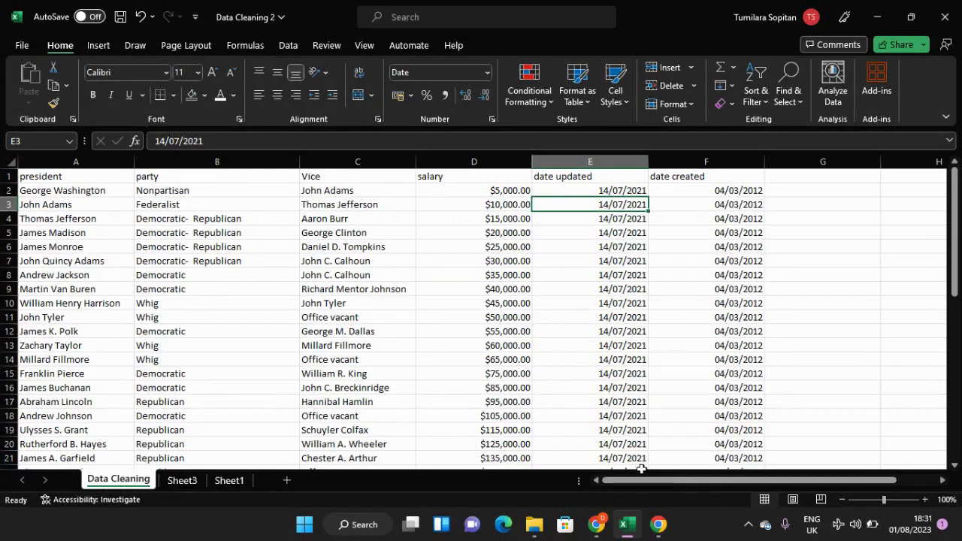
scroll(414, 324, down, 4)
scroll(413, 325, up, 4)
scroll(413, 325, down, 4)
scroll(414, 325, up, 4)
scroll(413, 325, down, 2)
scroll(414, 325, up, 2)
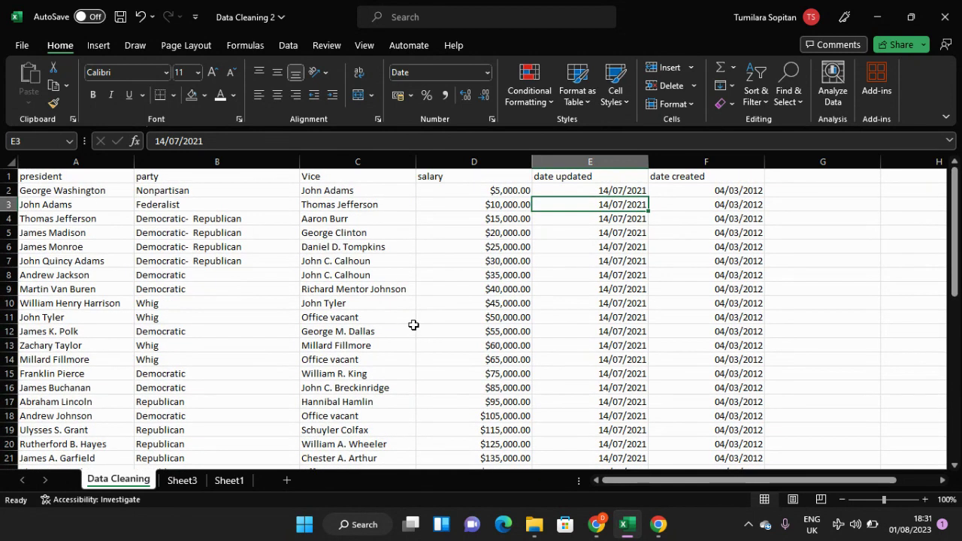